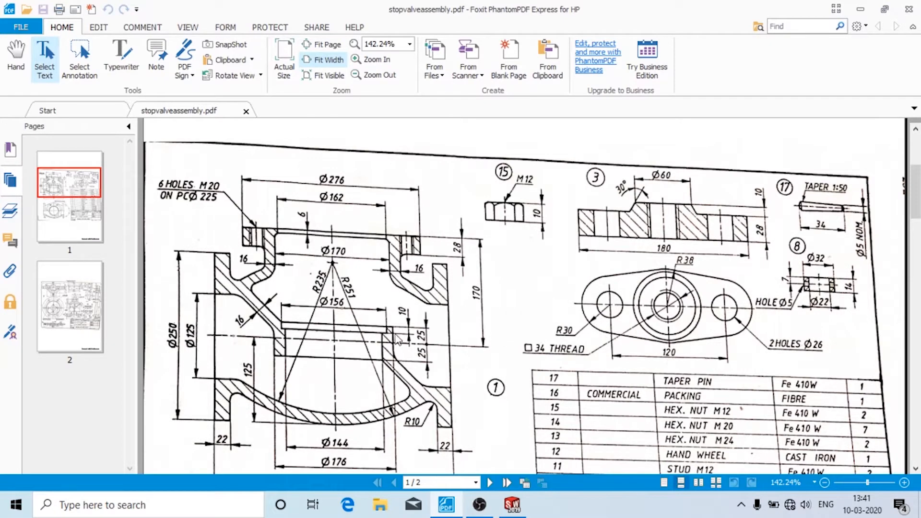
# - Review the stopvalveassembly.pdf drawing and parts list in Foxit, then switch to SOLIDWORKS Part2
pyautogui.scroll(-3, 396, 338)
pyautogui.scroll(3, 400, 338)
pyautogui.scroll(-2, 451, 305)
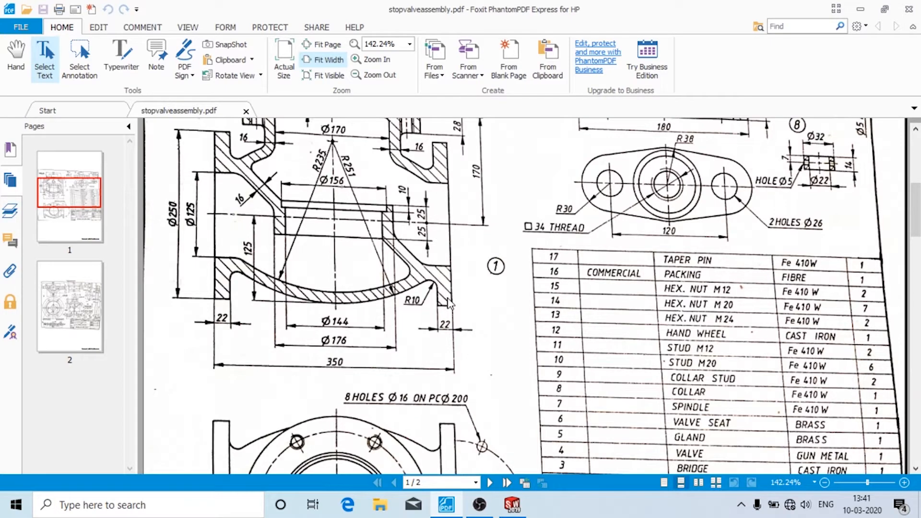
pyautogui.scroll(2, 451, 305)
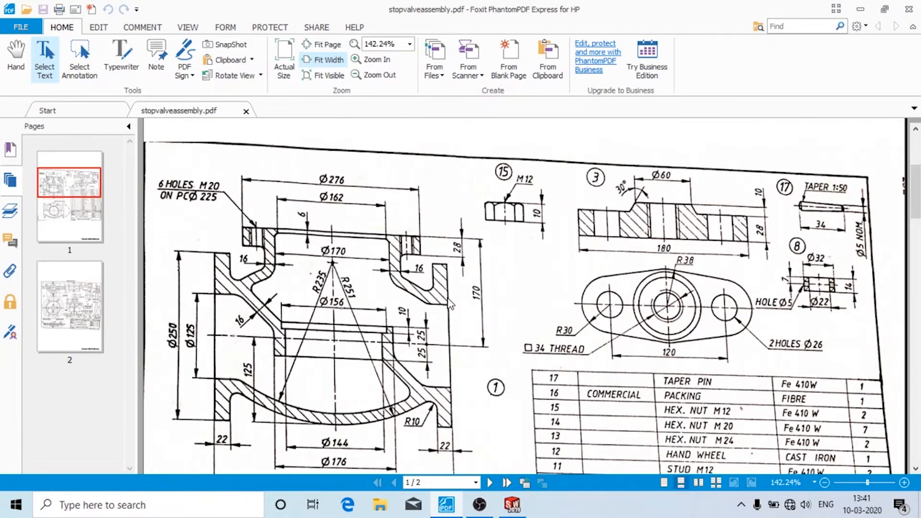
pyautogui.scroll(-2, 296, 225)
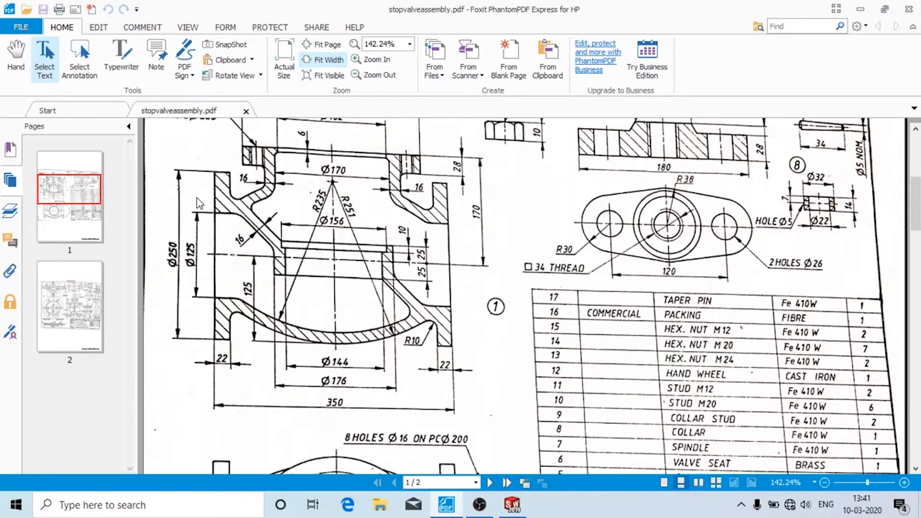
pyautogui.click(513, 505)
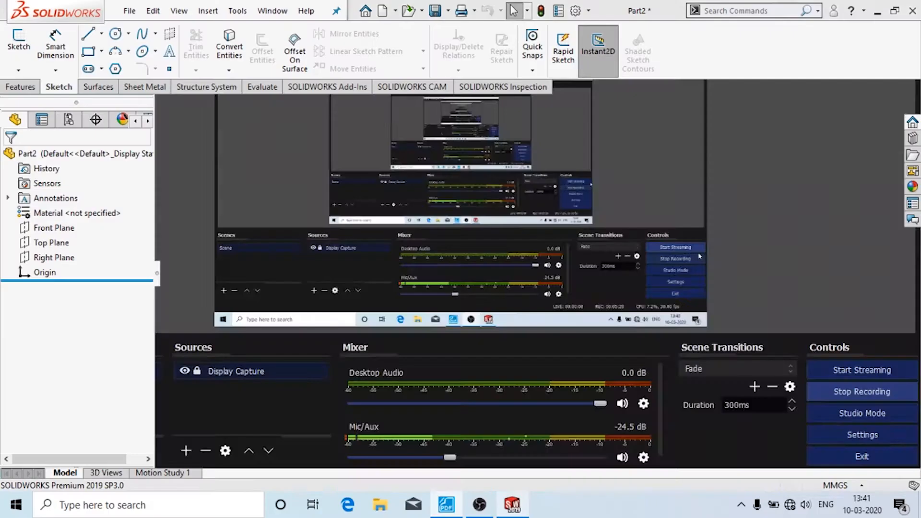
# - Start a new 2D sketch on the Front Plane
pyautogui.click(21, 71)
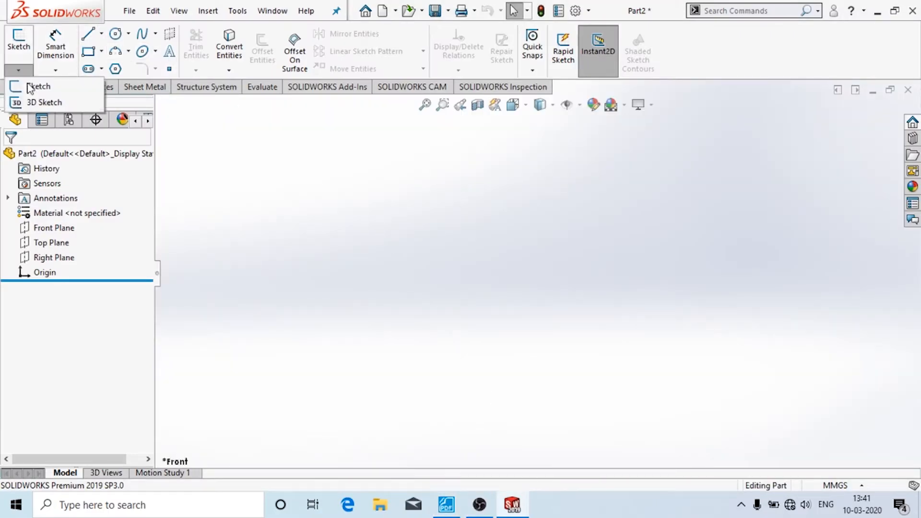
pyautogui.click(32, 88)
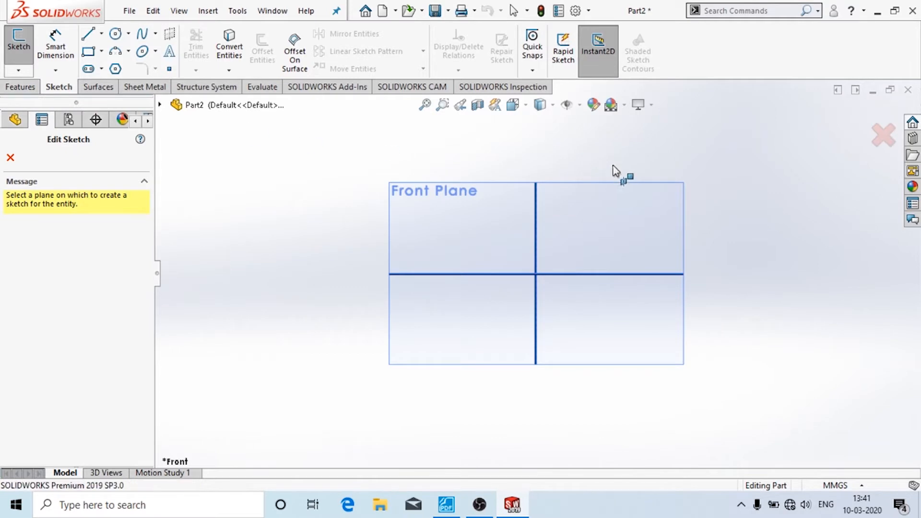
pyautogui.click(664, 191)
# - Draw infinite horizontal and vertical construction lines crossing at the origin
pyautogui.click(91, 39)
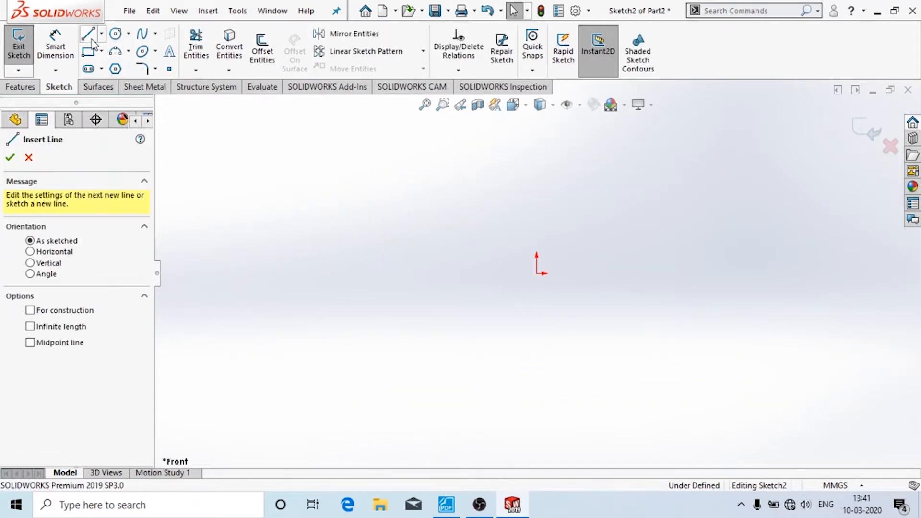
pyautogui.click(30, 253)
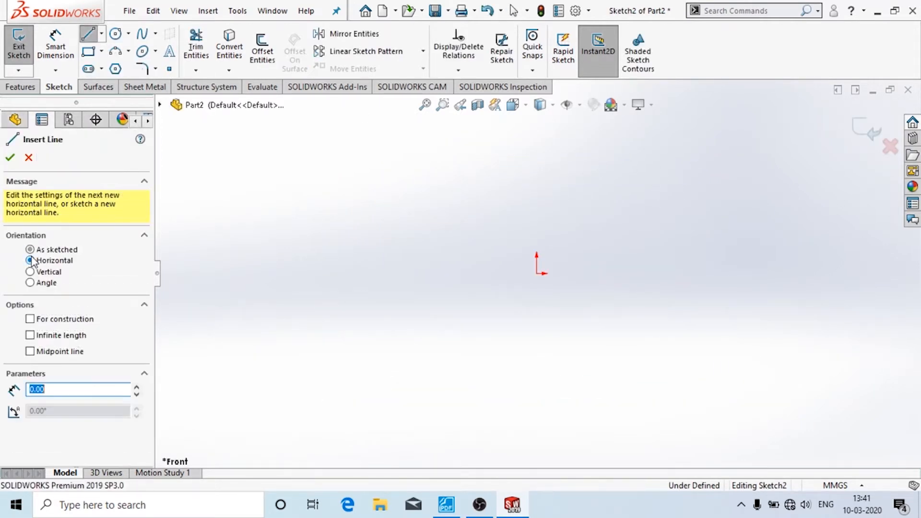
pyautogui.click(30, 335)
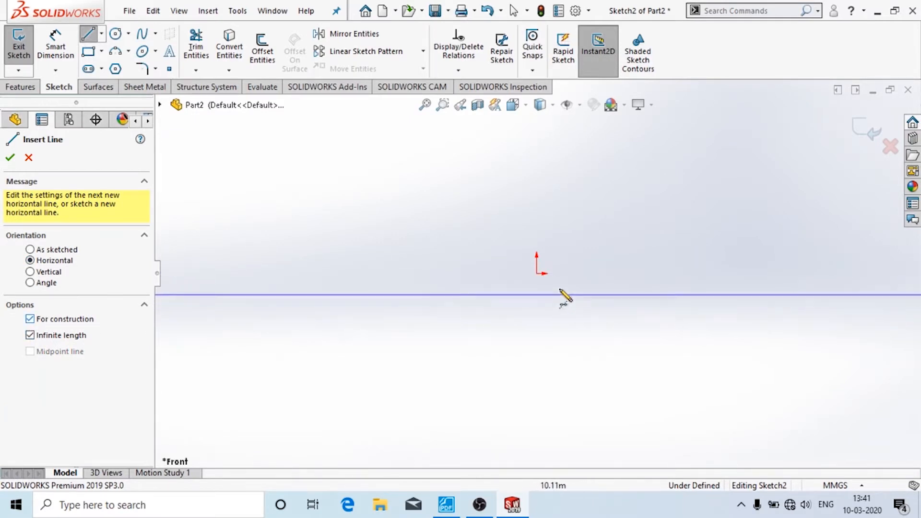
pyautogui.click(538, 273)
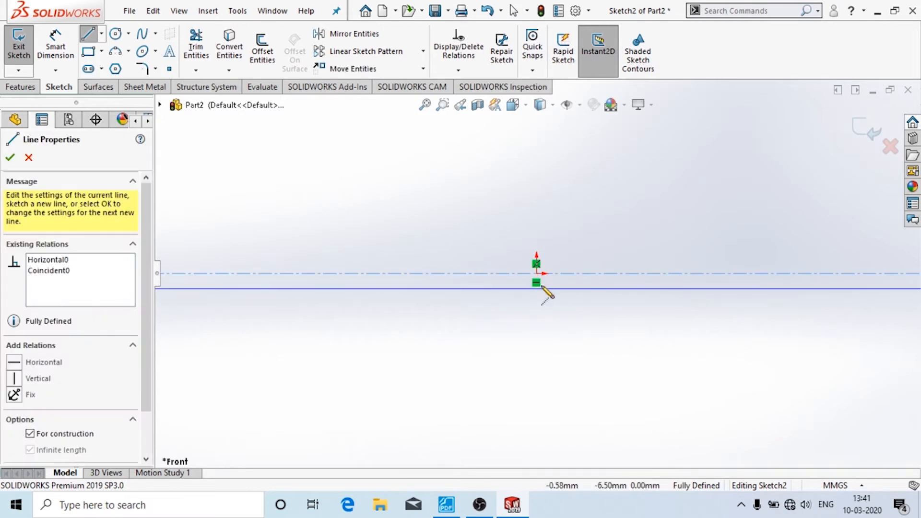
pyautogui.click(11, 157)
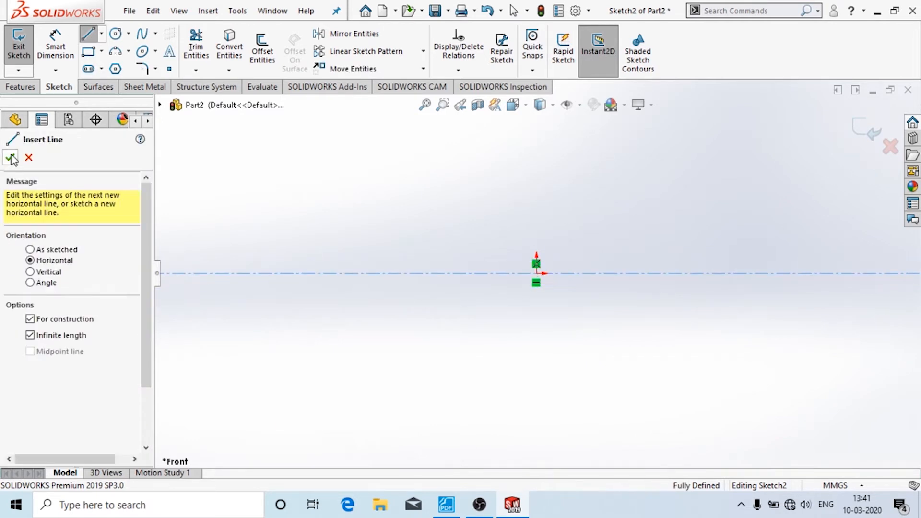
pyautogui.click(31, 272)
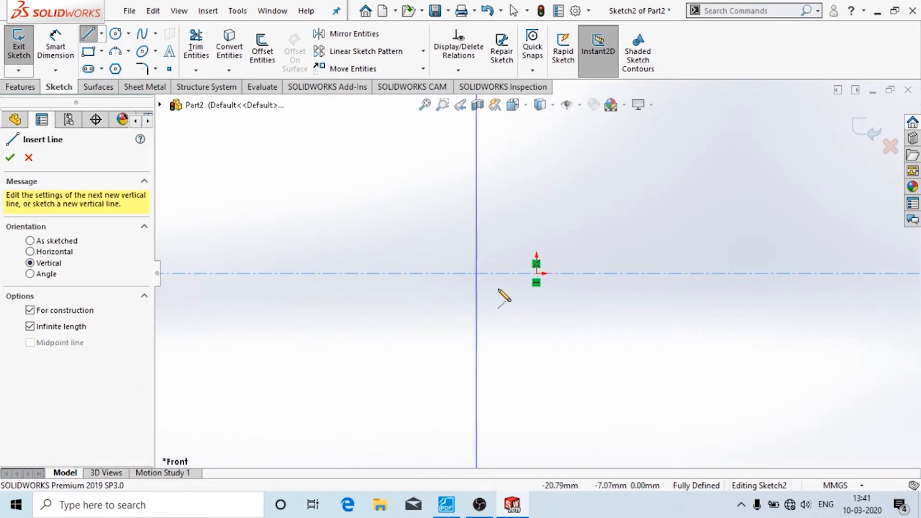
pyautogui.click(536, 274)
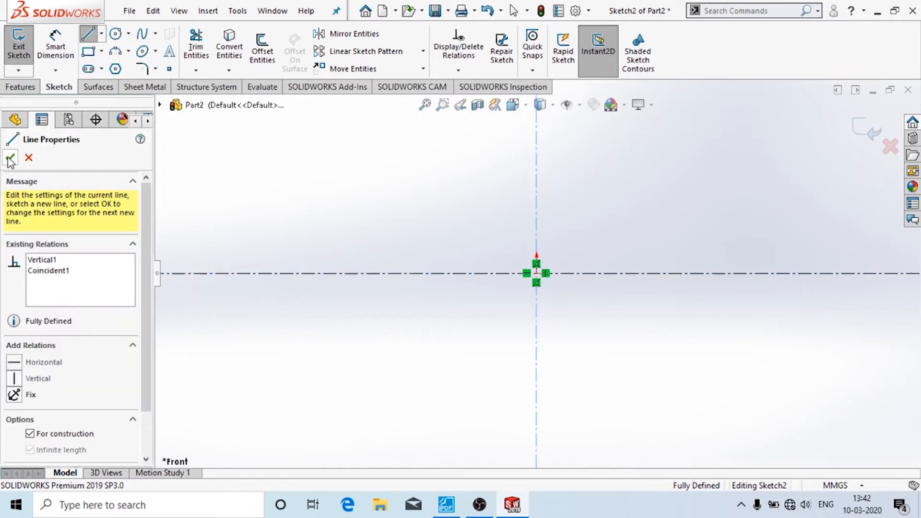
pyautogui.click(9, 159)
pyautogui.click(10, 158)
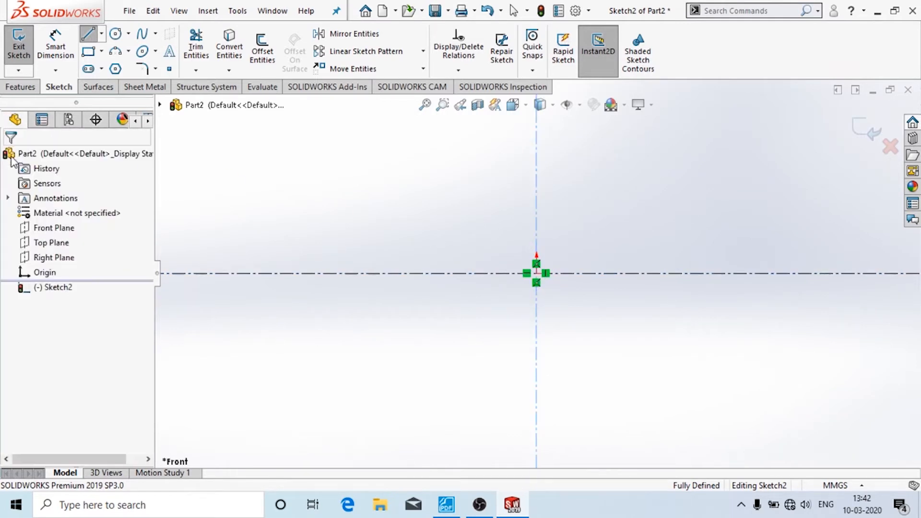
# - Draw the upper three-point arc ending on the vertical centerline
pyautogui.click(115, 51)
pyautogui.click(424, 318)
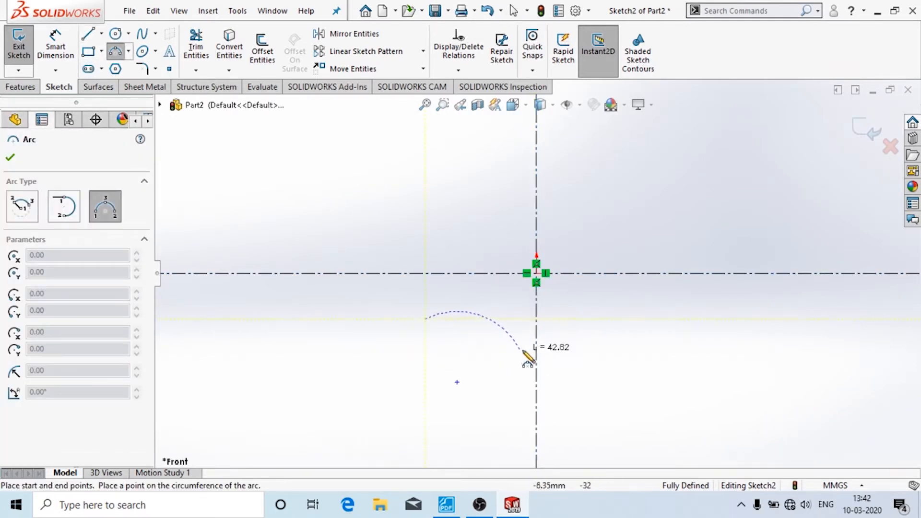
pyautogui.click(536, 342)
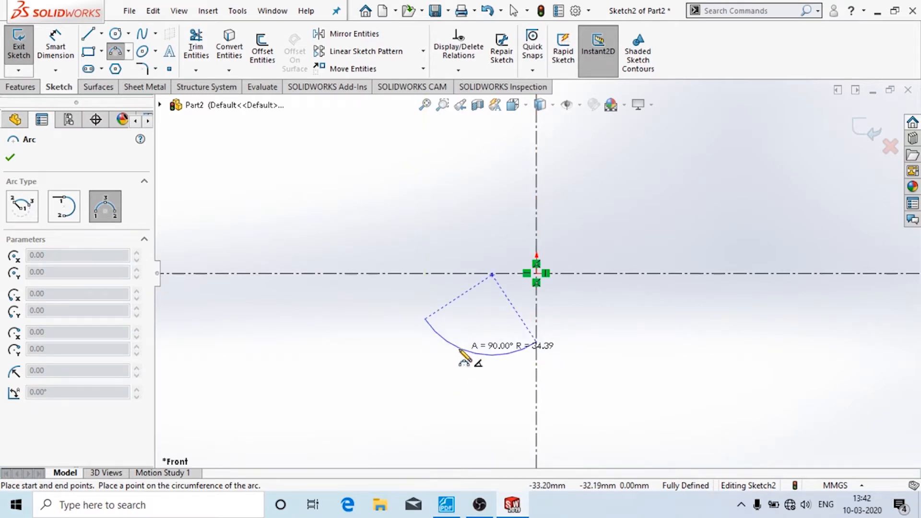
pyautogui.click(475, 353)
pyautogui.press('Escape')
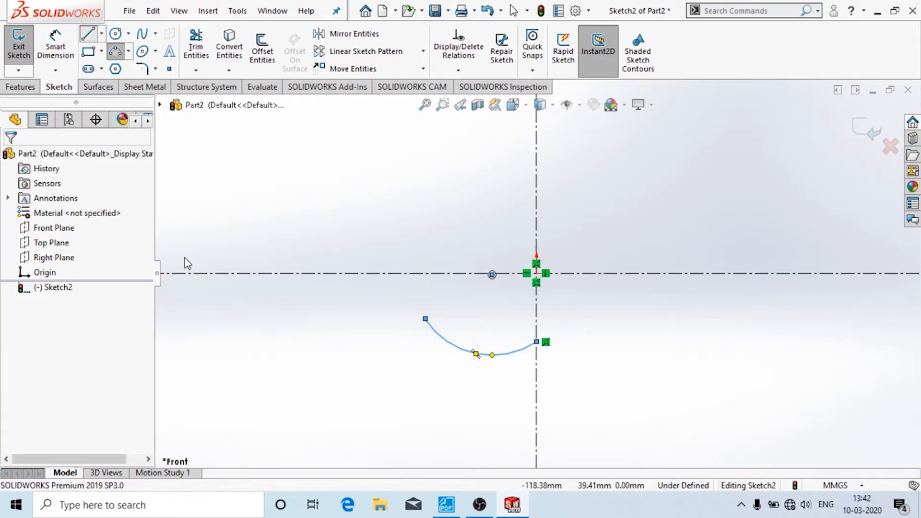
# - Draw the stepped line chain: short horizontal left, outer vertical down, bottom horizontal, inner vertical up
pyautogui.press('l')
pyautogui.click(426, 319)
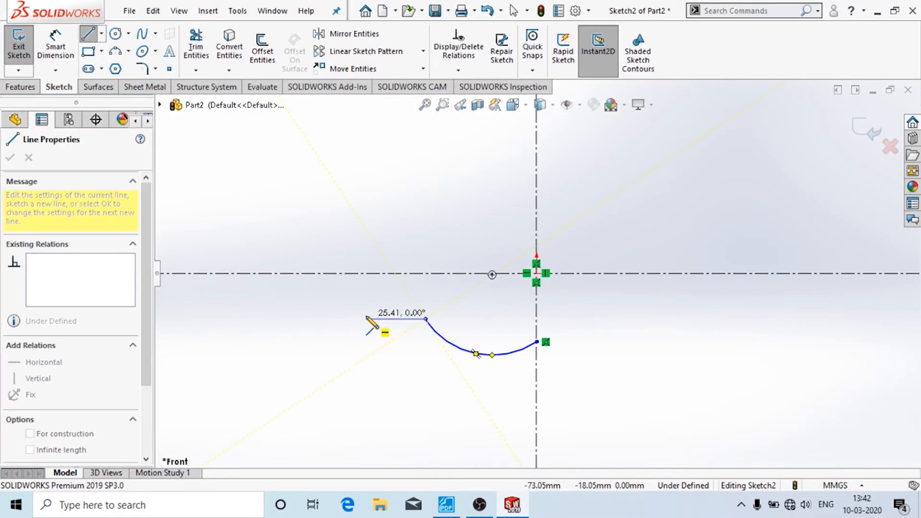
pyautogui.click(367, 318)
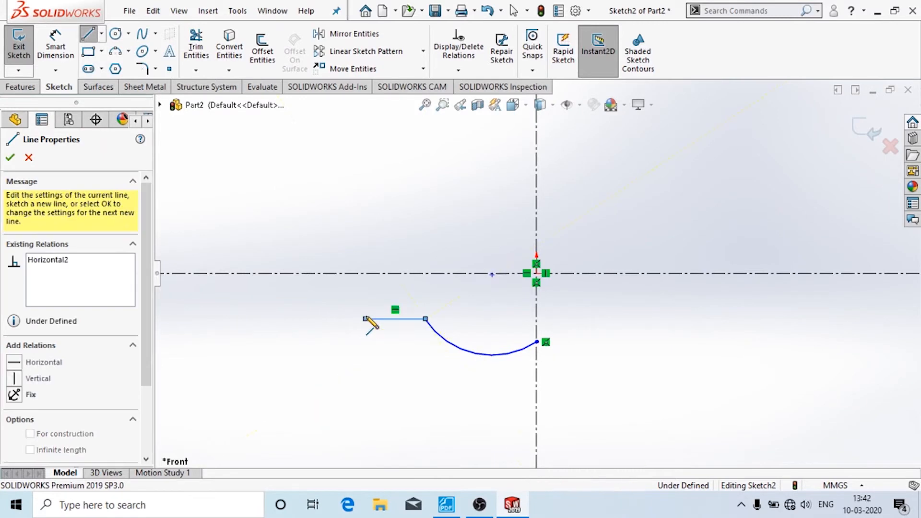
pyautogui.click(366, 437)
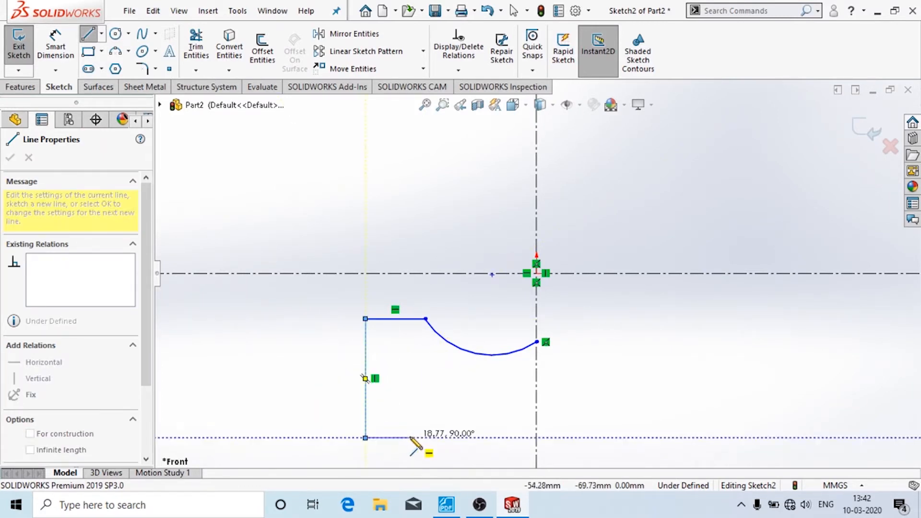
pyautogui.click(409, 438)
pyautogui.doubleClick(409, 364)
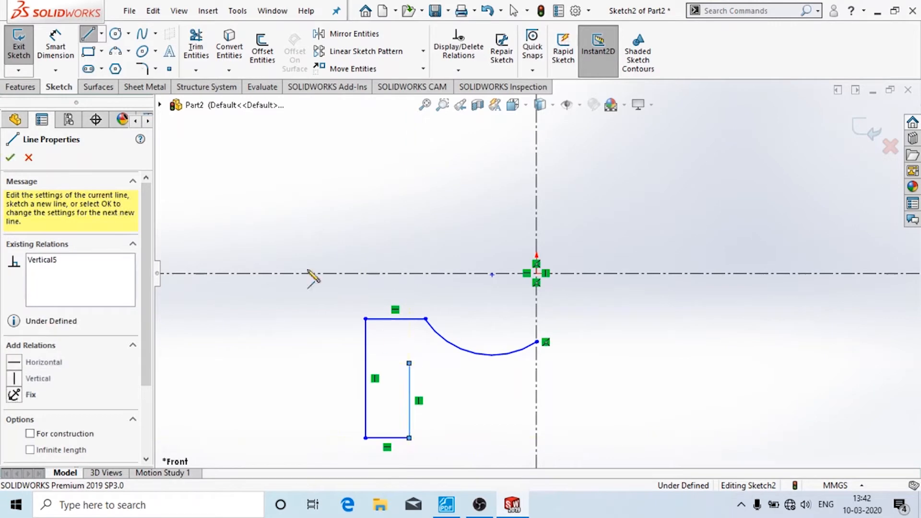
# - Draw the lower three-point arc from the inner line's top to the vertical centerline
pyautogui.click(116, 51)
pyautogui.click(409, 363)
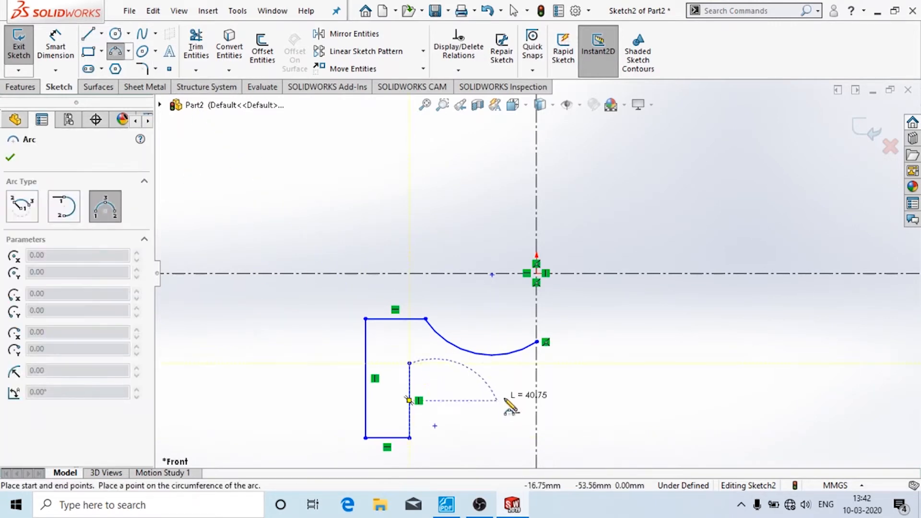
pyautogui.click(537, 396)
pyautogui.click(464, 399)
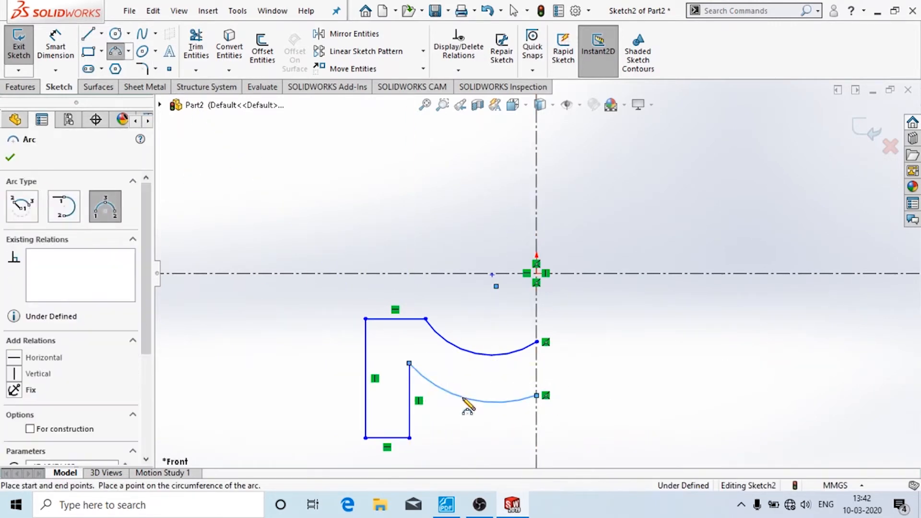
pyautogui.press('Escape')
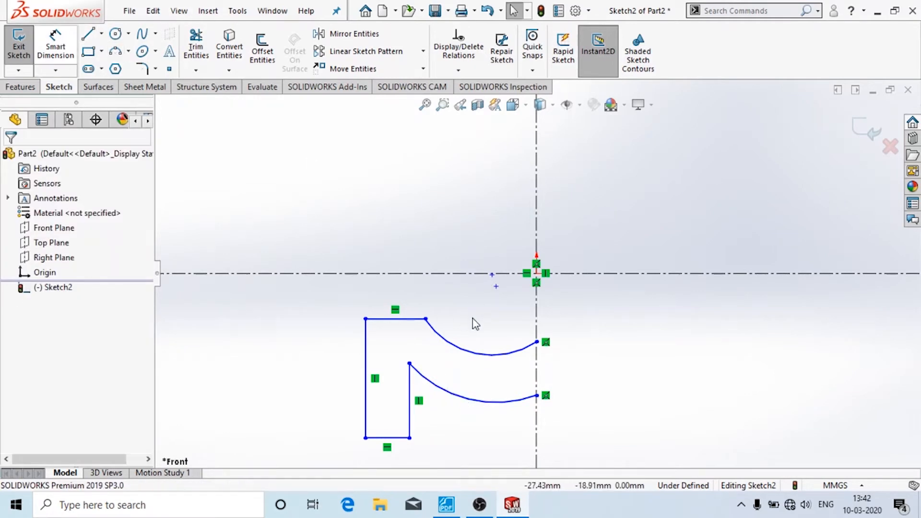
# - Make the arc's centre point coincident with the centerline
pyautogui.click(496, 286)
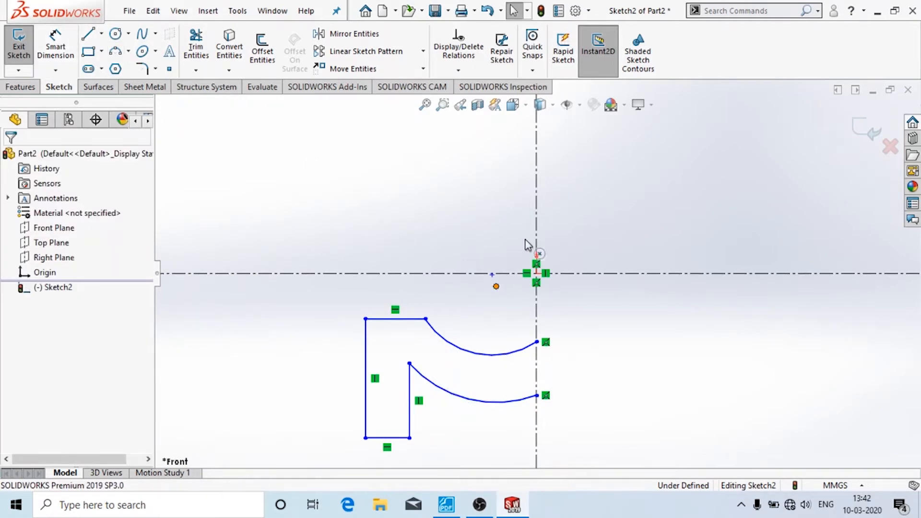
pyautogui.keyDown('ctrl'); pyautogui.click(535, 214); pyautogui.keyUp('ctrl')
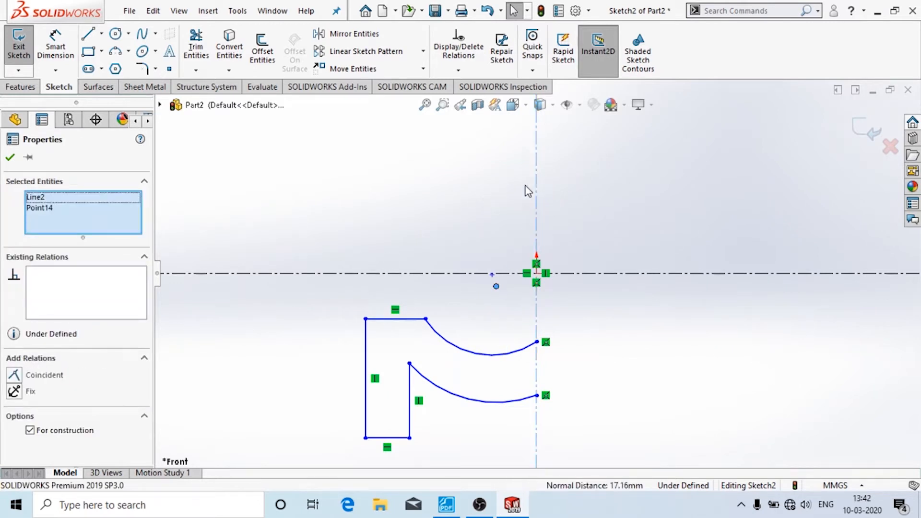
pyautogui.click(14, 374)
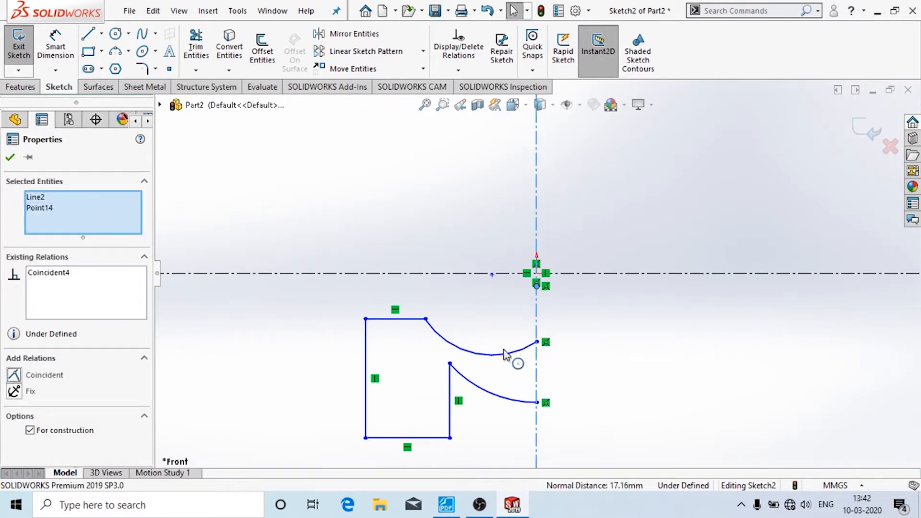
pyautogui.click(10, 158)
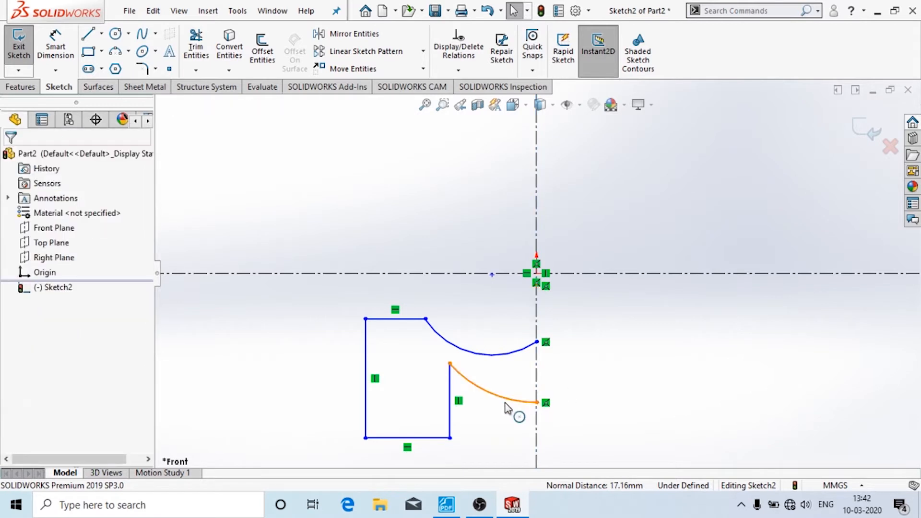
# - Add a concentric relation between the lower and upper arcs
pyautogui.click(522, 370)
pyautogui.keyDown('ctrl'); pyautogui.click(492, 355); pyautogui.keyUp('ctrl')
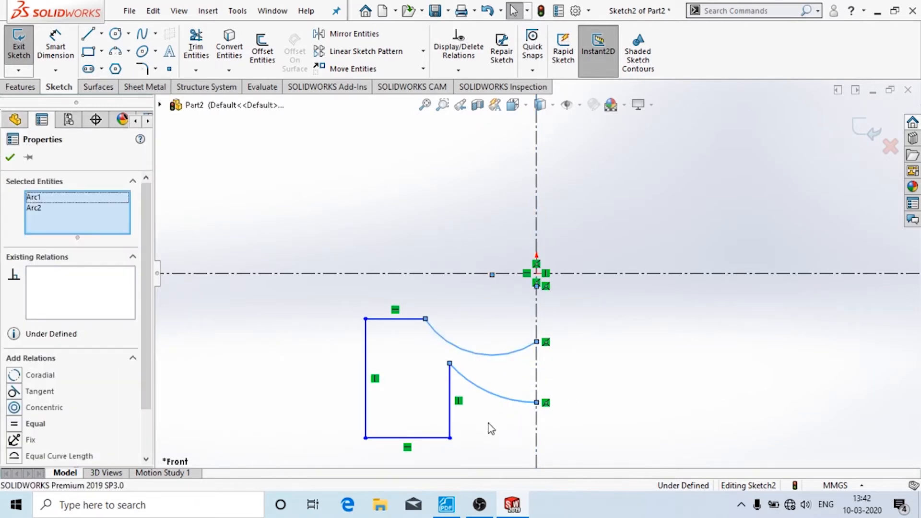
pyautogui.click(14, 407)
pyautogui.click(10, 158)
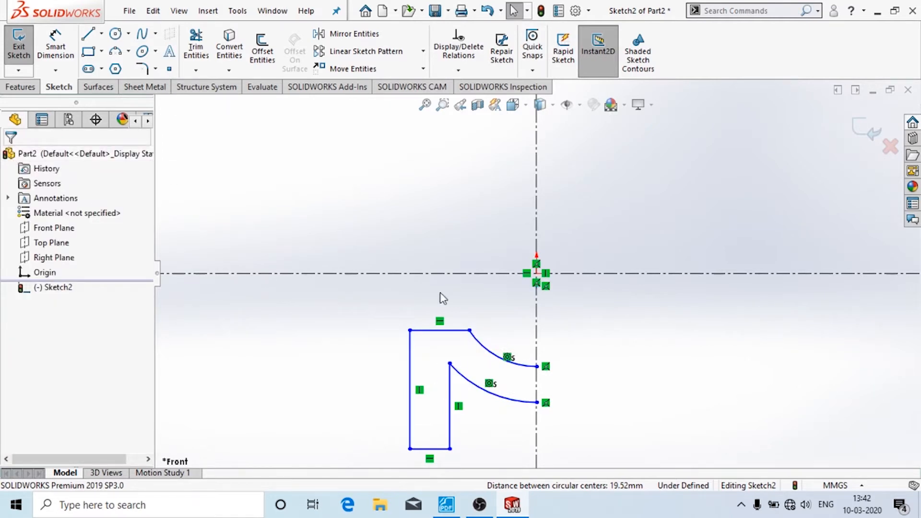
# - Dimension the left vertical line from the vertical centerline as 350/2 (175 mm)
pyautogui.click(56, 46)
pyautogui.click(410, 387)
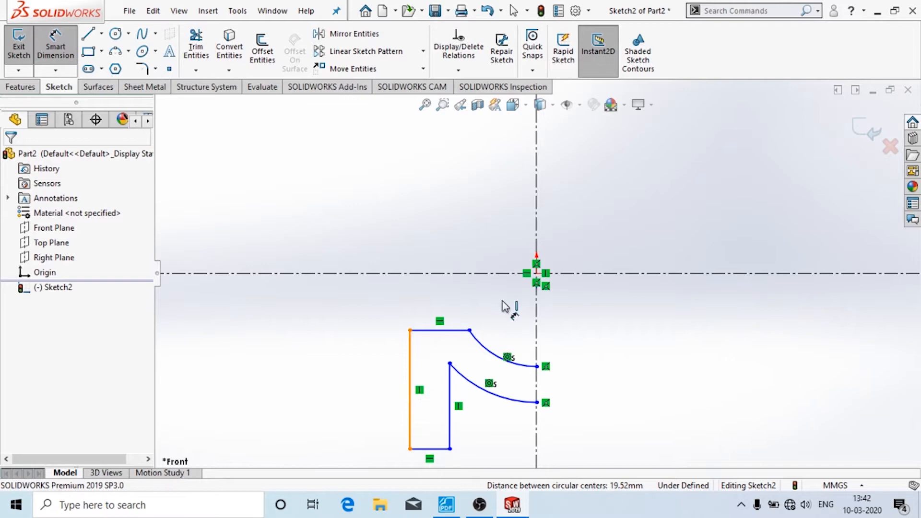
pyautogui.click(538, 275)
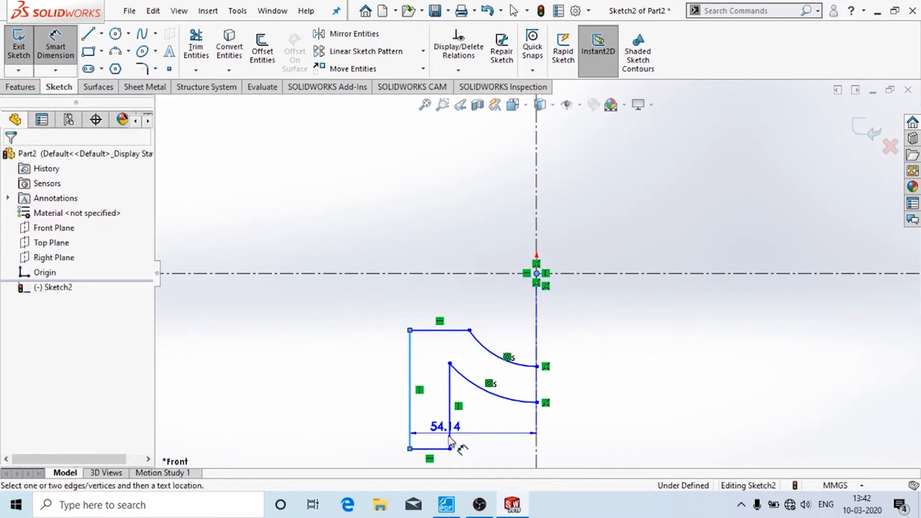
pyautogui.click(470, 461)
pyautogui.click(451, 501)
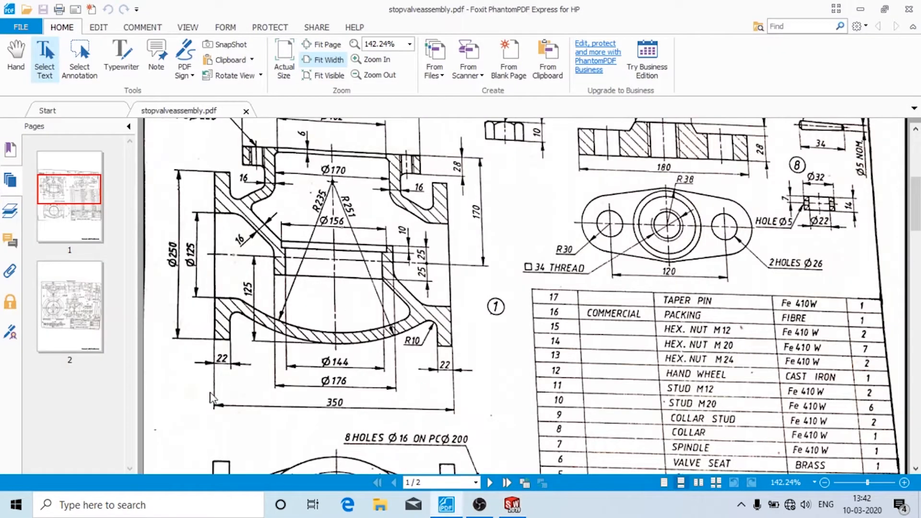
pyautogui.moveTo(512, 504)
pyautogui.click(479, 426)
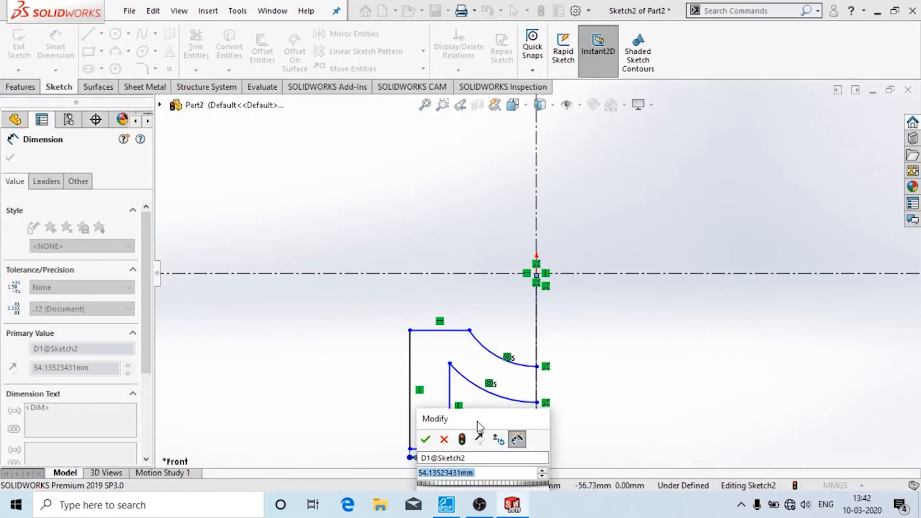
pyautogui.write('350')
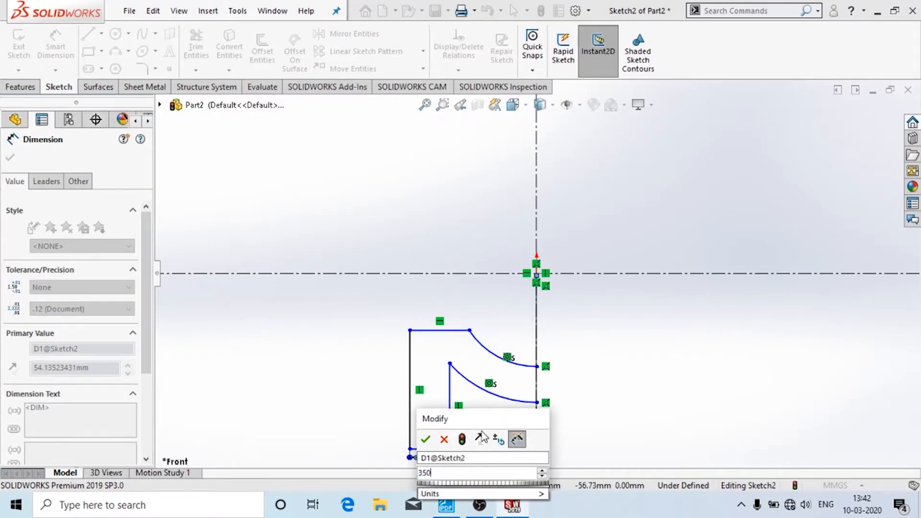
pyautogui.write('/2')
pyautogui.press('Return')
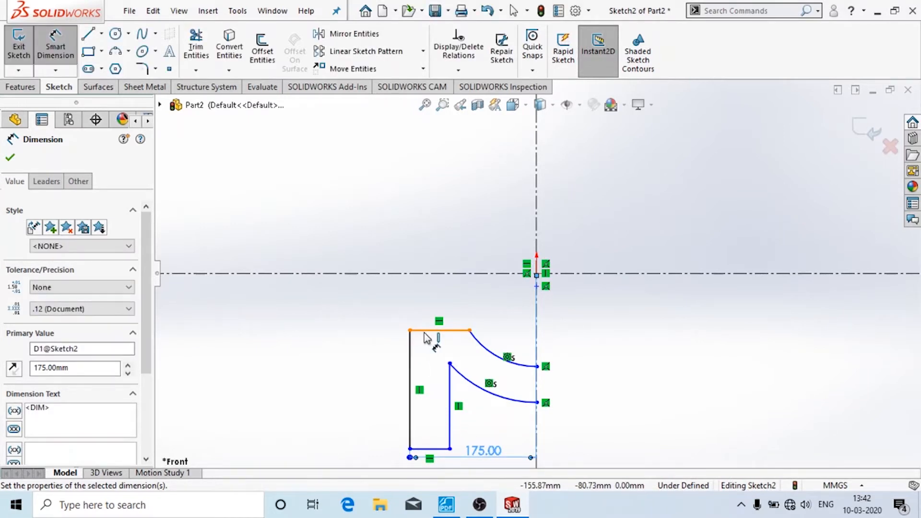
# - Dimension the short bottom line as the 22 mm wall thickness
pyautogui.click(437, 448)
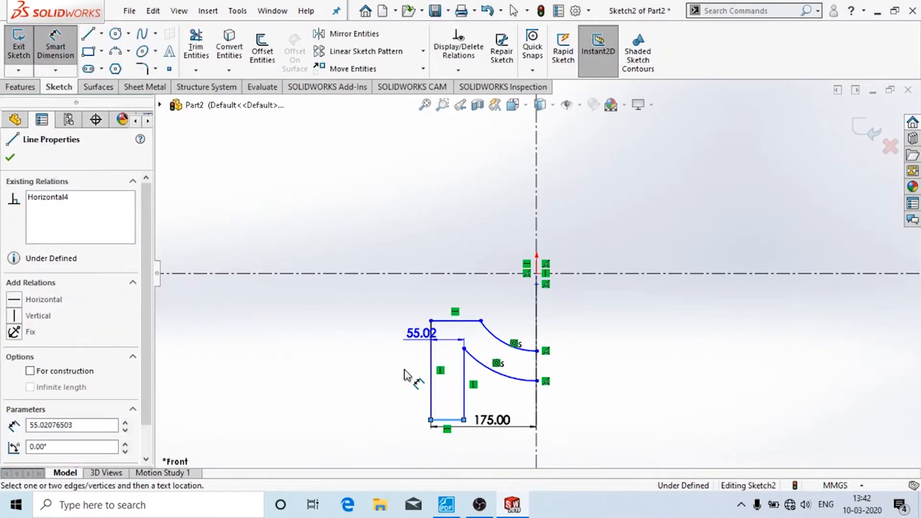
pyautogui.click(467, 428)
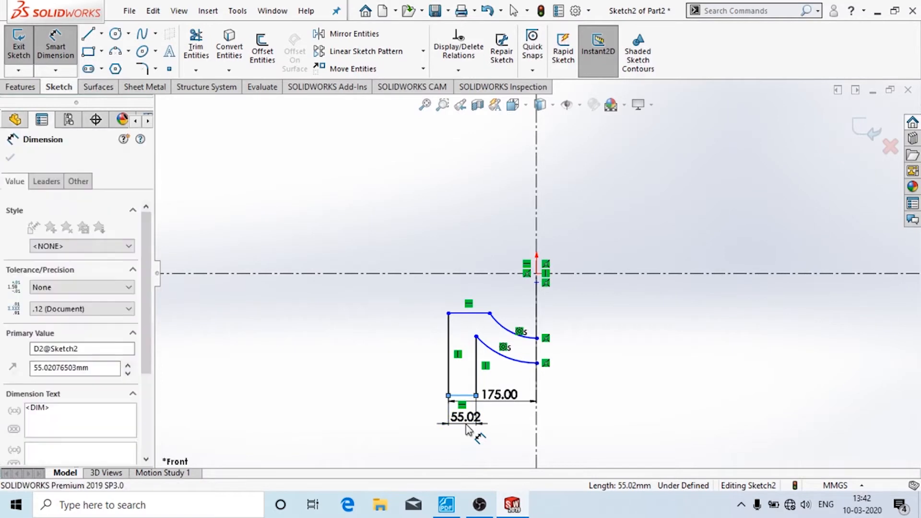
pyautogui.write('22')
pyautogui.press('Return')
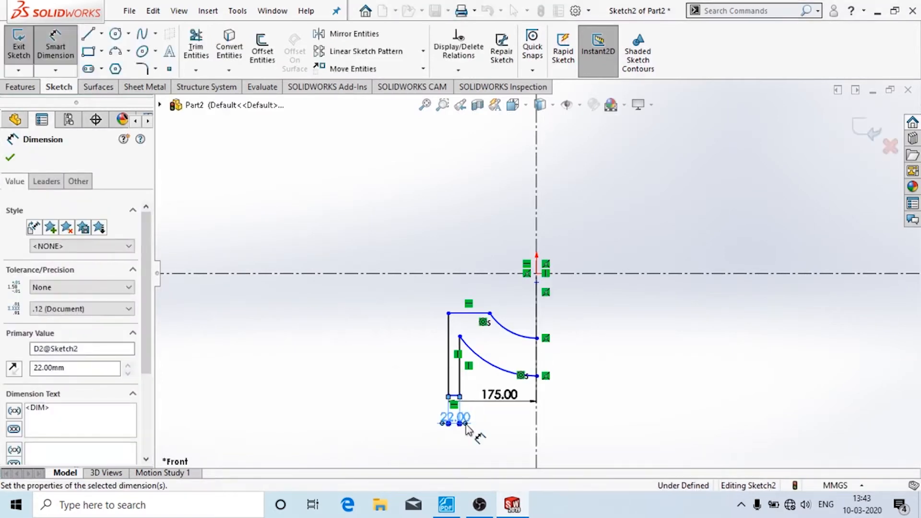
# - Dimension the top line's depth from the origin as 125/2 (62.50 mm)
pyautogui.scroll(-1, 542, 344)
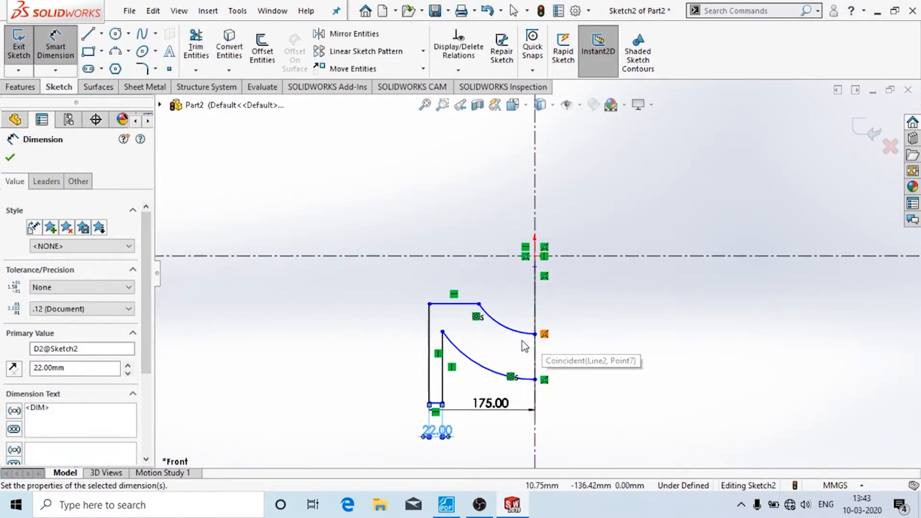
pyautogui.click(454, 303)
pyautogui.click(535, 258)
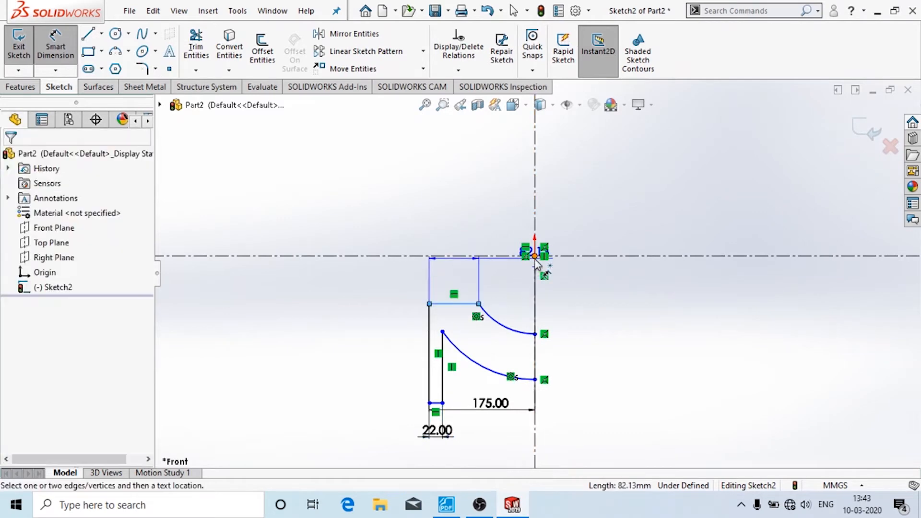
pyautogui.click(350, 290)
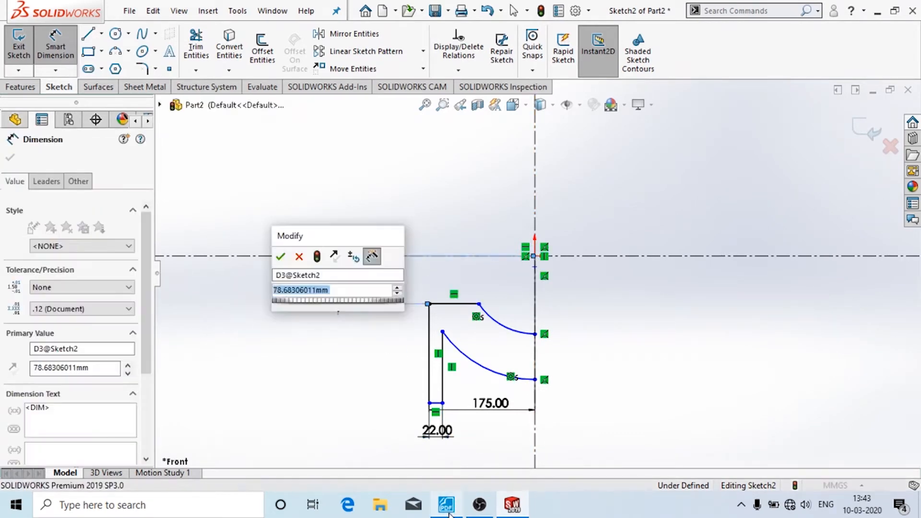
pyautogui.click(448, 510)
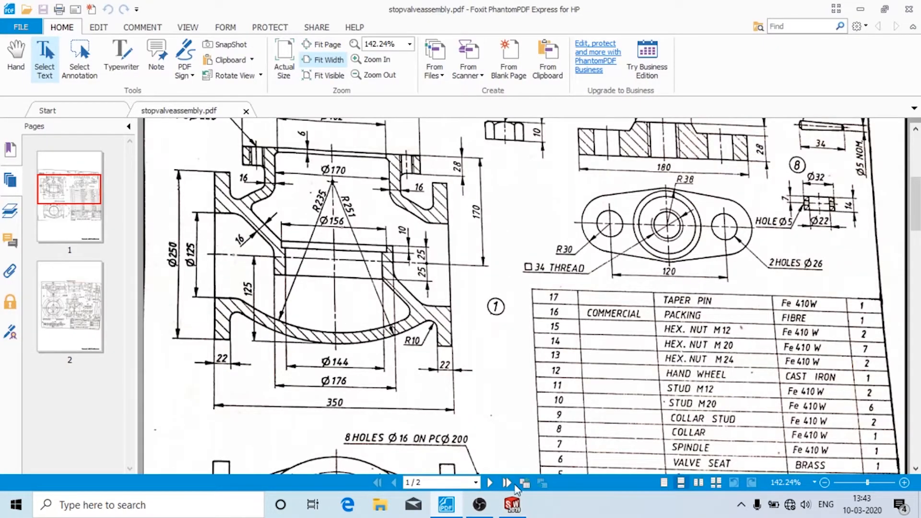
pyautogui.click(512, 505)
pyautogui.write('12')
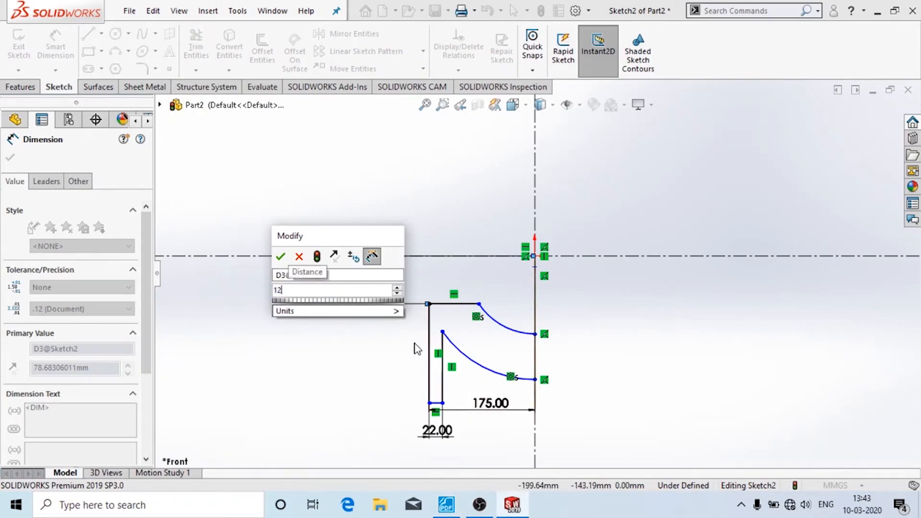
pyautogui.write('5/2')
pyautogui.press('Return')
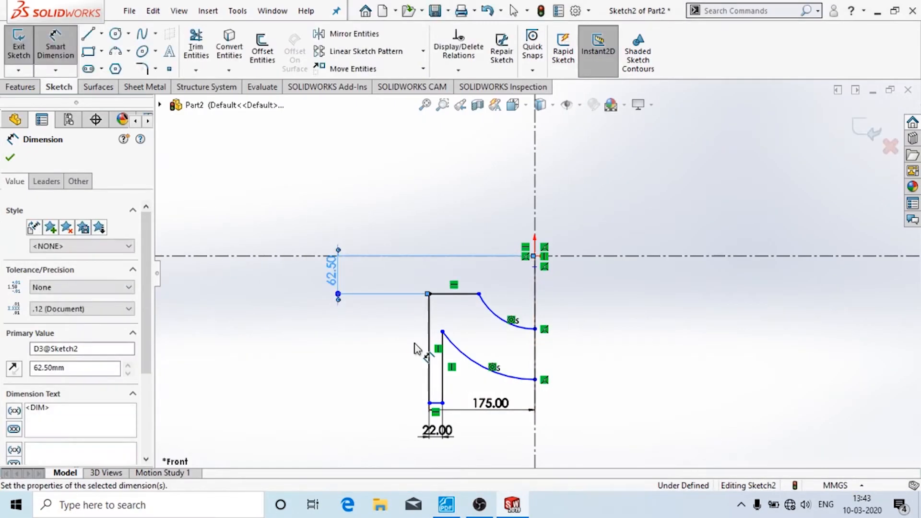
# - Dimension the lower arc's end below the centreline, entering 123 for the 125 mm depth
pyautogui.click(447, 505)
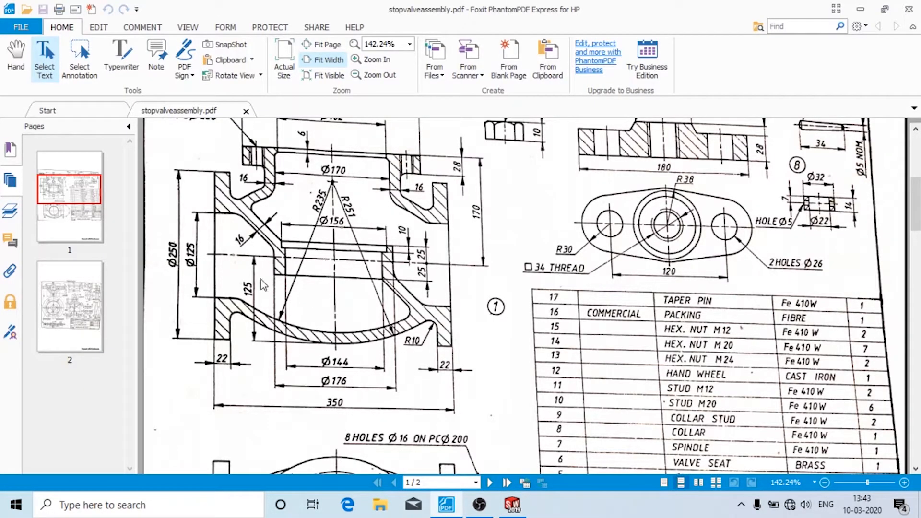
pyautogui.click(512, 504)
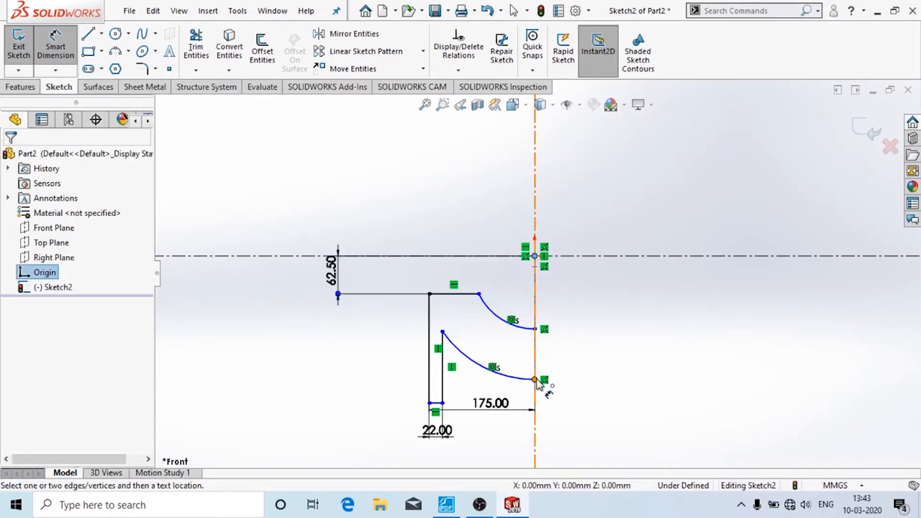
pyautogui.click(536, 380)
pyautogui.click(704, 329)
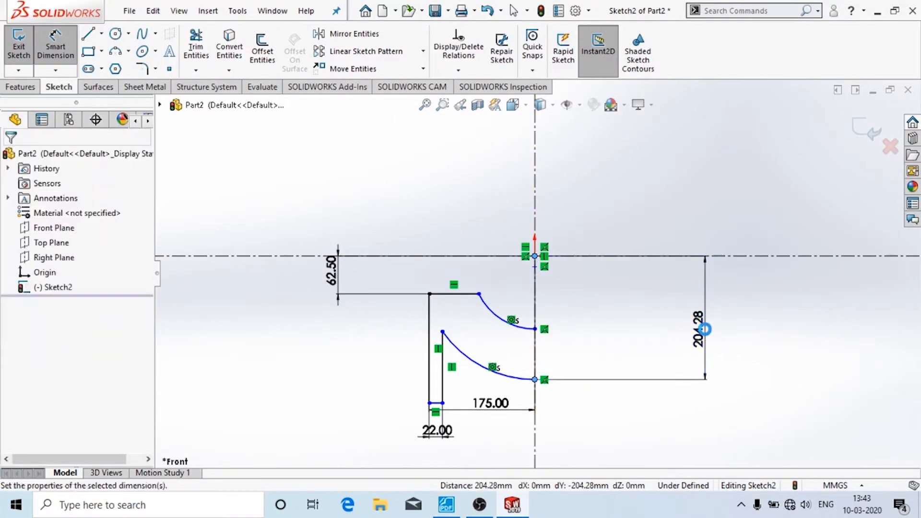
pyautogui.write('123')
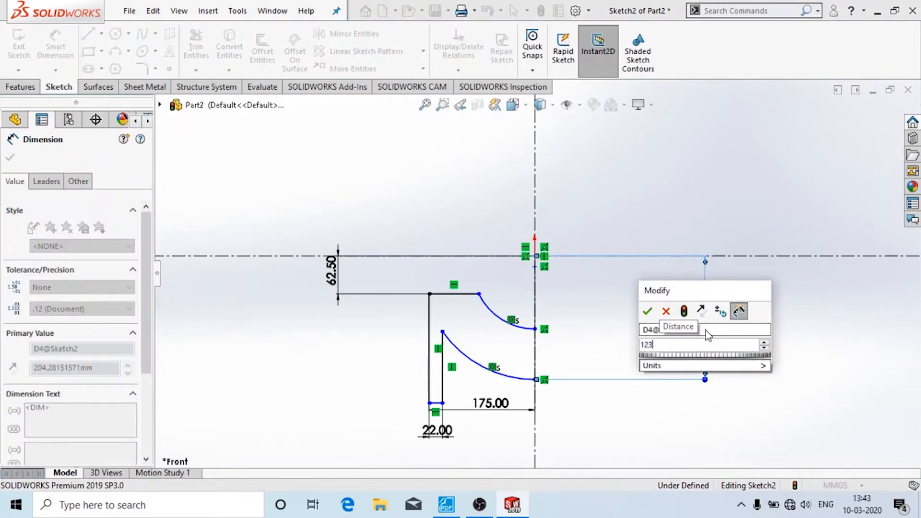
pyautogui.press('Return')
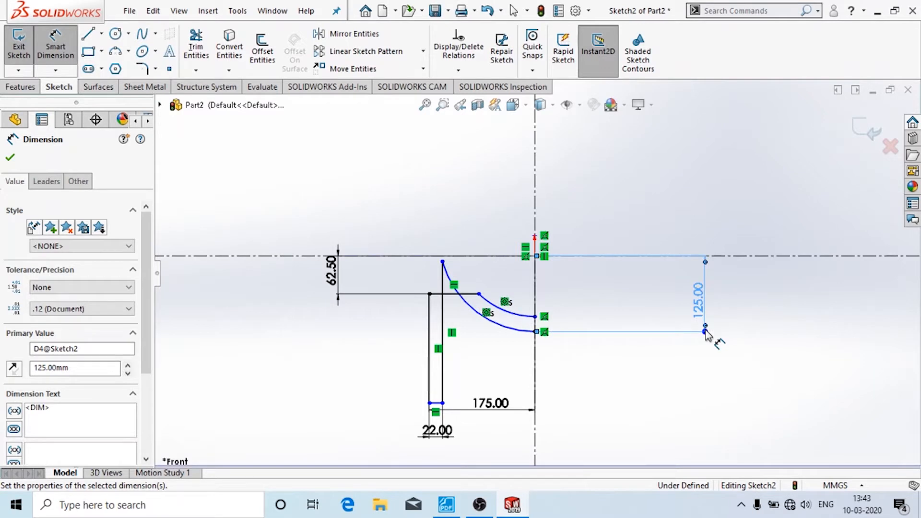
# - Try a bottom-line-to-origin dimension of 242.95, then undo it and stop dimensioning
pyautogui.scroll(3, 524, 381)
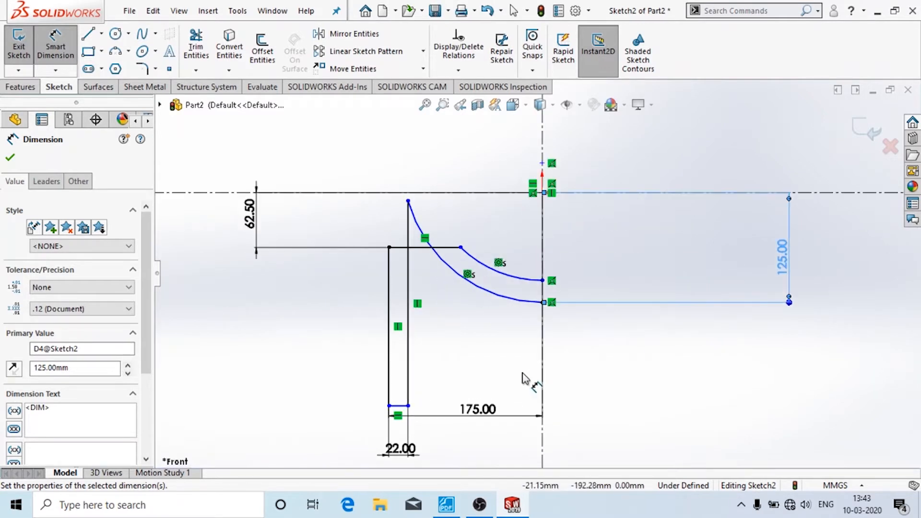
pyautogui.scroll(-3, 507, 317)
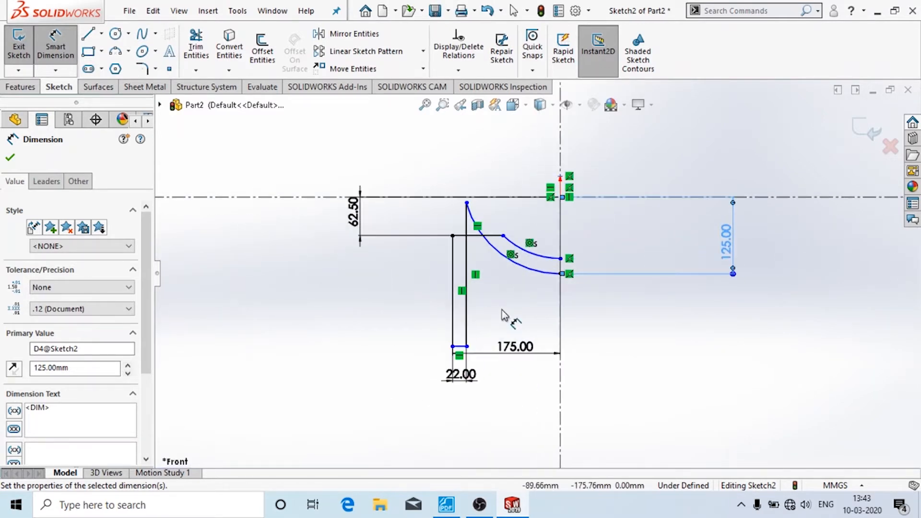
pyautogui.click(460, 347)
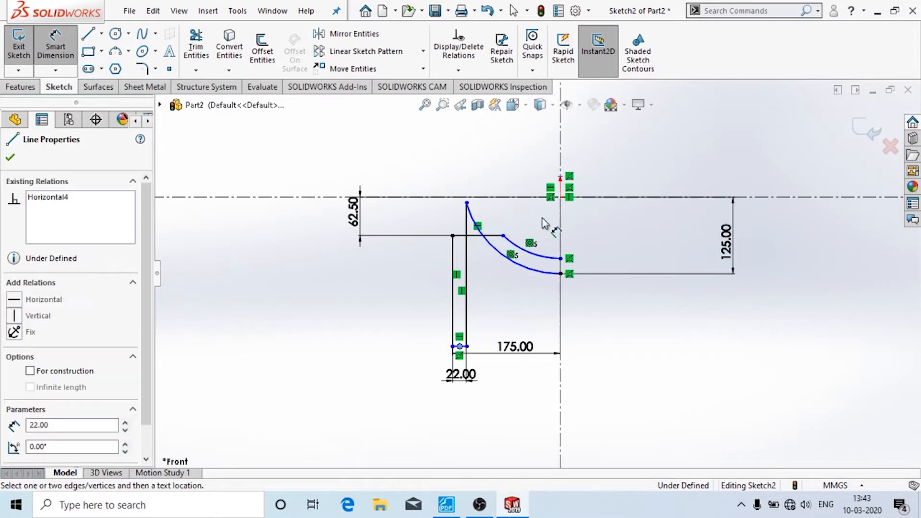
pyautogui.click(560, 196)
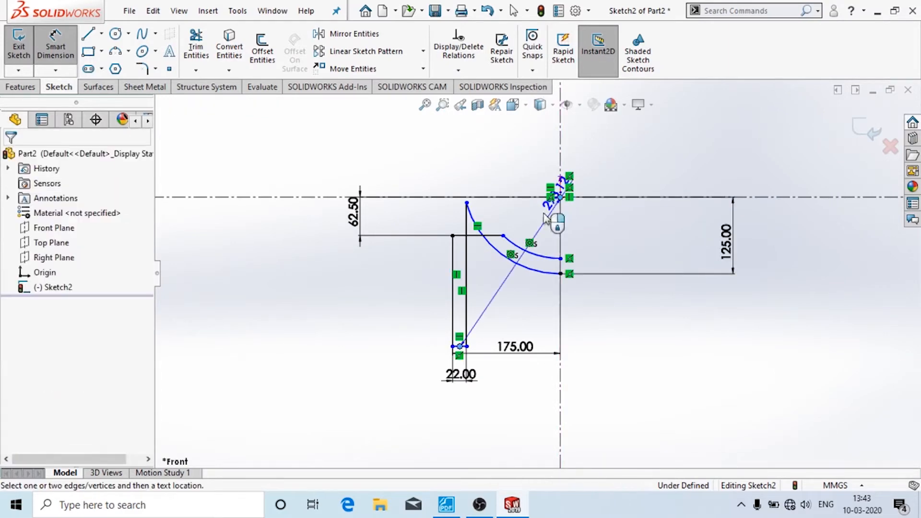
pyautogui.click(261, 284)
pyautogui.click(446, 503)
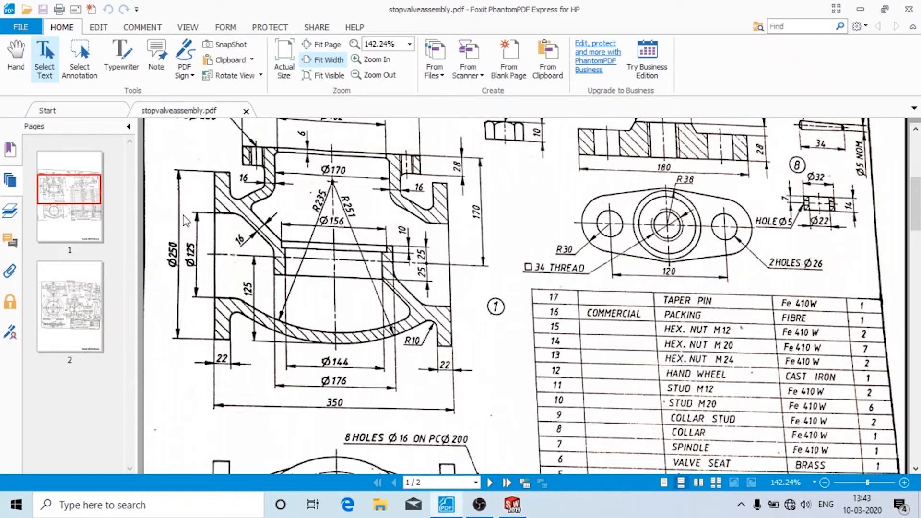
pyautogui.click(513, 504)
pyautogui.write('2')
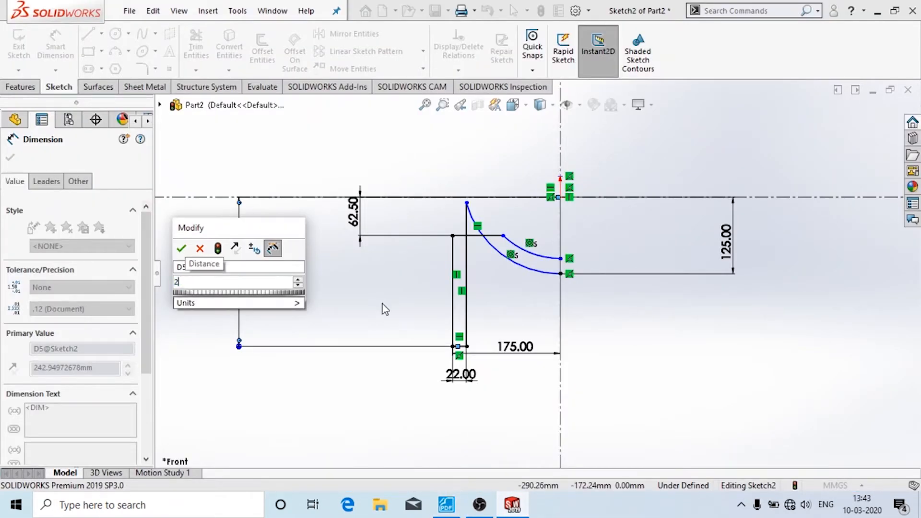
pyautogui.write('42.95')
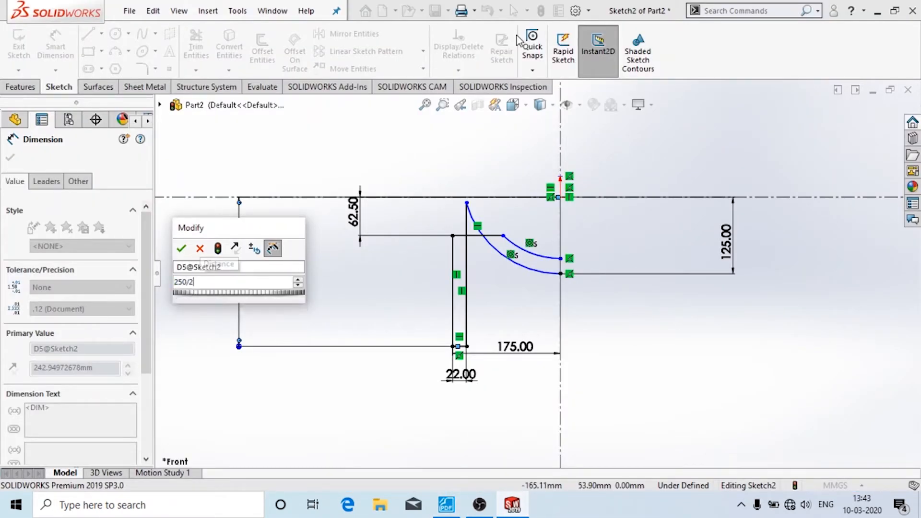
pyautogui.press('Return')
pyautogui.hotkey('ctrl', 'z')
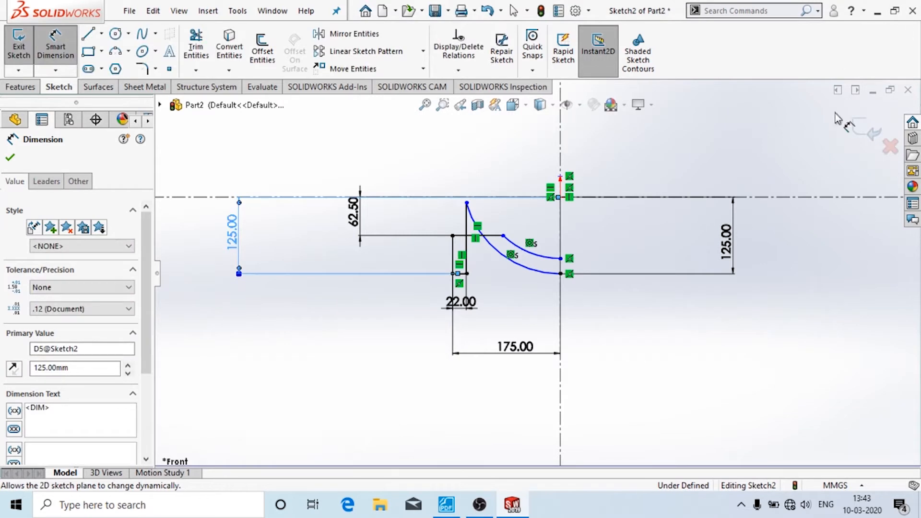
pyautogui.scroll(-3, 614, 202)
pyautogui.press('Escape')
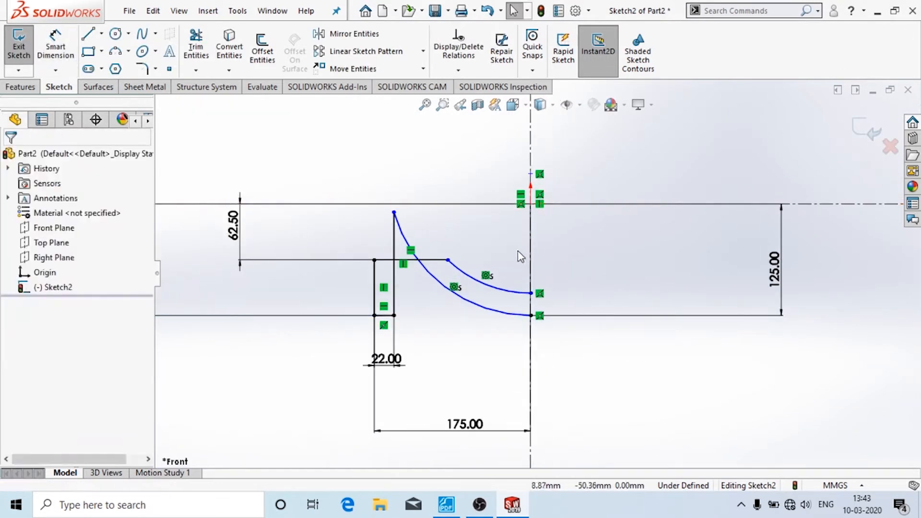
# - Dimension the upper arc's radius to R235
pyautogui.click(505, 291)
pyautogui.click(490, 317)
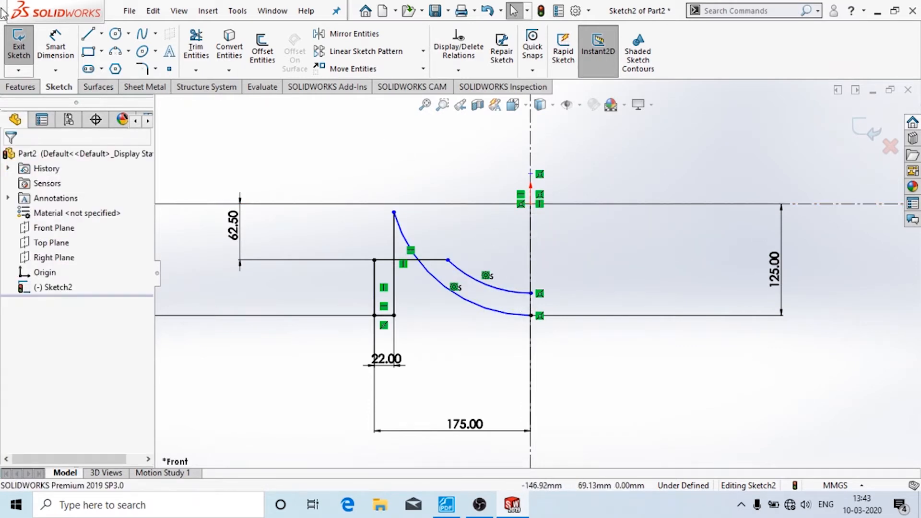
pyautogui.click(56, 47)
pyautogui.click(503, 290)
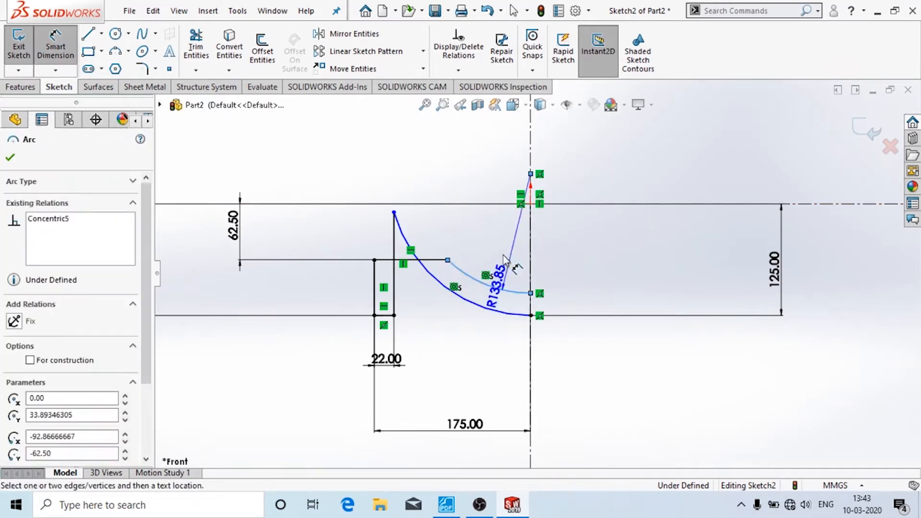
pyautogui.click(503, 258)
pyautogui.click(446, 504)
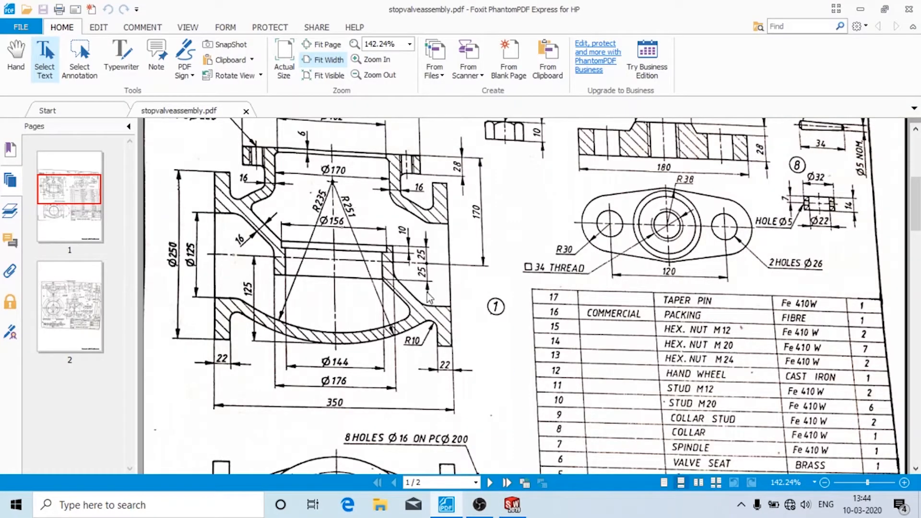
pyautogui.click(512, 505)
pyautogui.write('2')
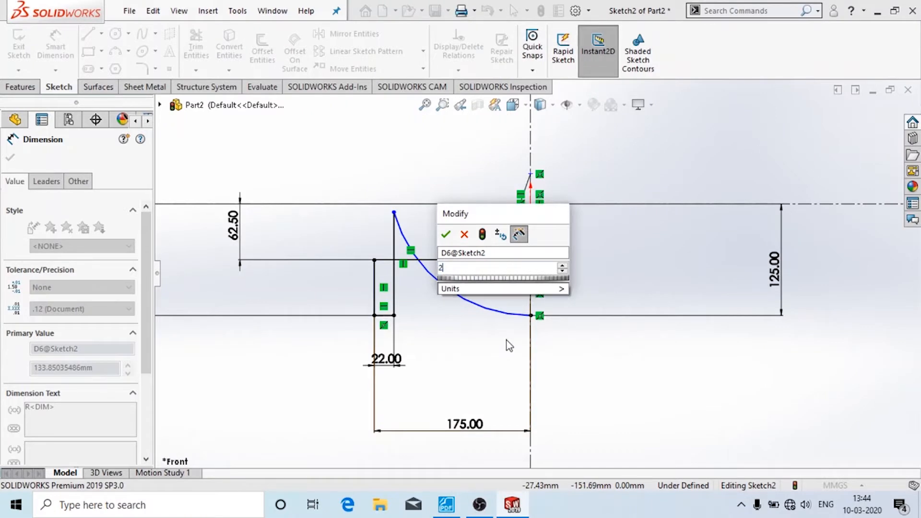
pyautogui.write('35')
pyautogui.press('Return')
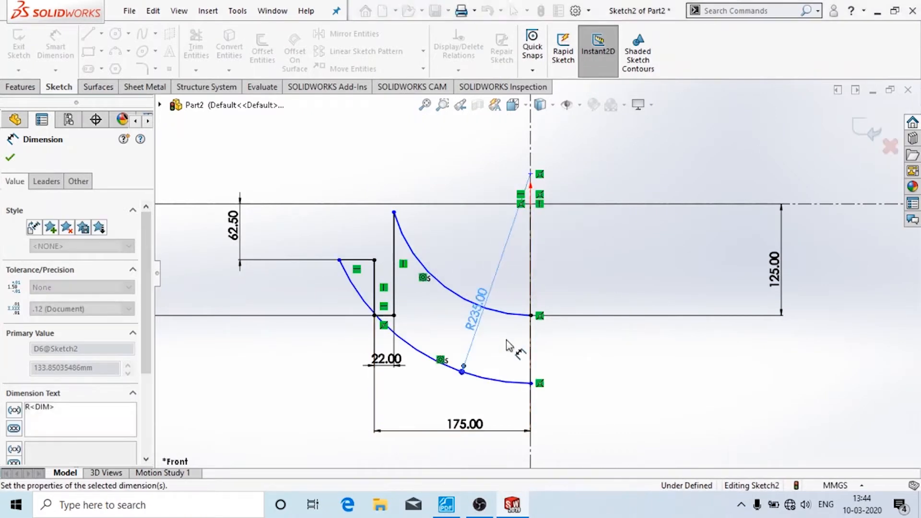
# - Dimension the other arc's radius to R251
pyautogui.click(513, 312)
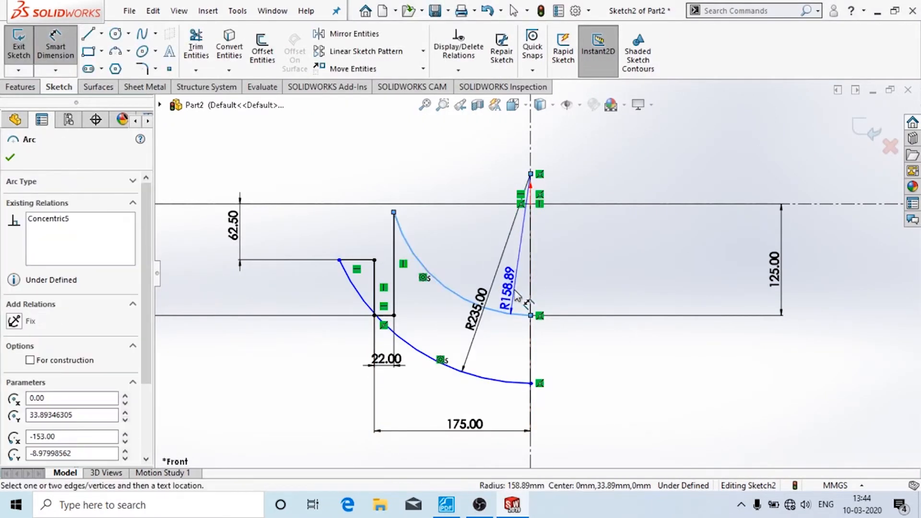
pyautogui.click(515, 292)
pyautogui.write('251')
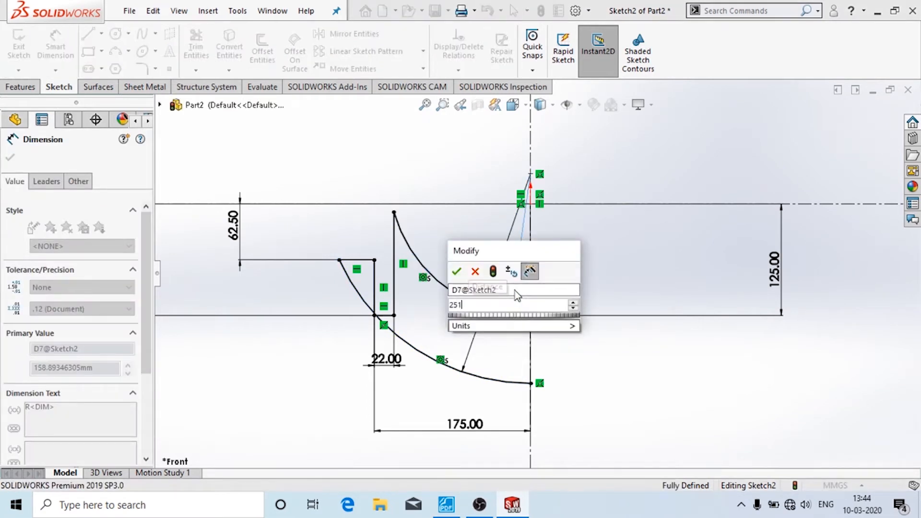
pyautogui.press('Return')
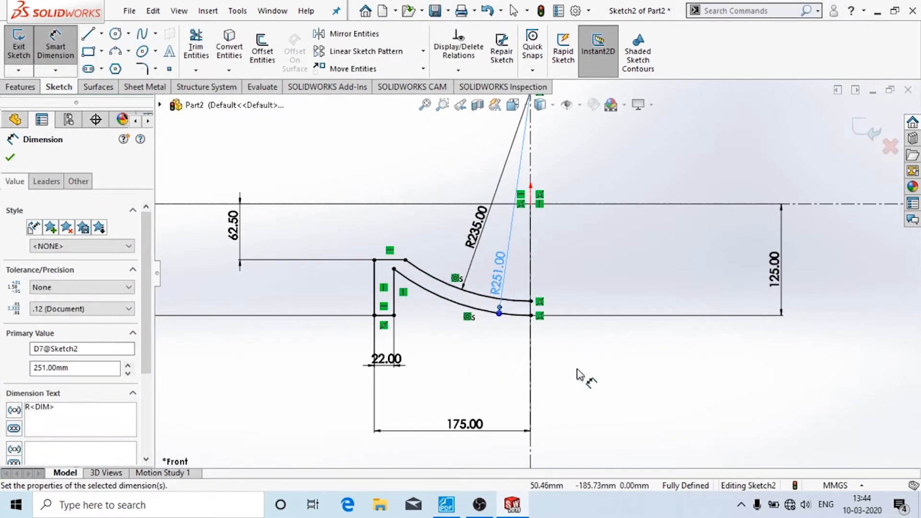
pyautogui.press('Escape')
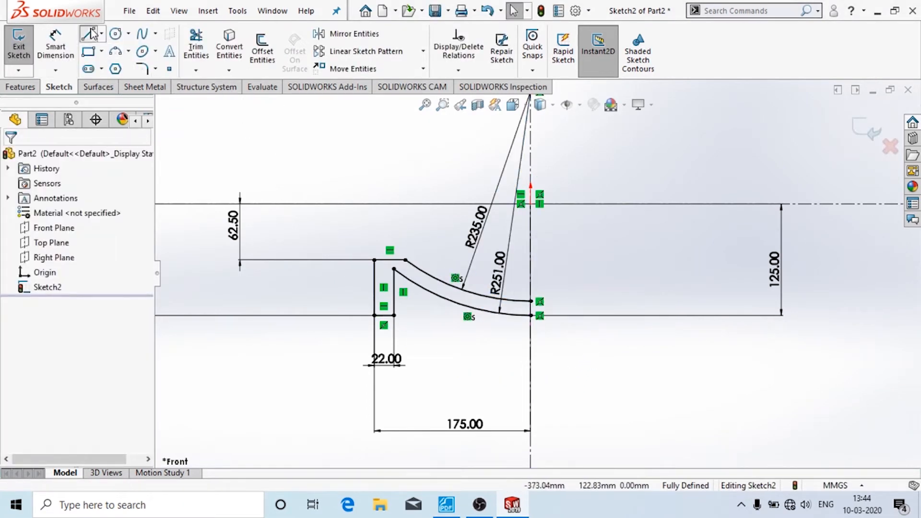
# - Close the profile with a short vertical line between the arc ends and exit the sketch
pyautogui.click(89, 33)
pyautogui.click(531, 315)
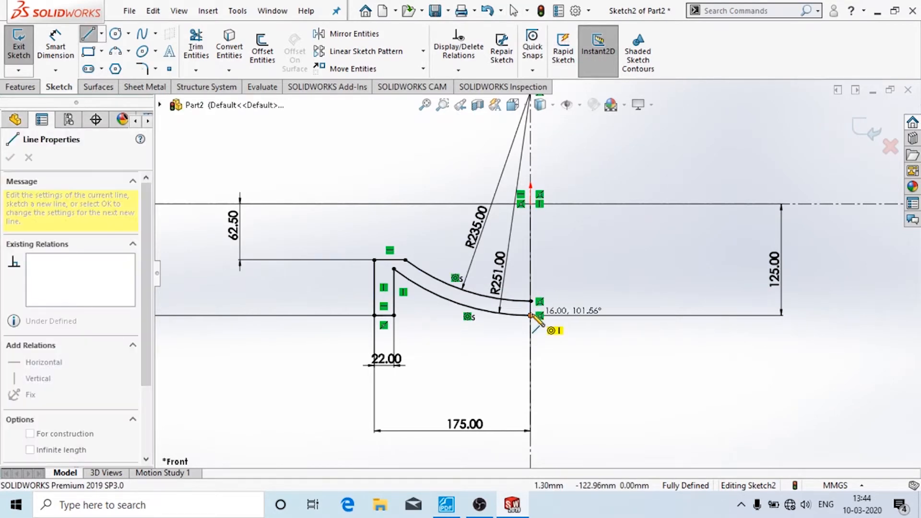
pyautogui.click(530, 301)
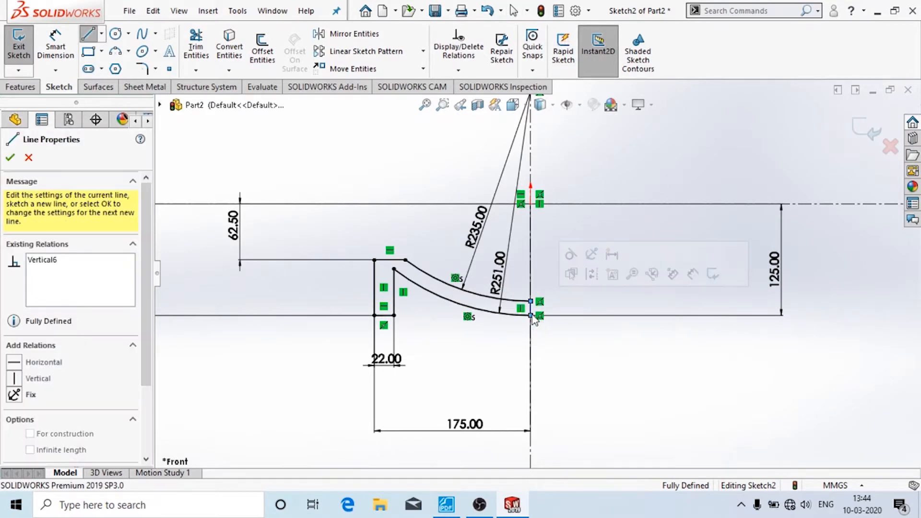
pyautogui.click(11, 158)
pyautogui.press('Escape')
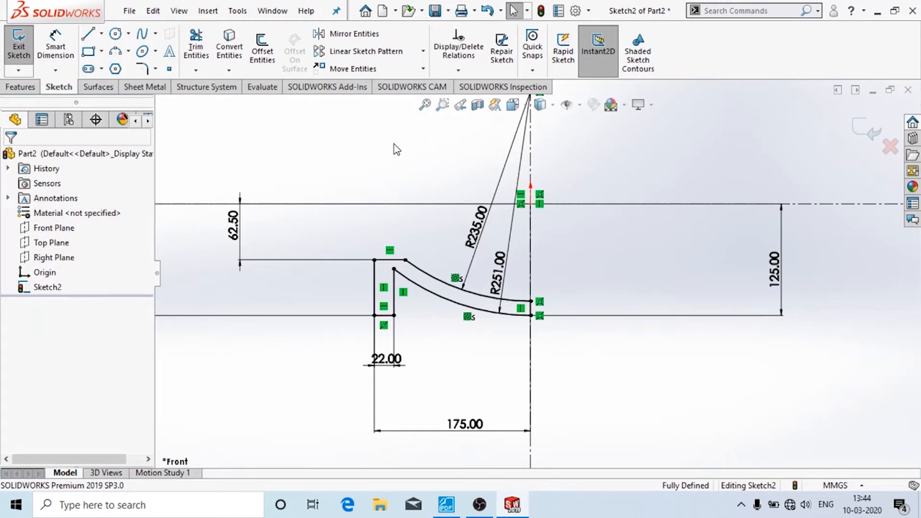
pyautogui.click(874, 137)
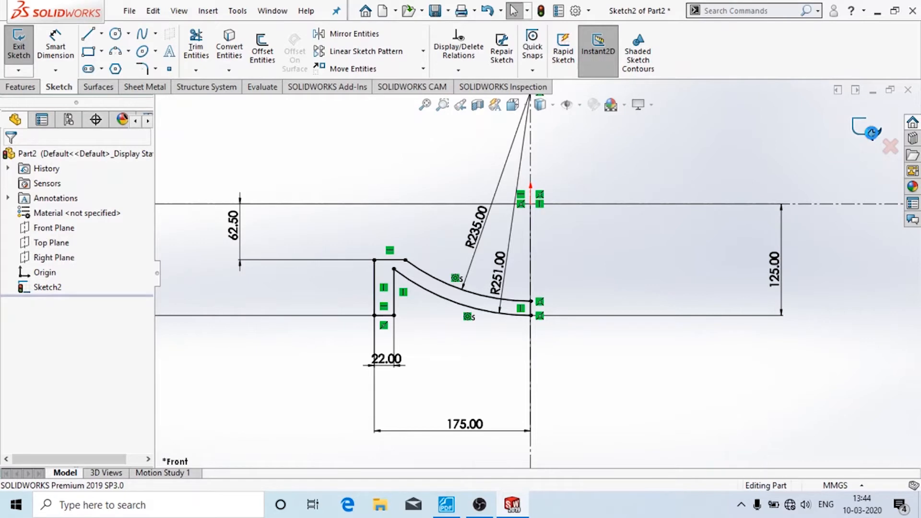
# - Revolve Sketch2 a full 360° about its centerline to create Revolve1
pyautogui.click(20, 87)
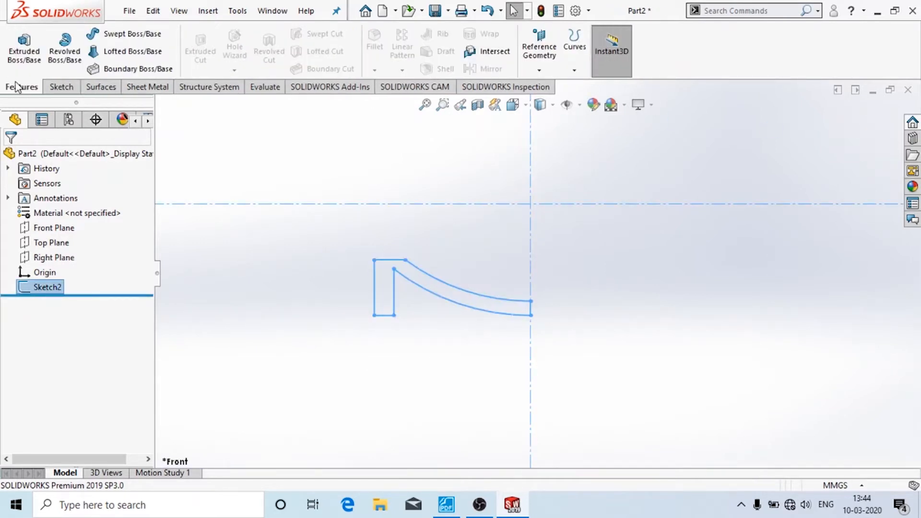
pyautogui.moveTo(675, 259); pyautogui.dragTo(662, 294, button='middle')
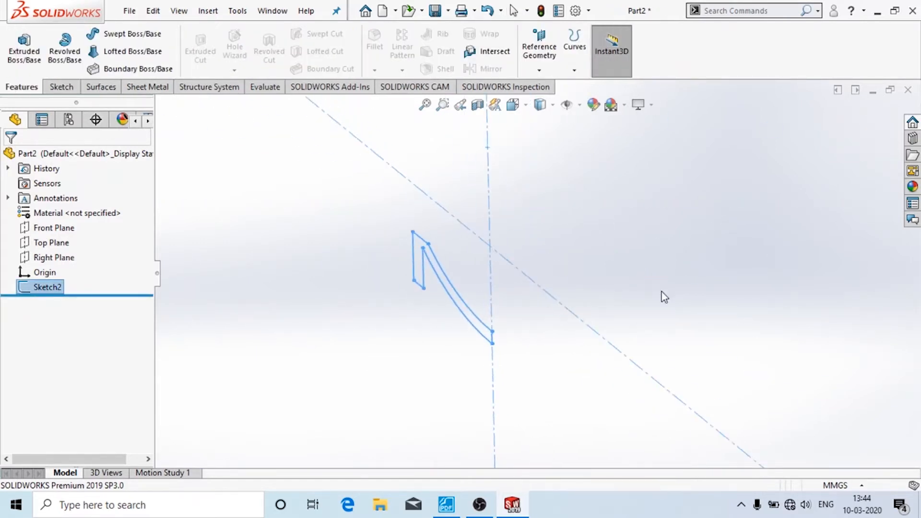
pyautogui.click(56, 51)
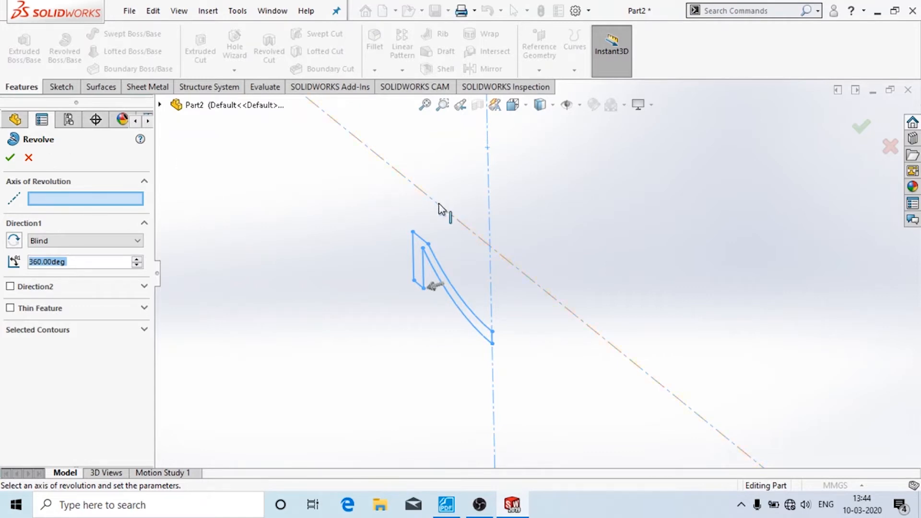
pyautogui.click(541, 297)
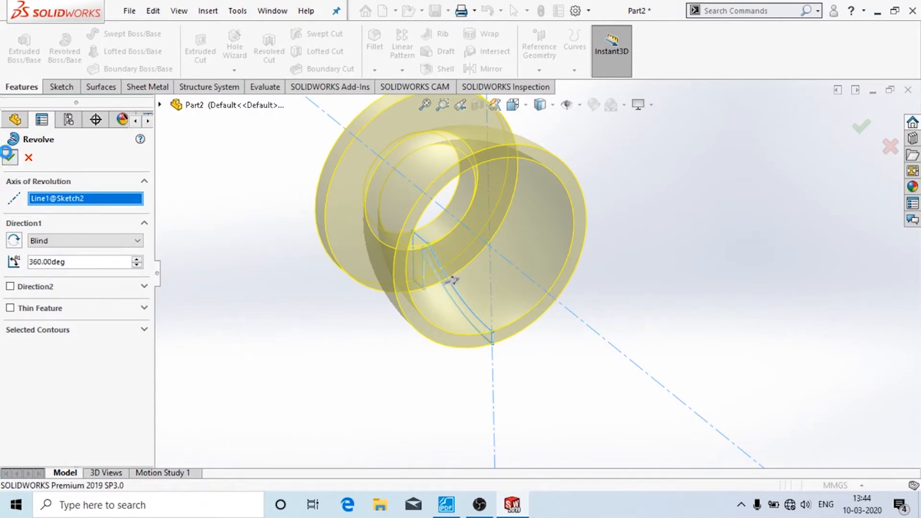
pyautogui.click(244, 251)
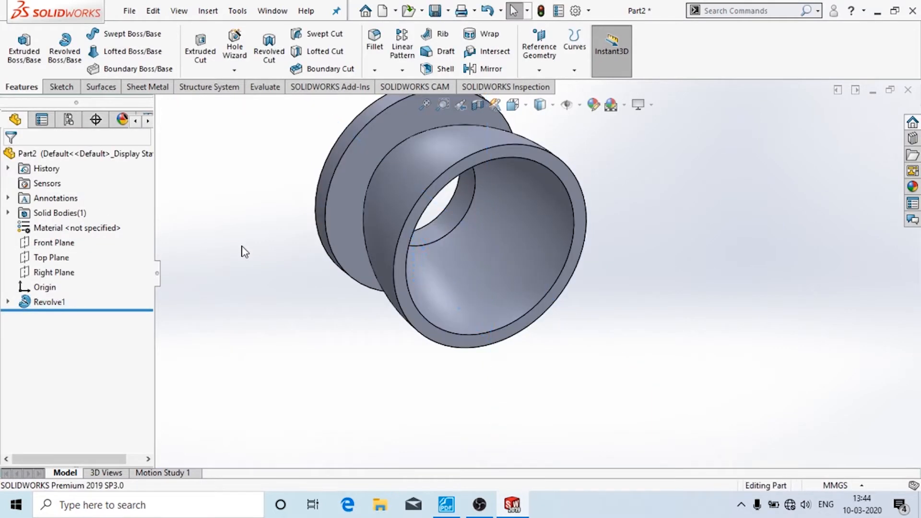
# - Mirror Revolve1 about the body's end face, Face<1>
pyautogui.click(463, 155)
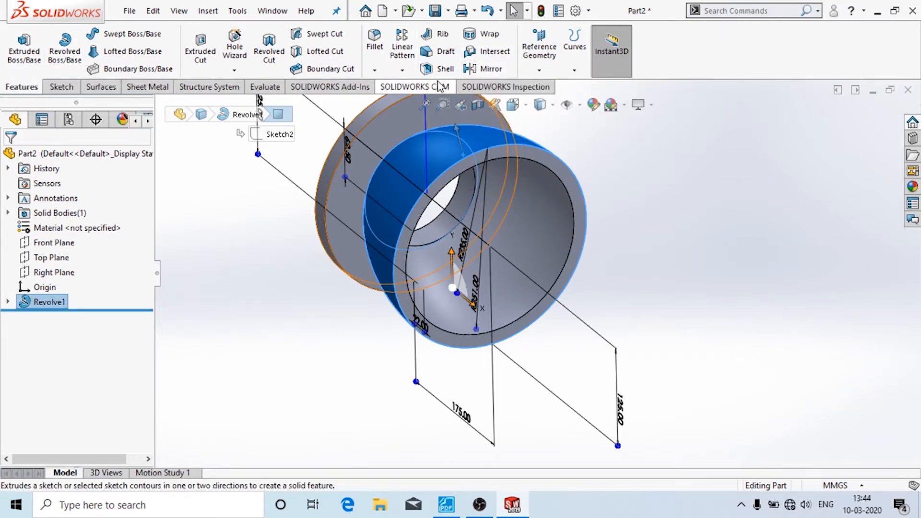
pyautogui.click(482, 69)
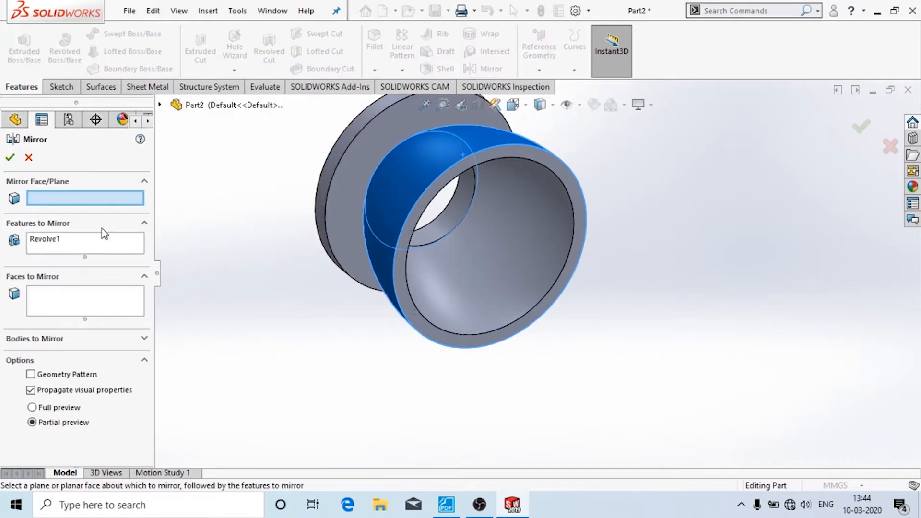
pyautogui.click(579, 207)
pyautogui.click(70, 242)
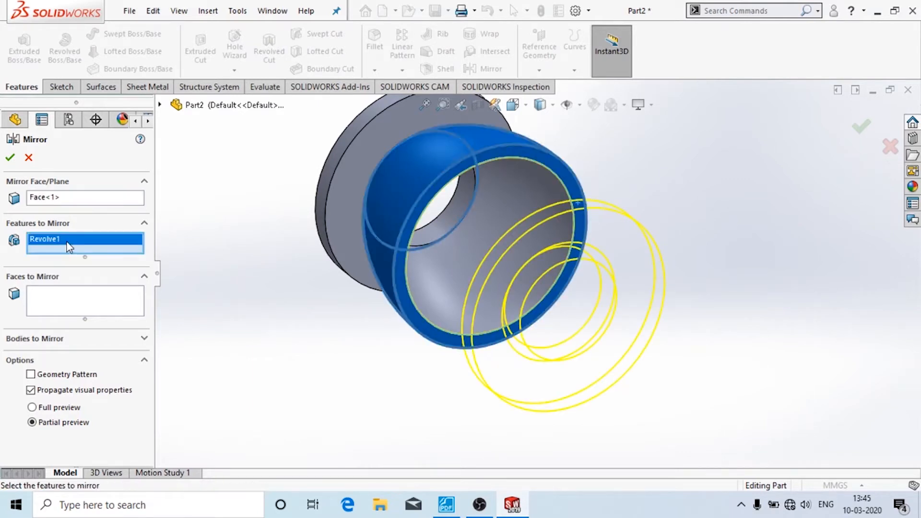
pyautogui.rightClick(70, 244)
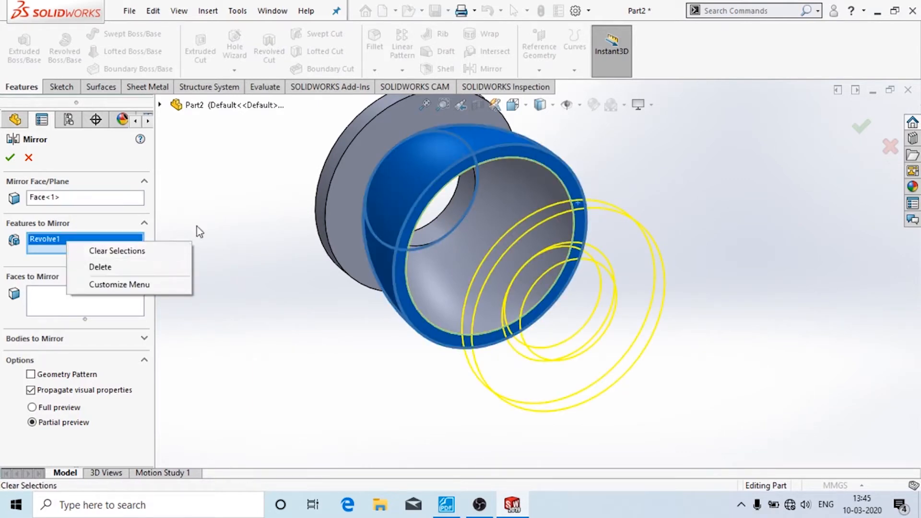
pyautogui.click(373, 159)
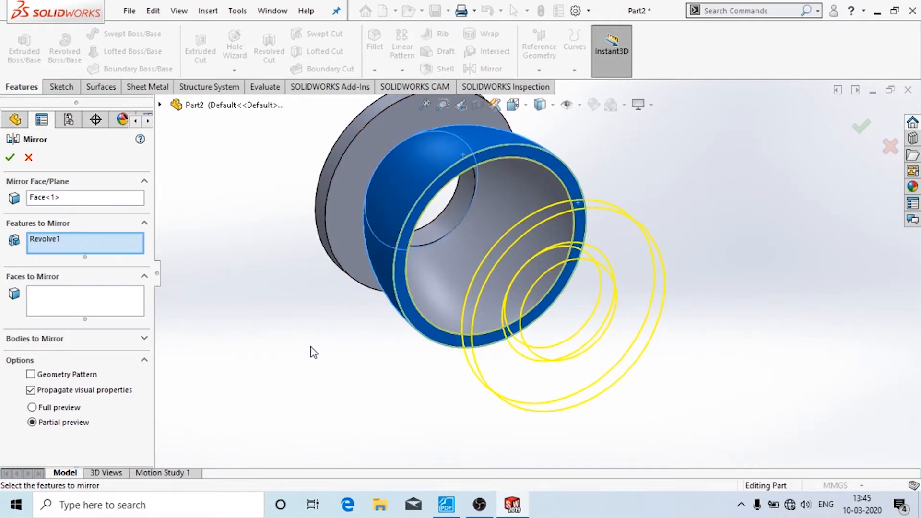
pyautogui.click(15, 164)
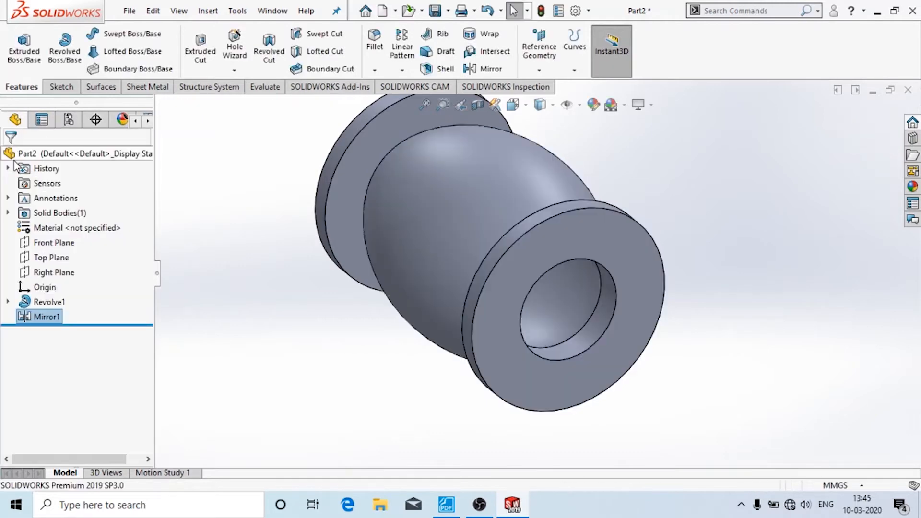
# - Orbit the model and make the Top Plane visible
pyautogui.moveTo(336, 367); pyautogui.dragTo(413, 338, button='middle')
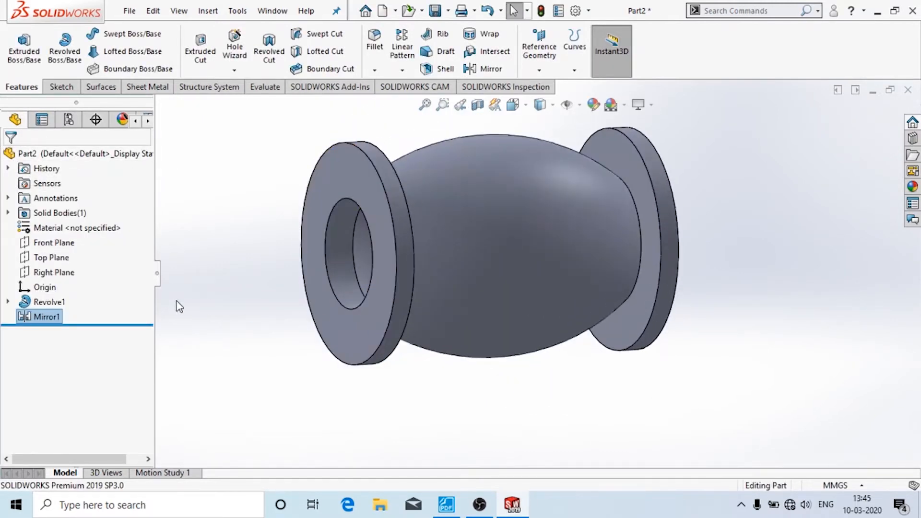
pyautogui.click(70, 246)
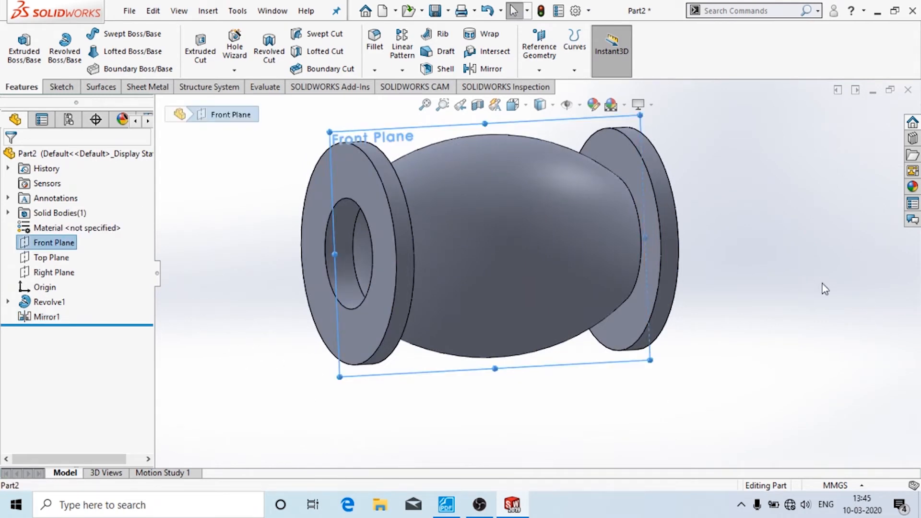
pyautogui.moveTo(825, 288); pyautogui.dragTo(704, 368, button='middle')
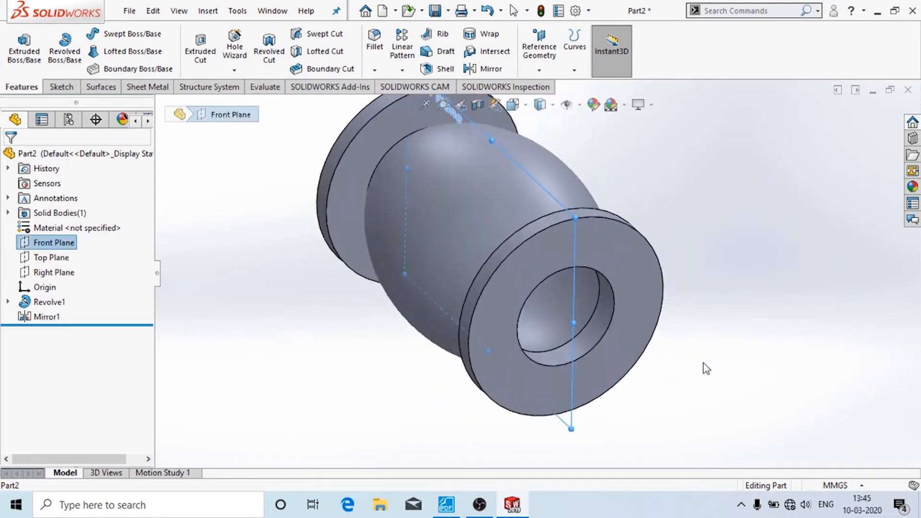
pyautogui.click(53, 258)
pyautogui.click(90, 234)
pyautogui.click(229, 353)
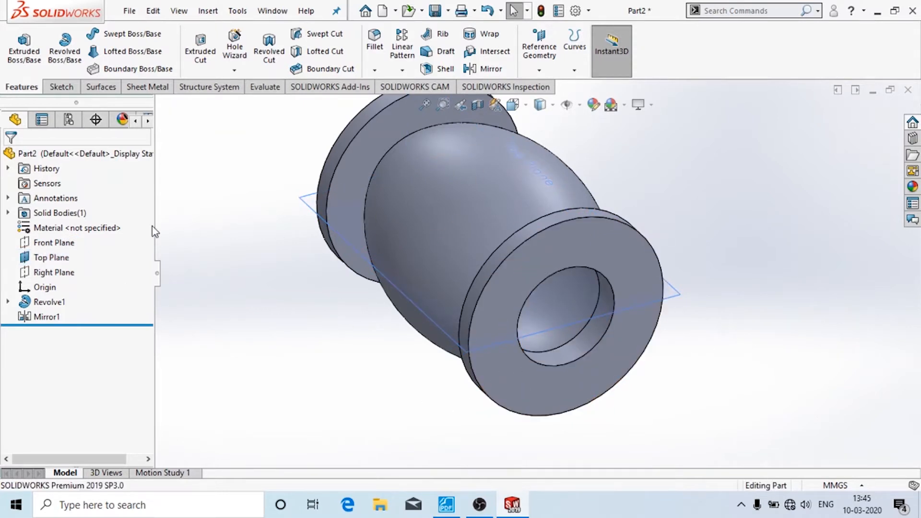
# - View the Front Plane normal-to and apply a section view along it
pyautogui.click(57, 243)
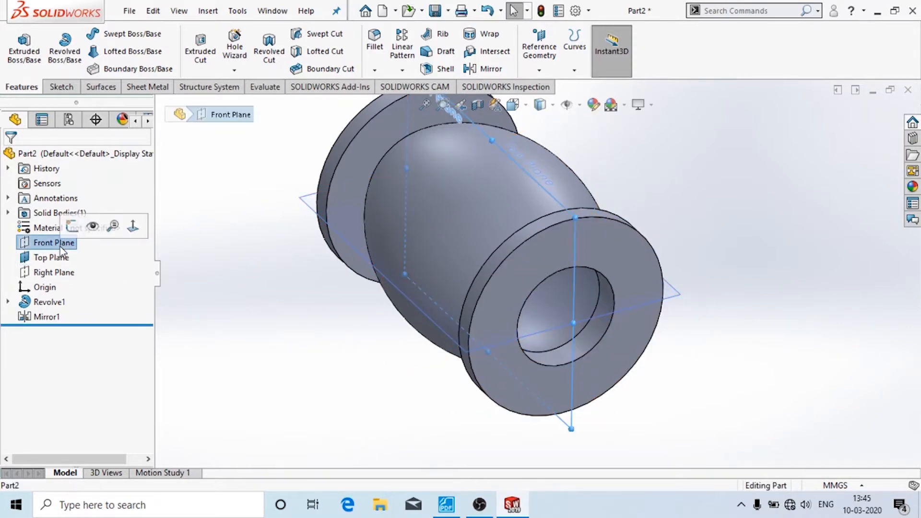
pyautogui.click(134, 225)
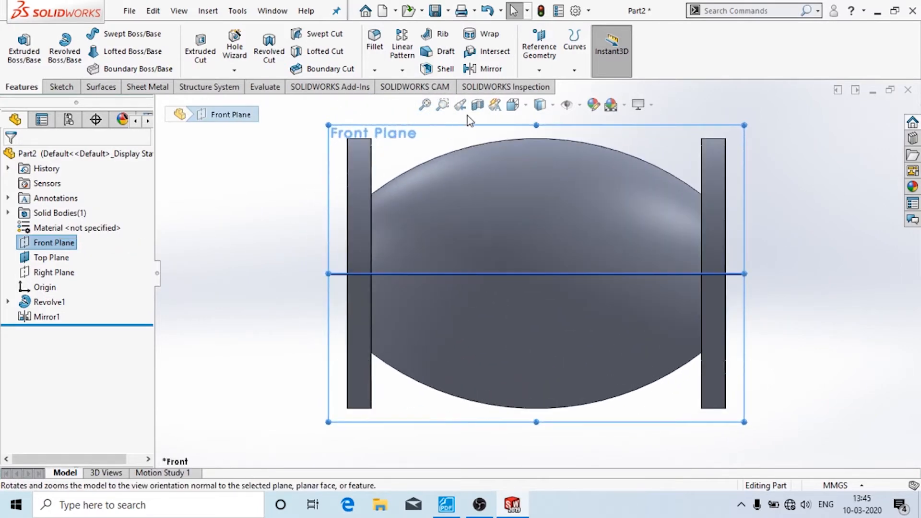
pyautogui.click(477, 106)
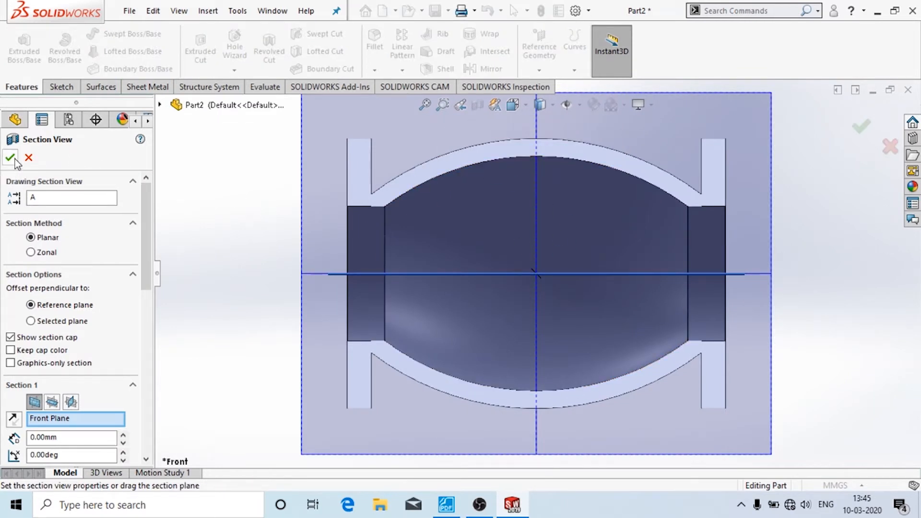
pyautogui.click(11, 158)
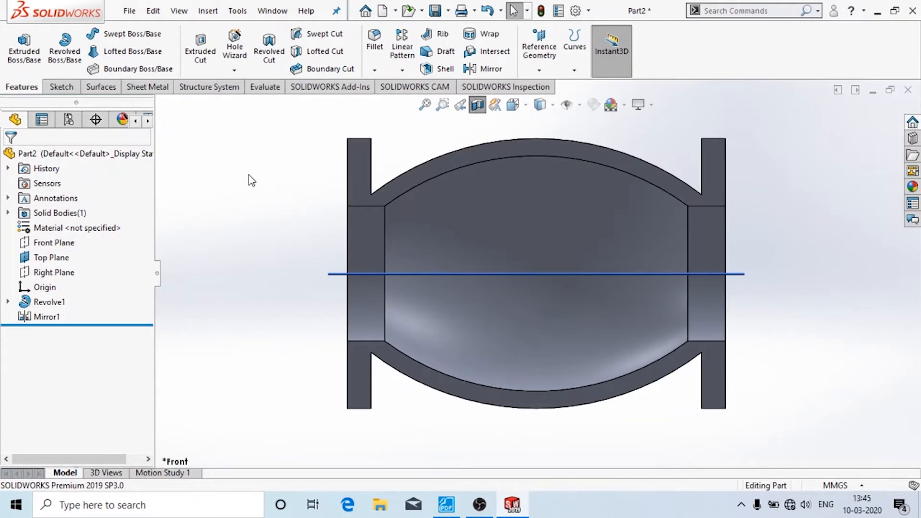
# - Hide the Top Plane and start a new sketch on the Front Plane
pyautogui.click(51, 257)
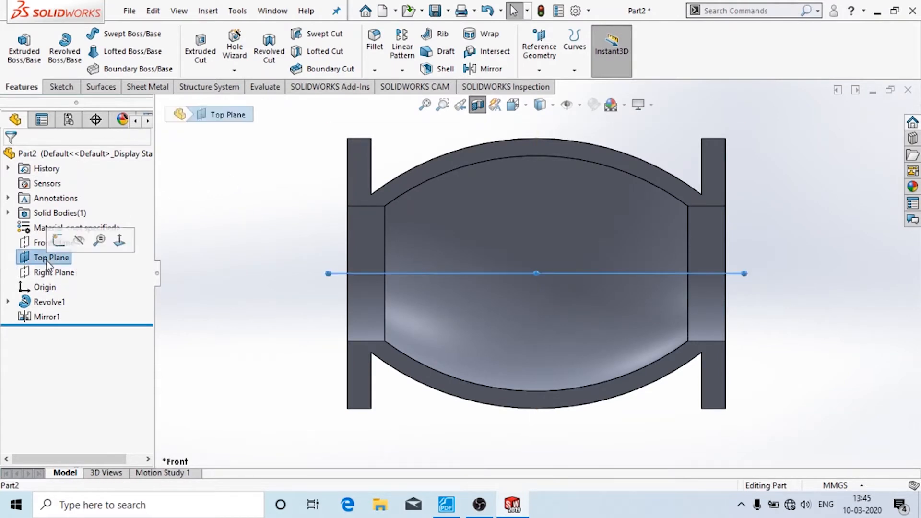
pyautogui.click(79, 240)
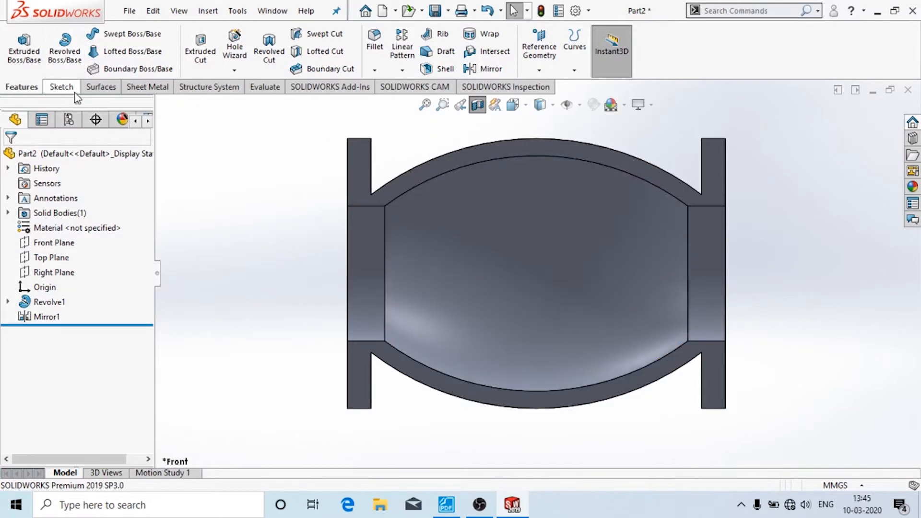
pyautogui.click(60, 87)
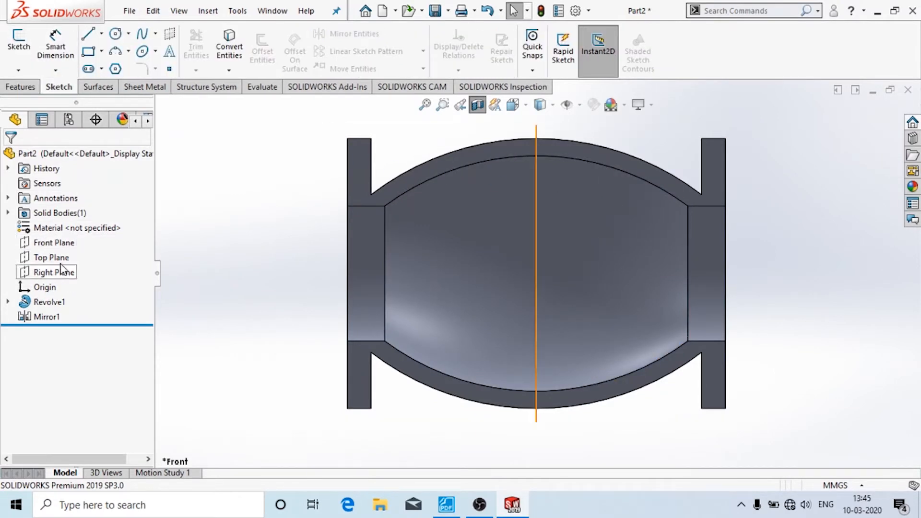
pyautogui.click(54, 243)
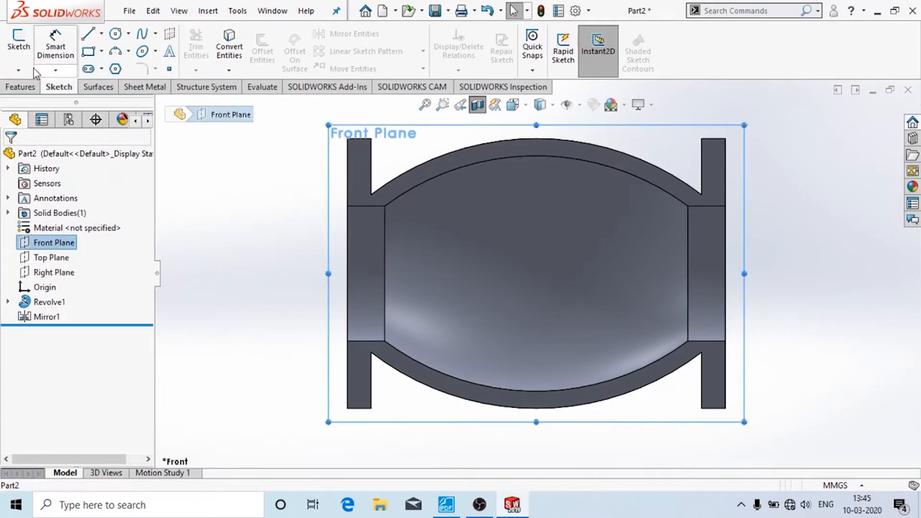
pyautogui.click(19, 41)
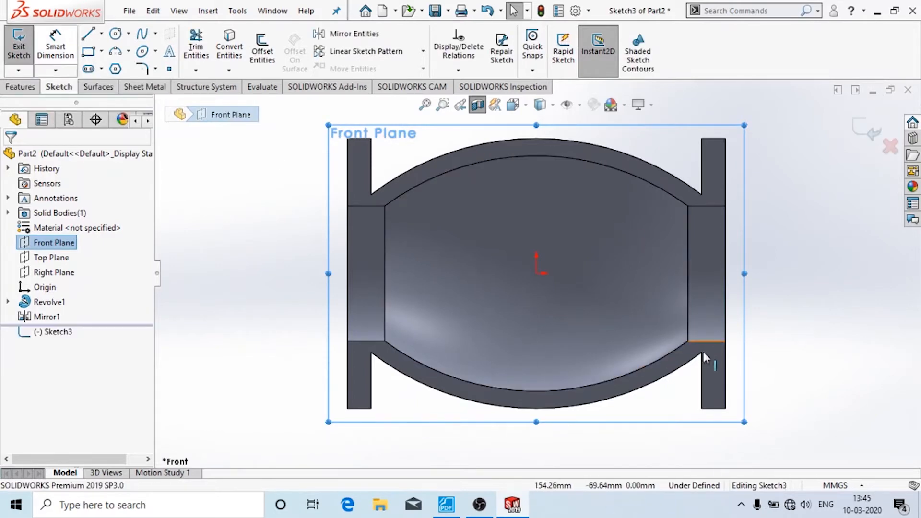
# - Draw a lower-right diagonal, a horizontal centre segment and an upper-left diagonal across the interior
pyautogui.click(447, 505)
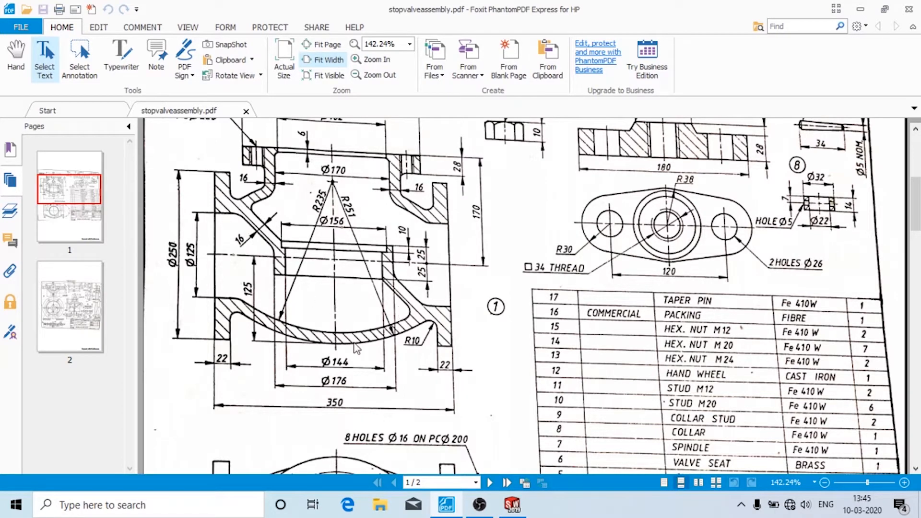
pyautogui.click(513, 505)
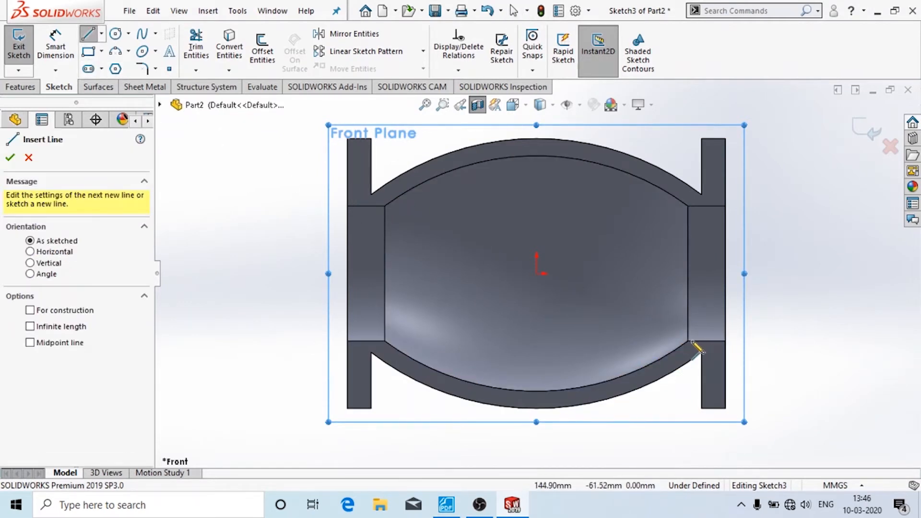
pyautogui.click(689, 341)
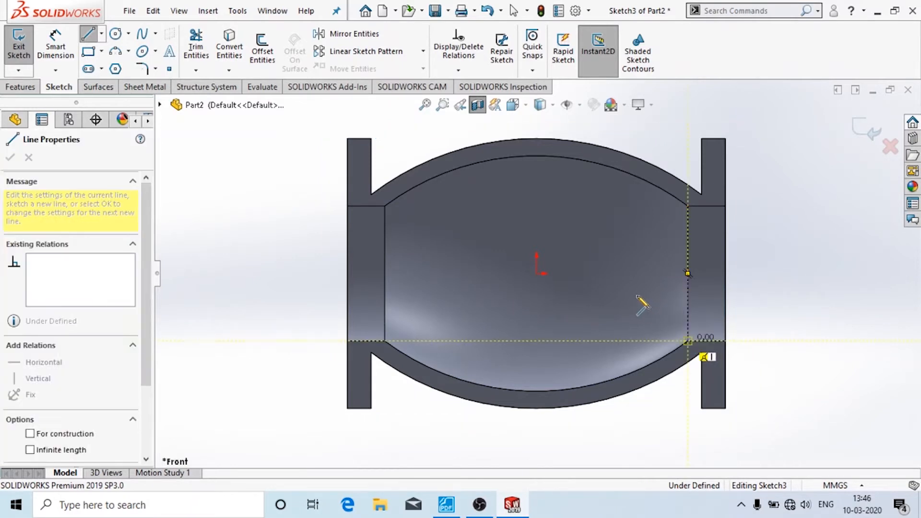
pyautogui.click(621, 273)
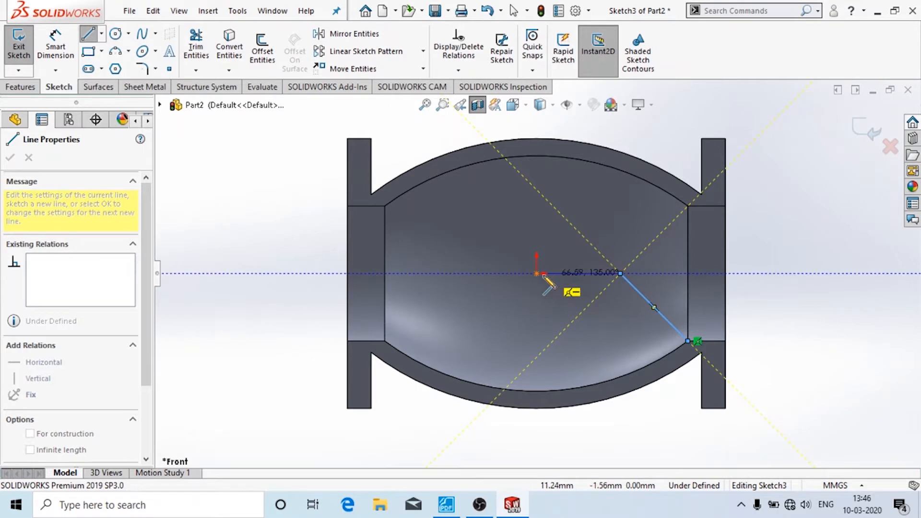
pyautogui.click(473, 273)
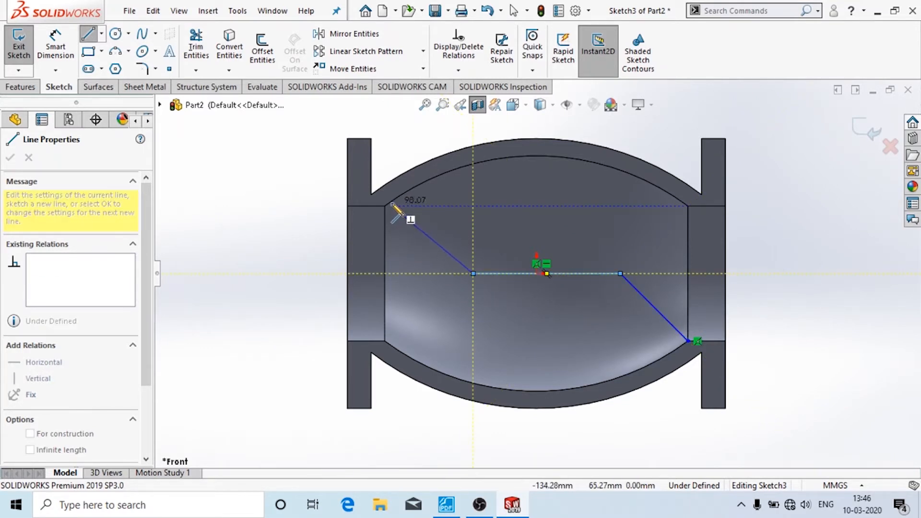
pyautogui.doubleClick(391, 206)
pyautogui.press('Escape')
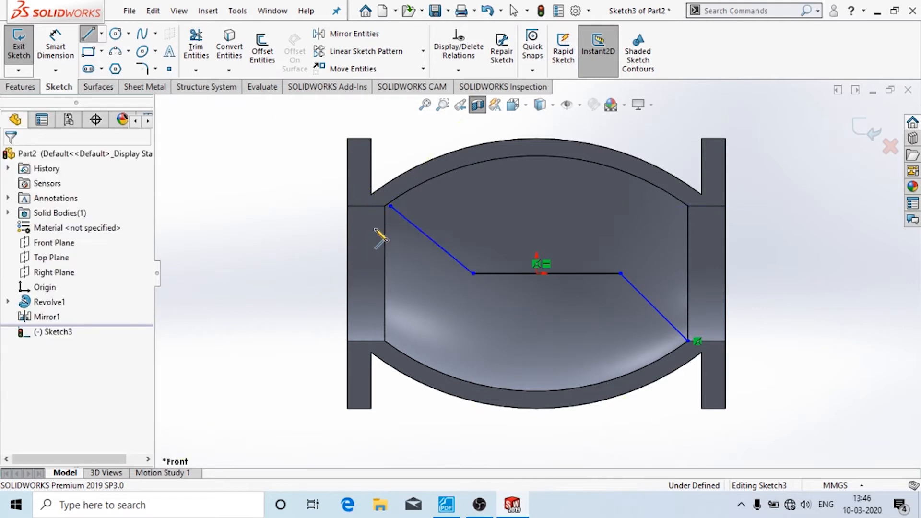
pyautogui.press('Escape')
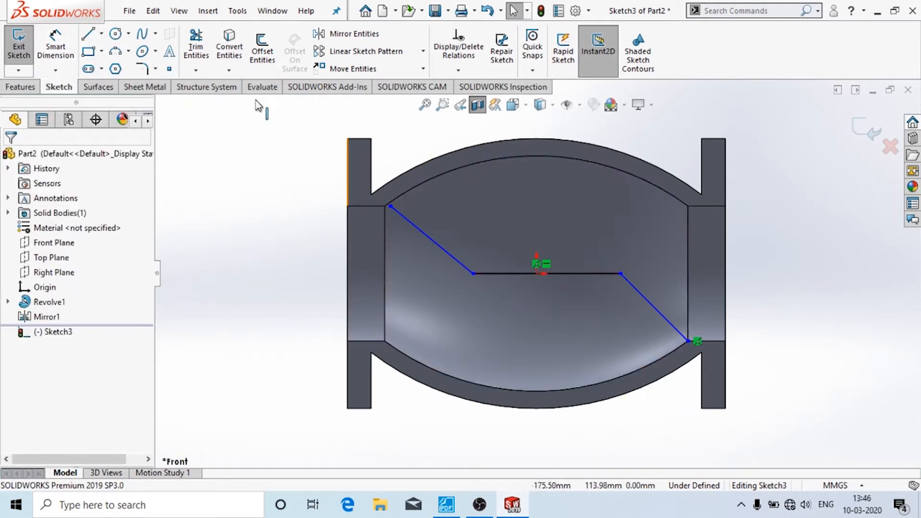
# - Draw a second 45°, horizontal and 135° line chain just below the first, then compare with the reference drawing
pyautogui.click(88, 33)
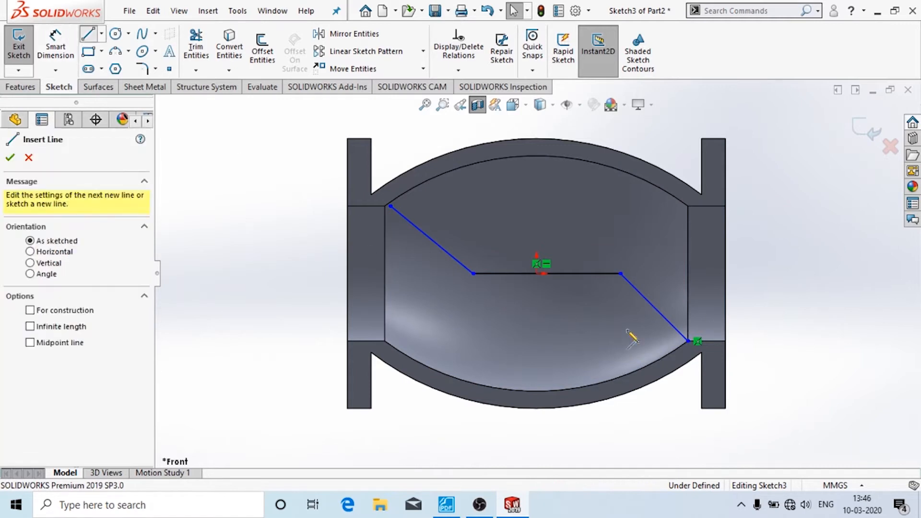
pyautogui.click(675, 355)
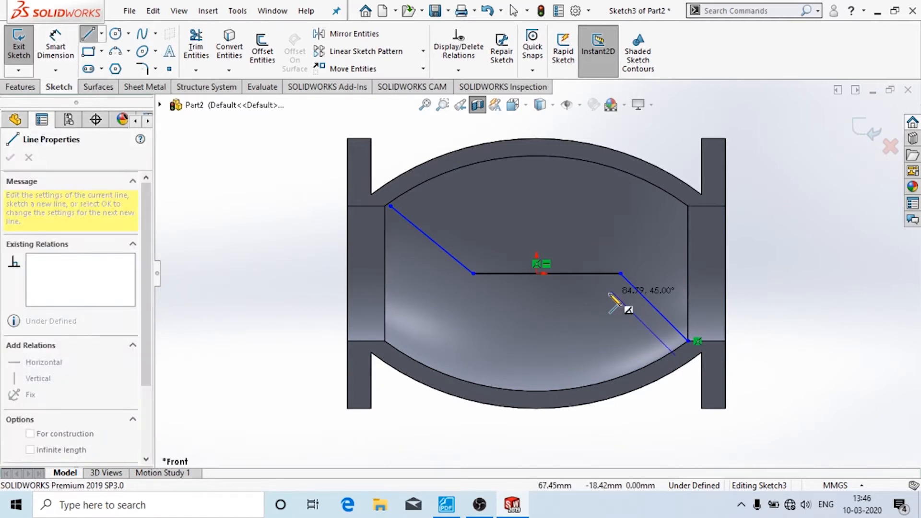
pyautogui.click(612, 292)
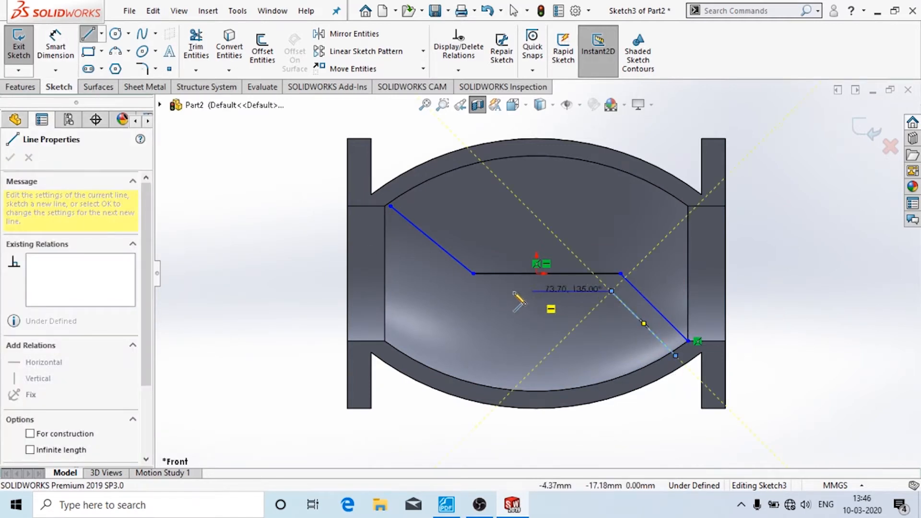
pyautogui.click(451, 291)
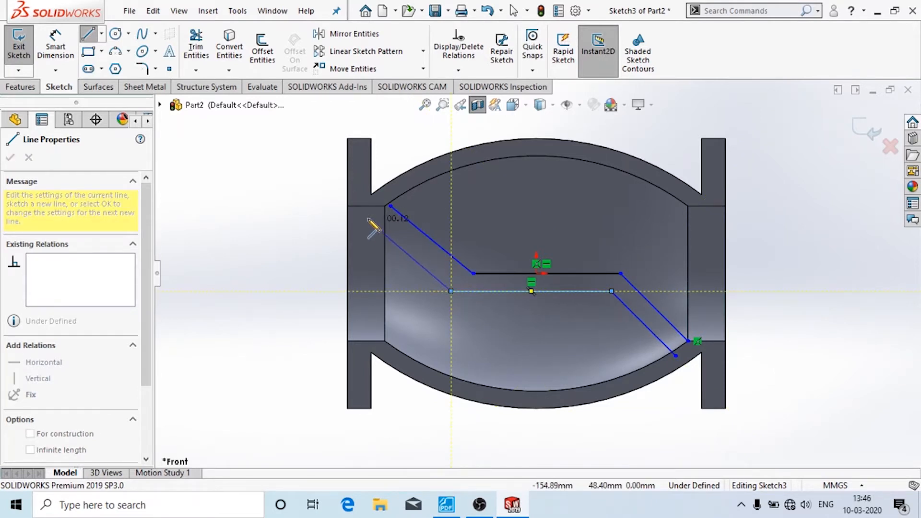
pyautogui.click(367, 216)
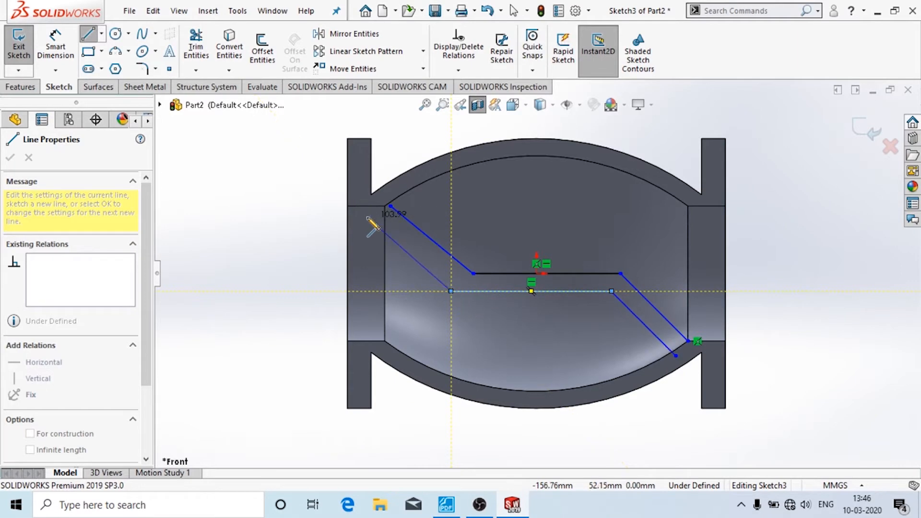
pyautogui.press('Escape')
pyautogui.click(446, 504)
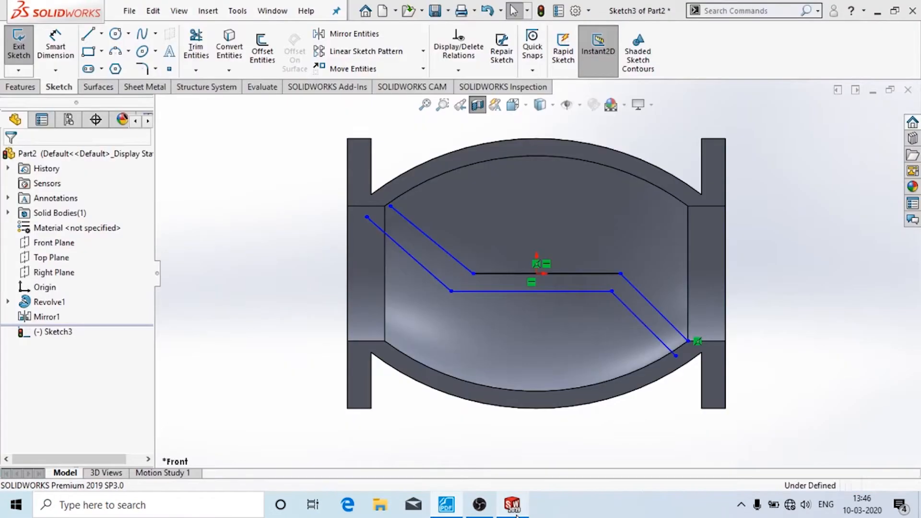
pyautogui.click(512, 504)
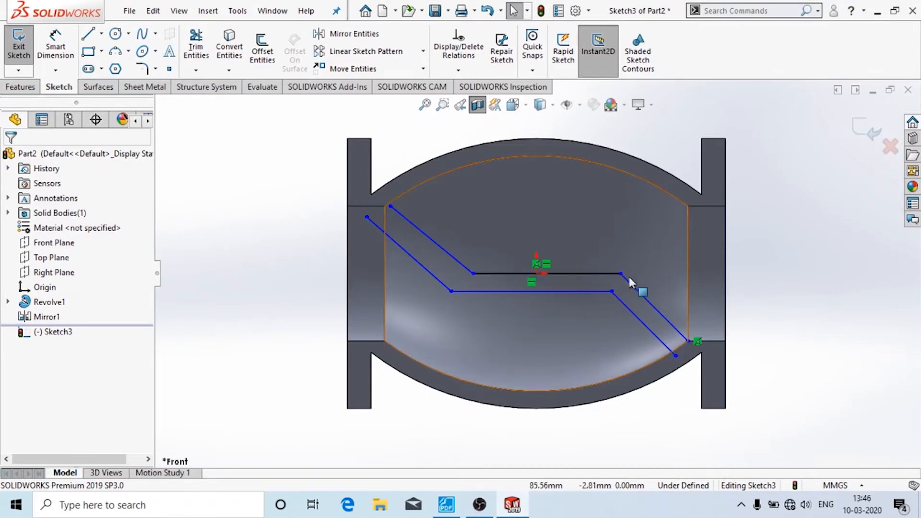
# - Delete the upper and lower horizontal partition lines
pyautogui.click(585, 274)
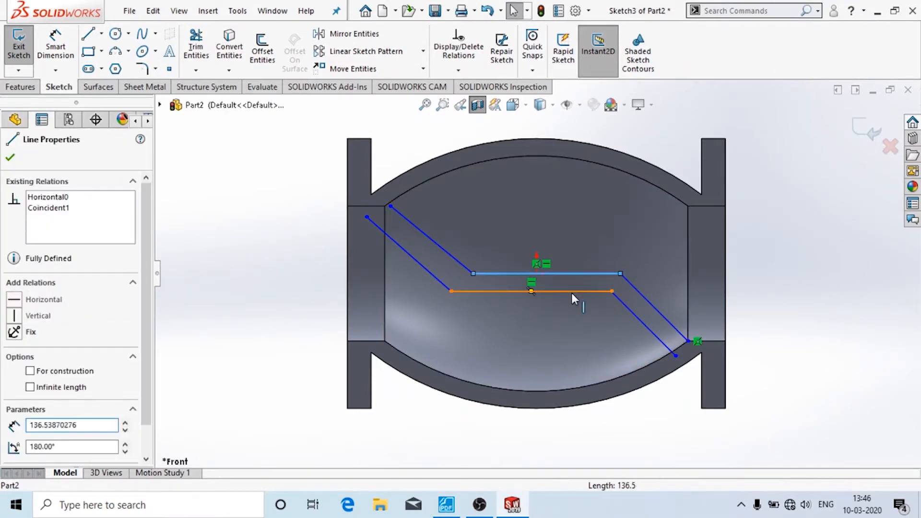
pyautogui.keyDown('ctrl'); pyautogui.click(571, 292); pyautogui.keyUp('ctrl')
pyautogui.press('Delete')
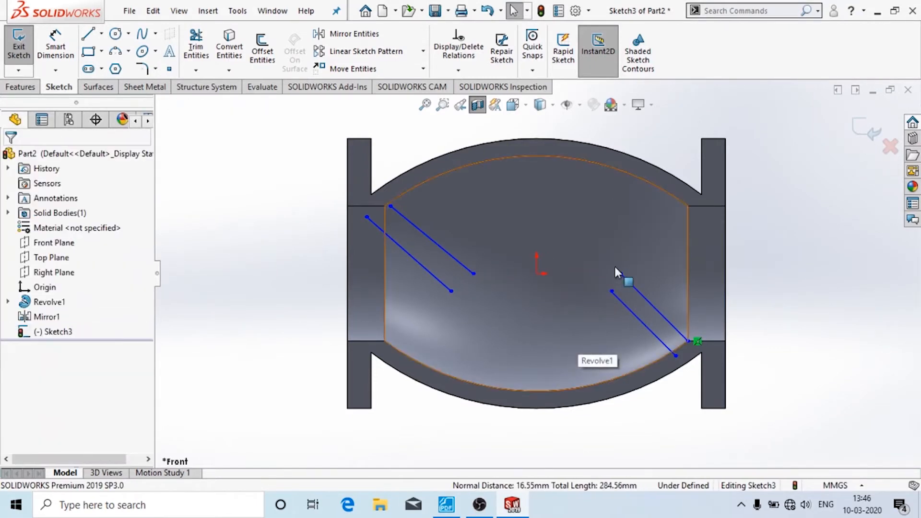
pyautogui.click(446, 505)
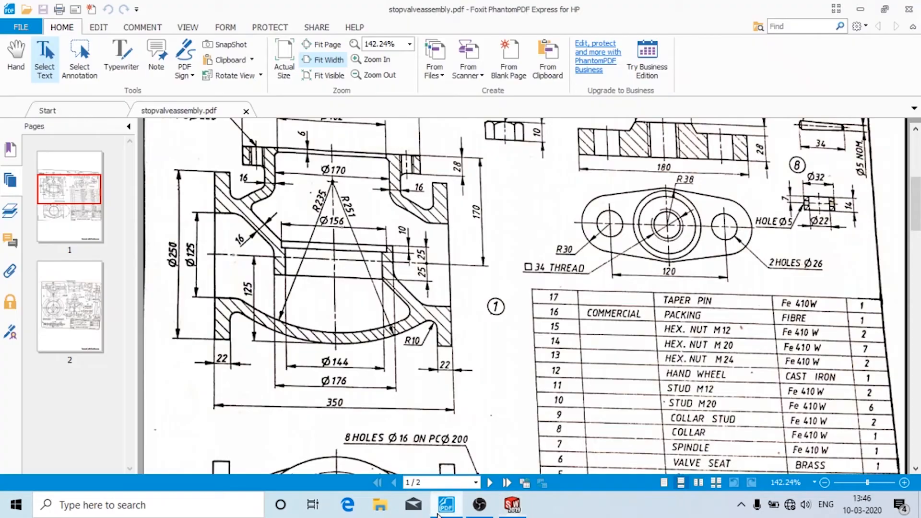
pyautogui.click(513, 505)
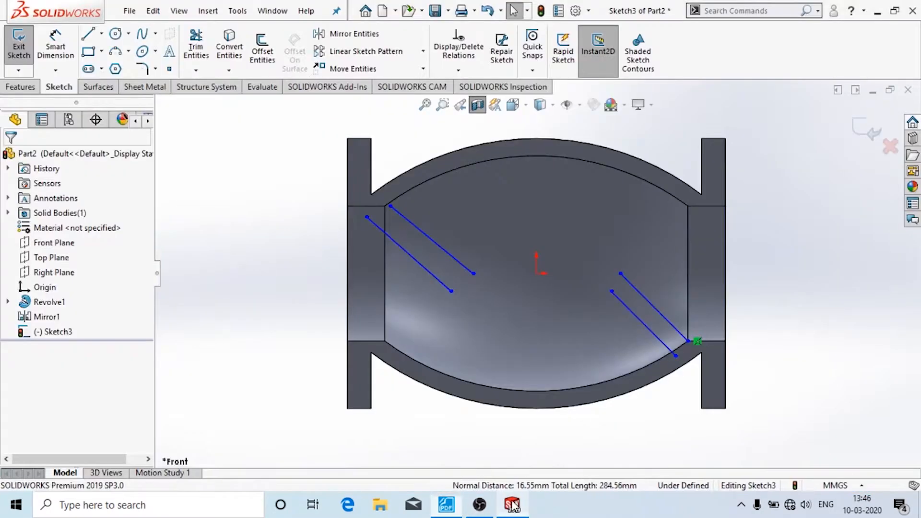
# - Draw a short vertical segment up from the right diagonal and a horizontal line to the left diagonal
pyautogui.click(88, 34)
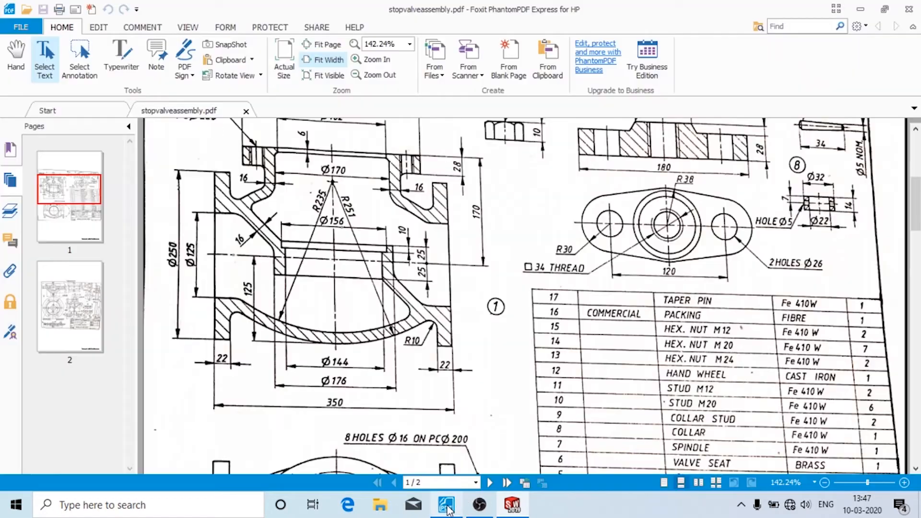
pyautogui.click(445, 505)
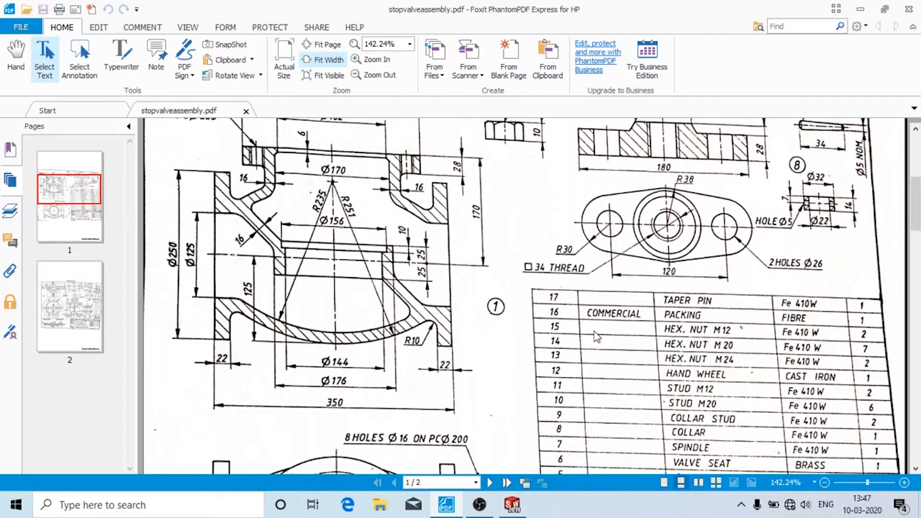
pyautogui.click(513, 506)
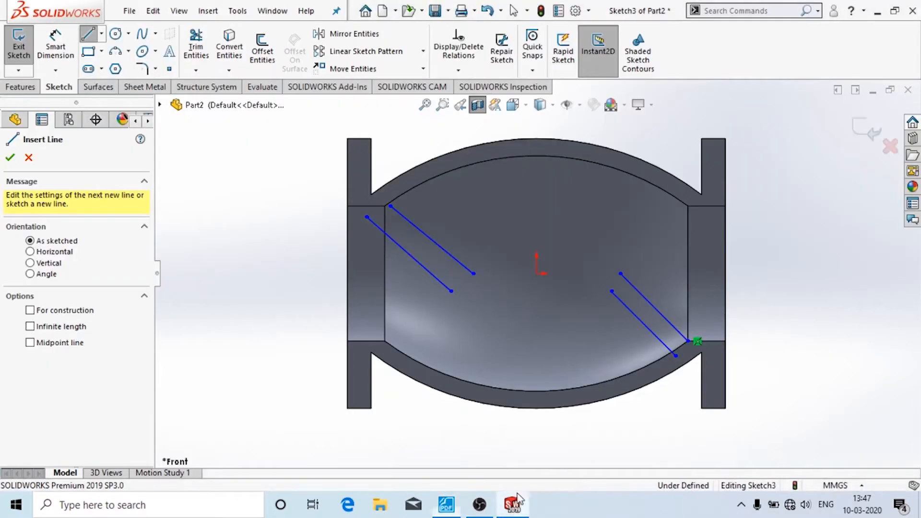
pyautogui.click(620, 274)
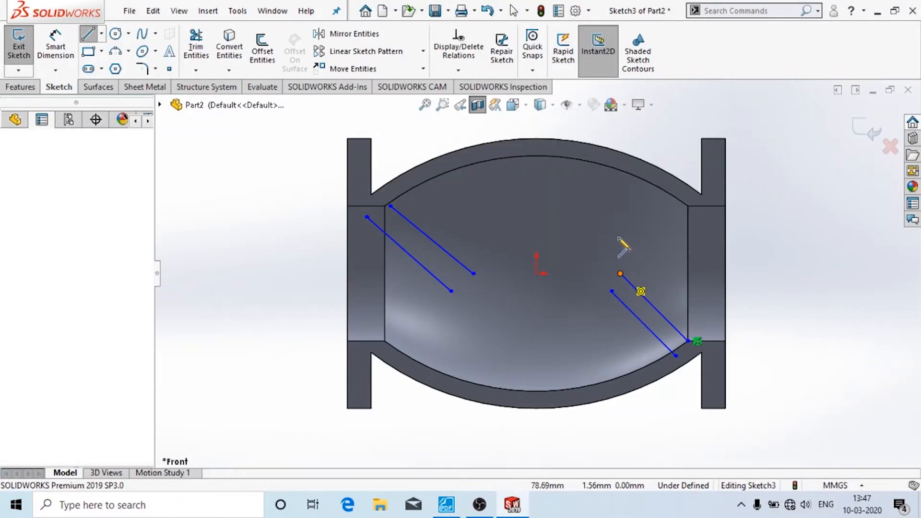
pyautogui.click(620, 237)
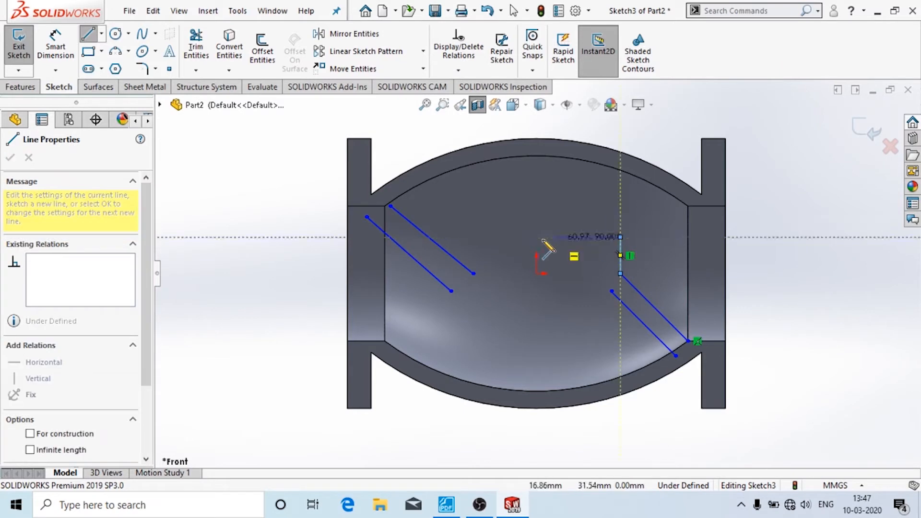
pyautogui.click(432, 240)
pyautogui.press('Escape')
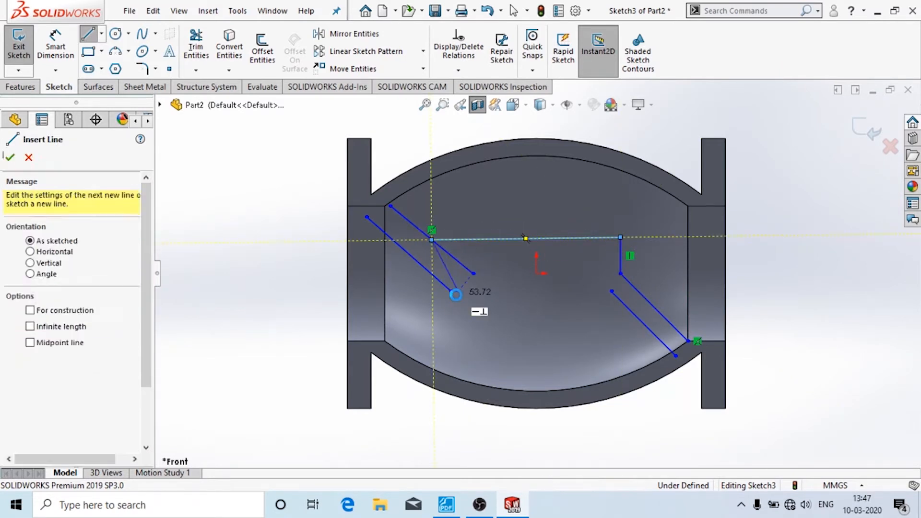
pyautogui.press('Escape')
# - Redraw the lower horizontal line between the diagonals and slide the inner left corner up the diagonal
pyautogui.press('l')
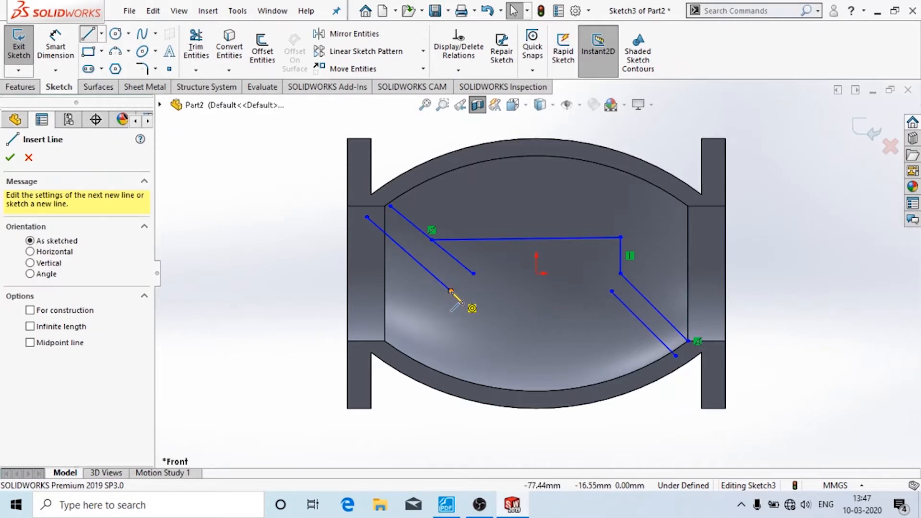
pyautogui.click(451, 291)
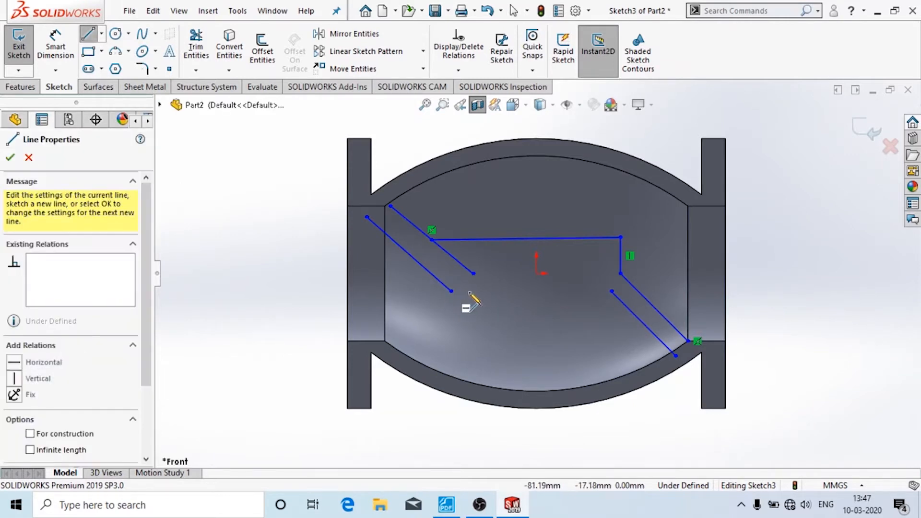
pyautogui.click(612, 291)
pyautogui.press('Escape')
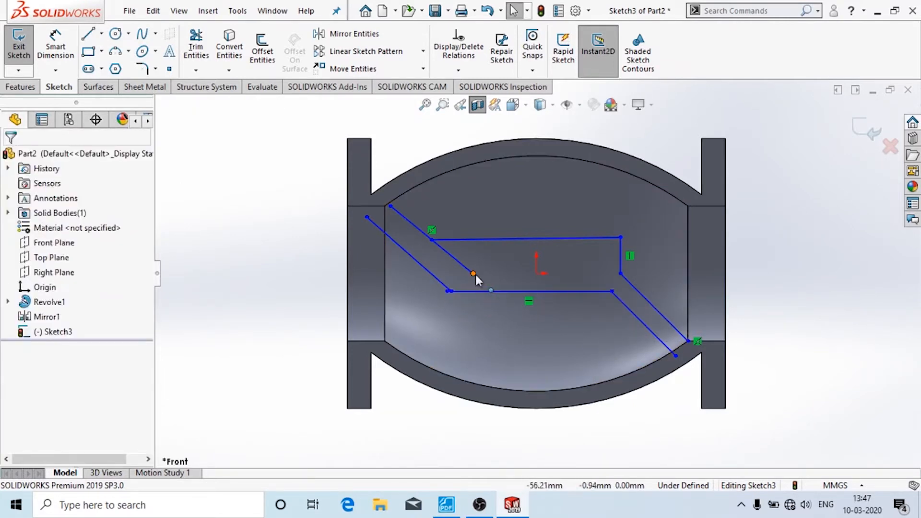
pyautogui.moveTo(474, 274); pyautogui.dragTo(452, 255)
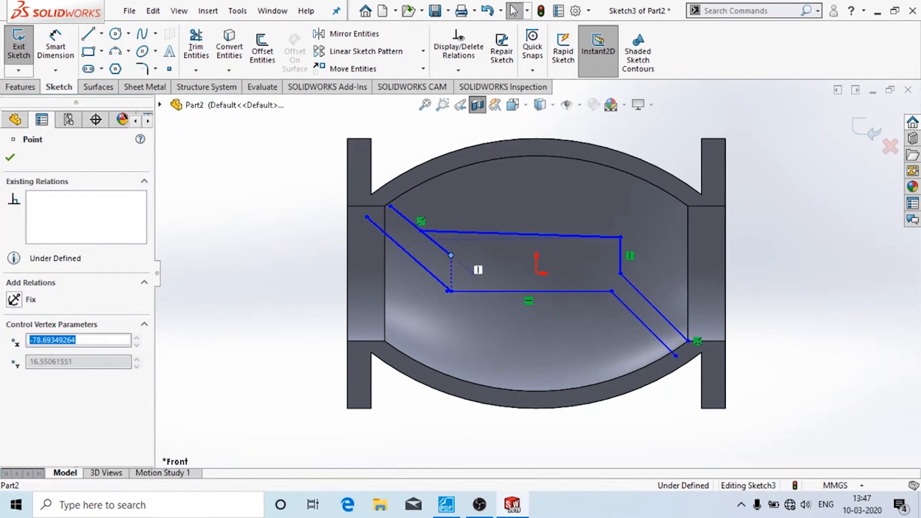
# - Trim away the stray sketch point and give the top line a horizontal relation
pyautogui.click(196, 43)
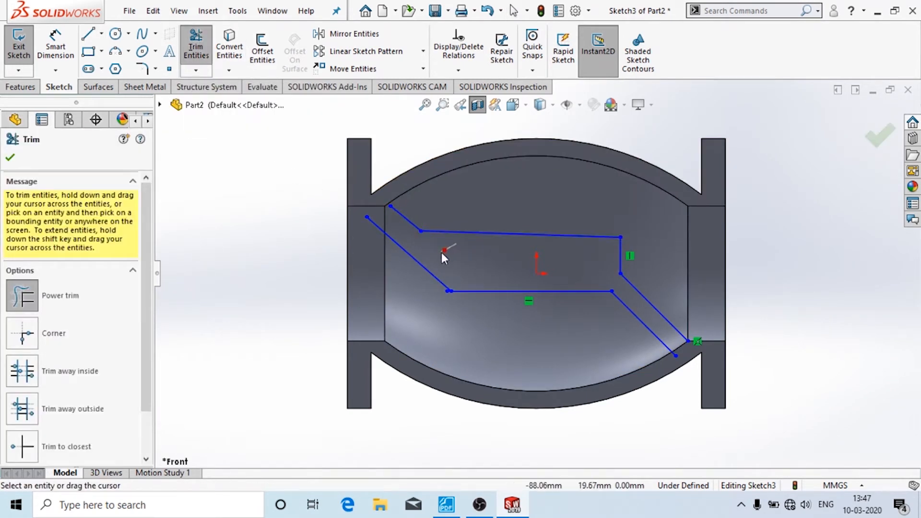
pyautogui.press('Escape')
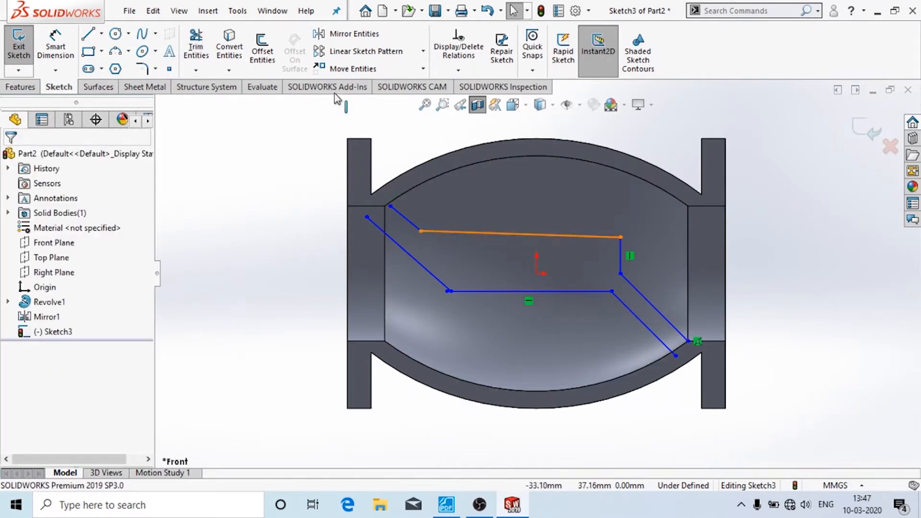
pyautogui.click(521, 235)
pyautogui.click(19, 301)
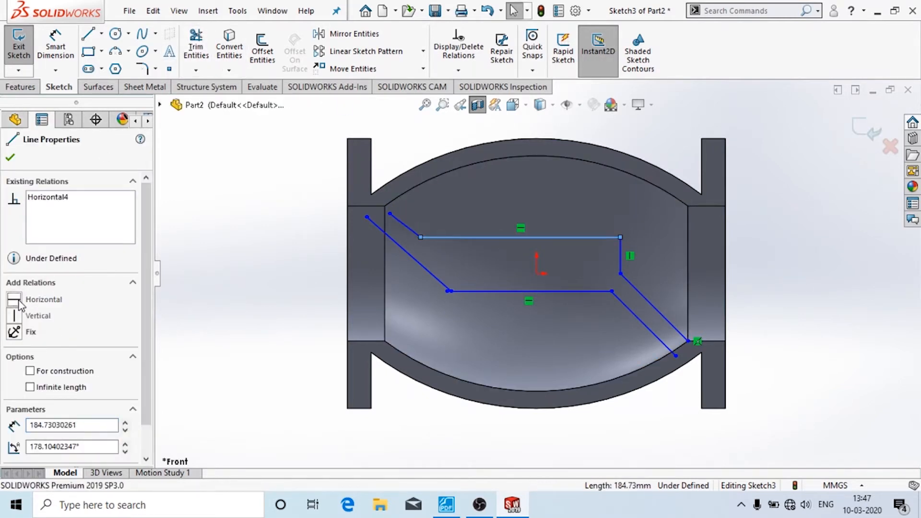
pyautogui.click(168, 245)
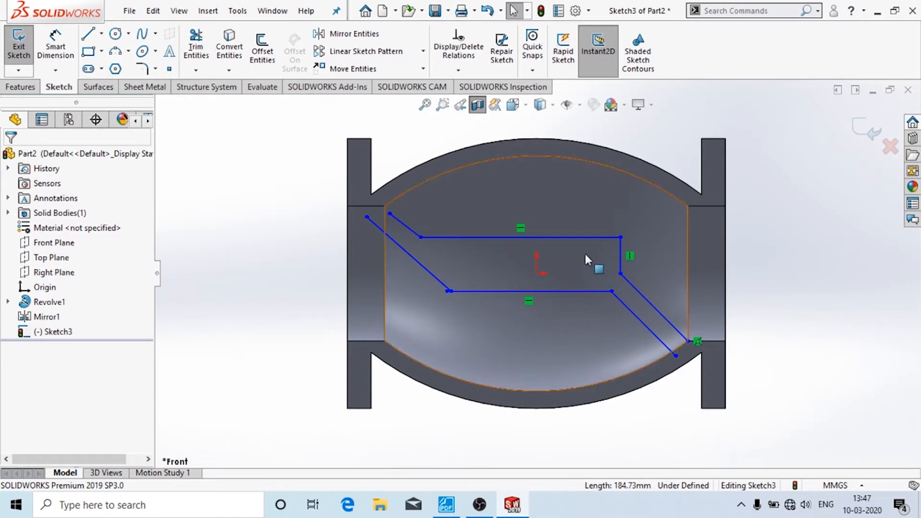
pyautogui.click(55, 48)
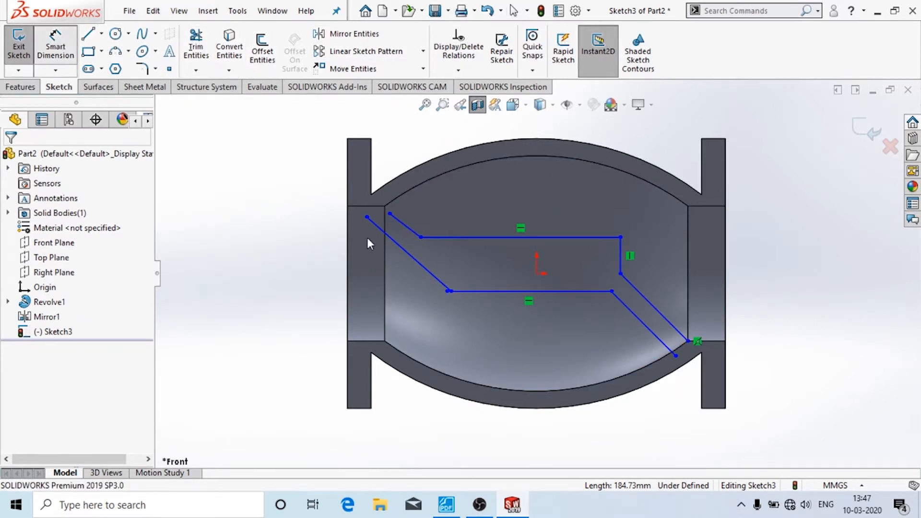
# - Dimension the top and bottom horizontal lines 25 mm above and below the origin
pyautogui.click(537, 275)
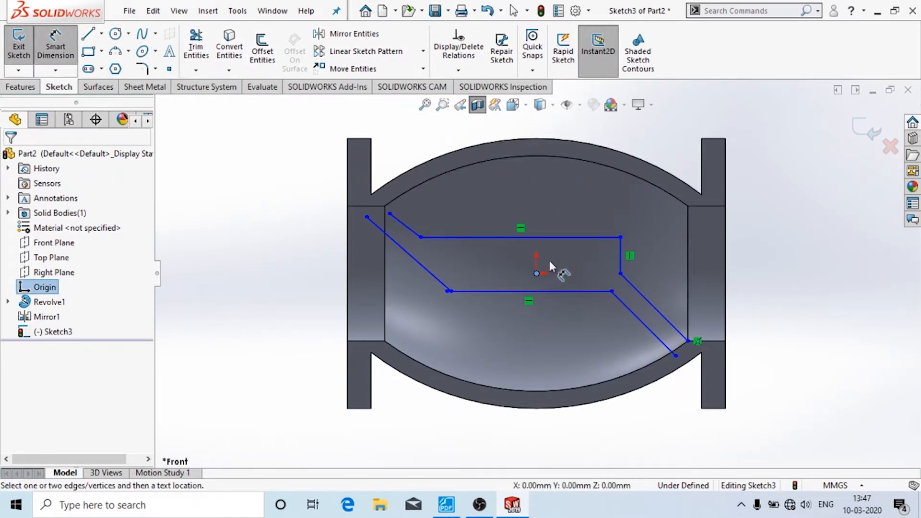
pyautogui.click(566, 238)
pyautogui.click(795, 259)
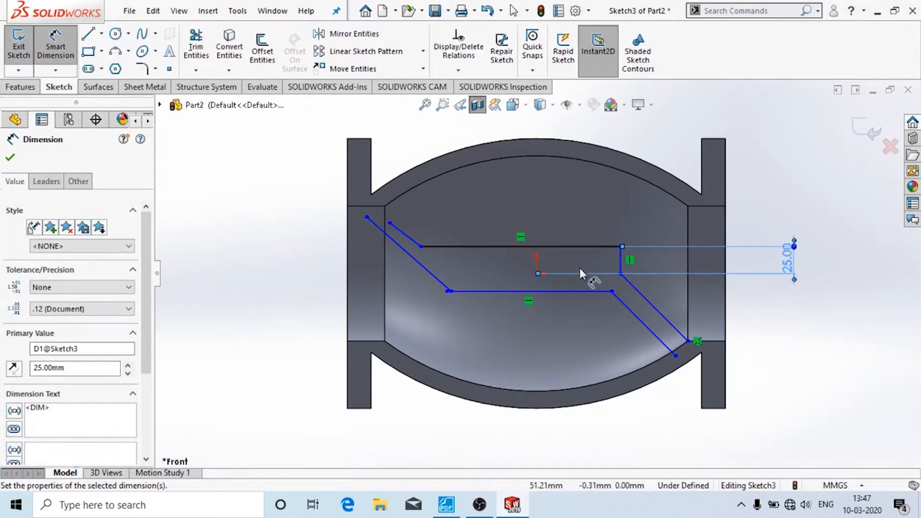
pyautogui.click(541, 291)
pyautogui.click(537, 273)
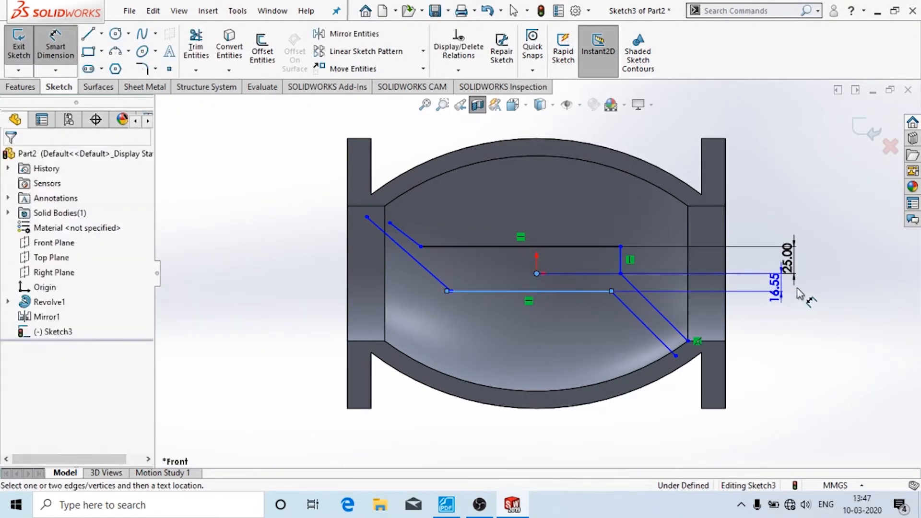
pyautogui.click(848, 287)
pyautogui.write('25')
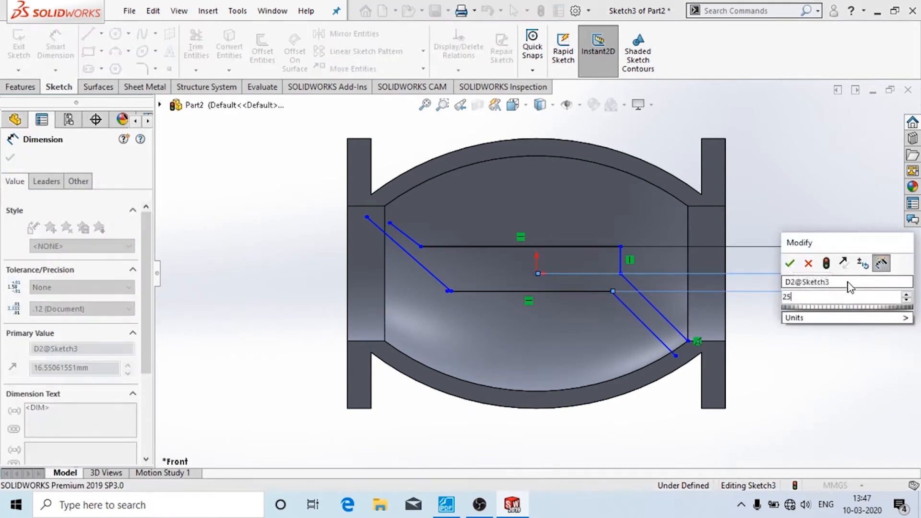
pyautogui.press('Return')
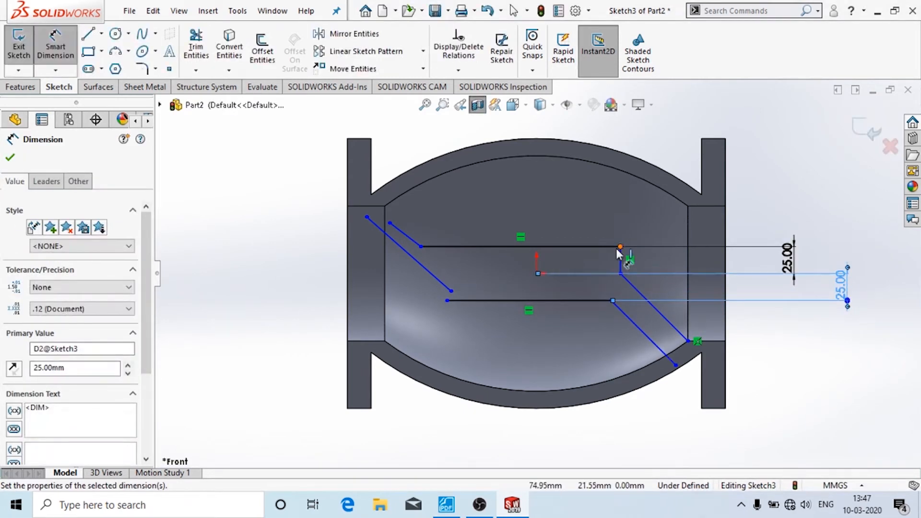
# - Set the vertical line 88 mm from the origin and detach the left sloped line's end from the lower line
pyautogui.click(534, 273)
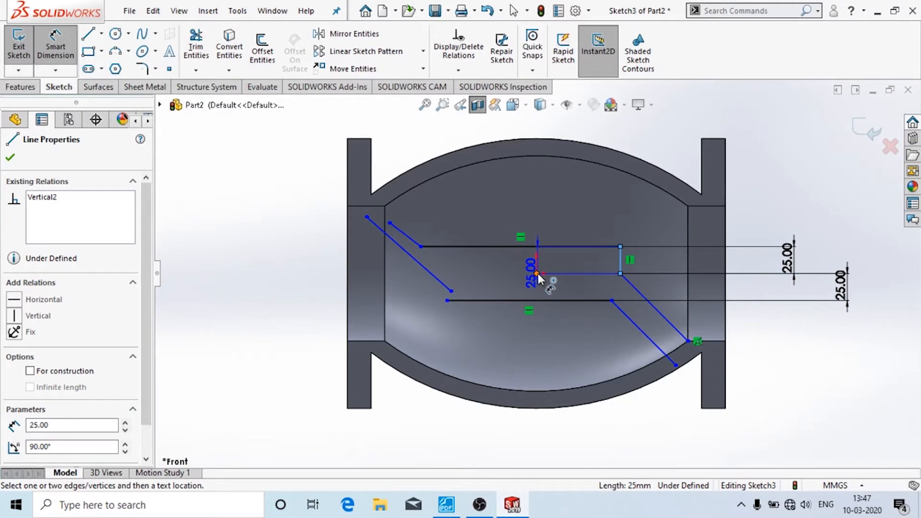
pyautogui.click(537, 274)
pyautogui.click(581, 235)
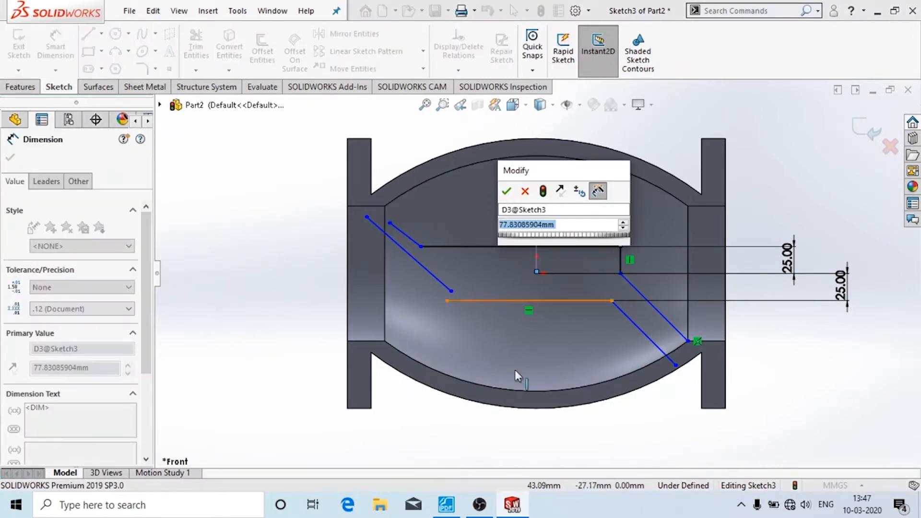
pyautogui.hotkey('alt', 'Tab')
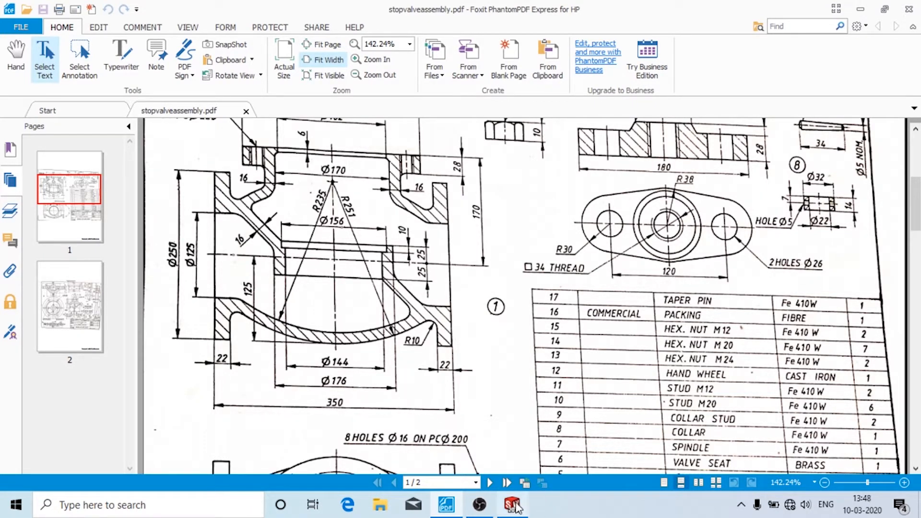
pyautogui.click(513, 505)
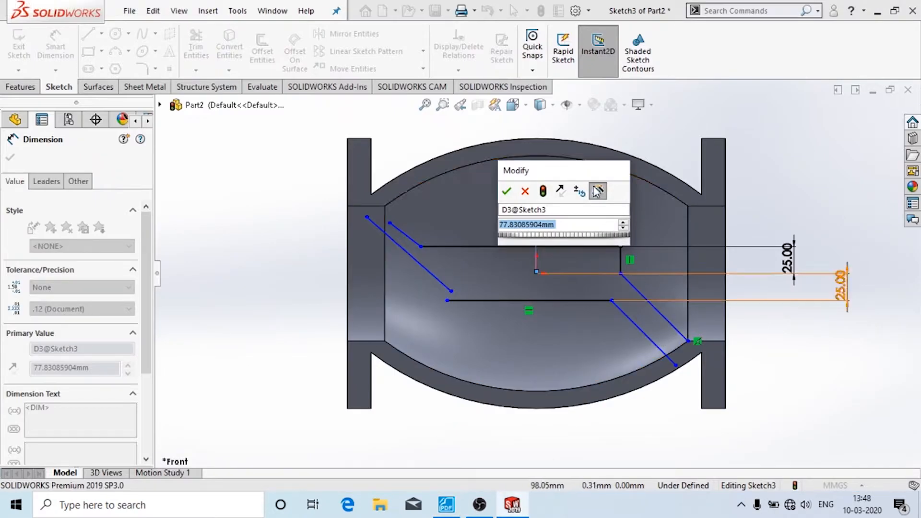
pyautogui.moveTo(562, 175); pyautogui.dragTo(433, 112)
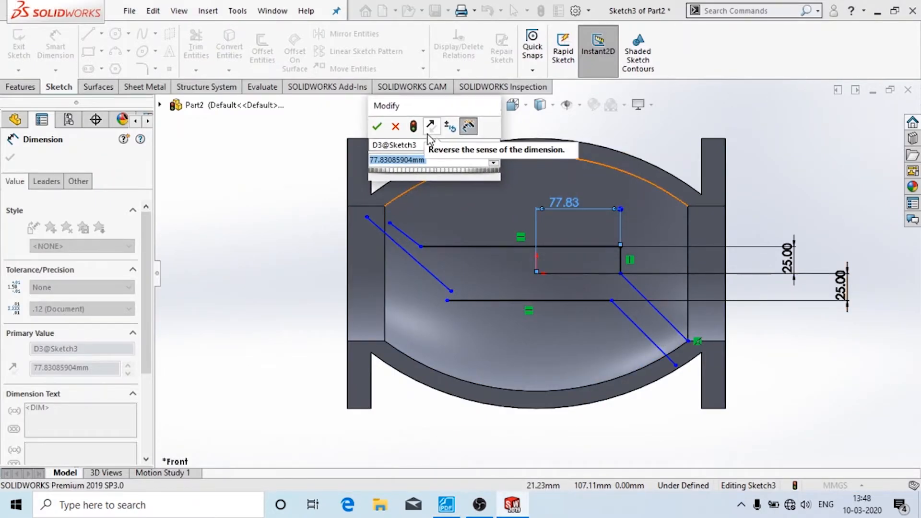
pyautogui.write('1')
pyautogui.write('88')
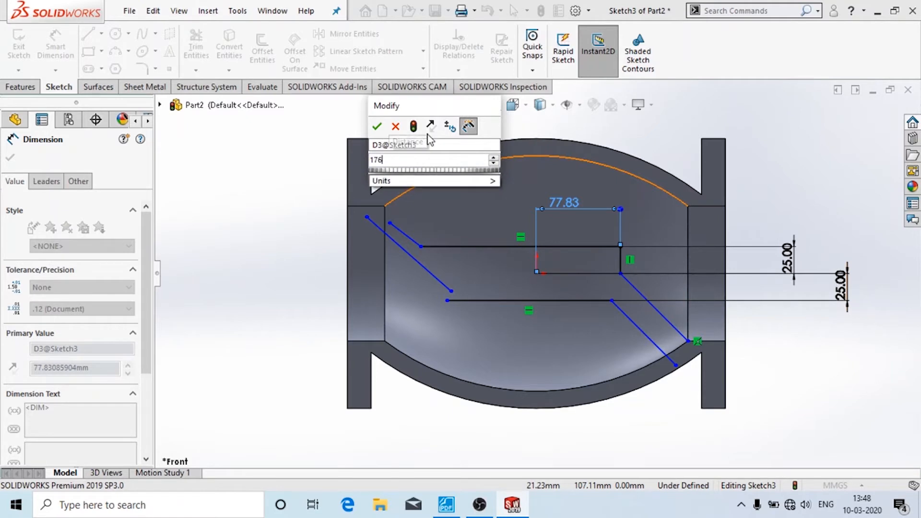
pyautogui.press('Return')
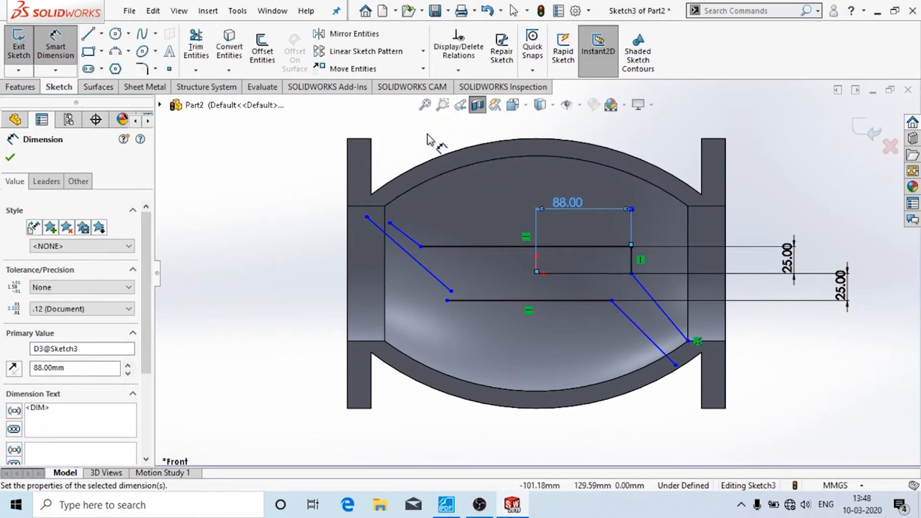
pyautogui.click(507, 277)
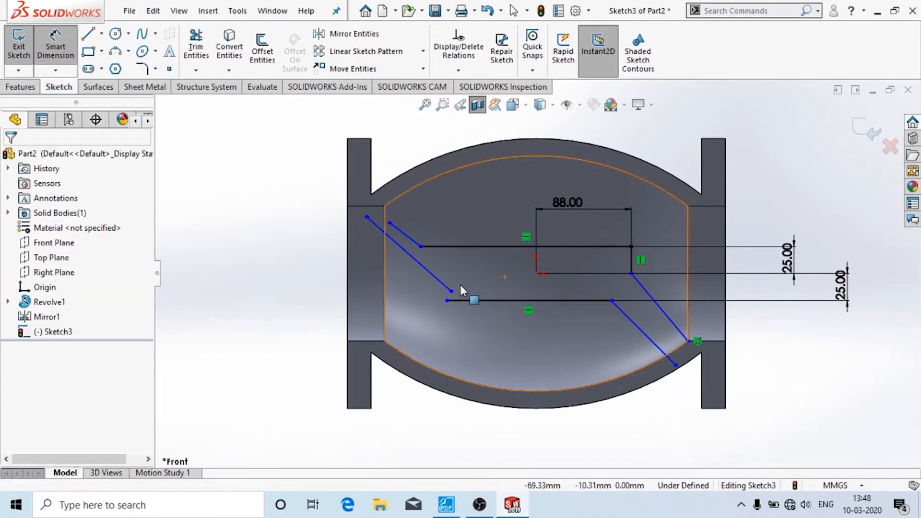
pyautogui.moveTo(452, 290); pyautogui.dragTo(434, 284)
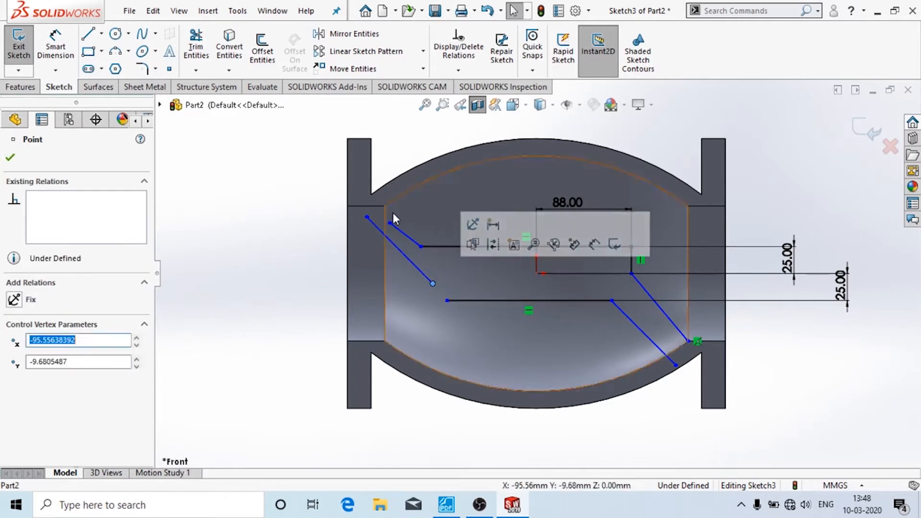
pyautogui.press('l')
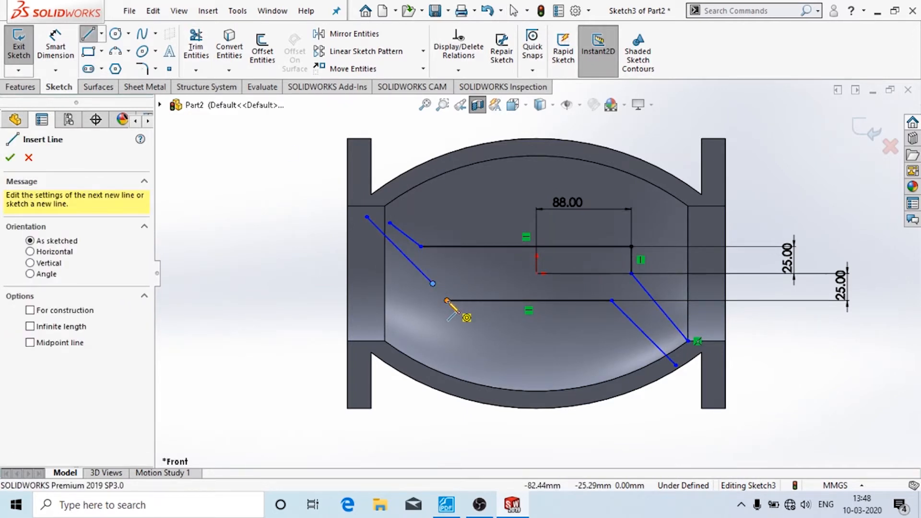
# - Add a short vertical line at the lower line's left end and join the left diagonal's endpoint to it
pyautogui.click(451, 510)
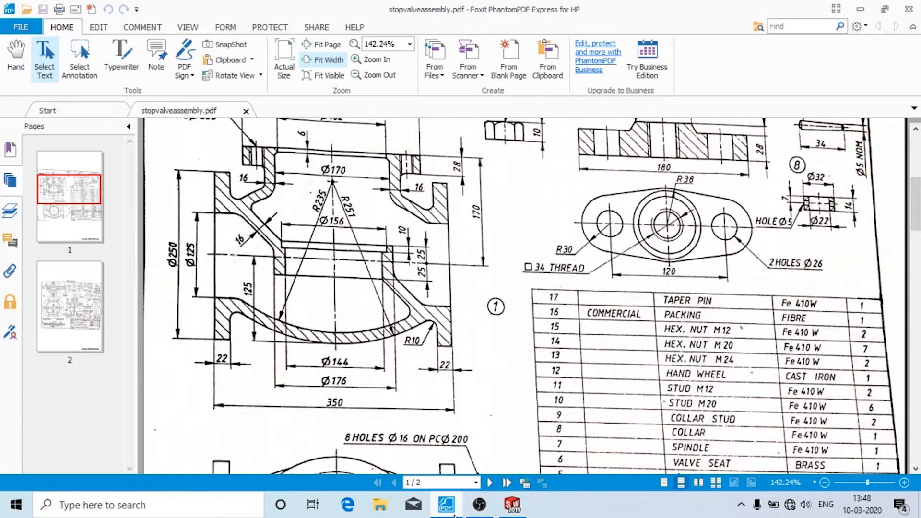
pyautogui.click(451, 509)
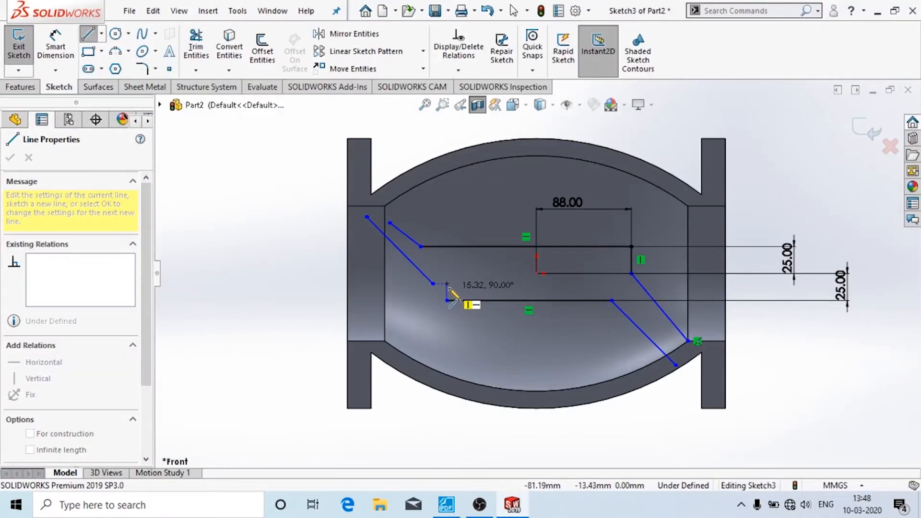
pyautogui.click(448, 283)
pyautogui.press('Escape')
pyautogui.moveTo(434, 284); pyautogui.dragTo(444, 286)
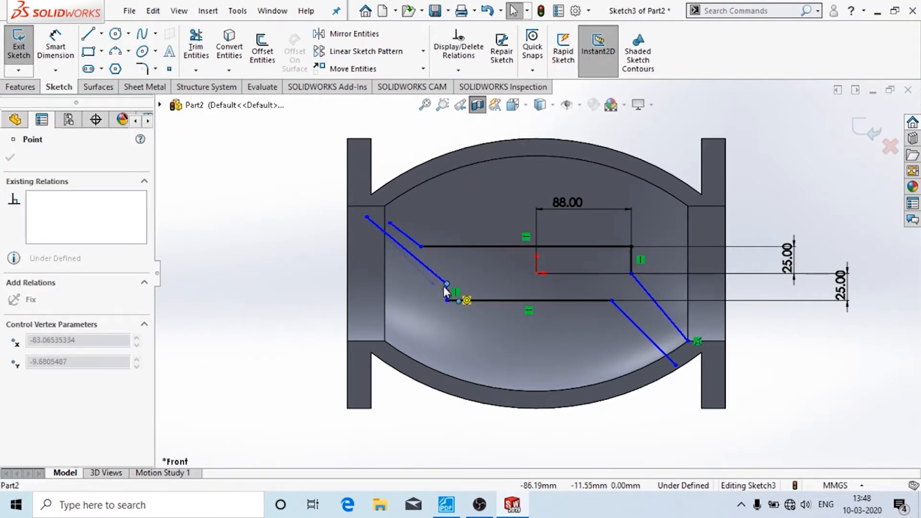
pyautogui.click(431, 330)
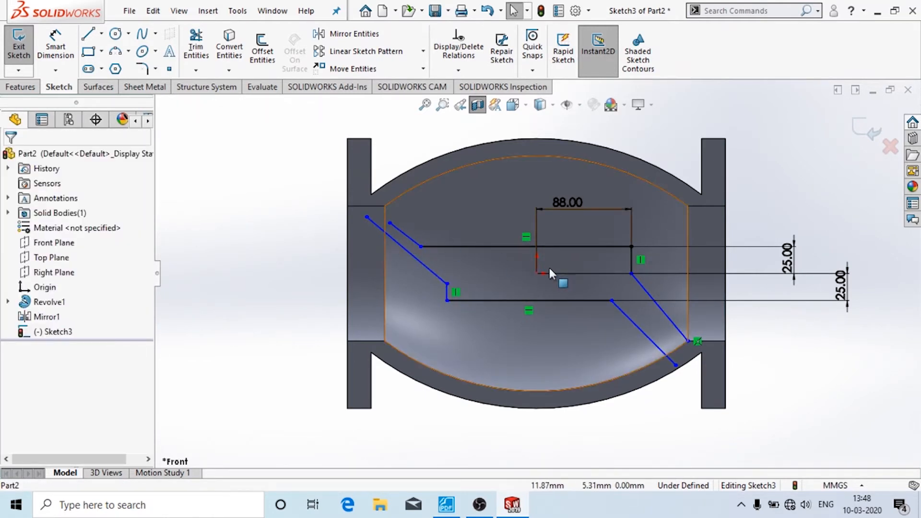
pyautogui.scroll(-2, 549, 268)
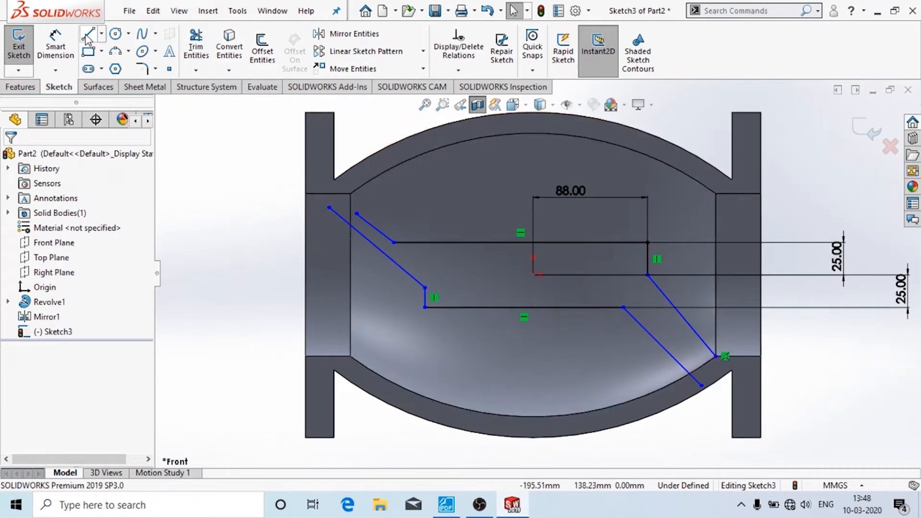
pyautogui.click(55, 48)
pyautogui.click(424, 299)
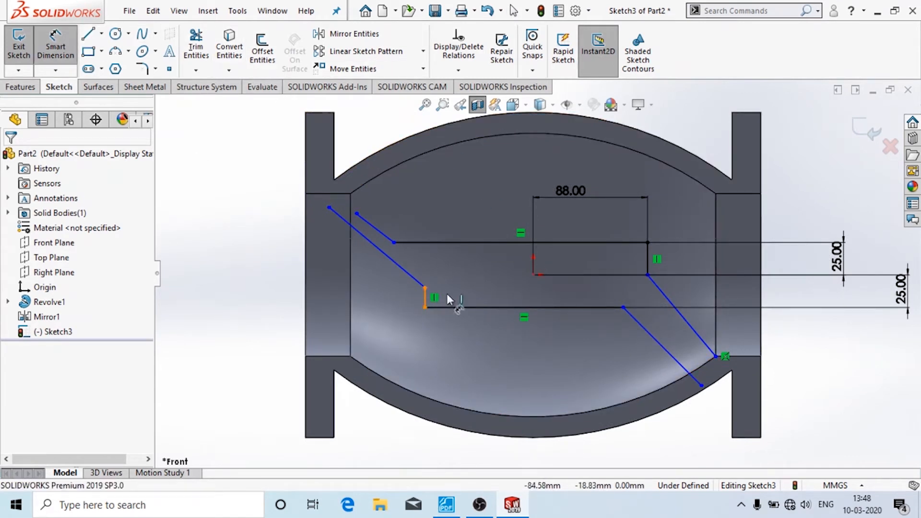
# - Dimension the left short vertical line to the right vertical line at 176 mm
pyautogui.click(650, 262)
pyautogui.click(573, 375)
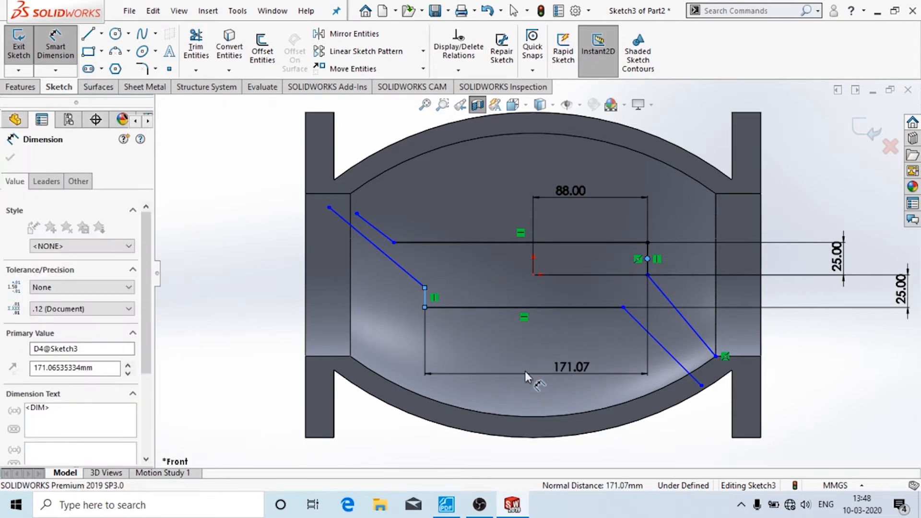
pyautogui.hotkey('alt', 'Tab')
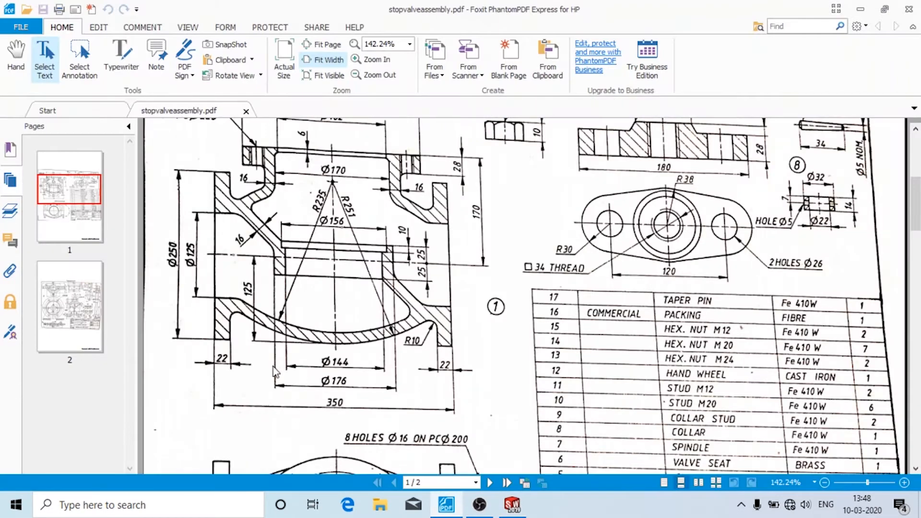
pyautogui.click(512, 505)
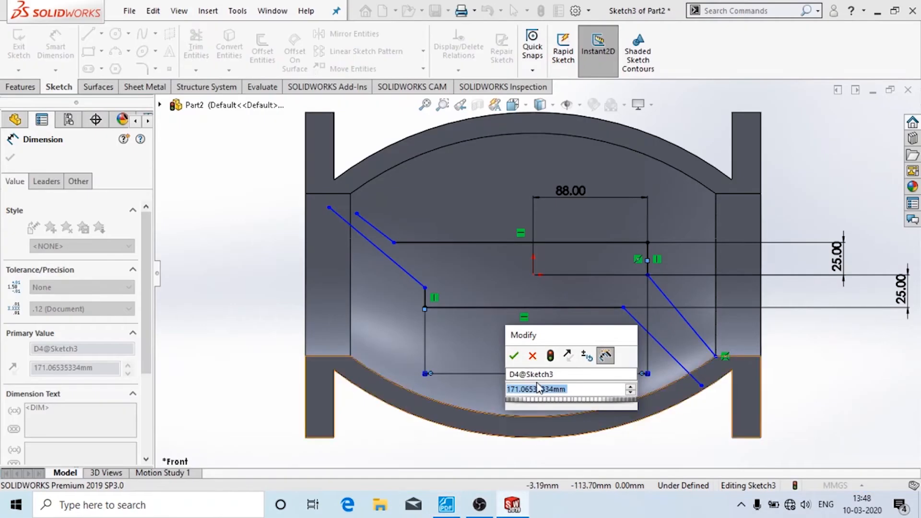
pyautogui.write('17')
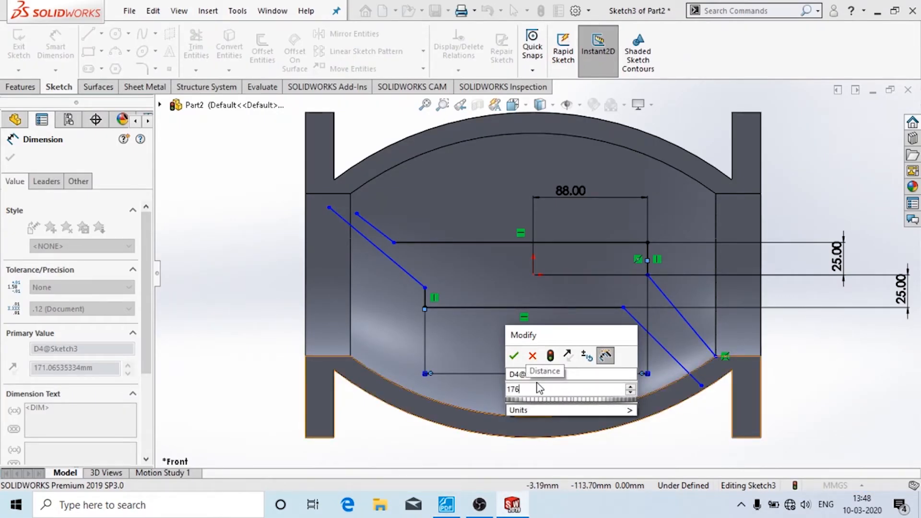
pyautogui.write('6')
pyautogui.press('Return')
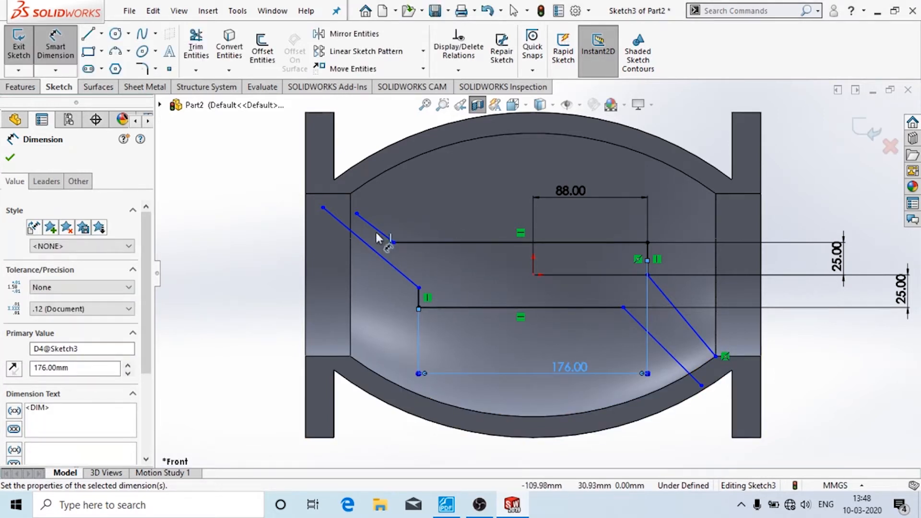
pyautogui.click(447, 504)
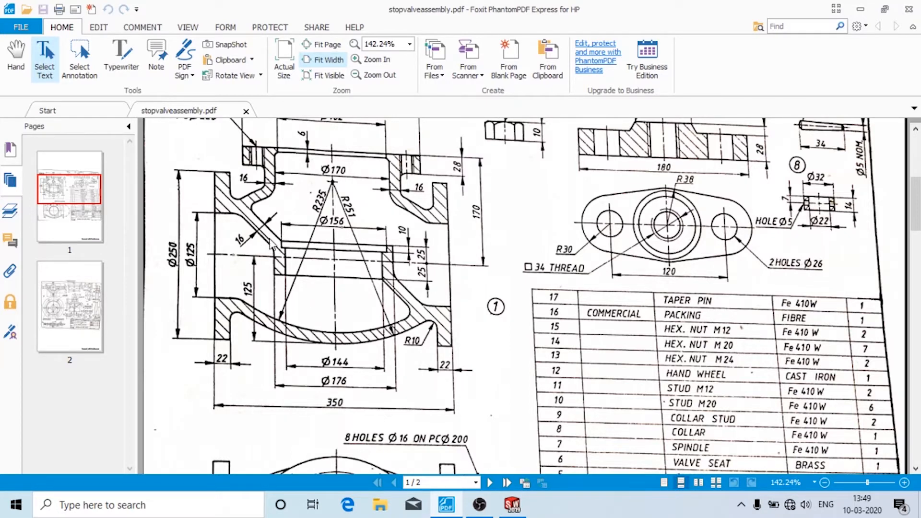
pyautogui.click(513, 505)
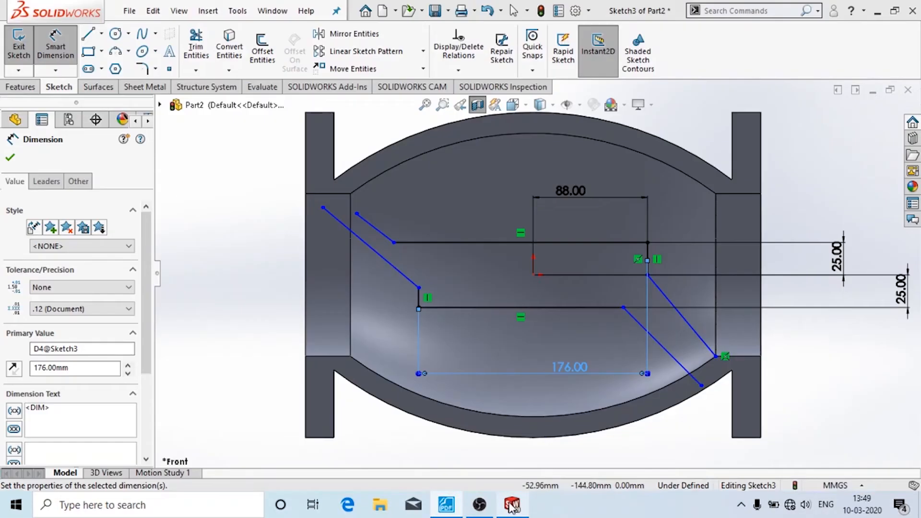
# - Undo the stray 2.63° angle dimension between the upper-left sloped lines
pyautogui.click(371, 231)
pyautogui.click(366, 242)
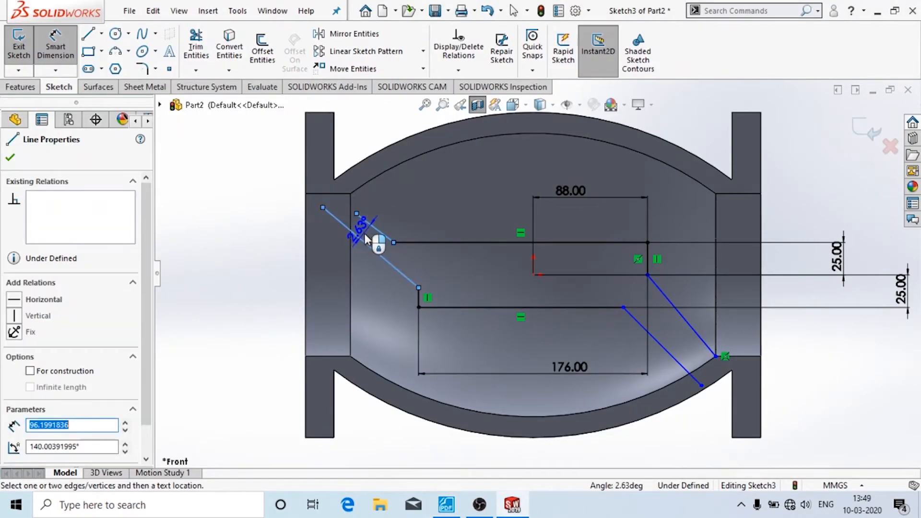
pyautogui.click(366, 236)
pyautogui.press('Return')
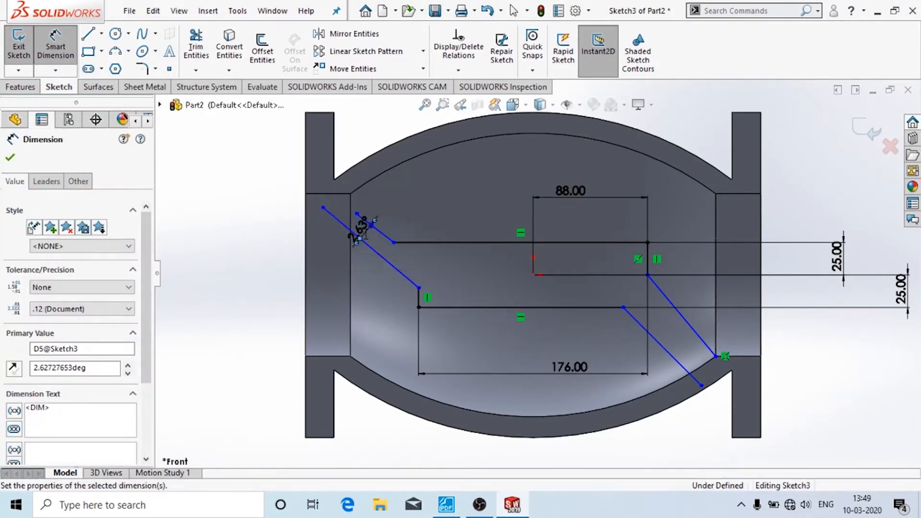
pyautogui.press('Escape')
pyautogui.doubleClick(361, 232)
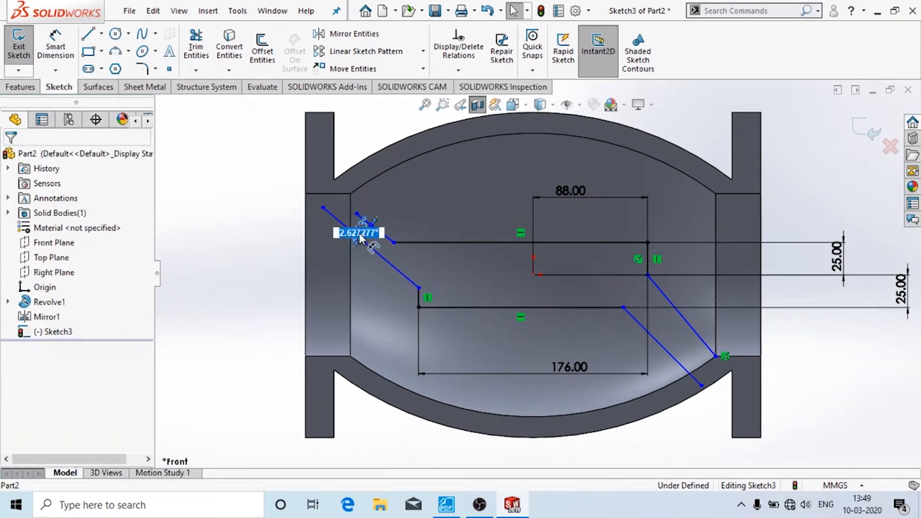
pyautogui.click(353, 273)
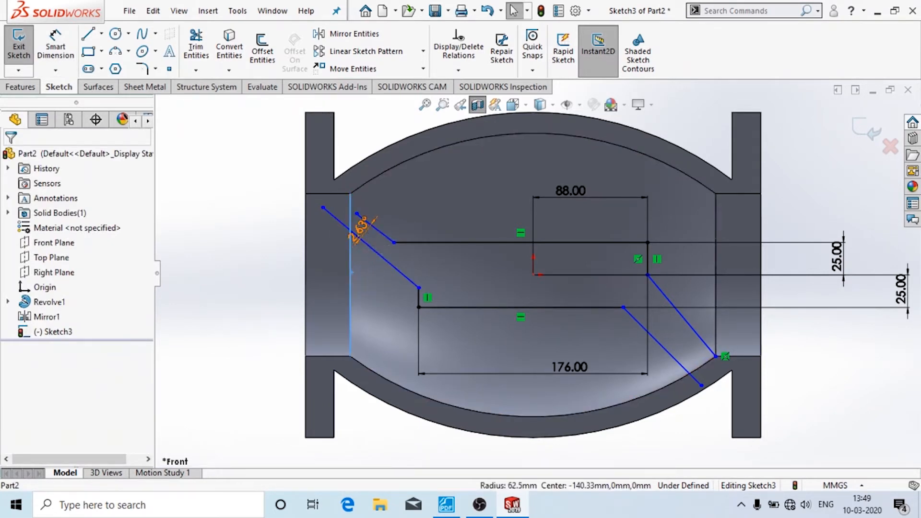
pyautogui.click(444, 186)
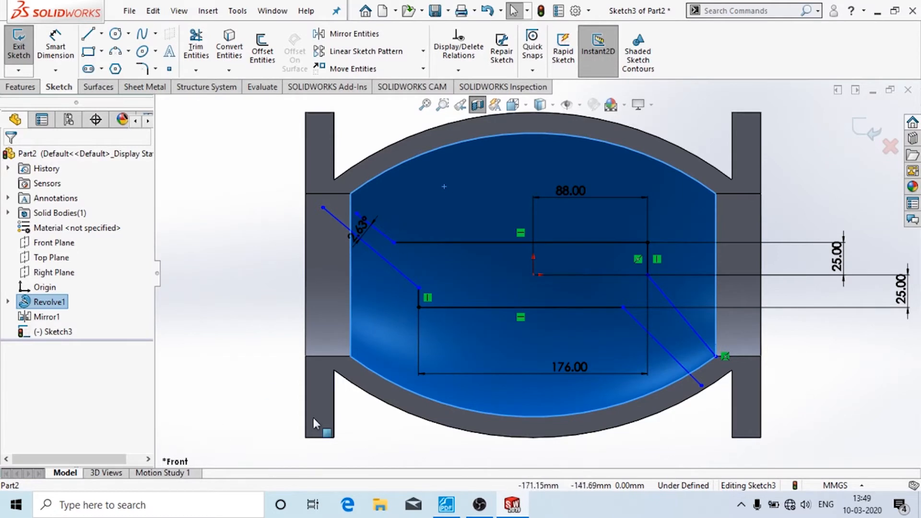
pyautogui.click(202, 325)
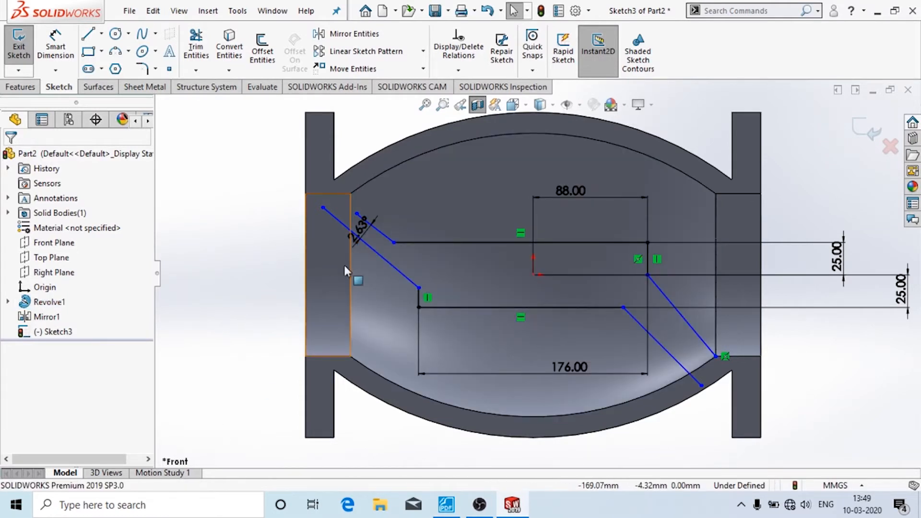
pyautogui.hotkey('ctrl', 'z')
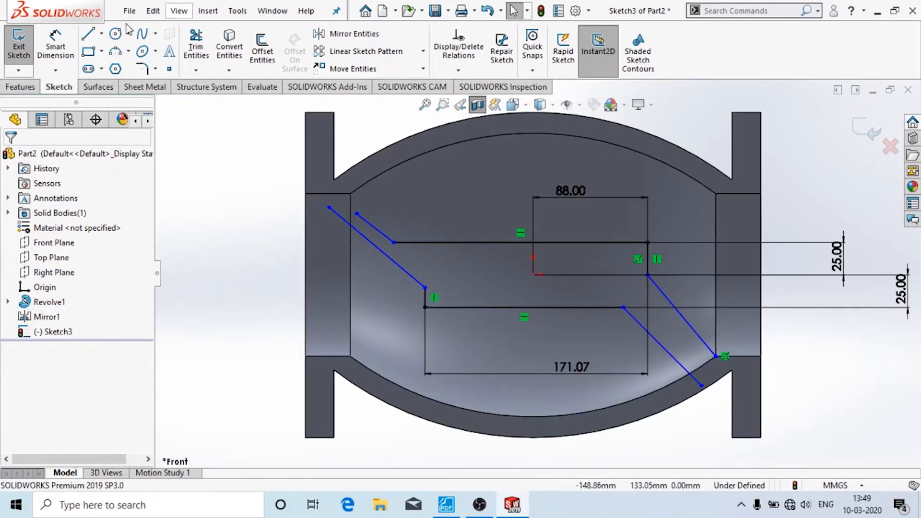
# - Set the upper-left and lower-right diagonals at 135° to their horizontal lines
pyautogui.click(55, 46)
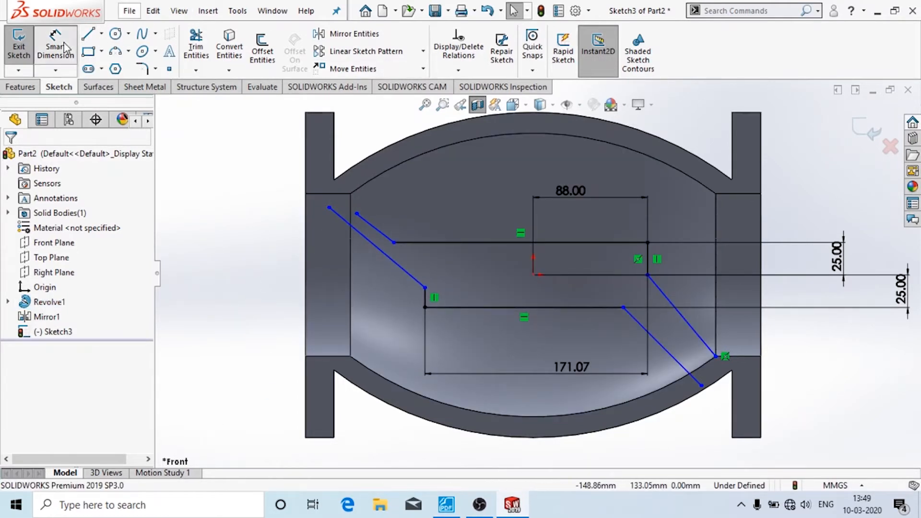
pyautogui.click(409, 238)
pyautogui.click(430, 240)
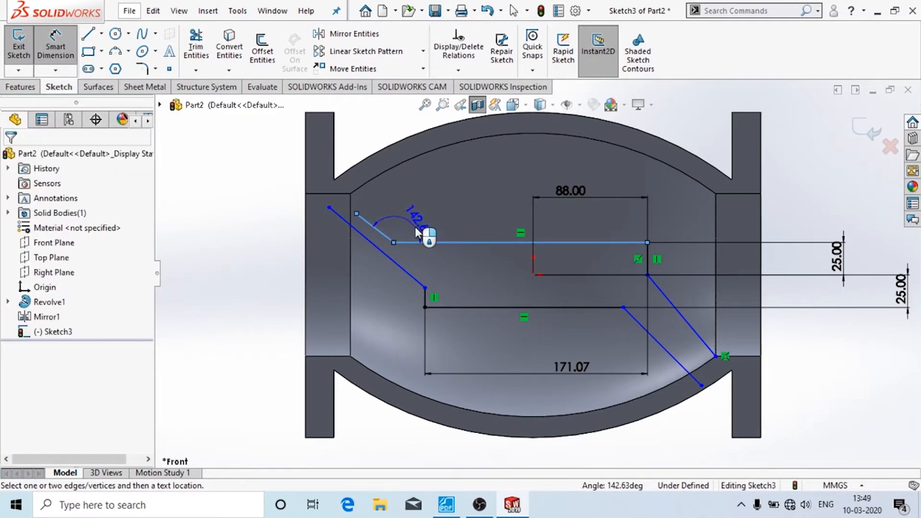
pyautogui.click(415, 231)
pyautogui.write('13')
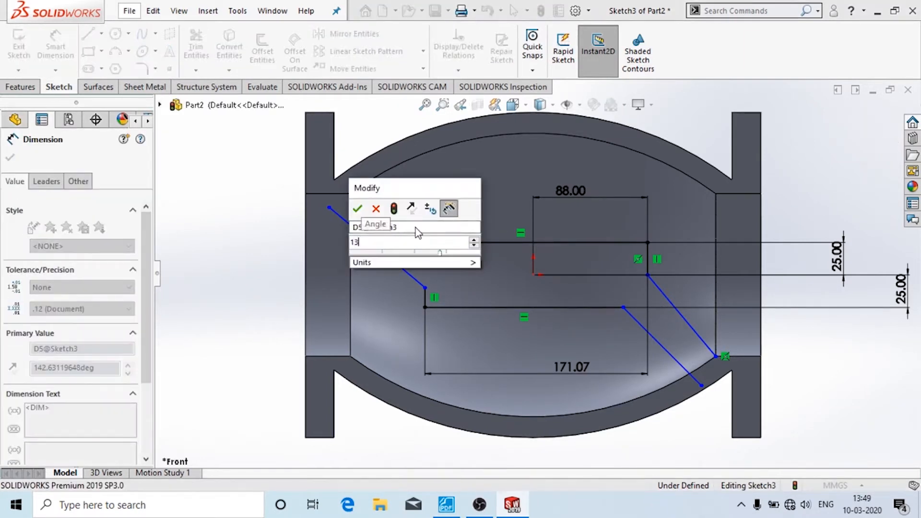
pyautogui.write('5')
pyautogui.press('Return')
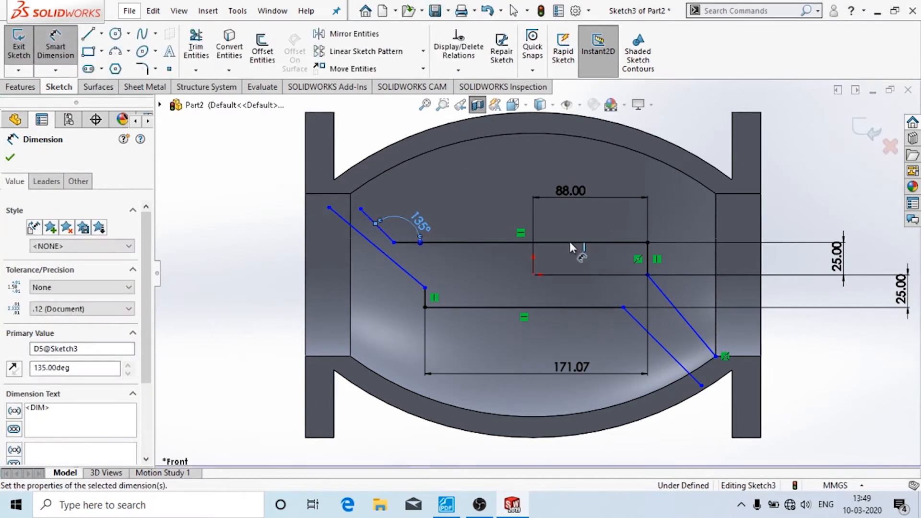
pyautogui.click(606, 308)
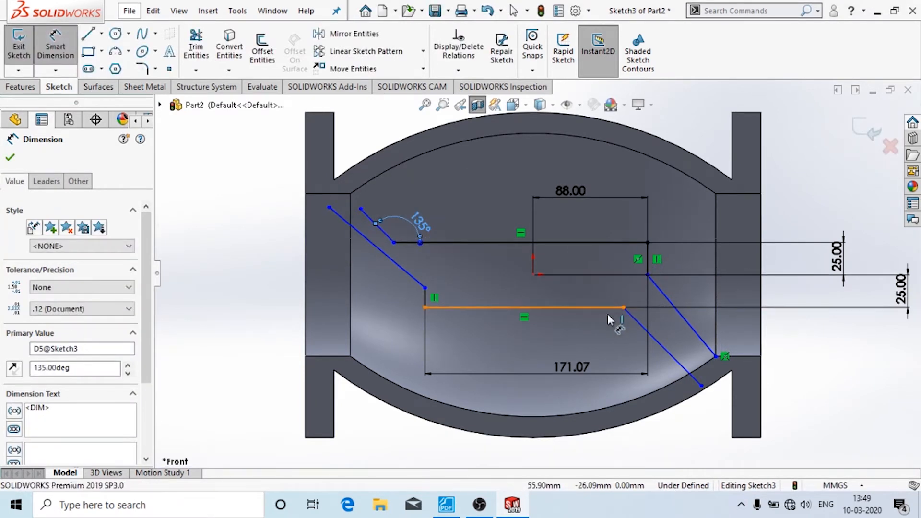
pyautogui.click(643, 327)
pyautogui.click(601, 330)
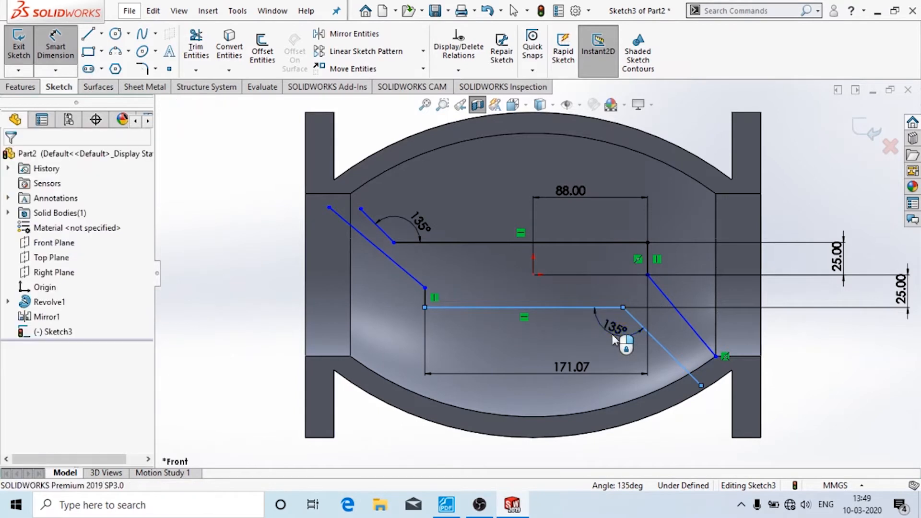
pyautogui.click(556, 315)
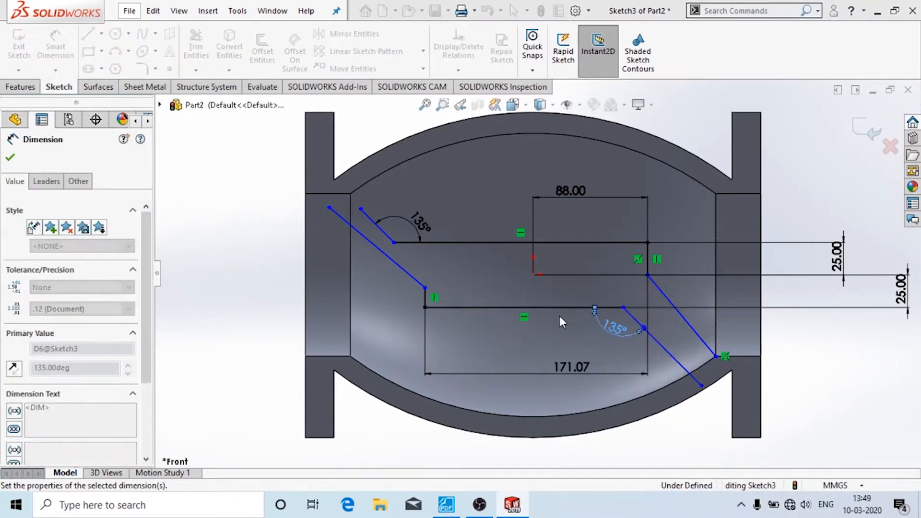
pyautogui.press('Escape')
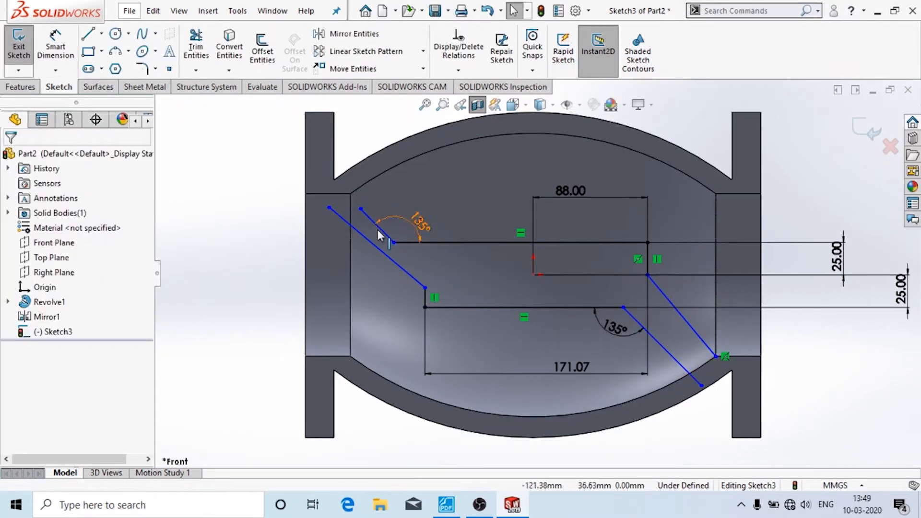
# - Add Parallel relations to the left diagonal pair and the right diagonal pair
pyautogui.click(376, 241)
pyautogui.keyDown('ctrl'); pyautogui.click(373, 246); pyautogui.keyUp('ctrl')
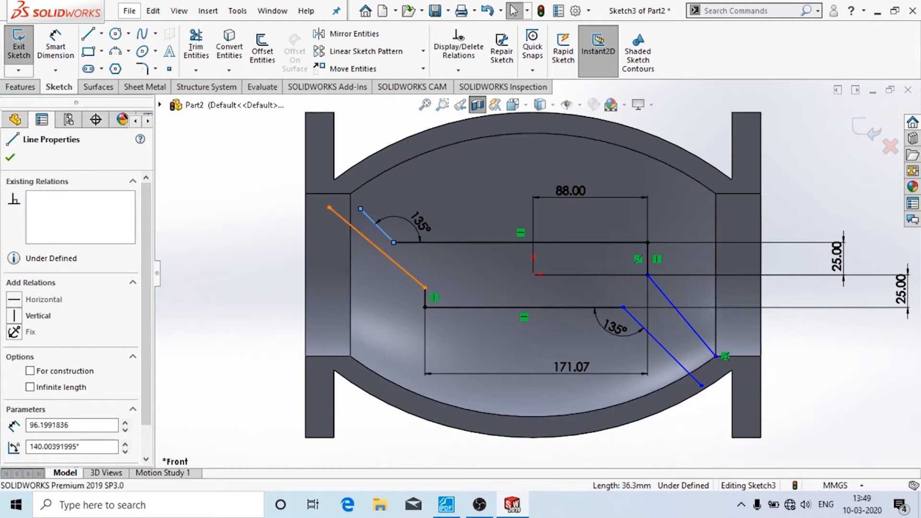
pyautogui.click(14, 439)
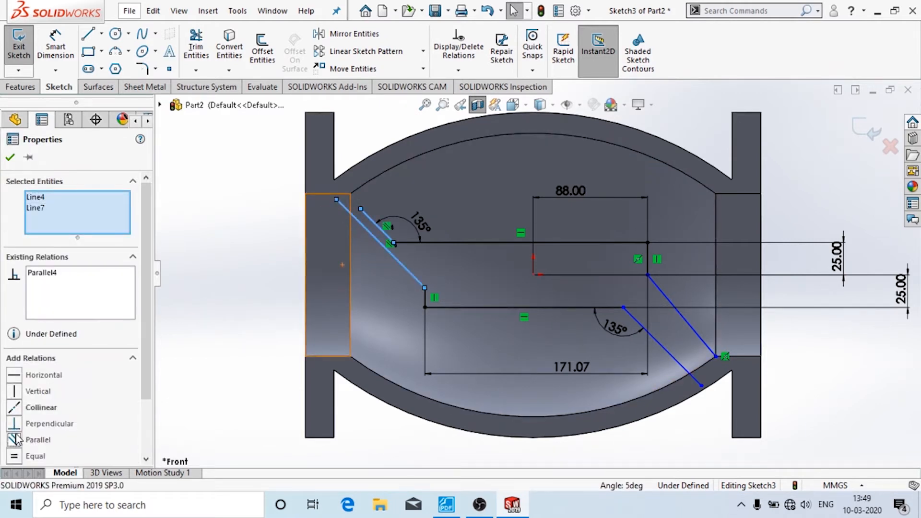
pyautogui.click(10, 157)
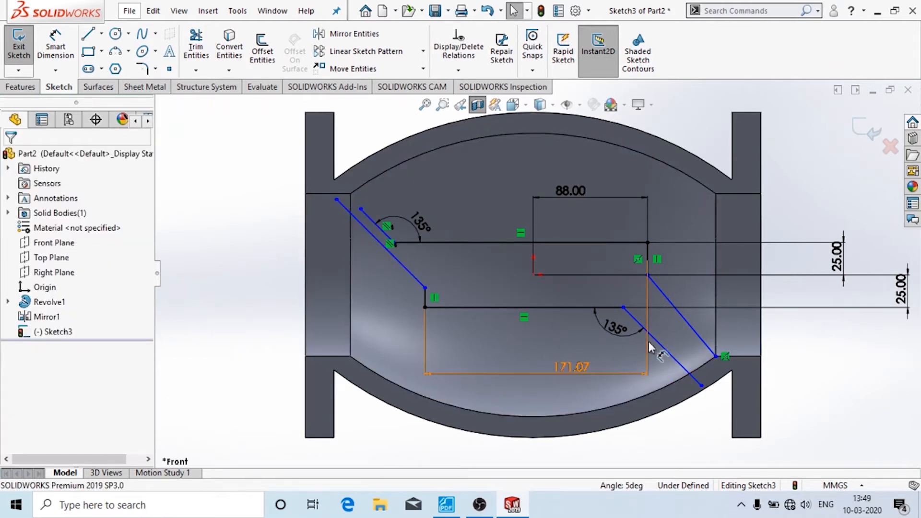
pyautogui.click(659, 347)
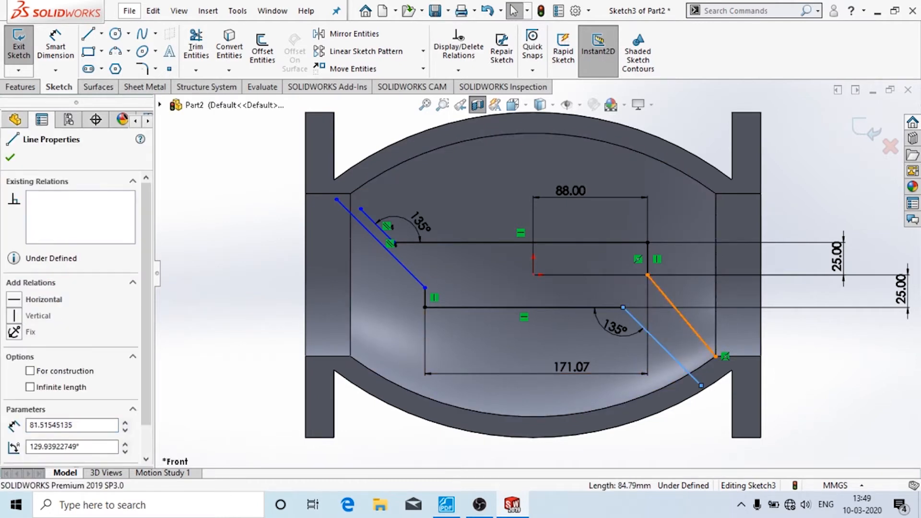
pyautogui.keyDown('ctrl'); pyautogui.click(681, 315); pyautogui.keyUp('ctrl')
pyautogui.click(15, 439)
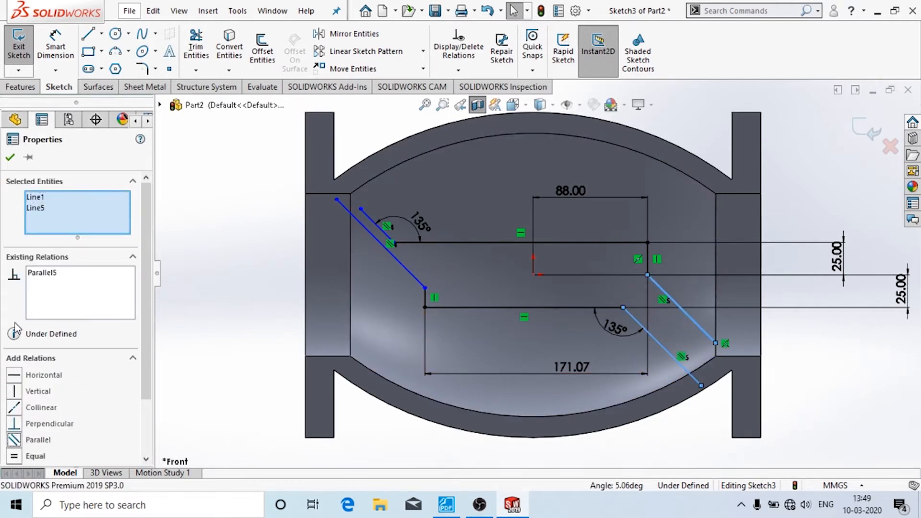
pyautogui.click(10, 156)
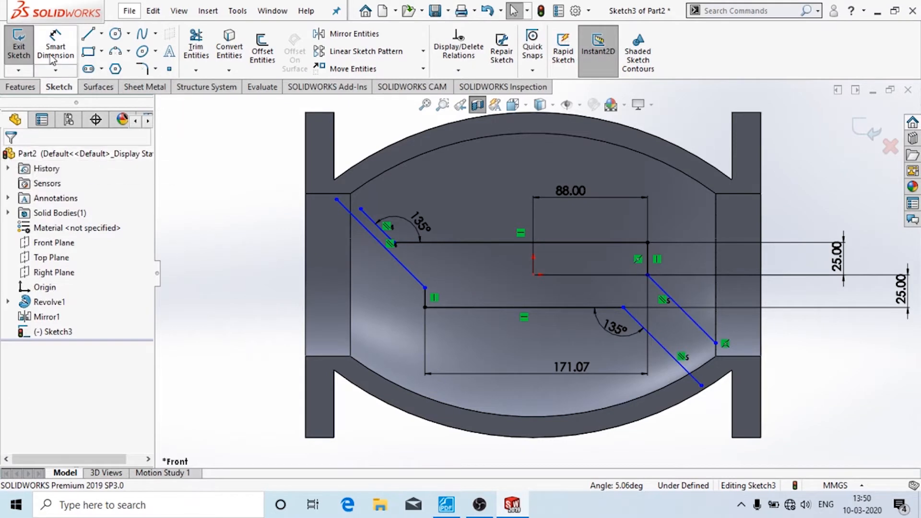
# - Dimension both diagonal pairs 16 mm apart and bring up the stop valve drawing PDF
pyautogui.click(373, 221)
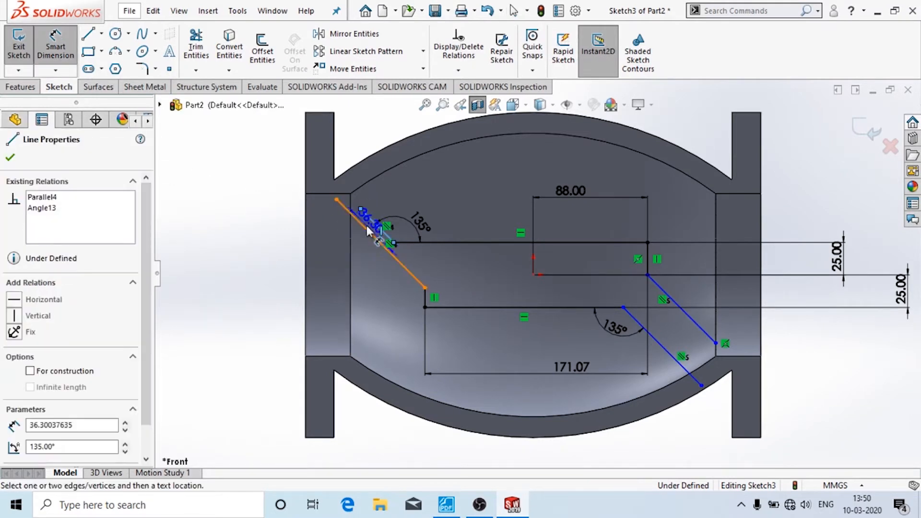
pyautogui.click(367, 229)
pyautogui.click(364, 203)
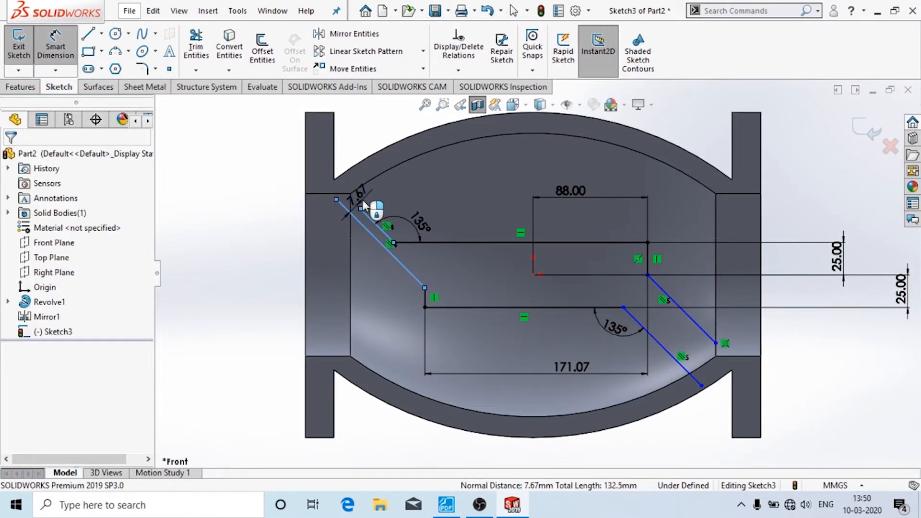
pyautogui.press('Return')
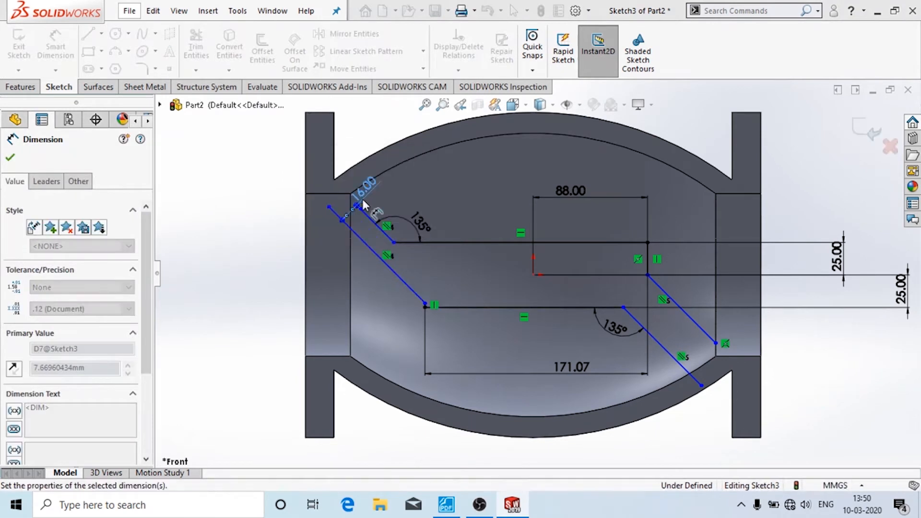
pyautogui.click(683, 309)
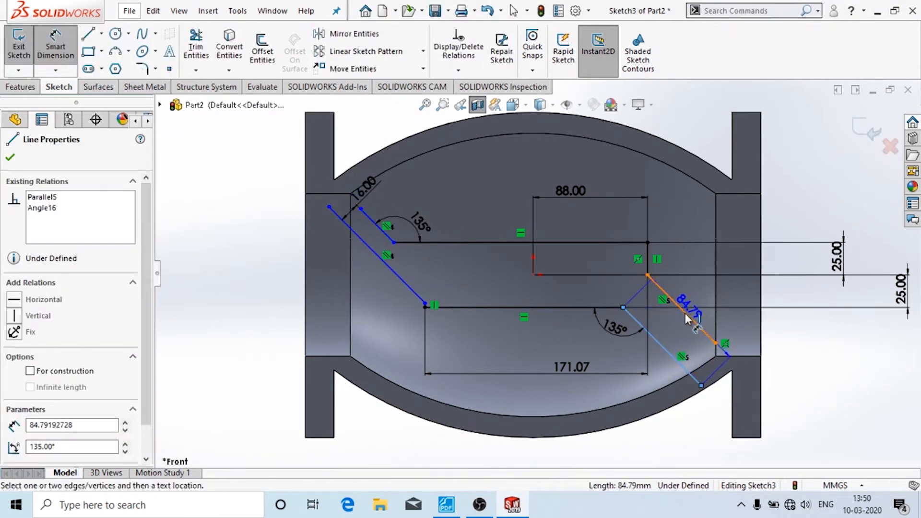
pyautogui.click(687, 314)
pyautogui.click(677, 323)
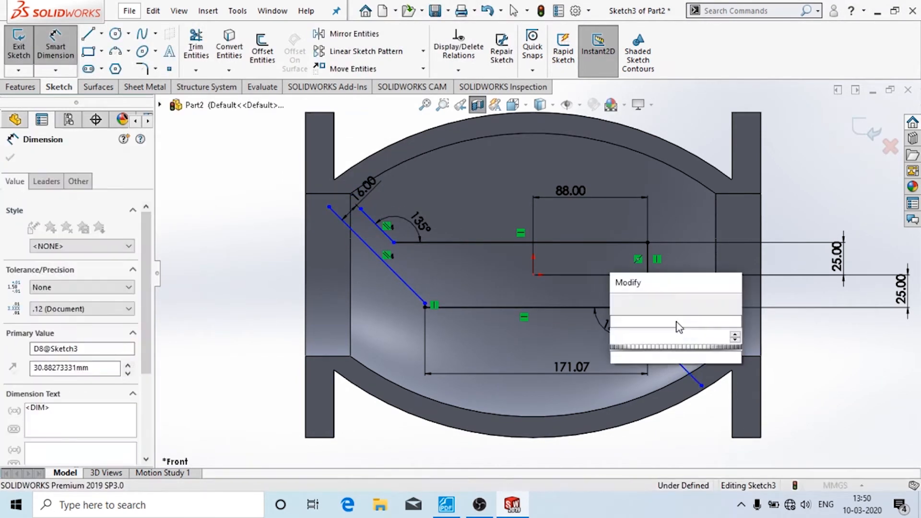
pyautogui.write('16')
pyautogui.press('Return')
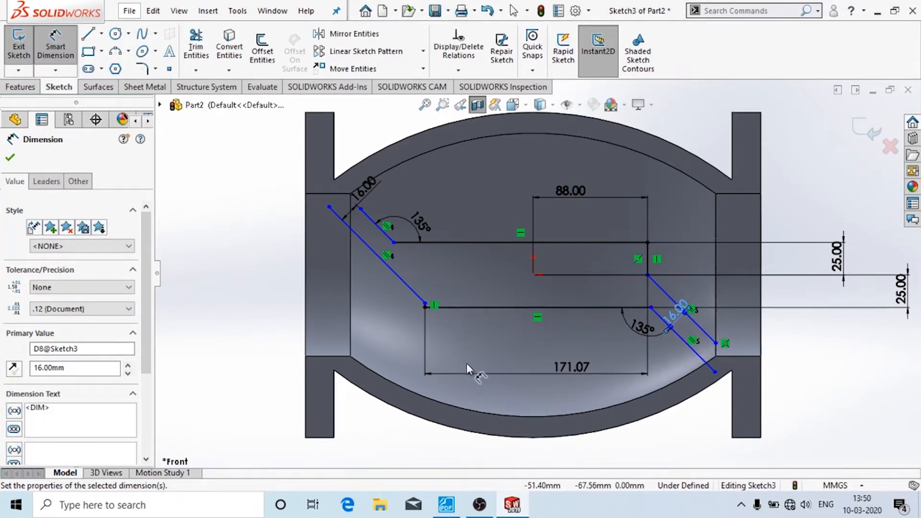
pyautogui.click(446, 504)
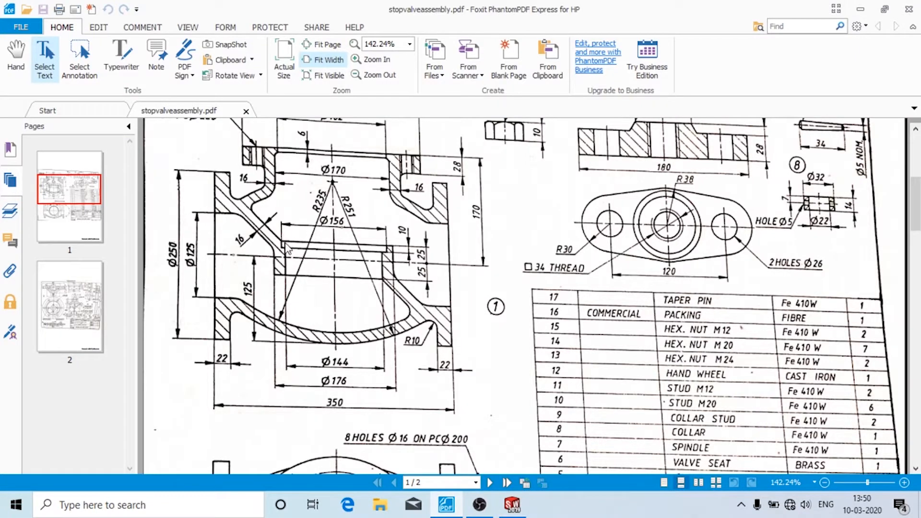
# - Dimension the top line's left endpoint 144/2 (72 mm) horizontally from the origin, discarding an extra 160 dimension
pyautogui.click(512, 504)
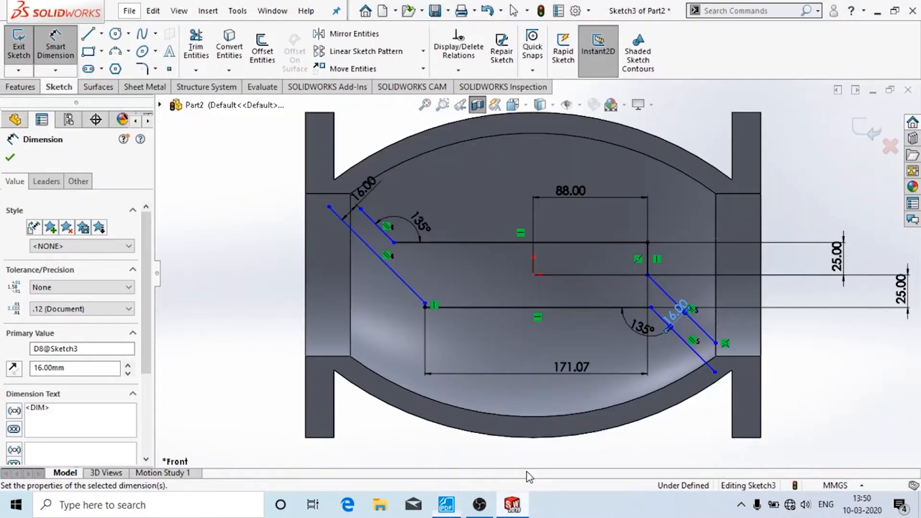
pyautogui.click(394, 242)
pyautogui.click(533, 275)
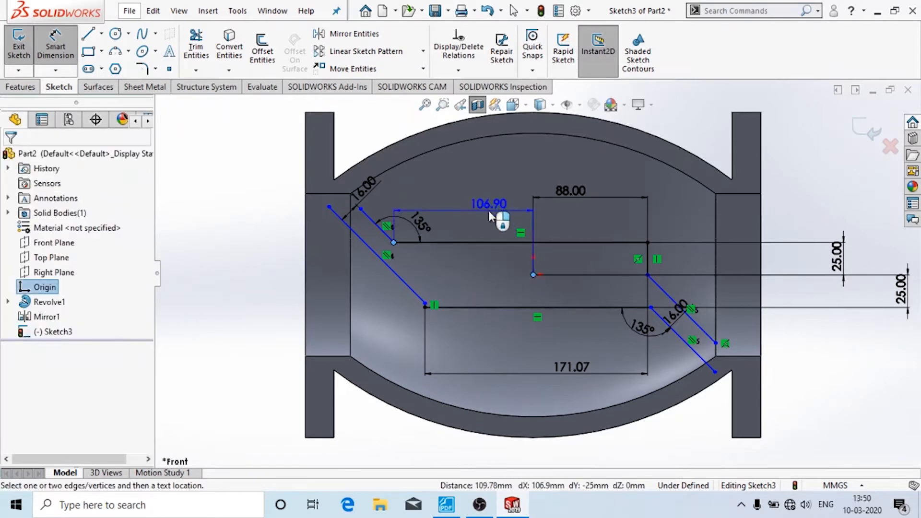
pyautogui.click(488, 210)
pyautogui.write('14')
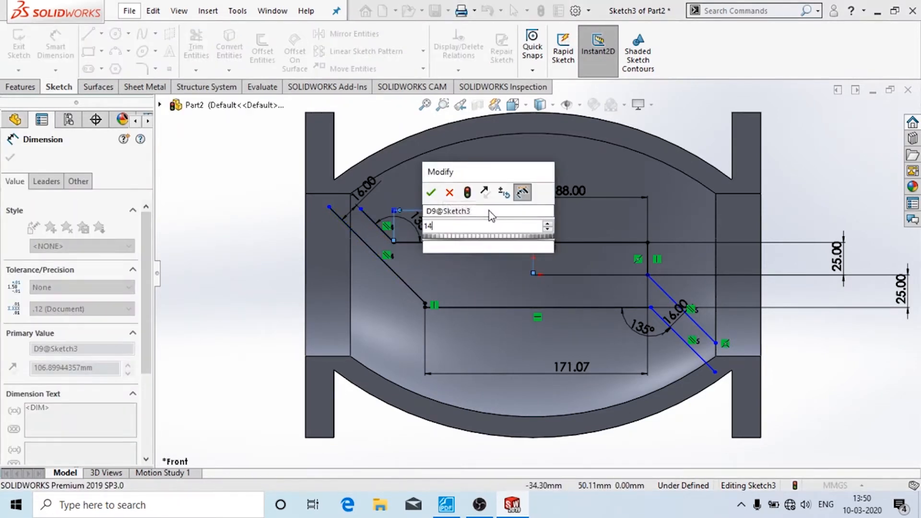
pyautogui.write('4/2')
pyautogui.press('Return')
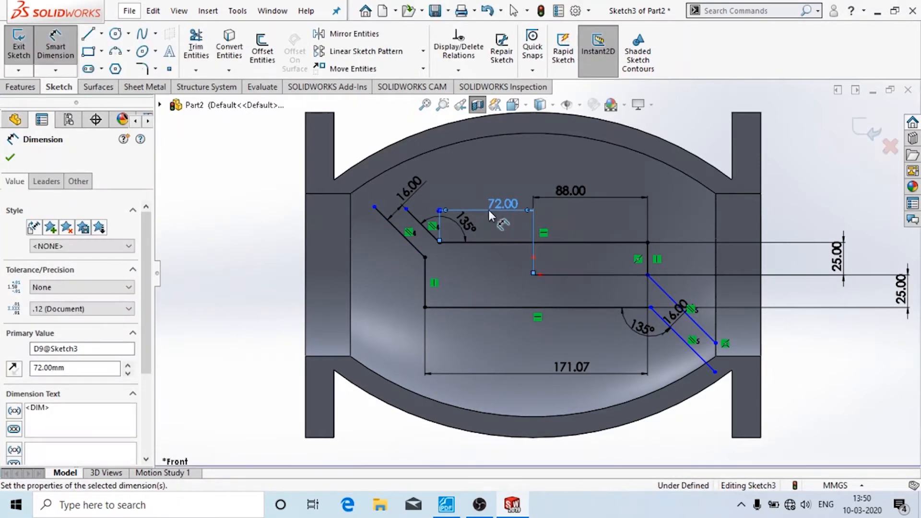
pyautogui.click(648, 276)
pyautogui.click(440, 243)
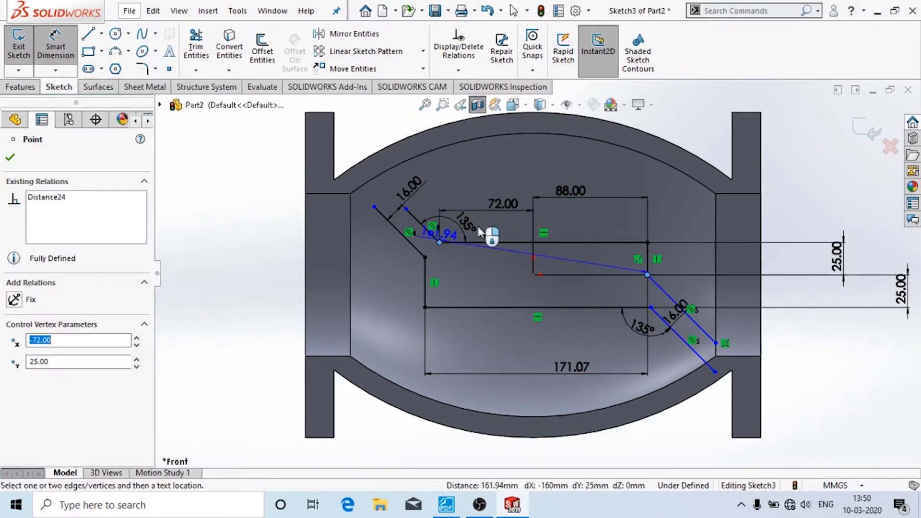
pyautogui.click(534, 192)
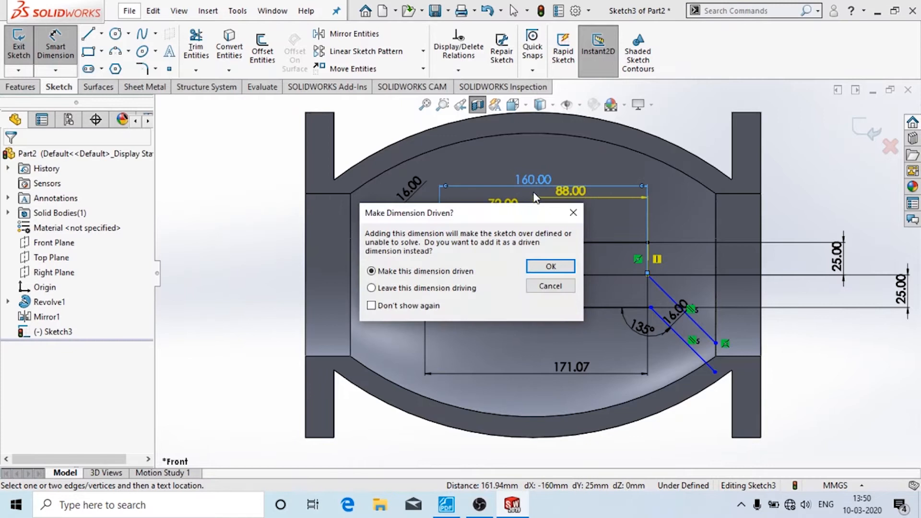
pyautogui.click(550, 286)
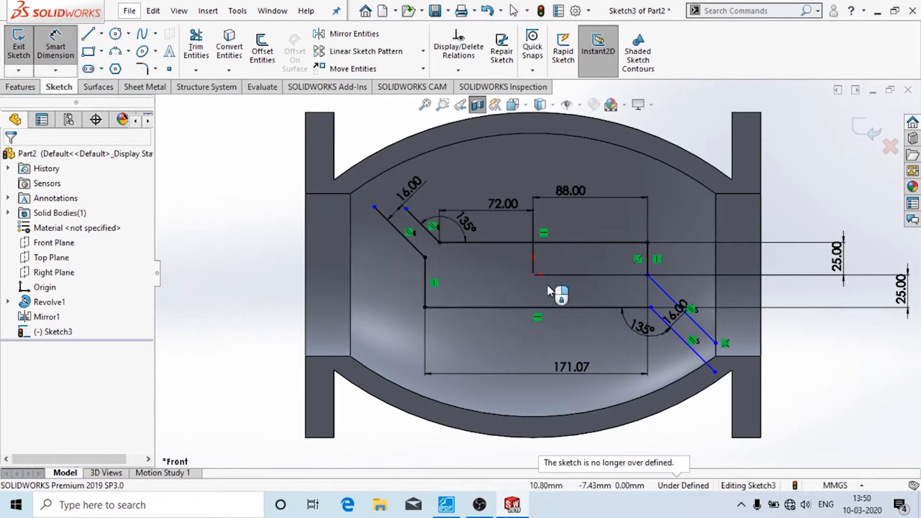
# - Fix the lower seat line's endpoint at 144/2 (72 mm) horizontally from the origin
pyautogui.click(651, 307)
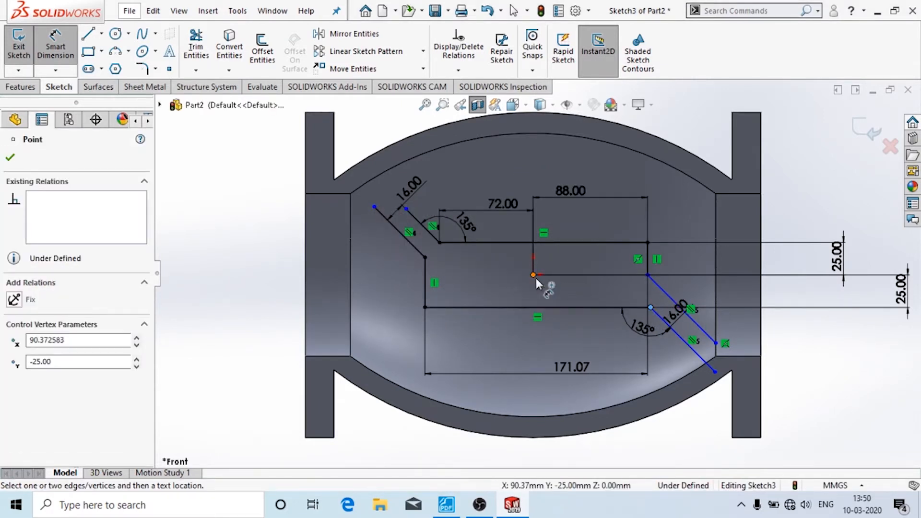
pyautogui.click(534, 275)
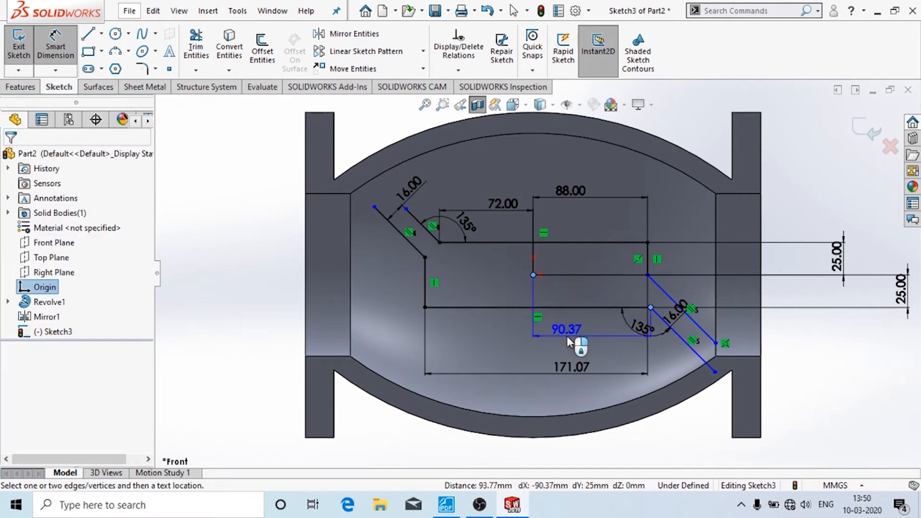
pyautogui.click(567, 336)
pyautogui.write('144/')
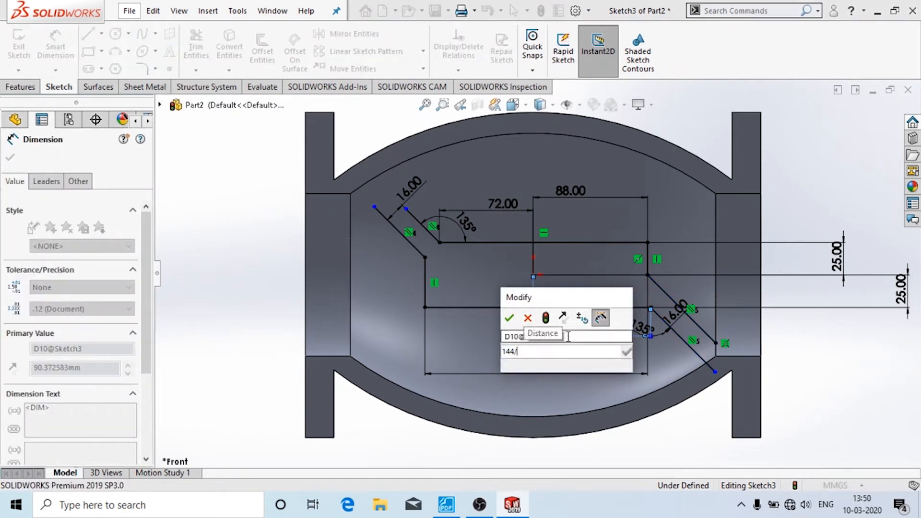
pyautogui.write('2')
pyautogui.press('Return')
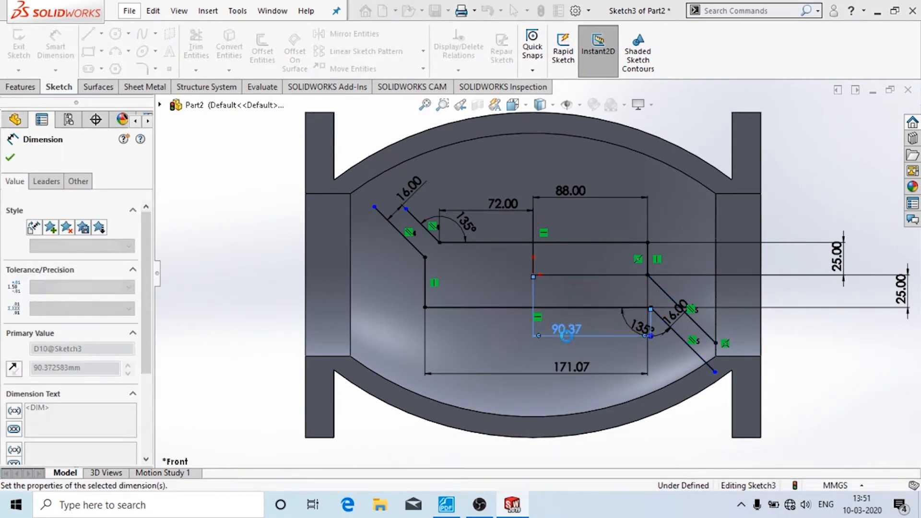
pyautogui.press('Escape')
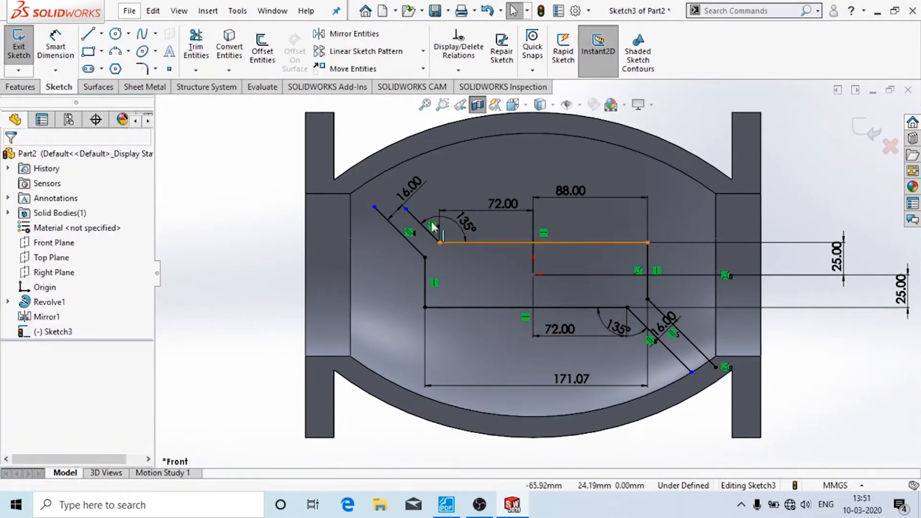
# - Drag the slanted seat-passage line endpoints onto the body's inner wall arc
pyautogui.moveTo(407, 209)
pyautogui.mouseDown()
pyautogui.moveTo(375, 180)
pyautogui.moveTo(374, 206)
pyautogui.moveTo(348, 198)
pyautogui.mouseUp()
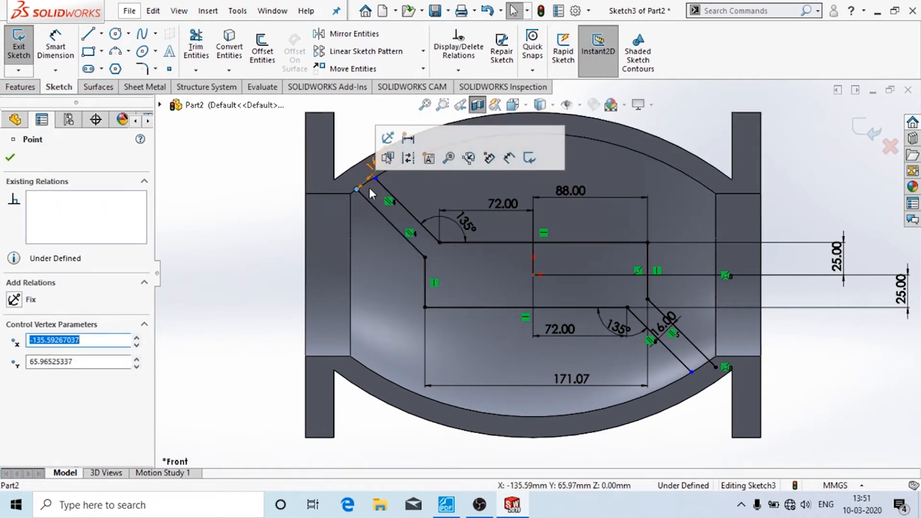
pyautogui.scroll(-1, 382, 183)
pyautogui.scroll(-3, 382, 182)
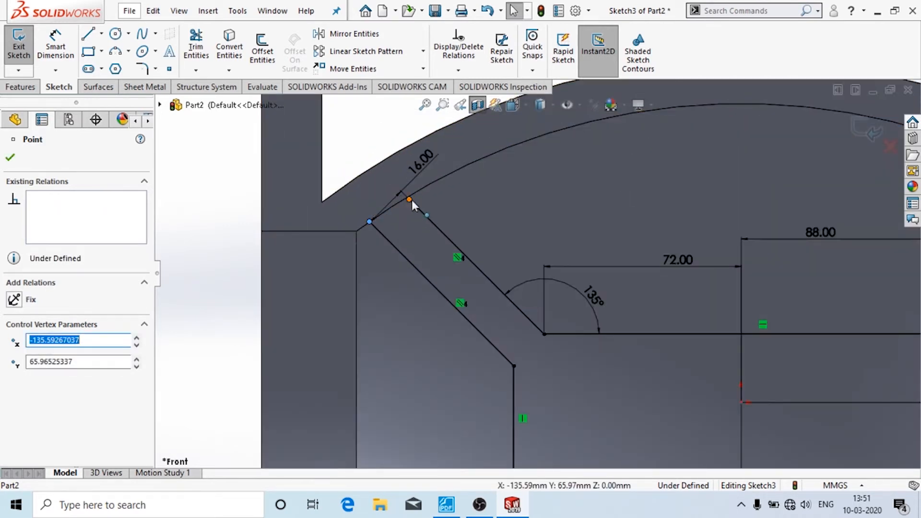
pyautogui.moveTo(410, 199); pyautogui.dragTo(395, 190)
pyautogui.click(369, 222)
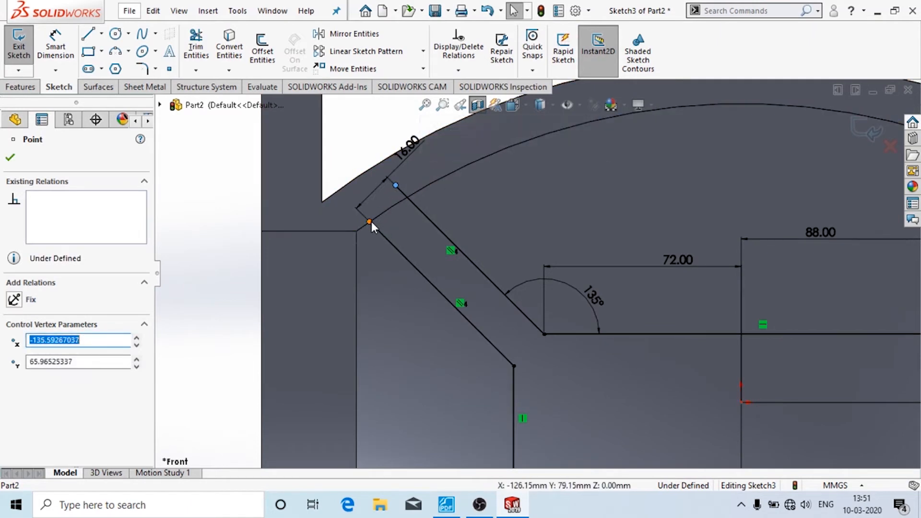
pyautogui.moveTo(359, 219); pyautogui.dragTo(358, 209)
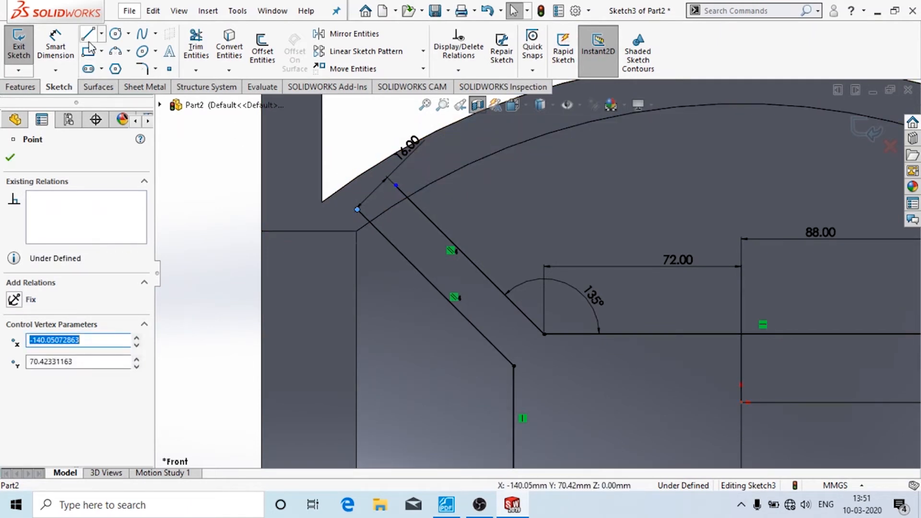
# - Close the upper slanted opening with a short line between its endpoints
pyautogui.press('l')
pyautogui.click(358, 210)
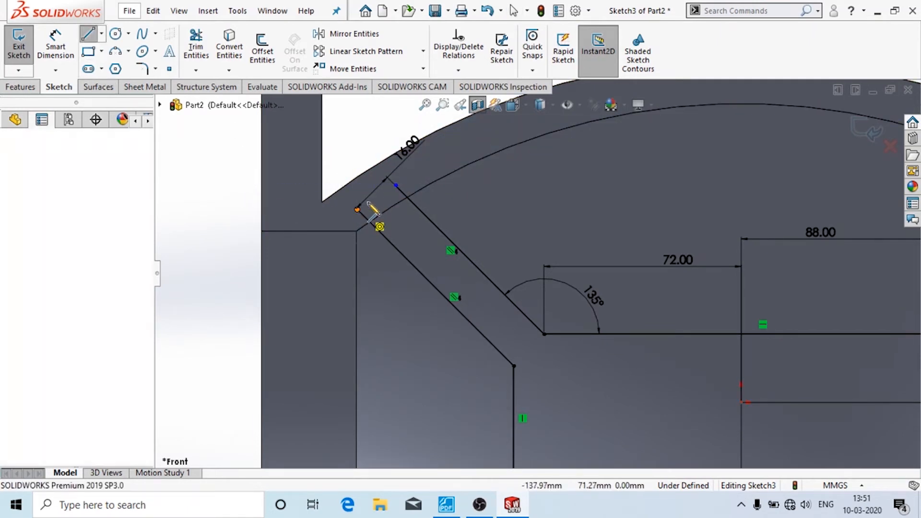
pyautogui.click(396, 186)
pyautogui.press('Escape')
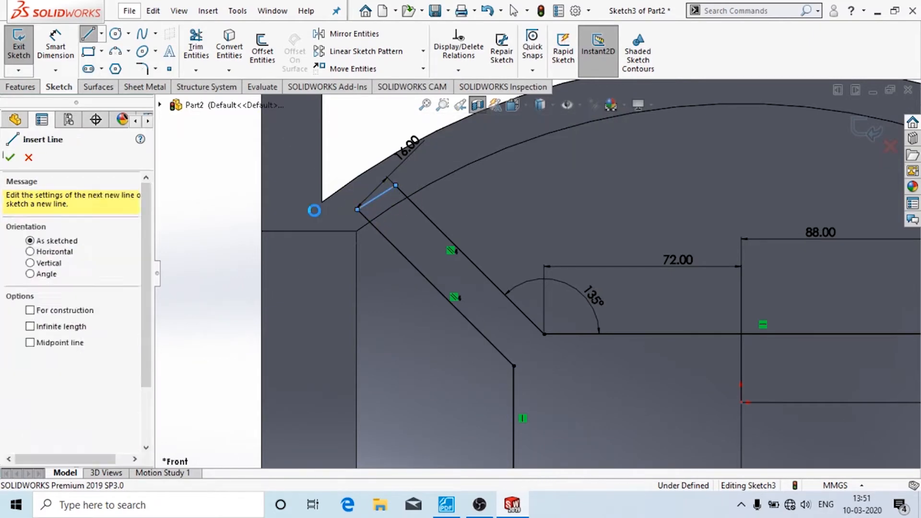
# - Extend the lower slanted line to the inner wall and close its end with a short line
pyautogui.scroll(-2, 315, 211)
pyautogui.scroll(-1, 315, 211)
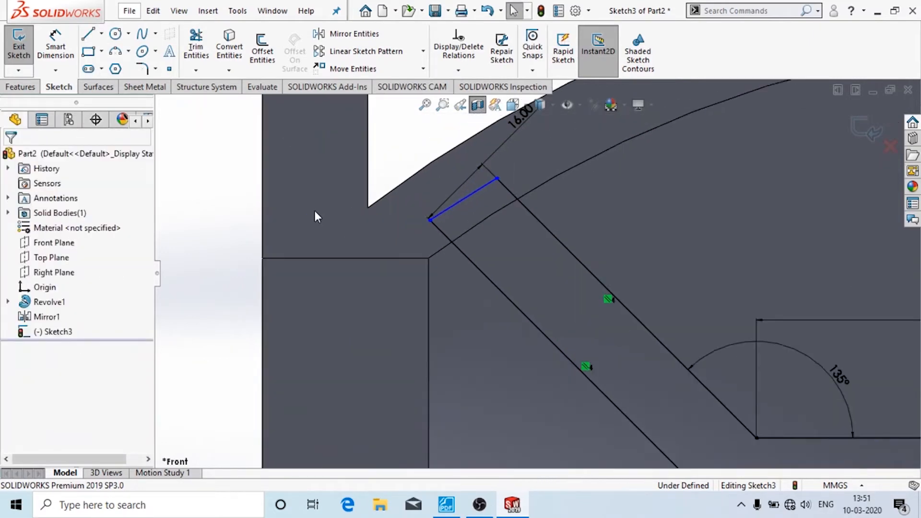
pyautogui.press('f')
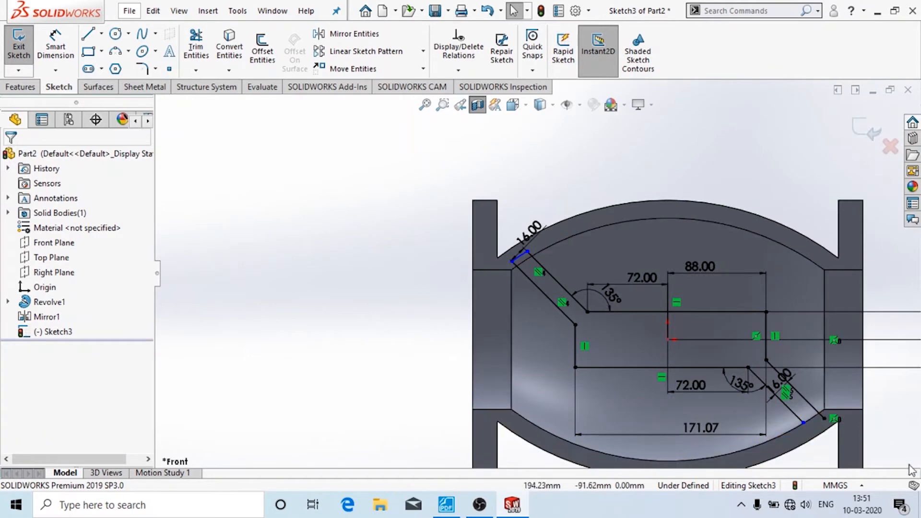
pyautogui.scroll(-3, 845, 446)
pyautogui.scroll(-2, 854, 370)
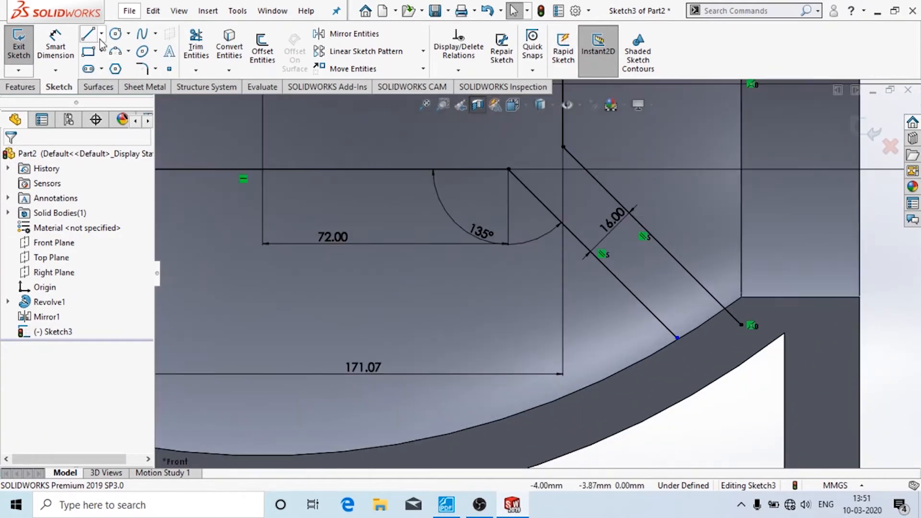
pyautogui.moveTo(678, 338); pyautogui.dragTo(697, 355)
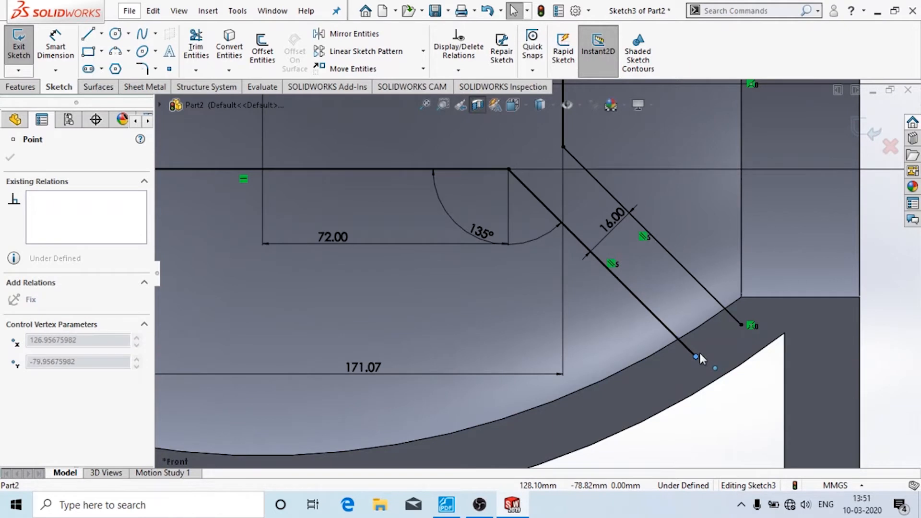
pyautogui.click(88, 34)
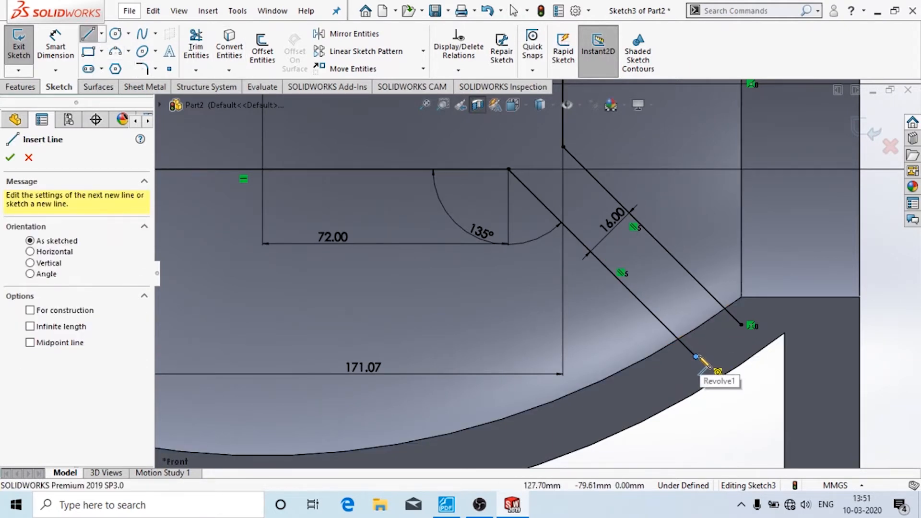
pyautogui.click(696, 357)
pyautogui.doubleClick(743, 325)
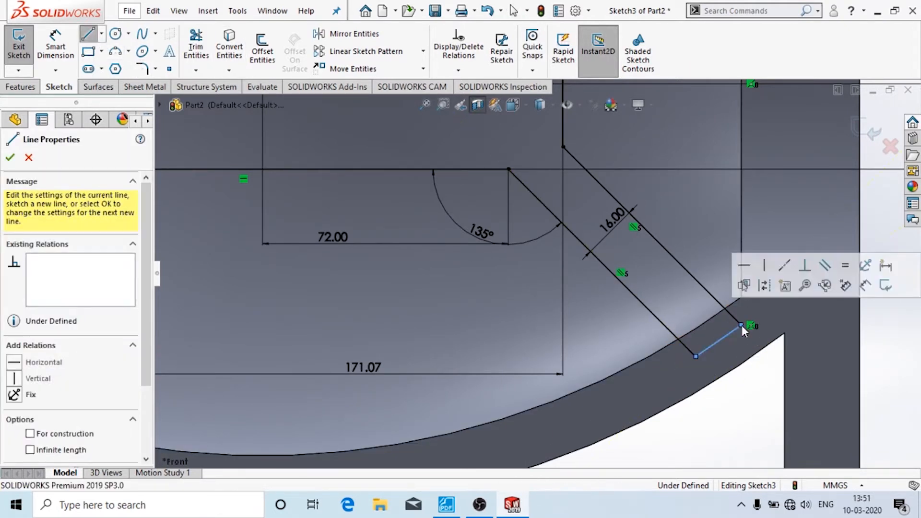
# - Switch to the stopvalveassembly.pdf drawing in Foxit PhantomPDF
pyautogui.scroll(-3, 722, 364)
pyautogui.press('Escape')
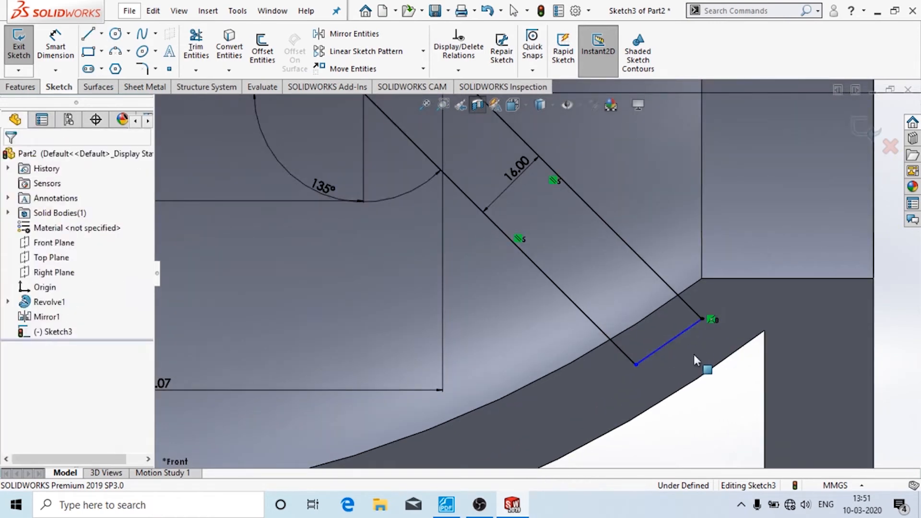
pyautogui.scroll(-3, 694, 355)
pyautogui.scroll(5, 694, 355)
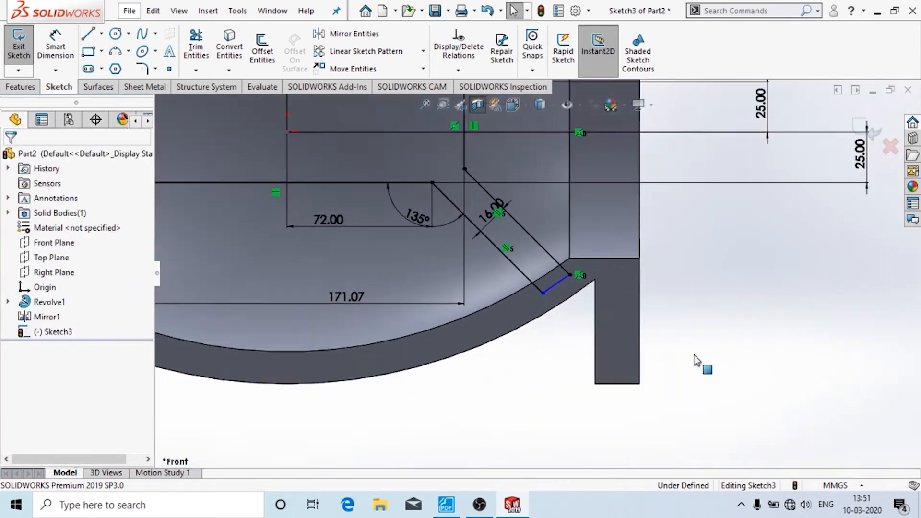
pyautogui.scroll(2, 381, 205)
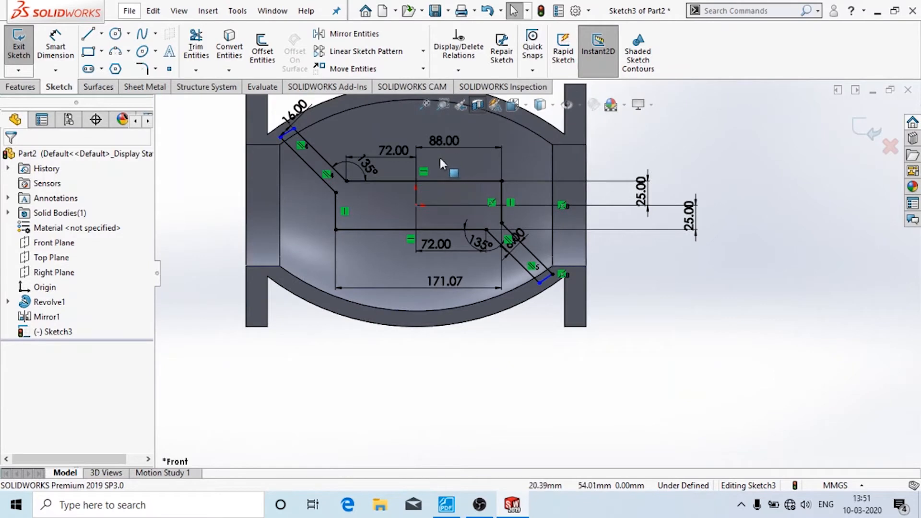
pyautogui.scroll(-2, 441, 163)
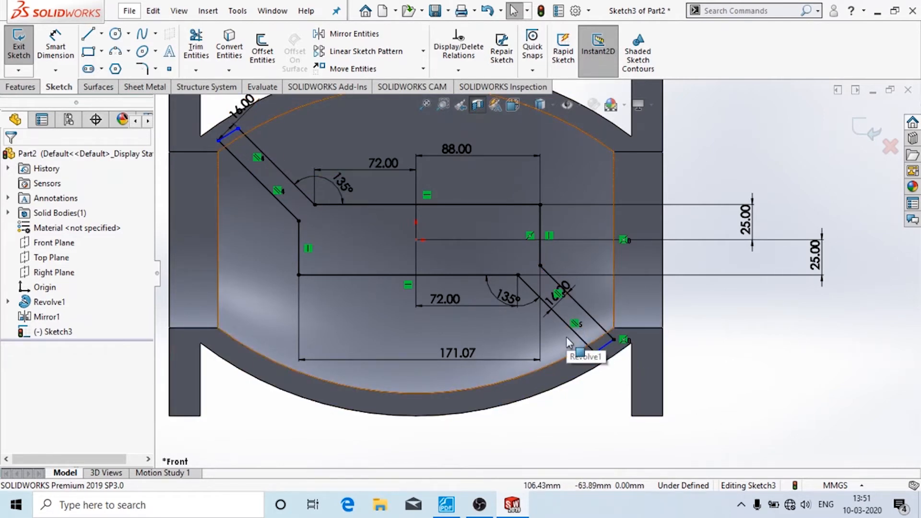
pyautogui.click(451, 506)
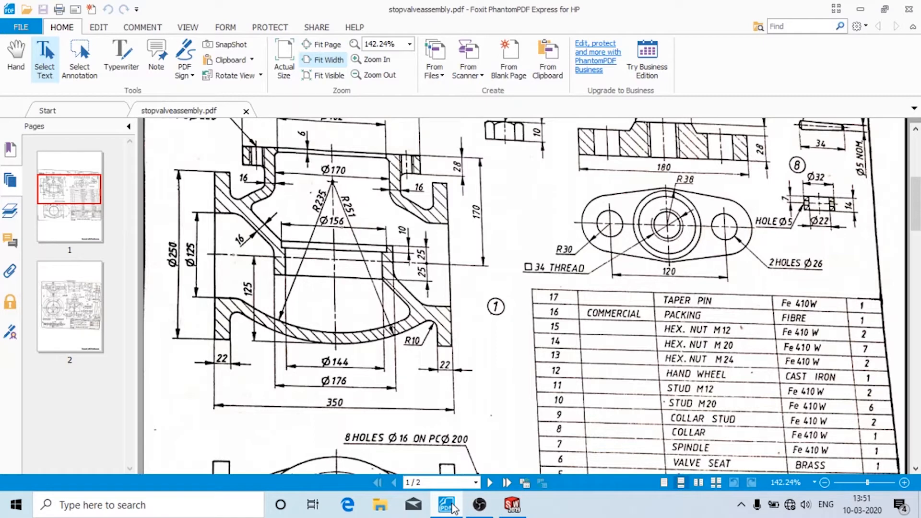
# - Switch back to the valve body's Sketch3 in SOLIDWORKS
pyautogui.click(513, 505)
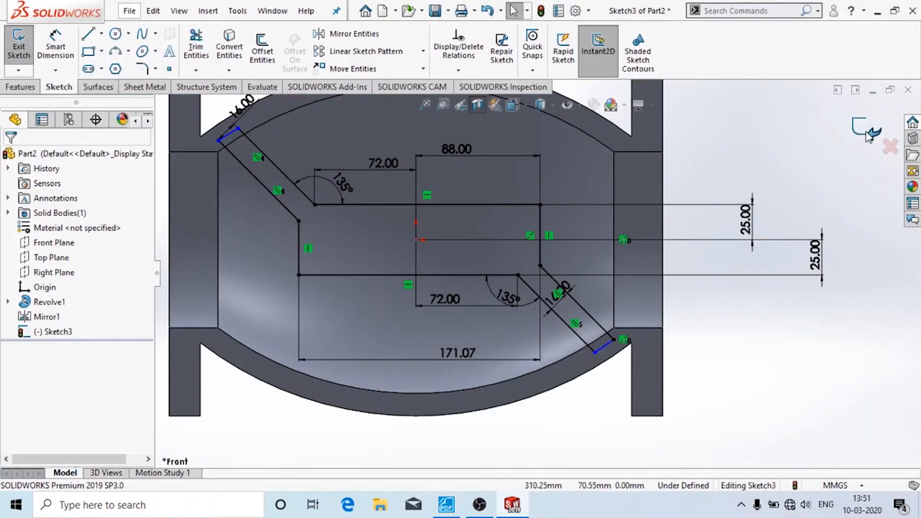
# - Exit Sketch3 and extrude it with Direction 1 Up To Surface at the body's inner surface
pyautogui.click(869, 132)
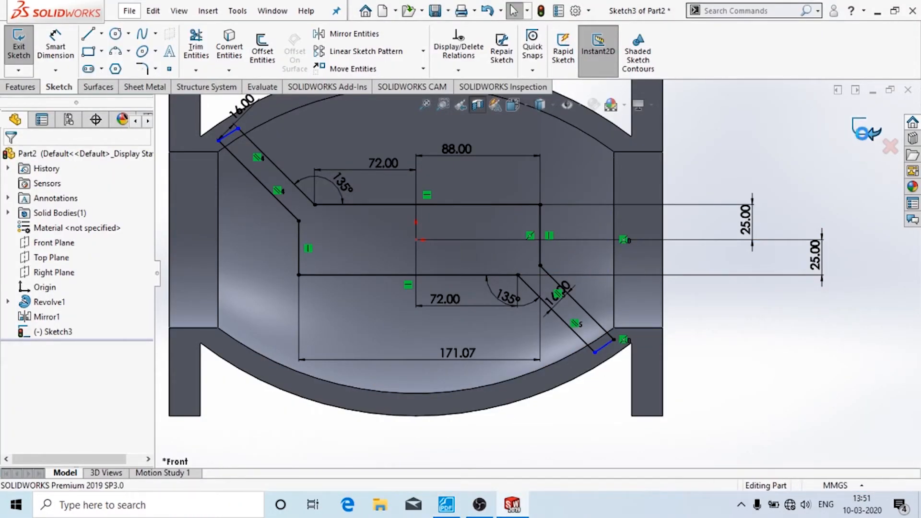
pyautogui.moveTo(778, 158); pyautogui.dragTo(715, 199, button='middle')
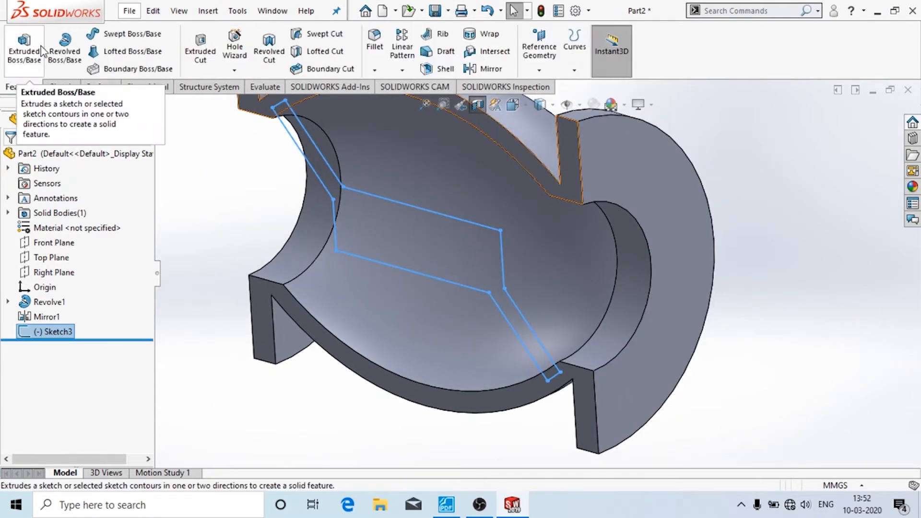
pyautogui.click(34, 49)
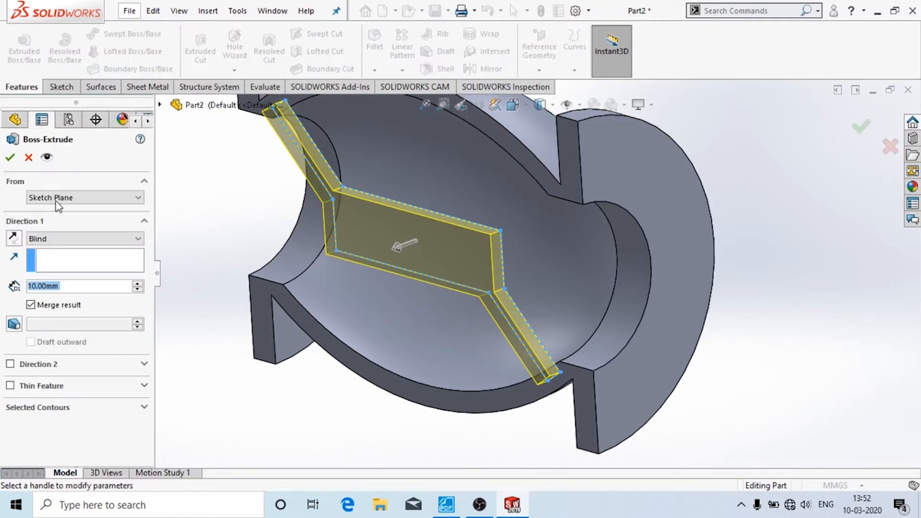
pyautogui.click(68, 240)
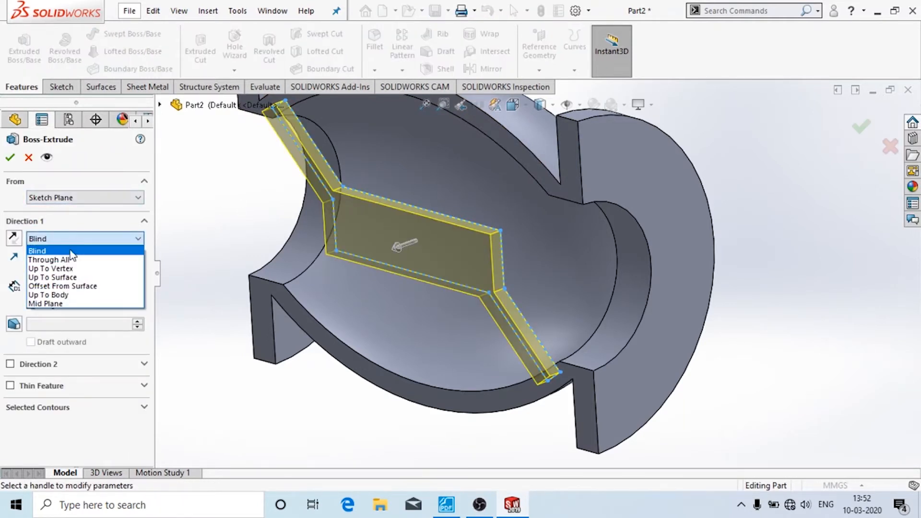
pyautogui.click(81, 278)
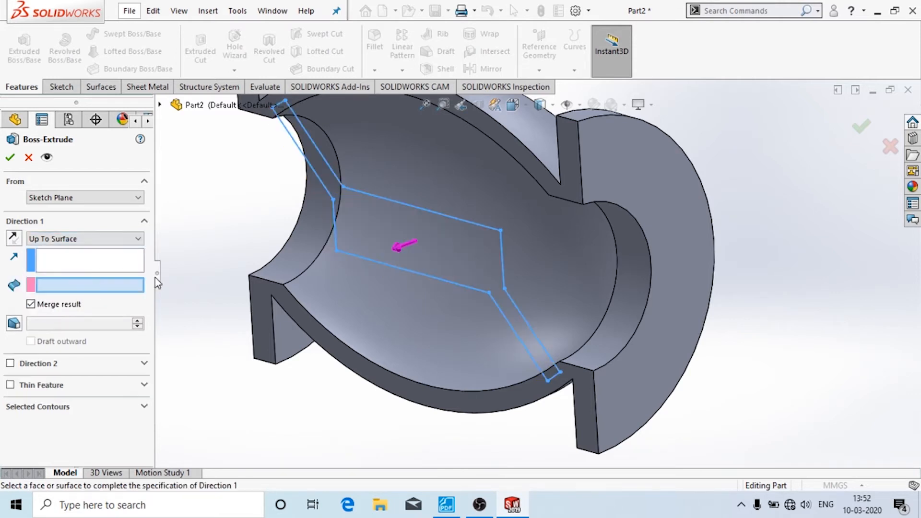
pyautogui.click(482, 177)
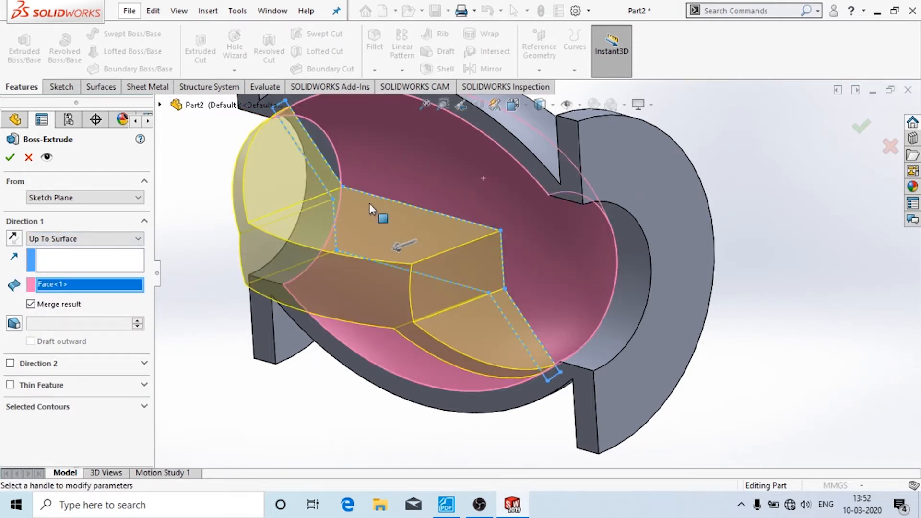
pyautogui.moveTo(476, 279); pyautogui.dragTo(561, 395, button='middle')
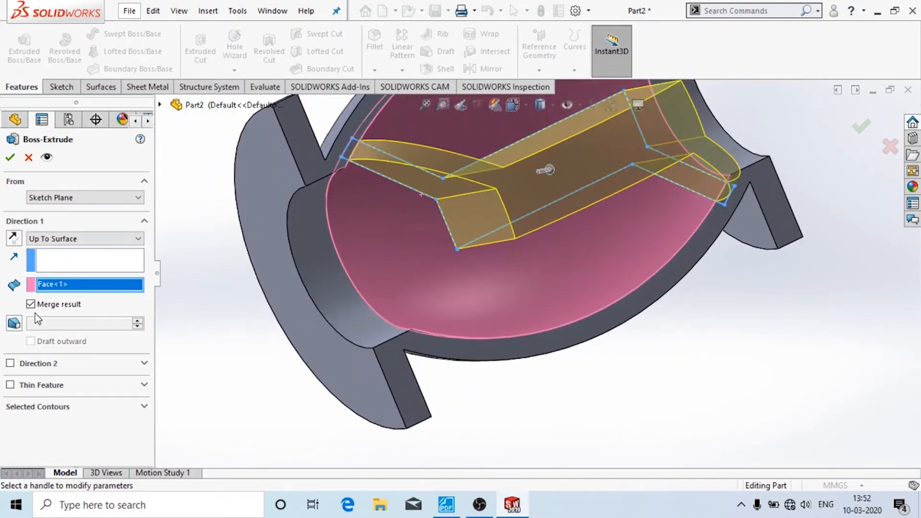
# - Add Direction 2 Up To Surface on the correct outer face and accept Boss-Extrude1
pyautogui.click(10, 363)
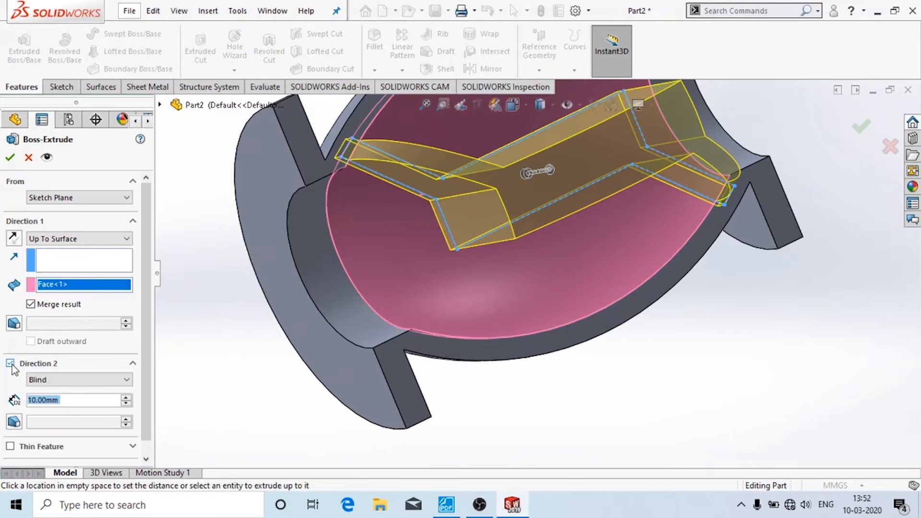
pyautogui.click(74, 381)
pyautogui.click(72, 414)
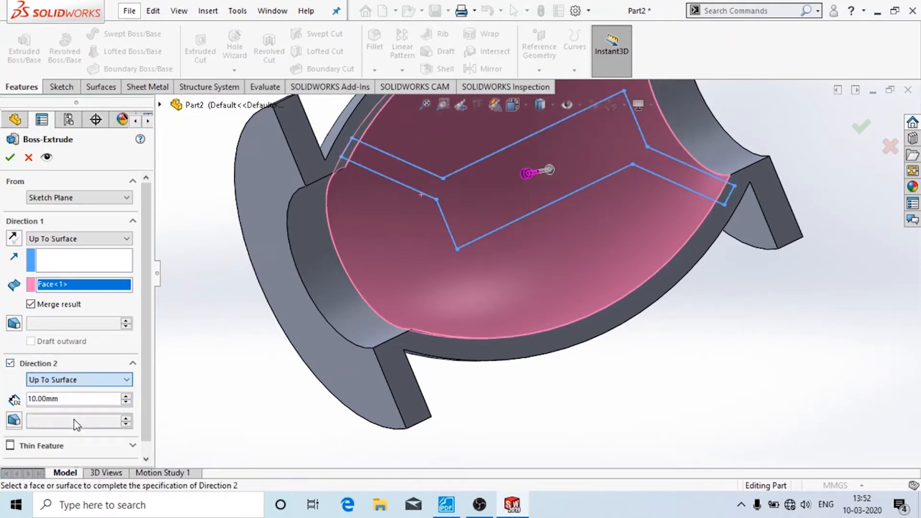
pyautogui.moveTo(201, 343); pyautogui.dragTo(297, 234, button='middle')
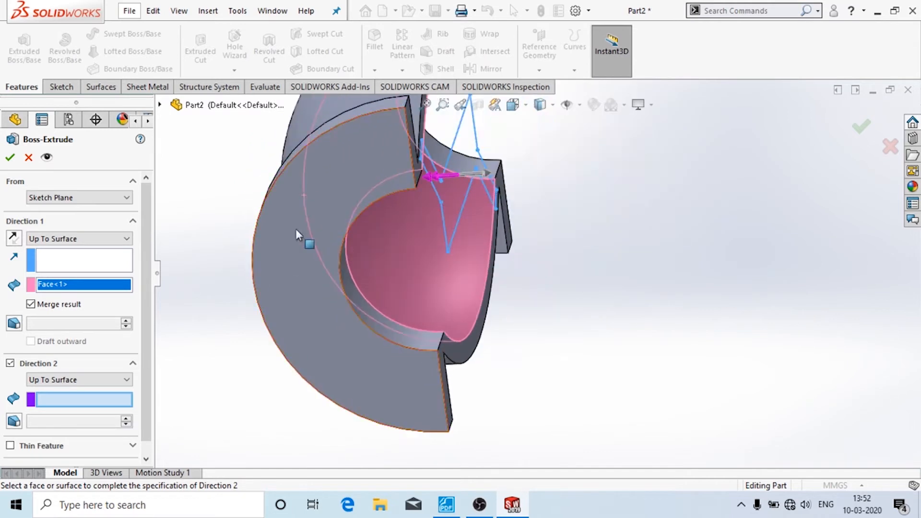
pyautogui.click(304, 177)
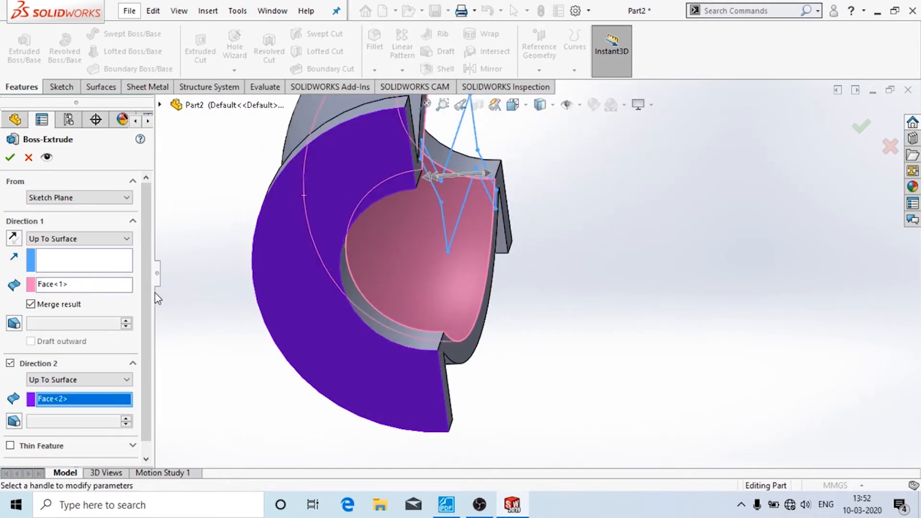
pyautogui.rightClick(87, 401)
pyautogui.click(108, 426)
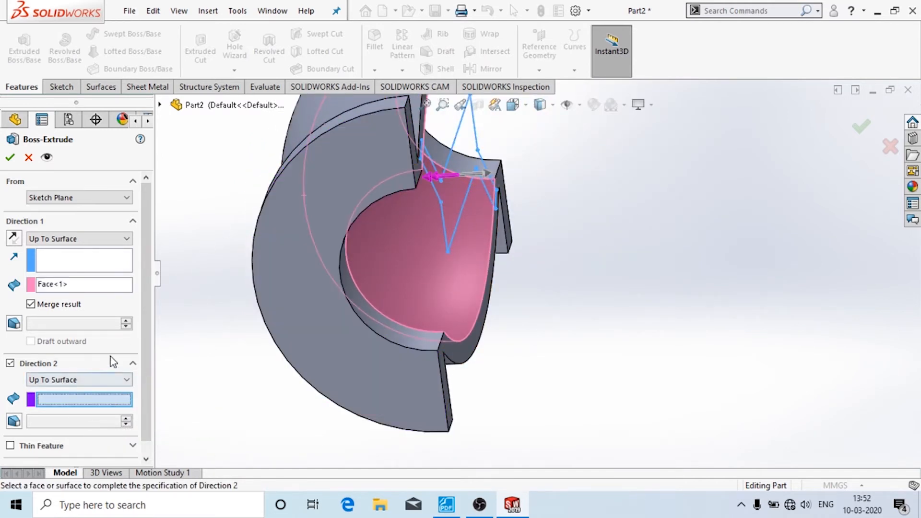
pyautogui.click(304, 125)
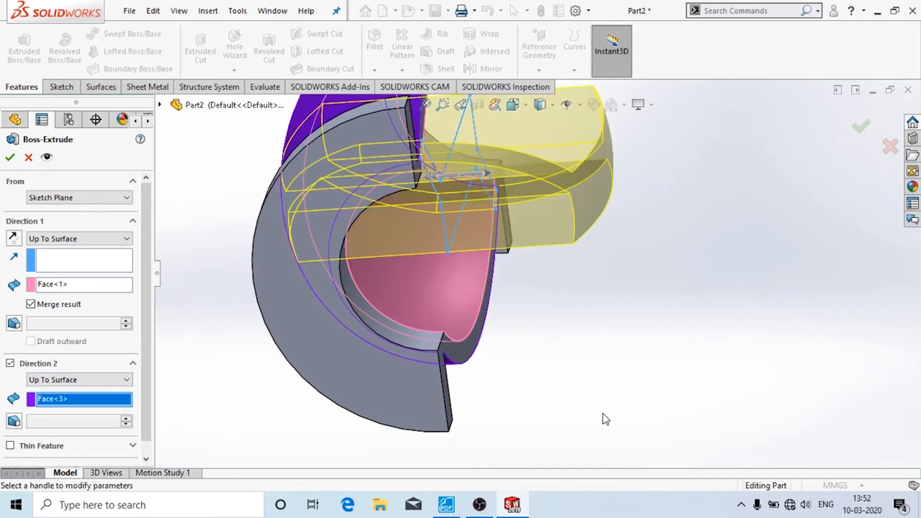
pyautogui.moveTo(605, 419); pyautogui.dragTo(494, 477, button='middle')
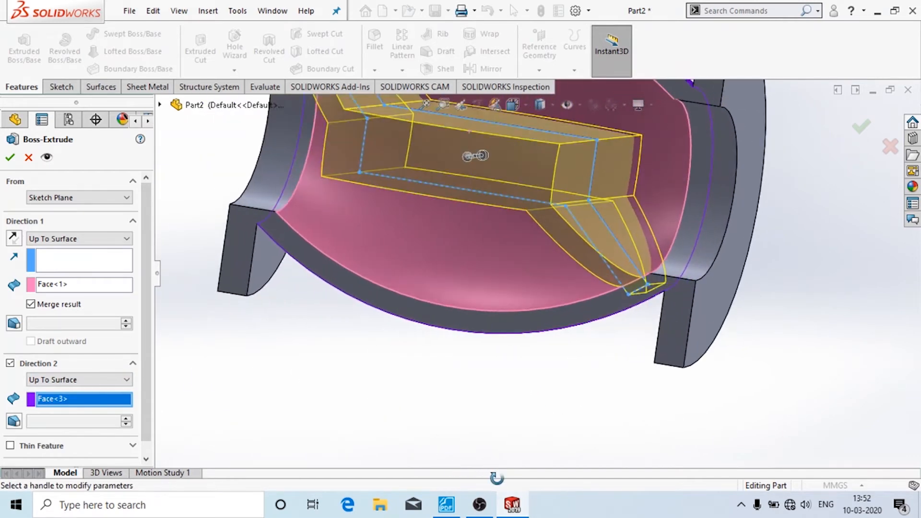
pyautogui.click(9, 160)
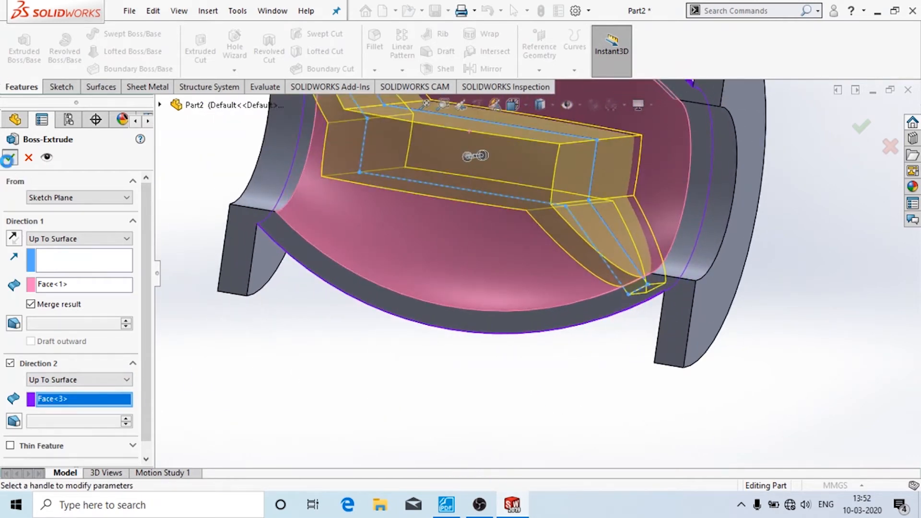
pyautogui.moveTo(261, 364)
pyautogui.mouseDown(button='middle')
pyautogui.moveTo(217, 387)
pyautogui.moveTo(260, 405)
pyautogui.moveTo(372, 411)
pyautogui.moveTo(307, 458)
pyautogui.moveTo(403, 308)
pyautogui.moveTo(424, 226)
pyautogui.mouseUp(button='middle')
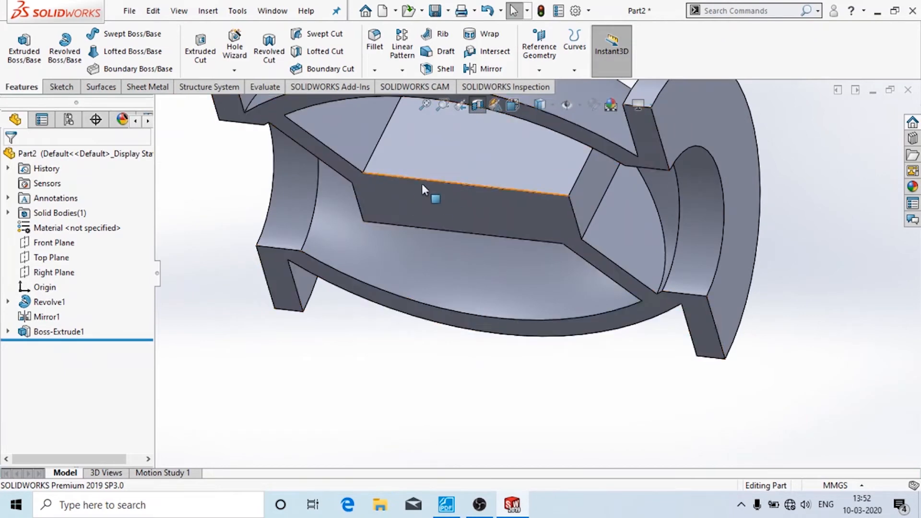
# - Start Sketch4 on the partition's flat top face, checking the PDF drawing in between
pyautogui.click(61, 87)
pyautogui.click(19, 43)
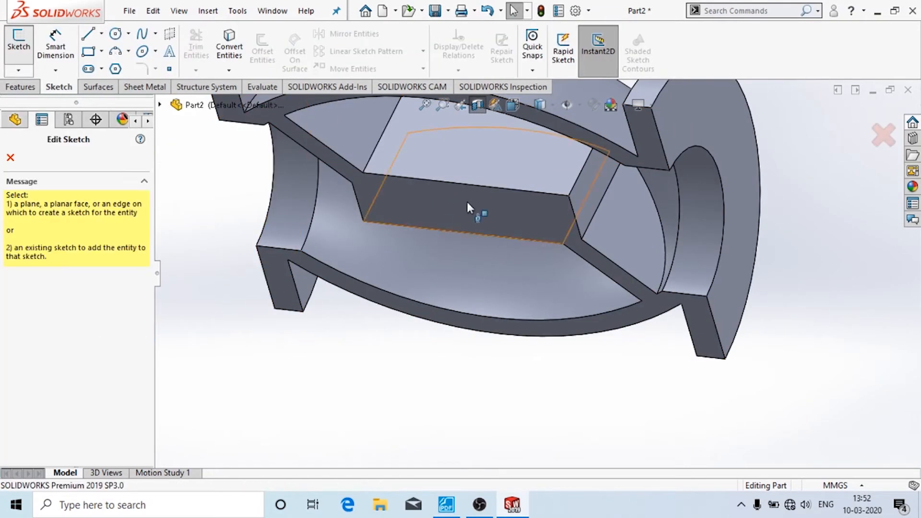
pyautogui.click(463, 166)
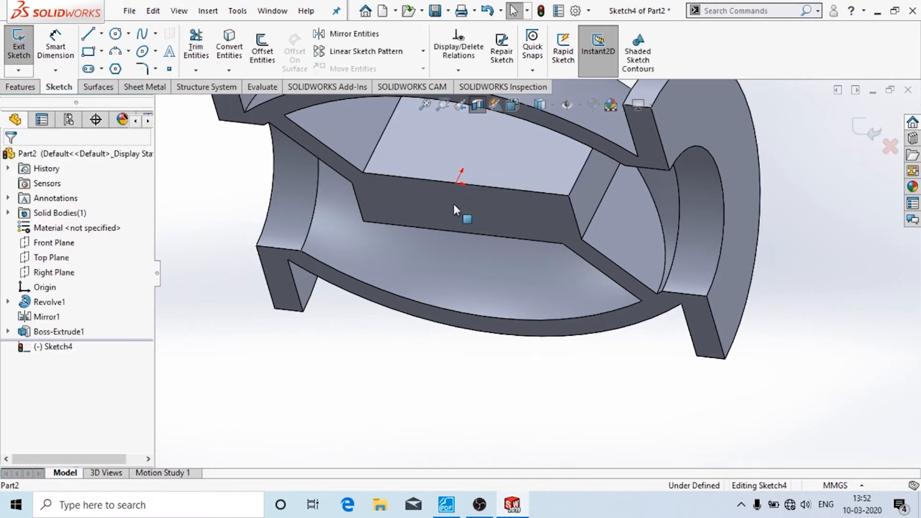
pyautogui.click(447, 505)
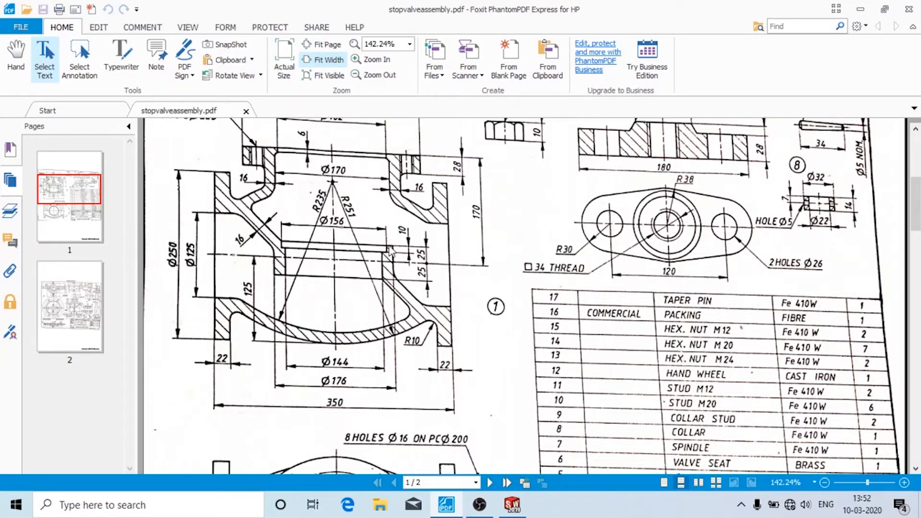
pyautogui.click(511, 503)
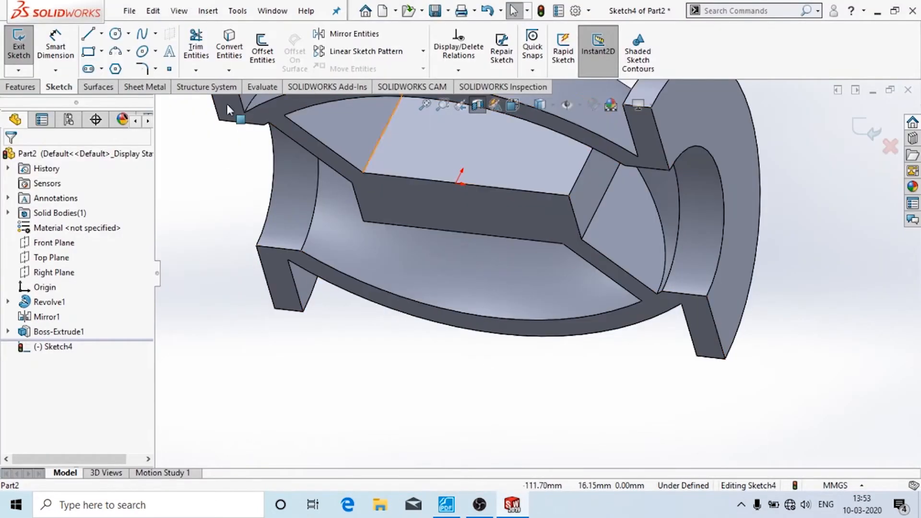
# - Draw a circle centred on the sketch origin and dimension its diameter to 156 mm
pyautogui.click(115, 34)
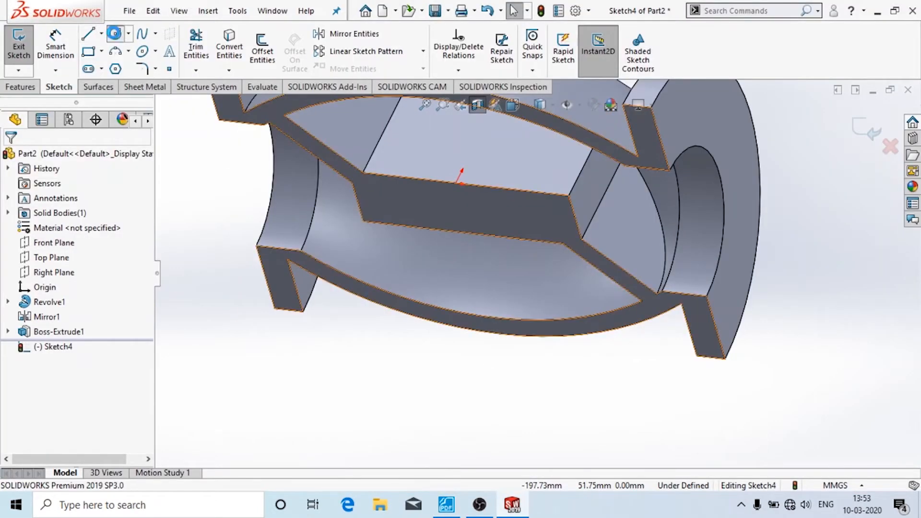
pyautogui.click(456, 184)
pyautogui.click(544, 194)
pyautogui.click(55, 45)
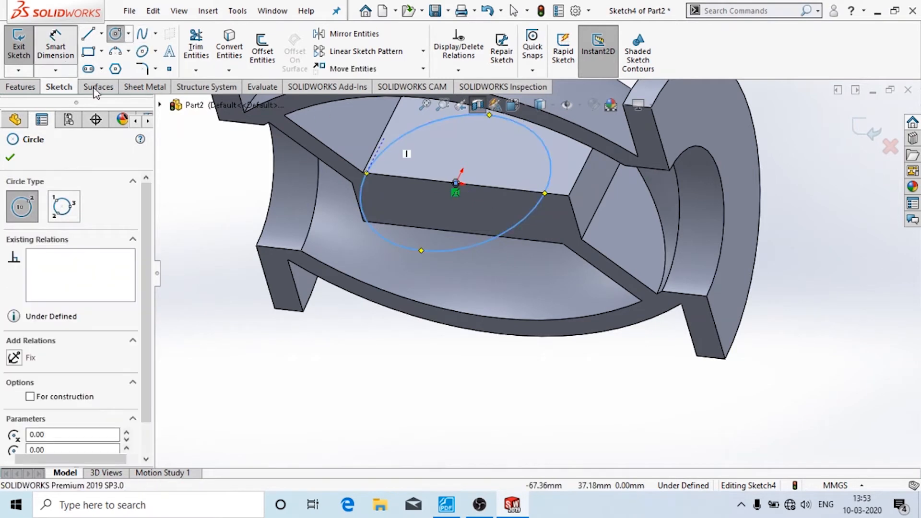
pyautogui.click(404, 227)
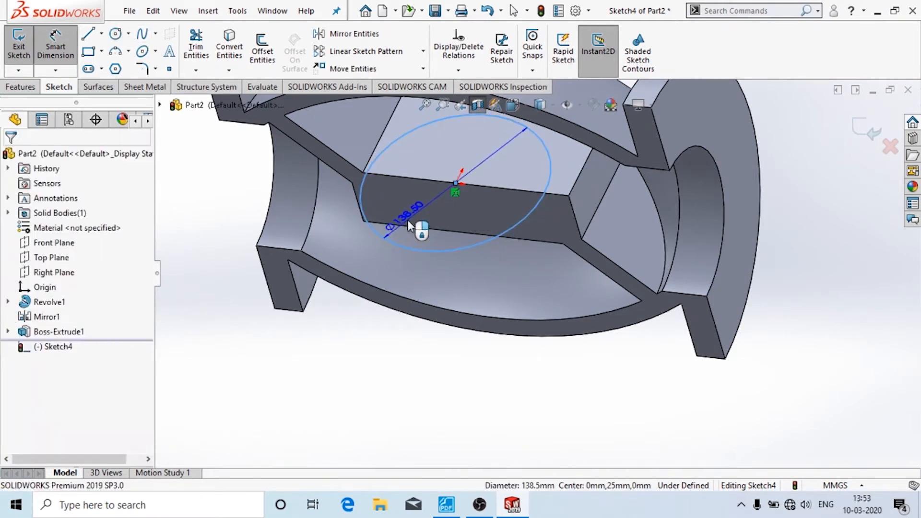
pyautogui.click(408, 221)
pyautogui.write('156')
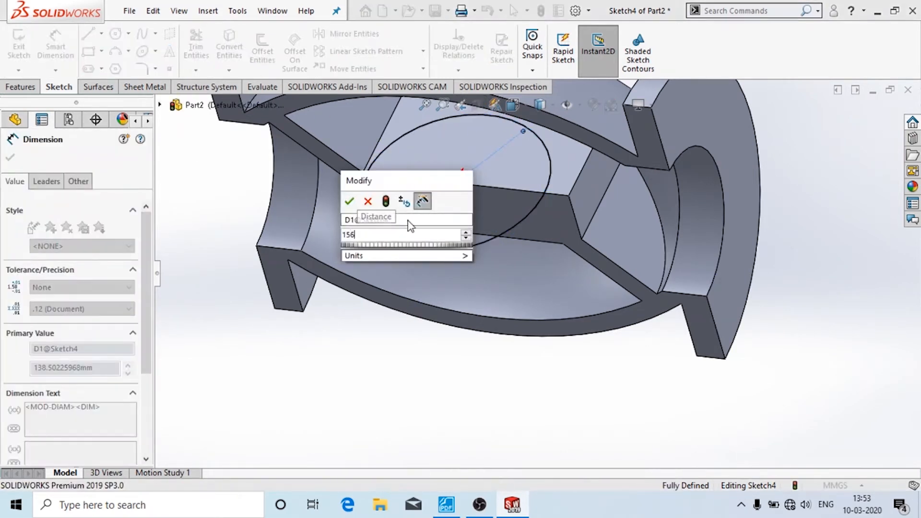
pyautogui.press('Return')
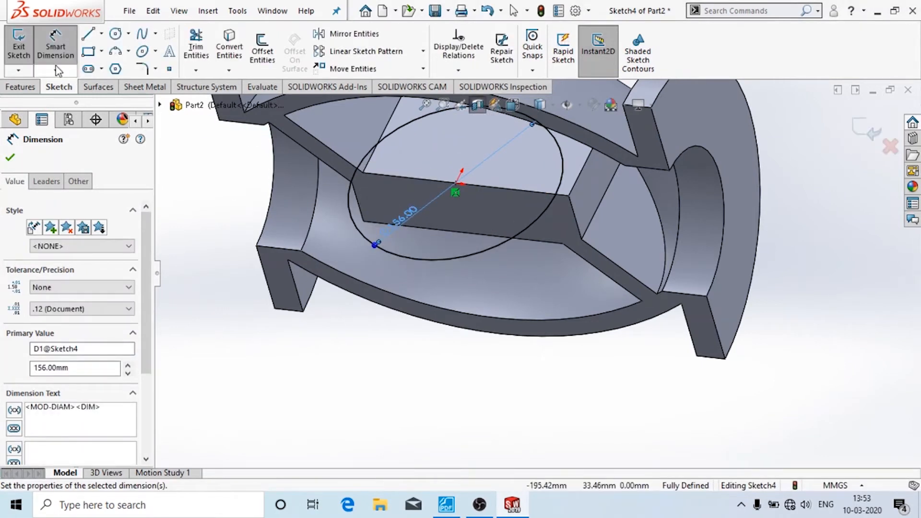
# - Exit Sketch4 and make a 10 mm Blind extruded cut from the circle
pyautogui.click(16, 47)
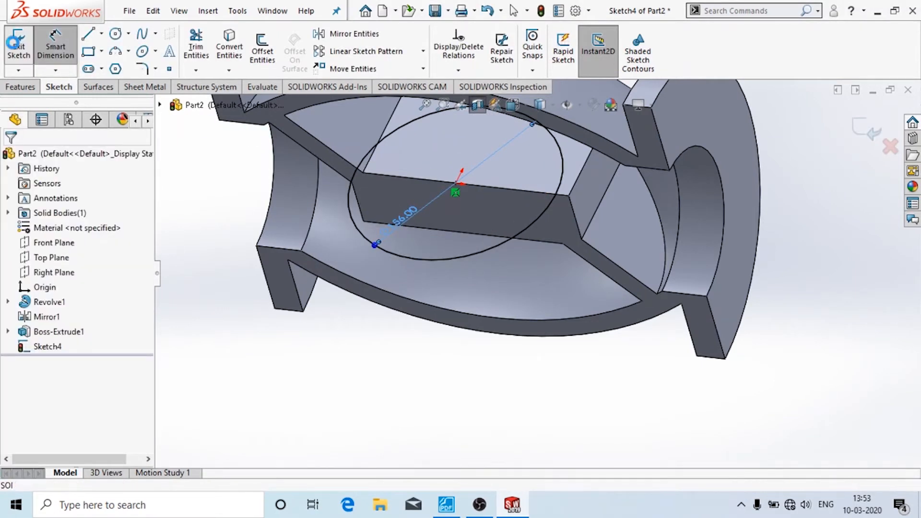
pyautogui.click(20, 87)
pyautogui.click(211, 53)
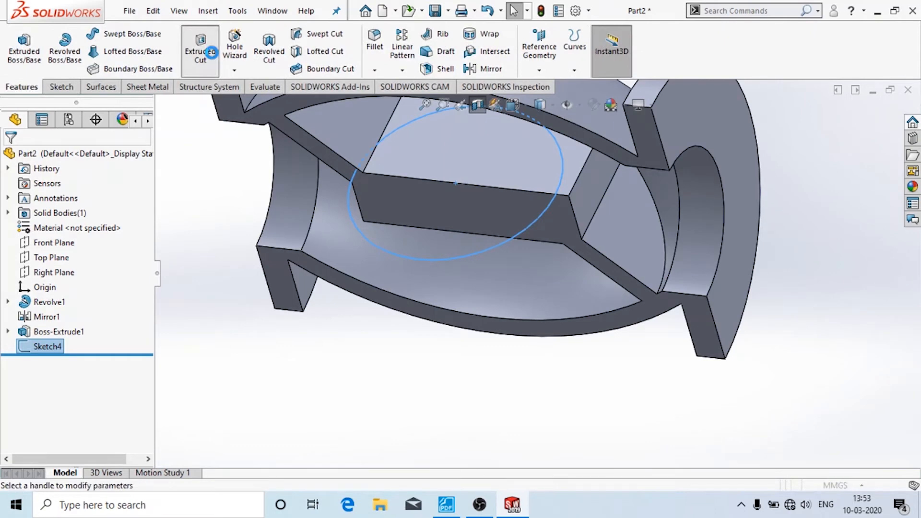
pyautogui.moveTo(343, 295); pyautogui.dragTo(434, 149, button='middle')
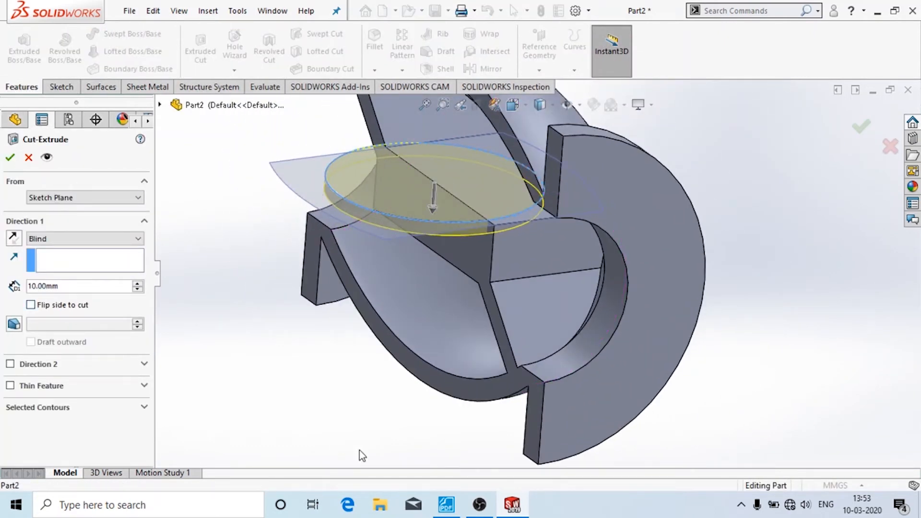
pyautogui.click(446, 505)
pyautogui.click(513, 505)
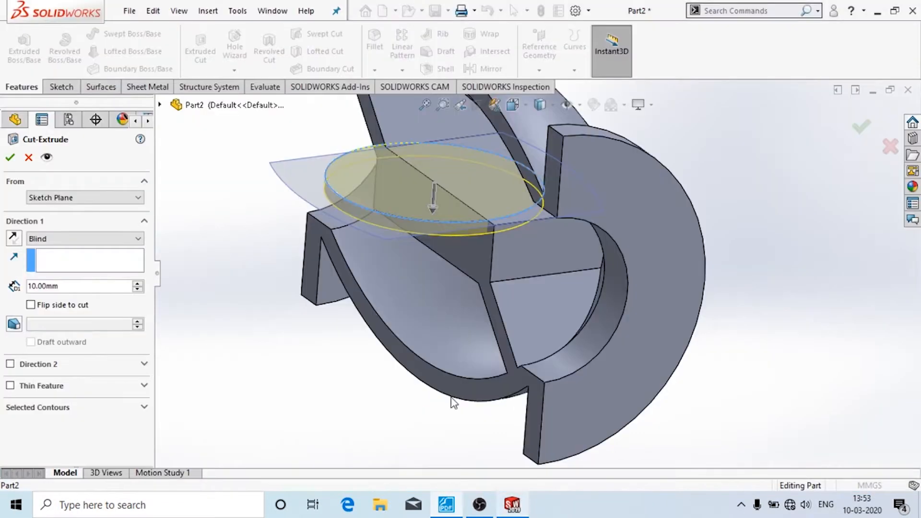
pyautogui.click(8, 157)
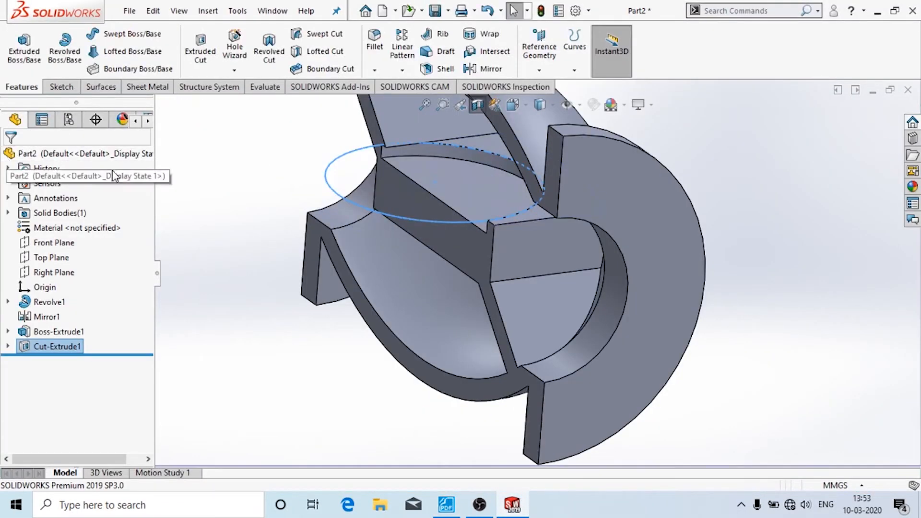
# - Start Sketch5 on the flat face left by the cut, after checking the drawing
pyautogui.click(484, 174)
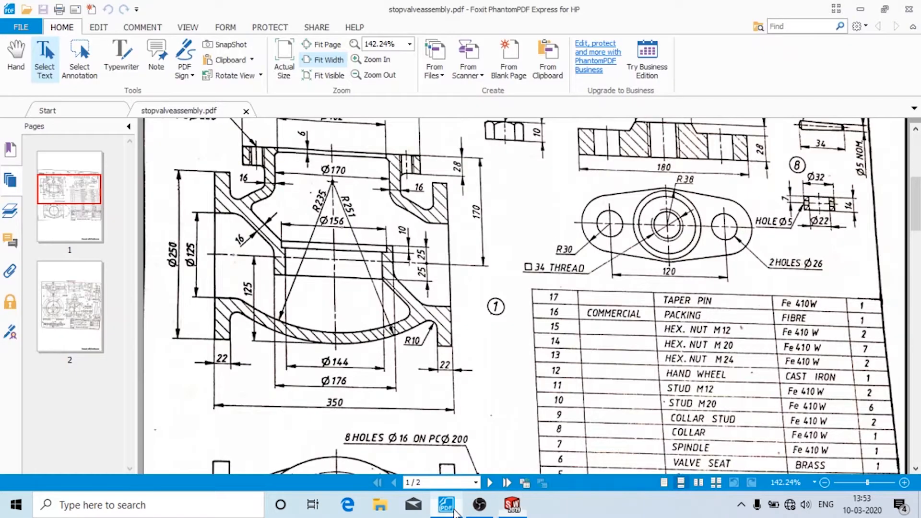
pyautogui.click(452, 509)
pyautogui.click(513, 505)
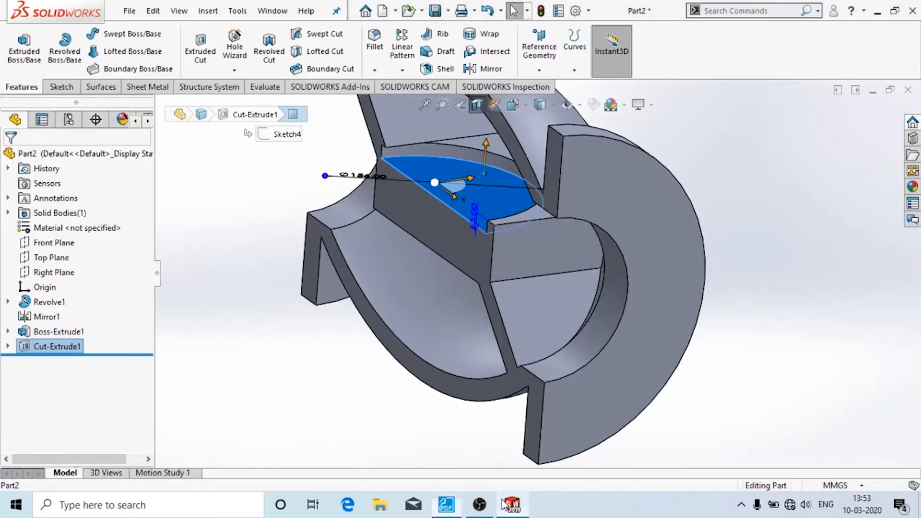
pyautogui.click(58, 87)
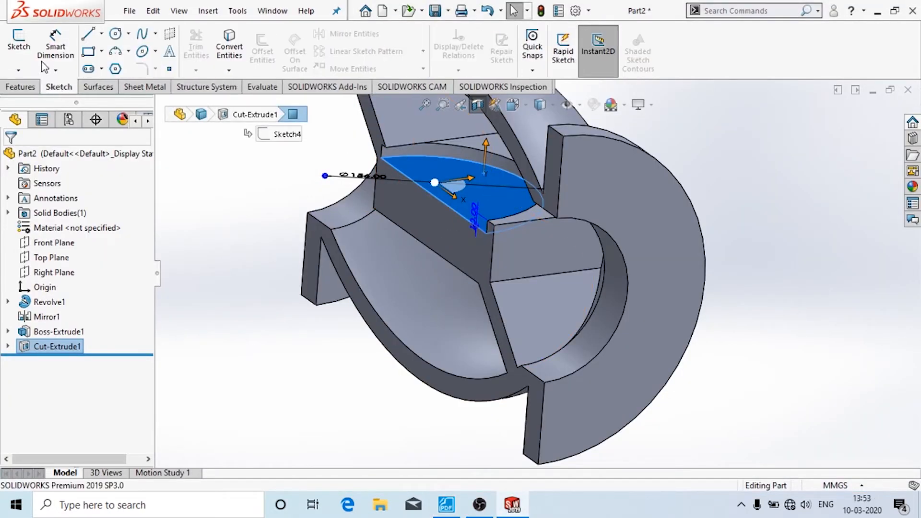
pyautogui.click(18, 45)
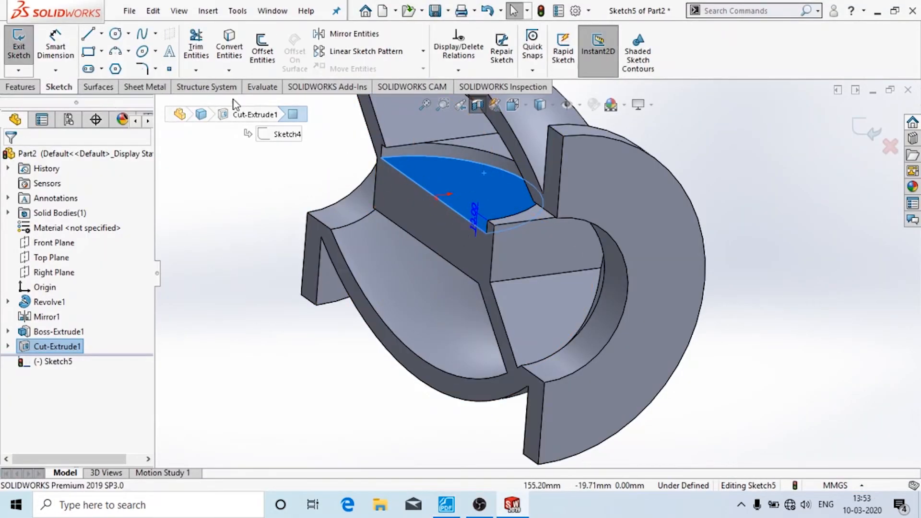
# - Draw a 144 mm diameter circle at the origin and exit the sketch
pyautogui.click(116, 33)
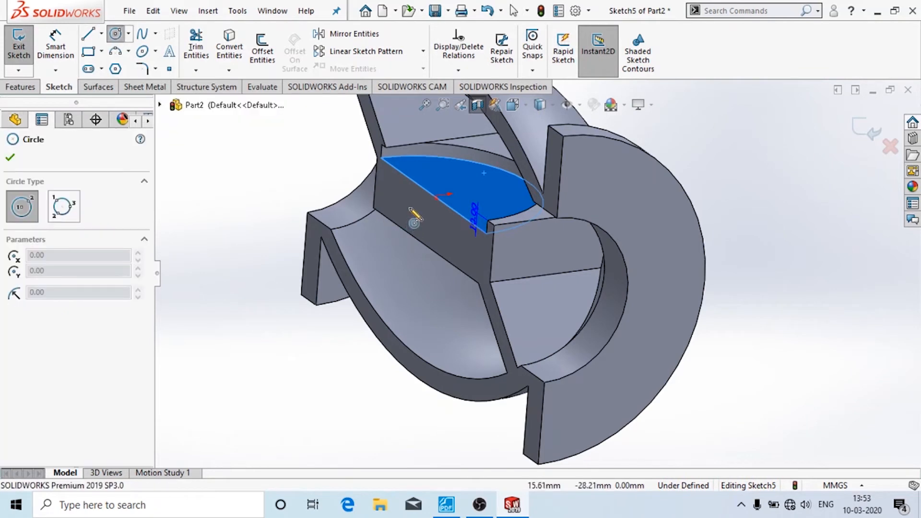
pyautogui.click(434, 196)
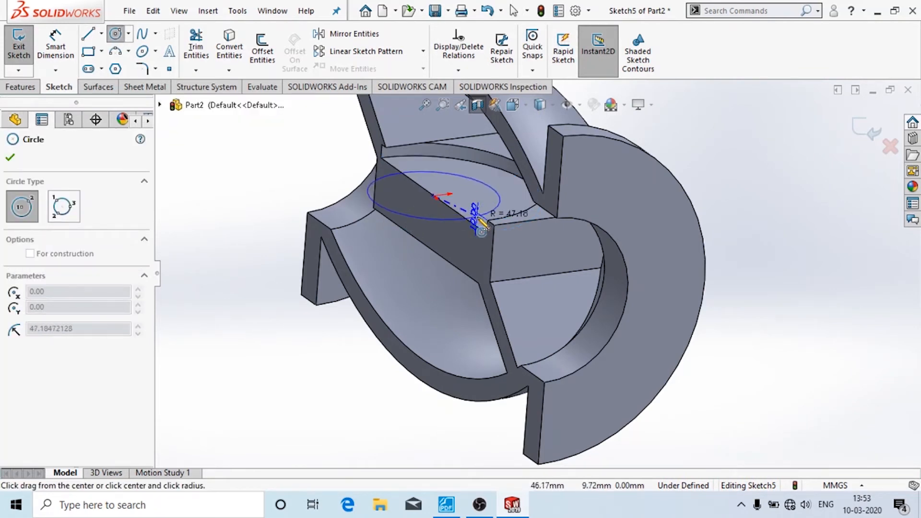
pyautogui.click(499, 208)
pyautogui.click(55, 48)
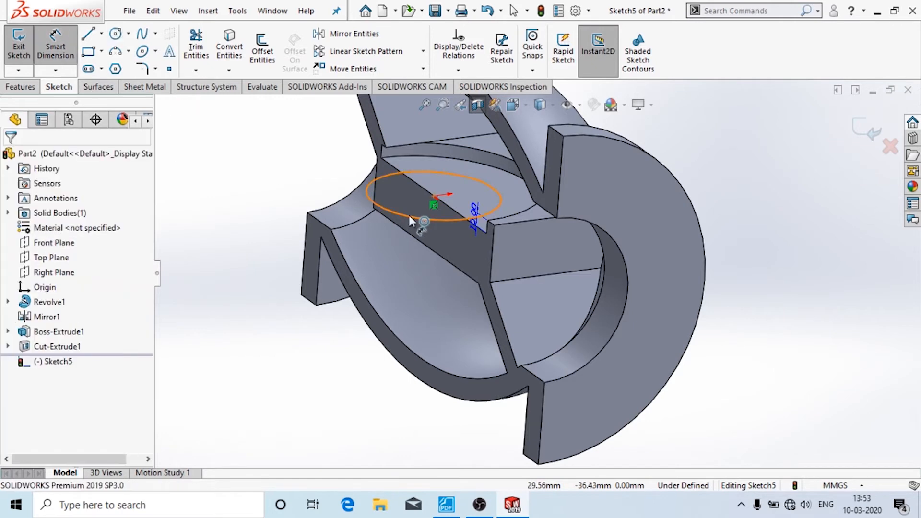
pyautogui.click(368, 204)
pyautogui.click(287, 174)
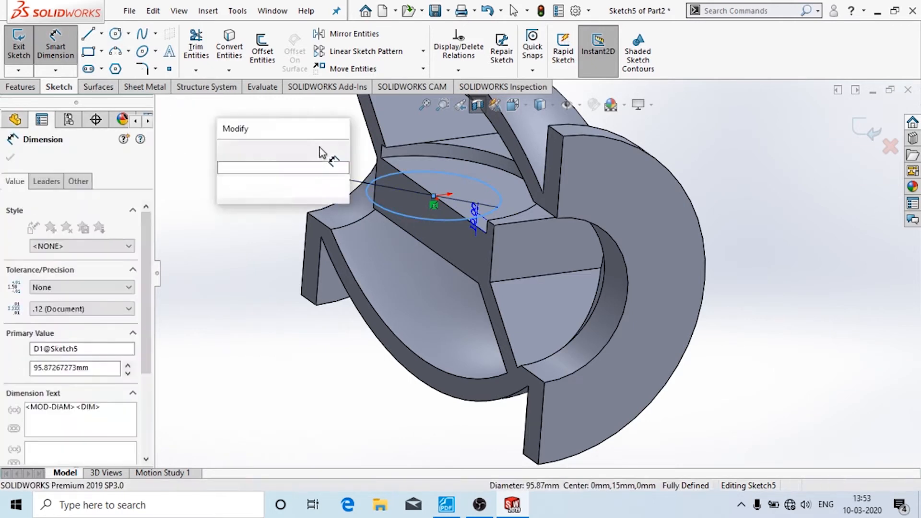
pyautogui.write('144')
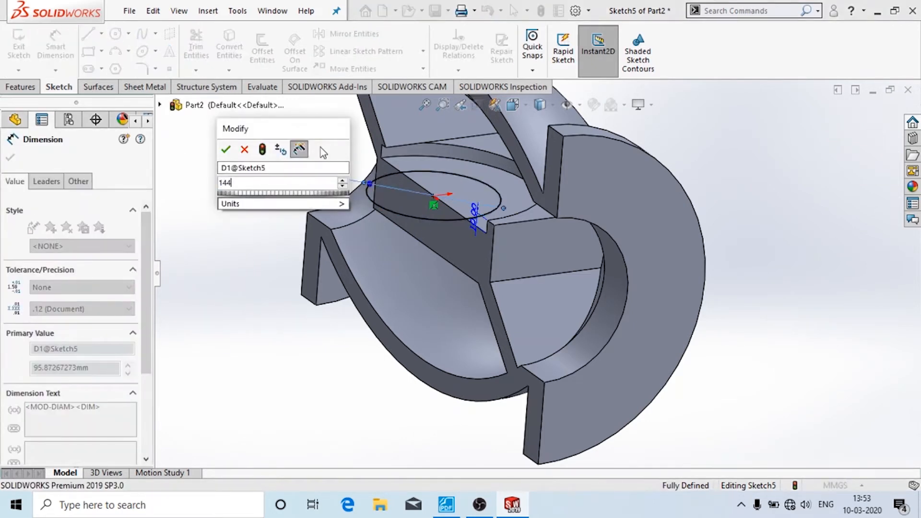
pyautogui.click(226, 149)
pyautogui.moveTo(253, 116); pyautogui.dragTo(247, 224, button='middle')
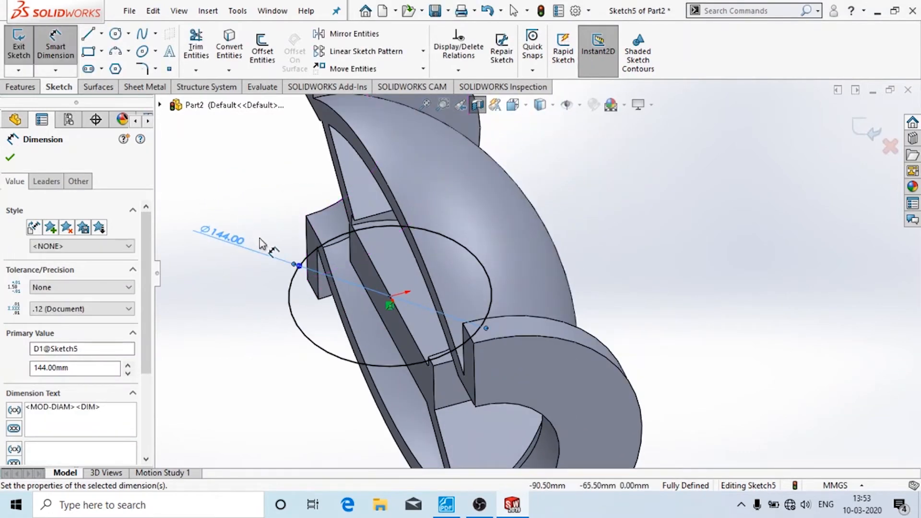
pyautogui.click(18, 41)
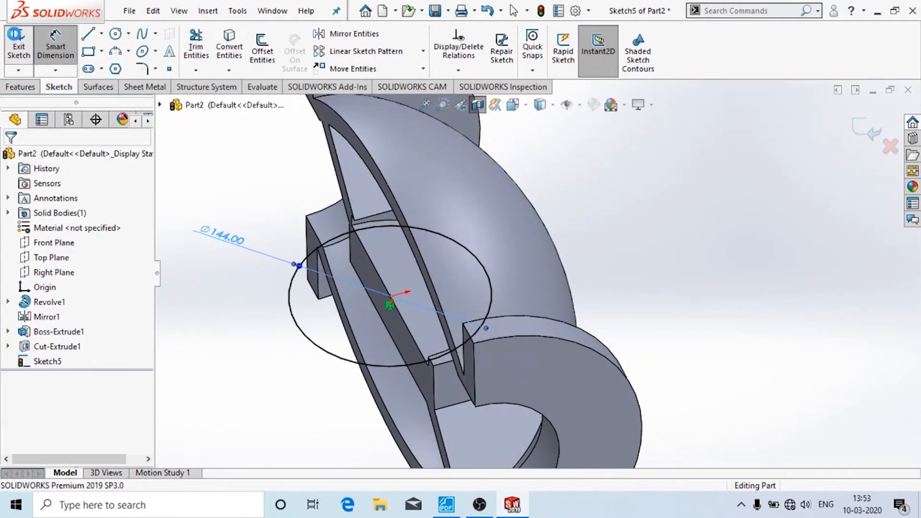
# - Cut the Sketch5 circle Up To Next through the partition and inspect the seat opening
pyautogui.click(200, 48)
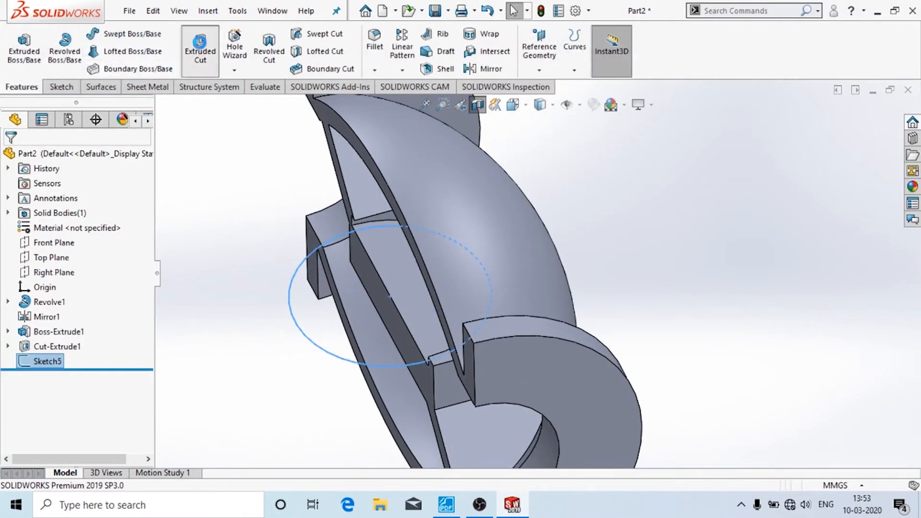
pyautogui.moveTo(268, 324); pyautogui.dragTo(363, 198, button='middle')
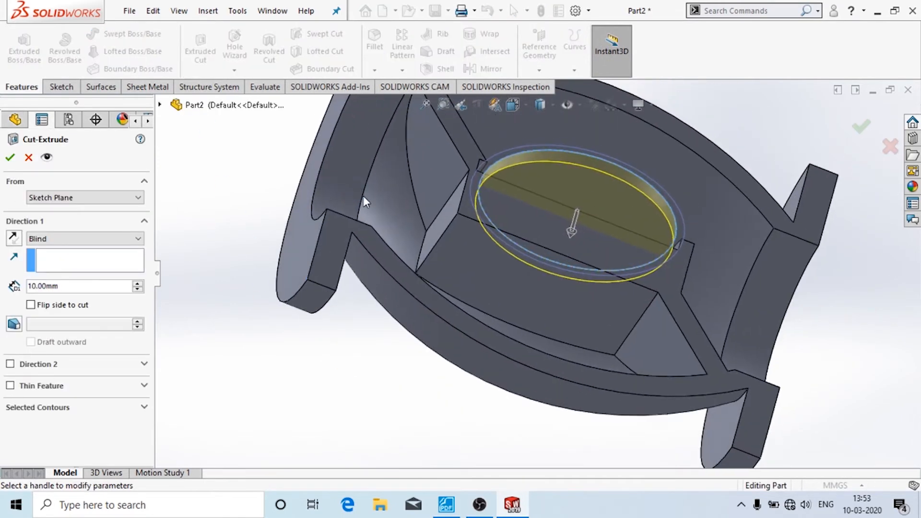
pyautogui.click(76, 238)
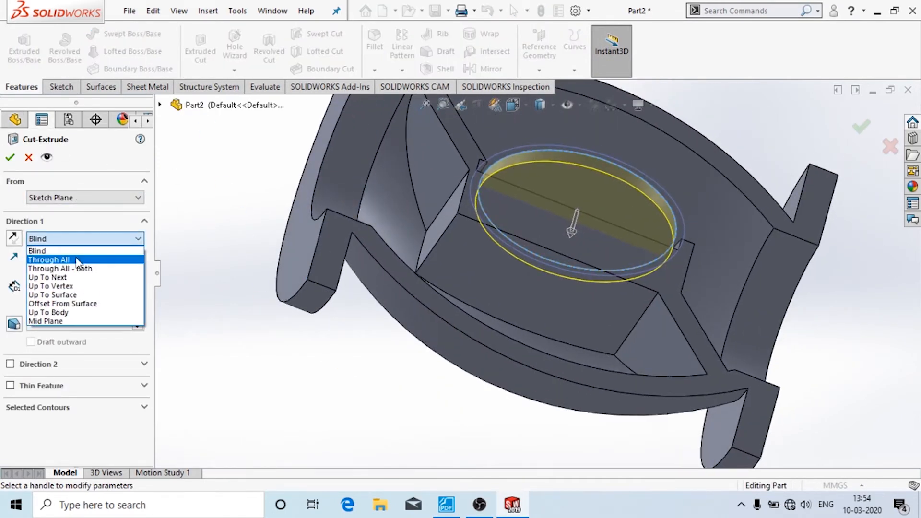
pyautogui.click(76, 278)
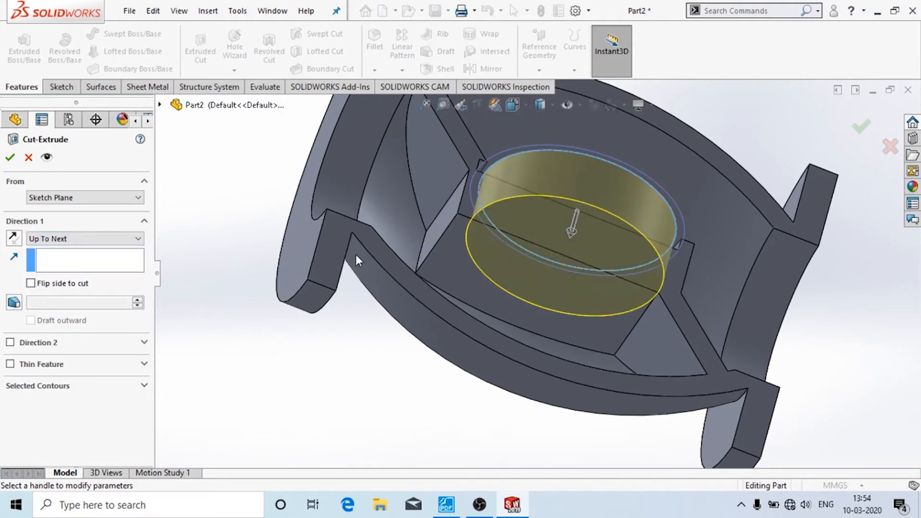
pyautogui.moveTo(355, 254); pyautogui.dragTo(286, 348, button='middle')
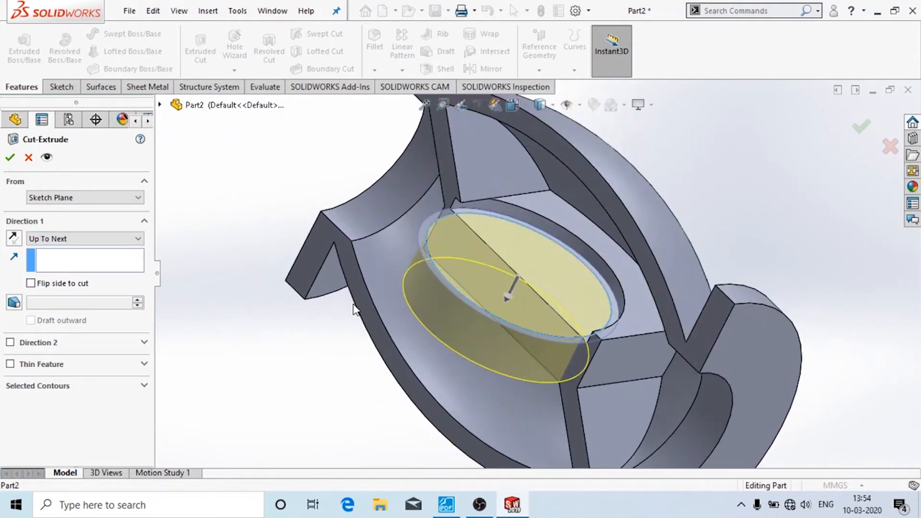
pyautogui.moveTo(363, 361); pyautogui.dragTo(444, 375, button='middle')
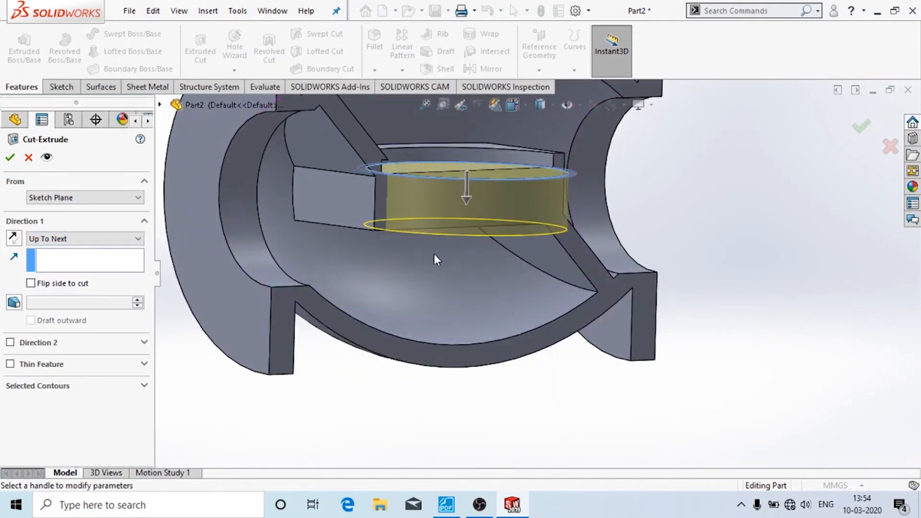
pyautogui.click(10, 158)
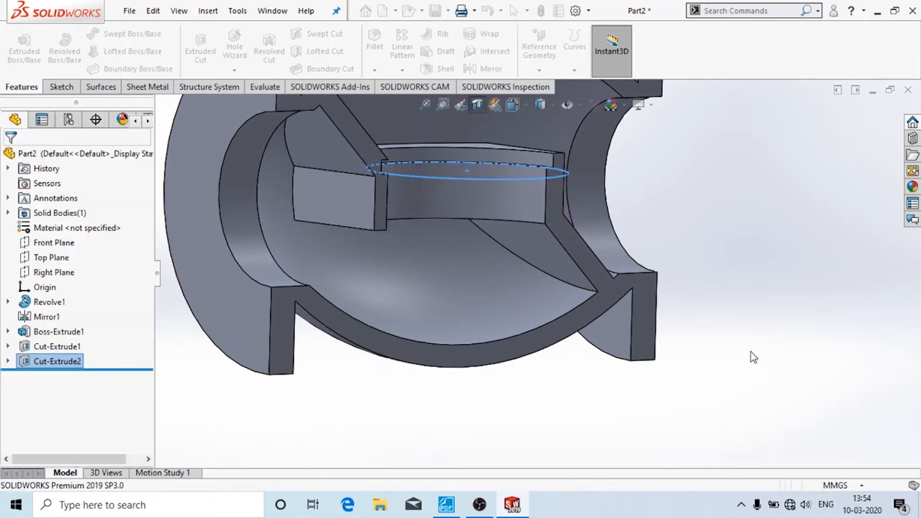
pyautogui.moveTo(773, 236); pyautogui.dragTo(674, 318, button='middle')
pyautogui.click(518, 419)
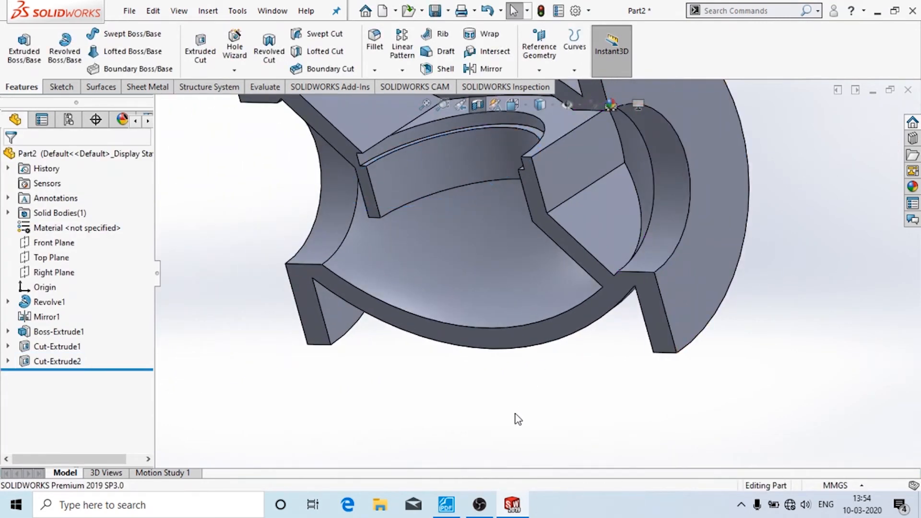
pyautogui.moveTo(434, 382); pyautogui.dragTo(479, 279, button='middle')
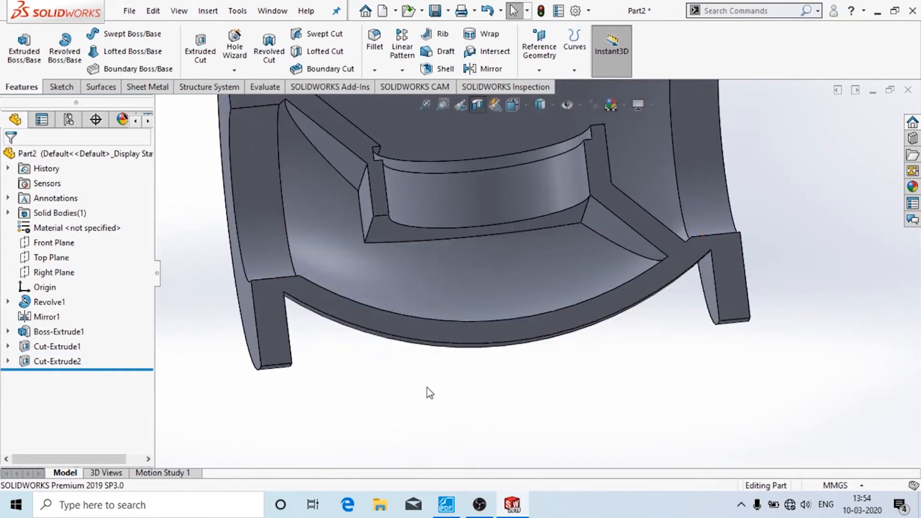
pyautogui.scroll(5, 454, 389)
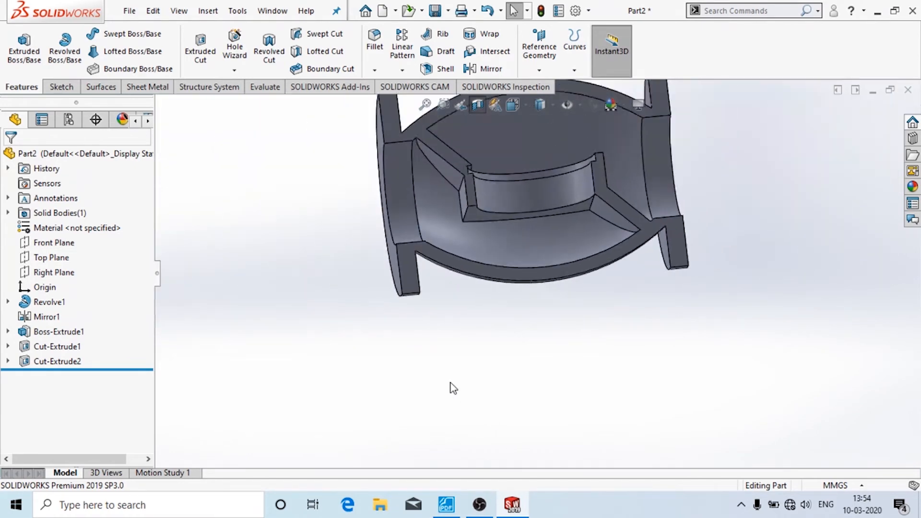
# - Make the Top Plane visible in the model
pyautogui.click(48, 258)
pyautogui.moveTo(232, 230)
pyautogui.mouseDown(button='middle')
pyautogui.moveTo(282, 255)
pyautogui.moveTo(235, 335)
pyautogui.moveTo(240, 353)
pyautogui.mouseUp(button='middle')
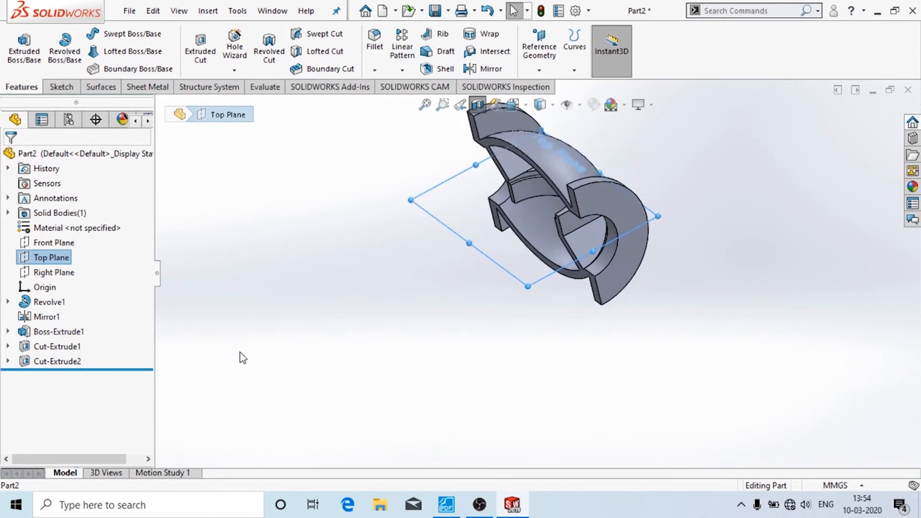
pyautogui.rightClick(48, 261)
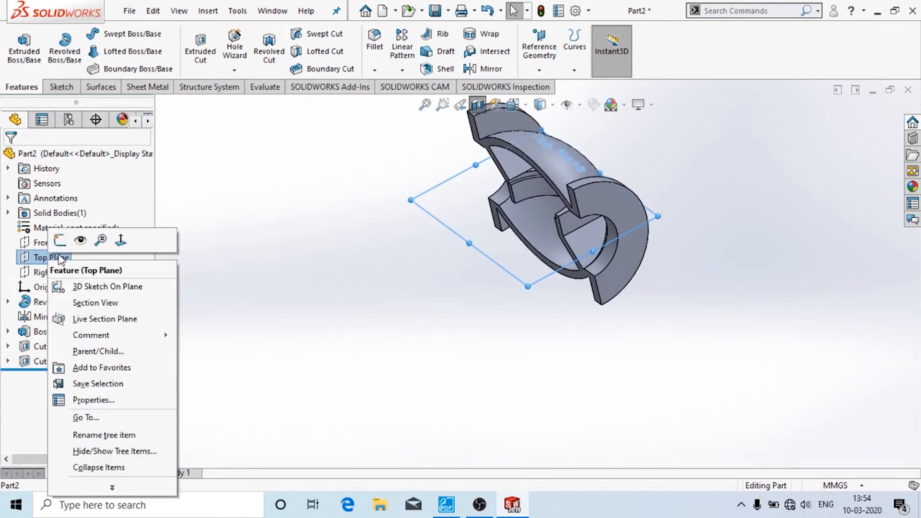
pyautogui.click(80, 243)
pyautogui.click(227, 272)
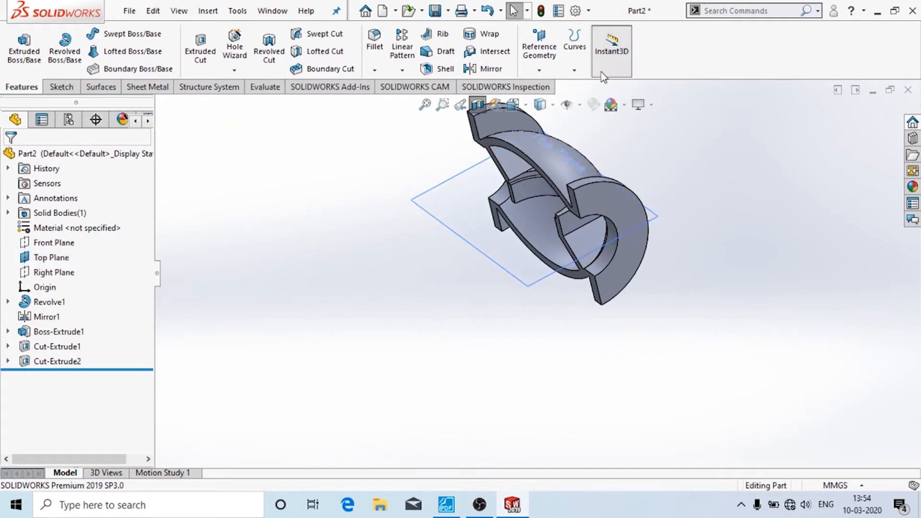
# - Start a new reference plane using the Top Plane as its reference, checking the PDF drawing
pyautogui.click(549, 72)
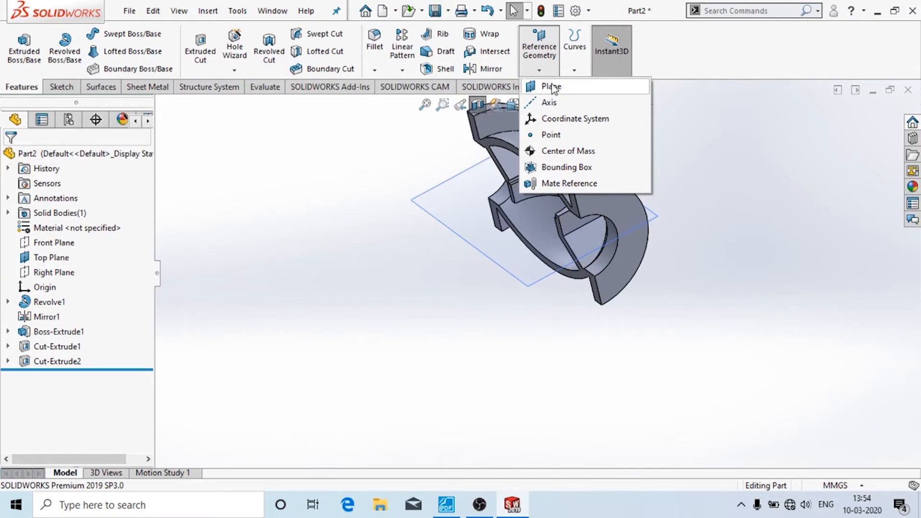
pyautogui.click(552, 86)
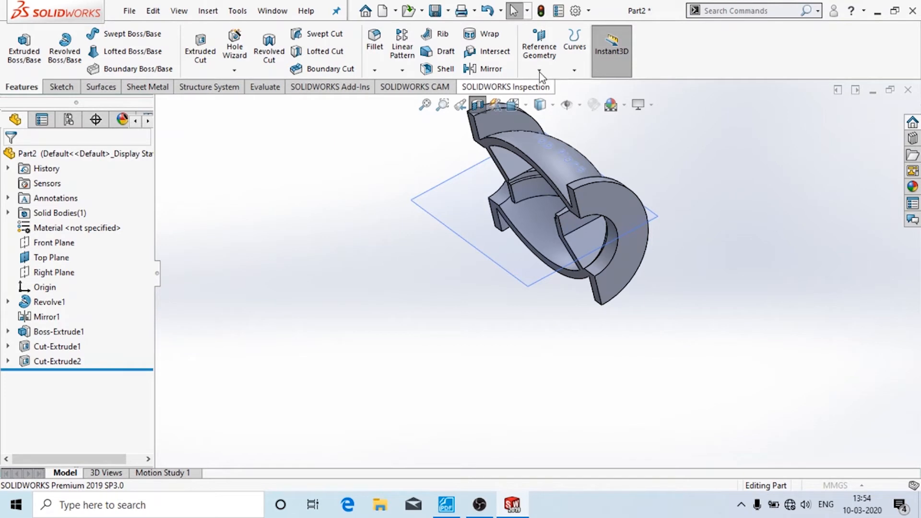
pyautogui.click(534, 281)
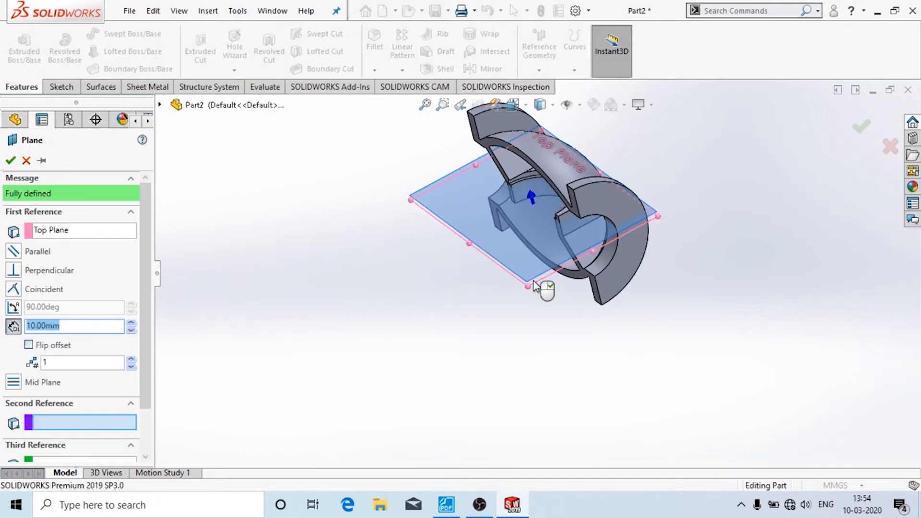
pyautogui.click(446, 504)
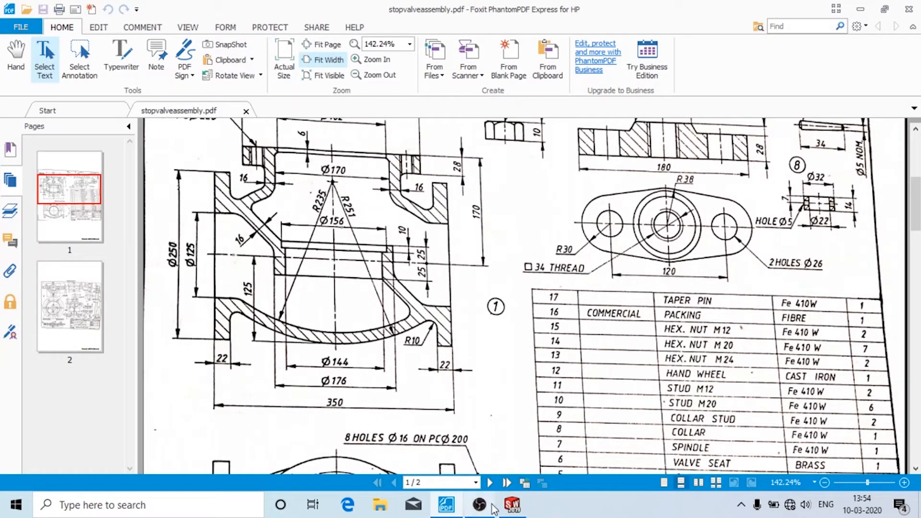
pyautogui.click(513, 504)
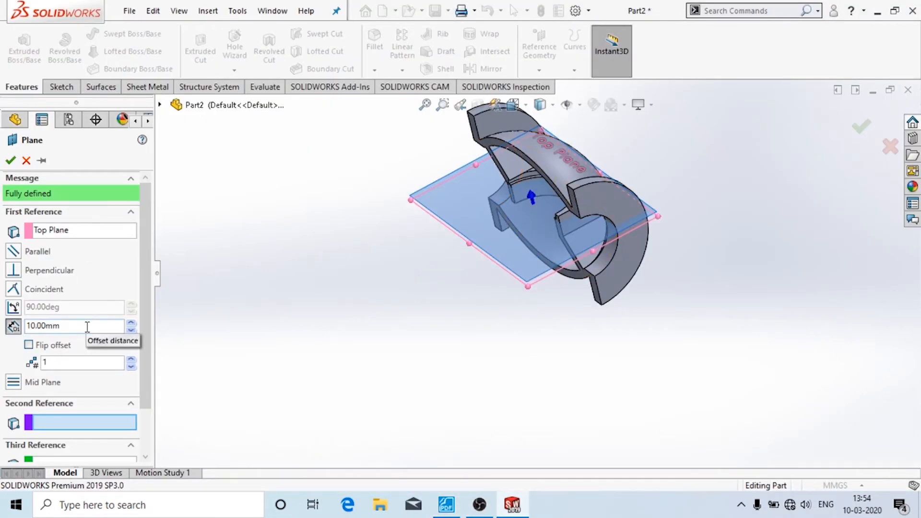
# - Set the offset to 170 mm above the Top Plane and confirm Plane1
pyautogui.moveTo(85, 328); pyautogui.dragTo(4, 328)
pyautogui.write('17')
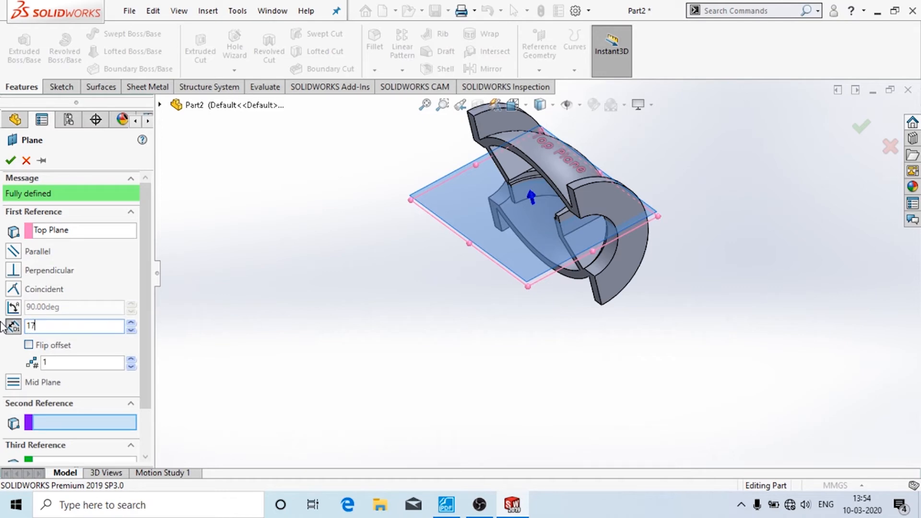
pyautogui.write('0')
pyautogui.press('Return')
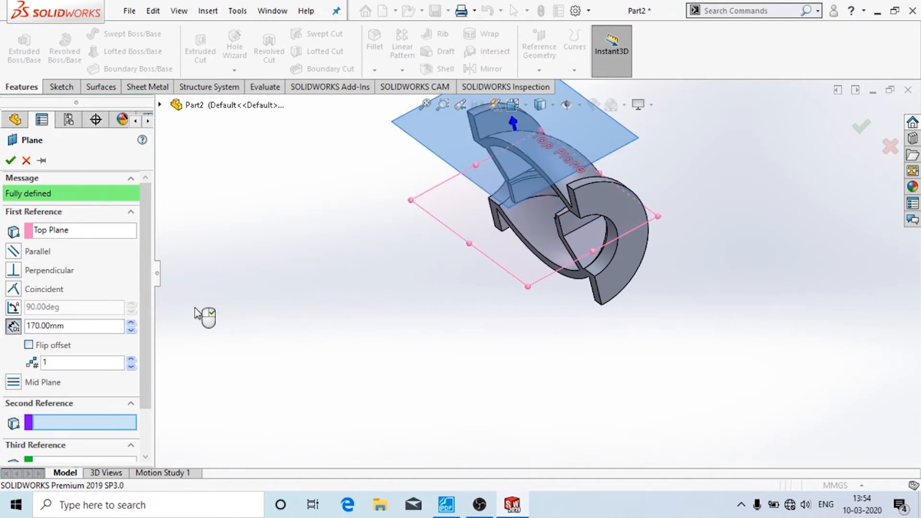
pyautogui.moveTo(385, 376); pyautogui.dragTo(471, 318, button='middle')
pyautogui.click(29, 350)
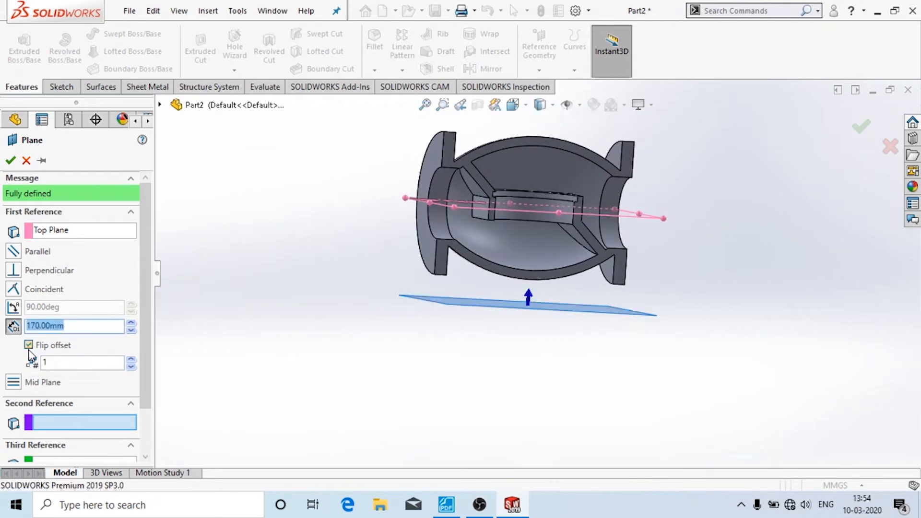
pyautogui.click(29, 351)
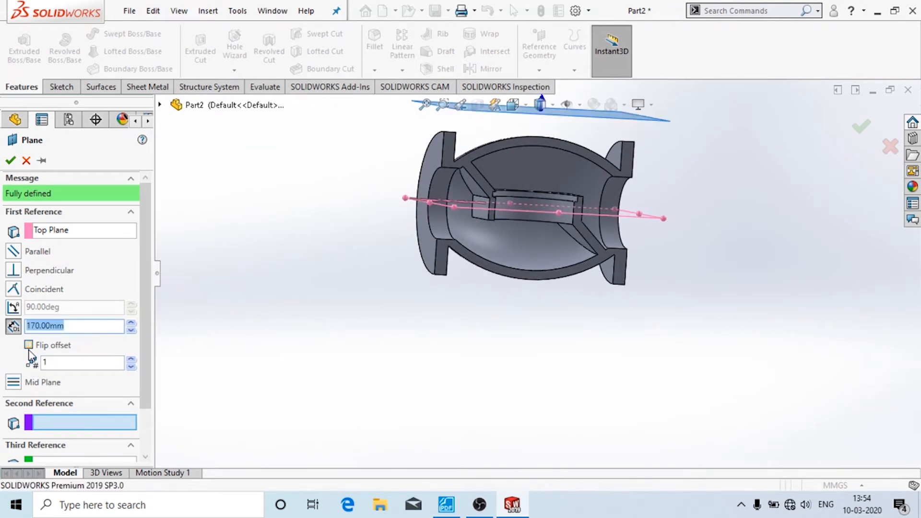
pyautogui.click(11, 161)
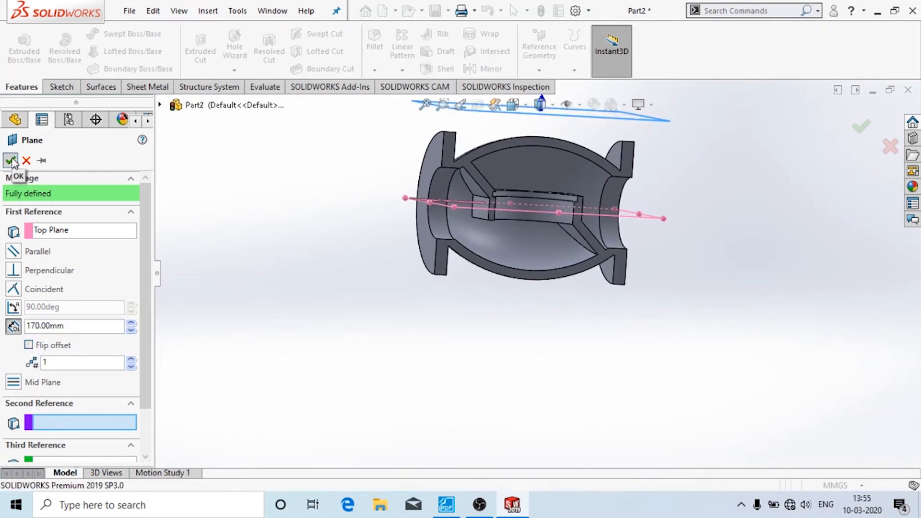
pyautogui.moveTo(800, 331); pyautogui.dragTo(660, 410, button='middle')
# - Hide the Top Plane
pyautogui.click(492, 270)
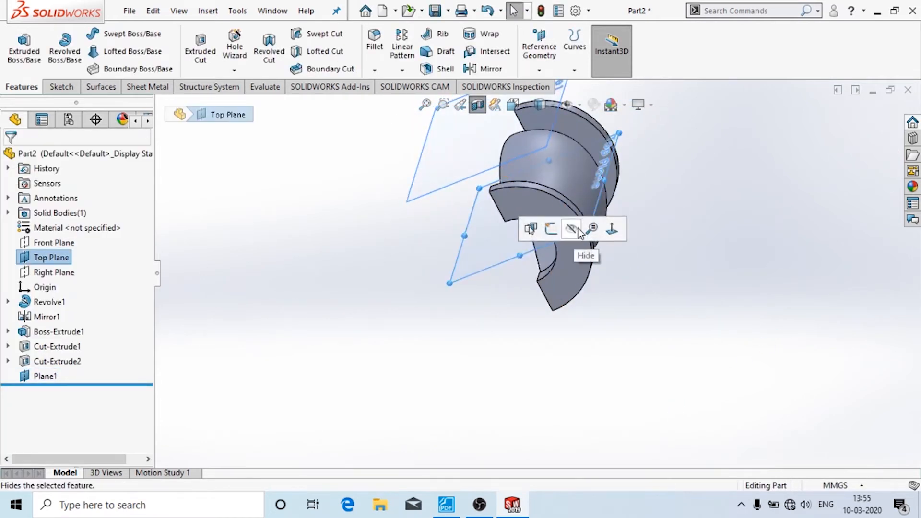
pyautogui.click(571, 229)
pyautogui.moveTo(447, 272); pyautogui.dragTo(562, 206, button='middle')
# - Open Sketch6 on Plane1 with the Circle tool, then view the stop valve drawing PDF
pyautogui.click(596, 149)
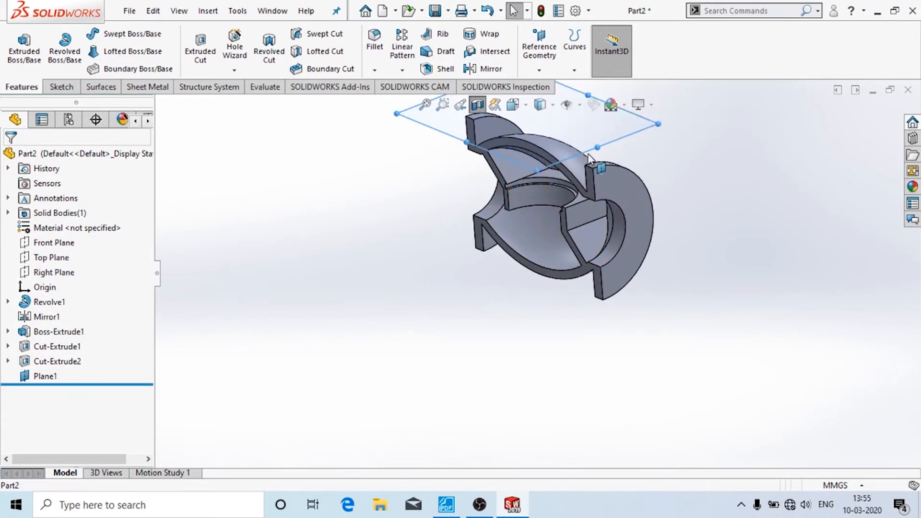
pyautogui.click(61, 88)
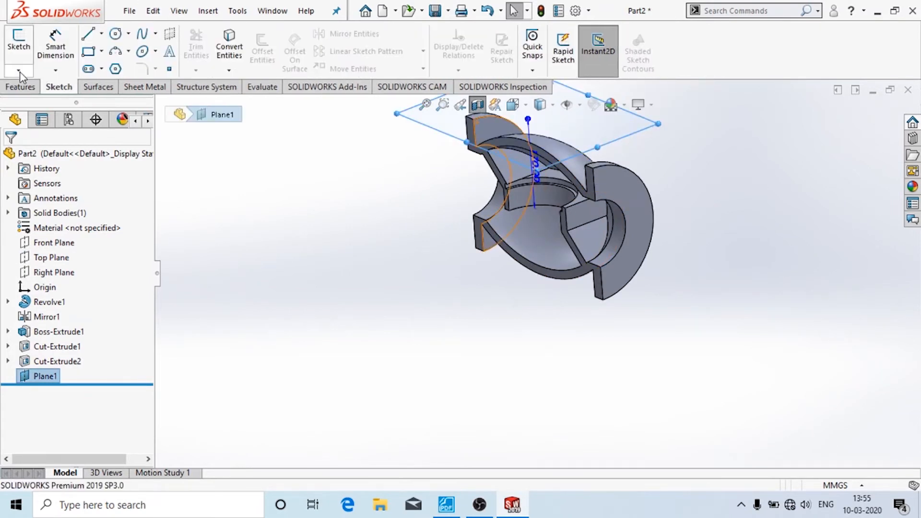
pyautogui.click(18, 70)
pyautogui.click(34, 83)
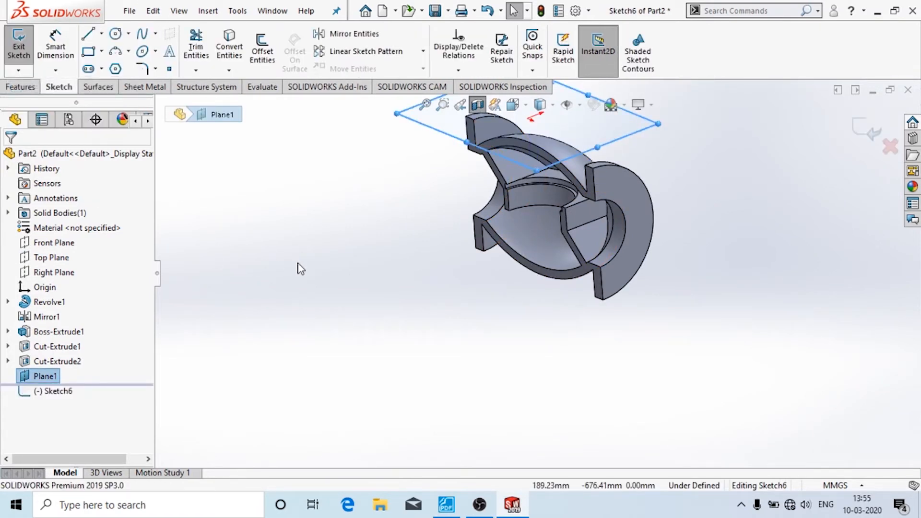
pyautogui.click(116, 33)
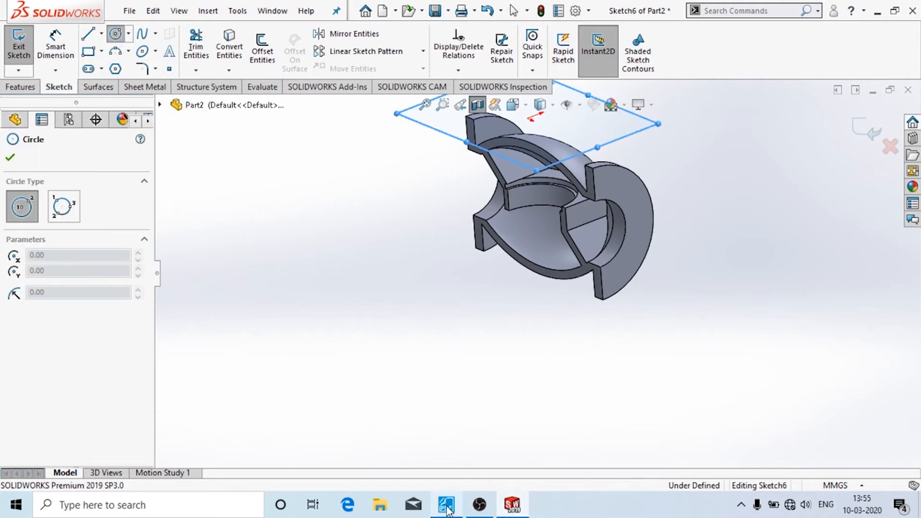
pyautogui.click(446, 506)
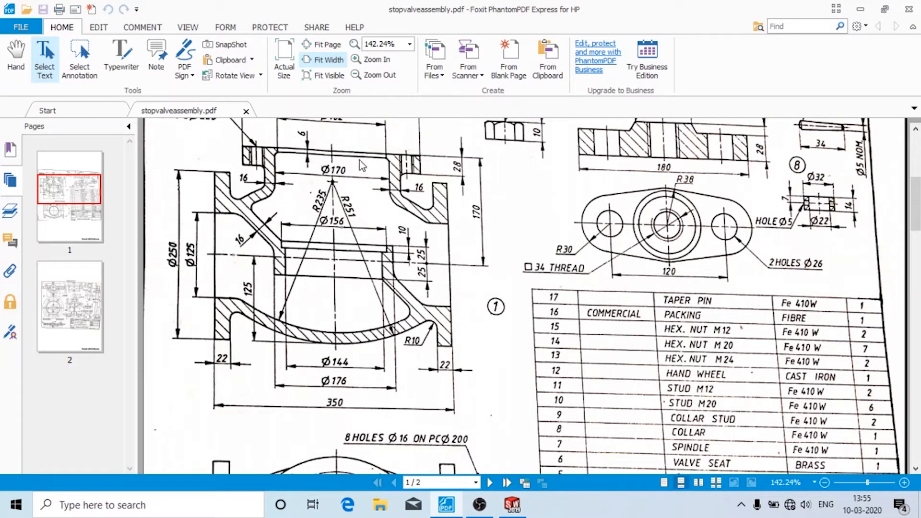
pyautogui.scroll(2, 248, 192)
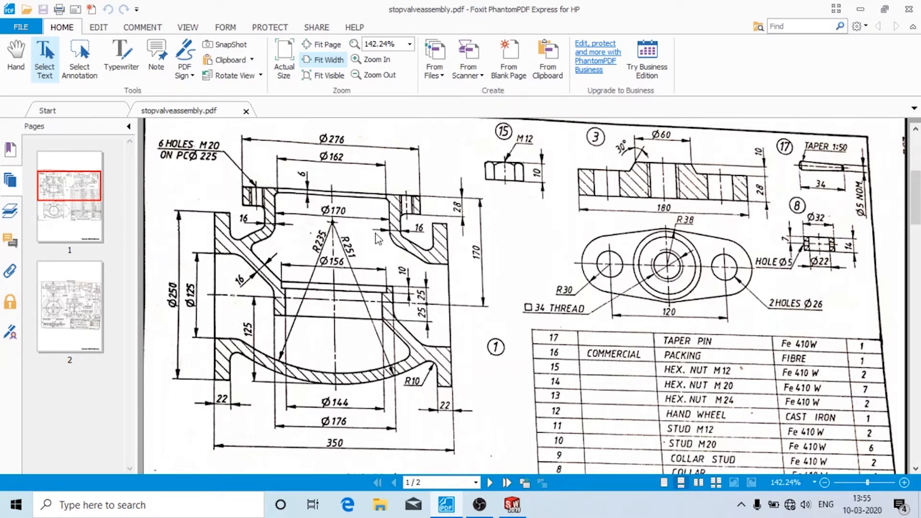
# - Draw a circle centred on the origin of Plane1 and dimension it to Ø176
pyautogui.click(513, 504)
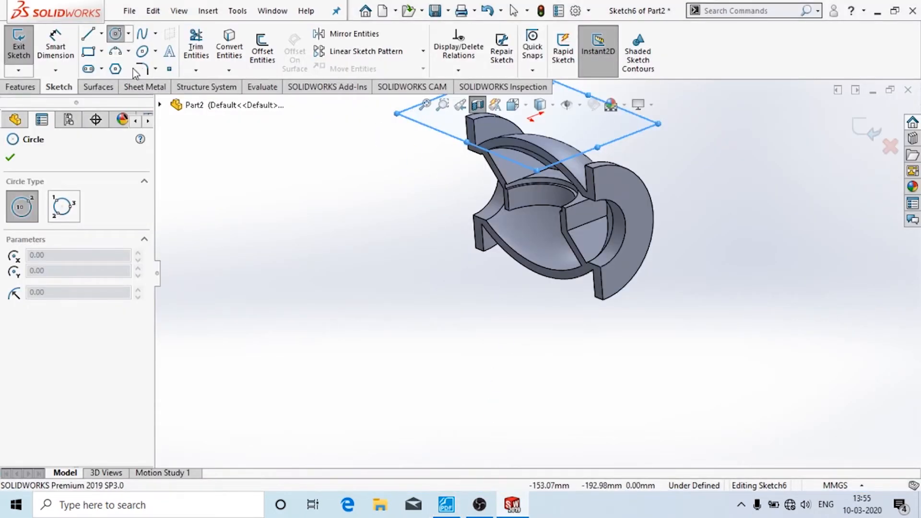
pyautogui.click(528, 118)
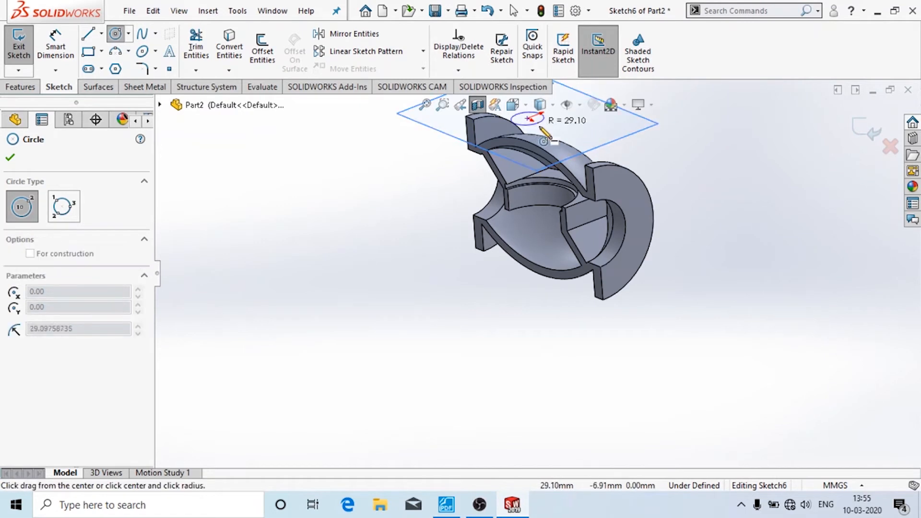
pyautogui.click(566, 133)
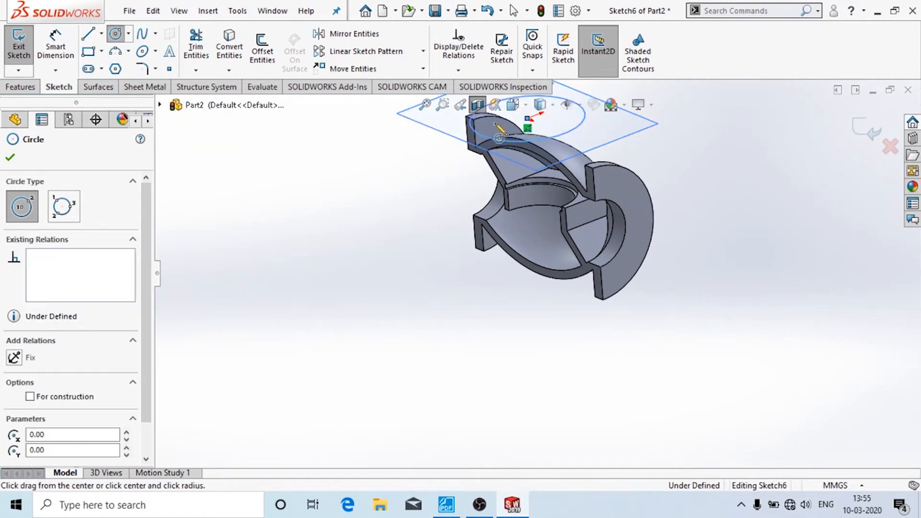
pyautogui.click(55, 36)
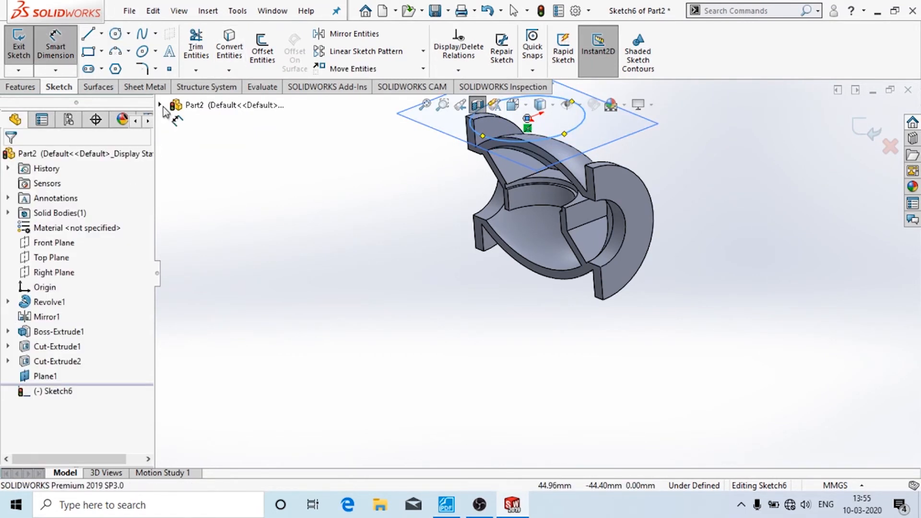
pyautogui.click(531, 142)
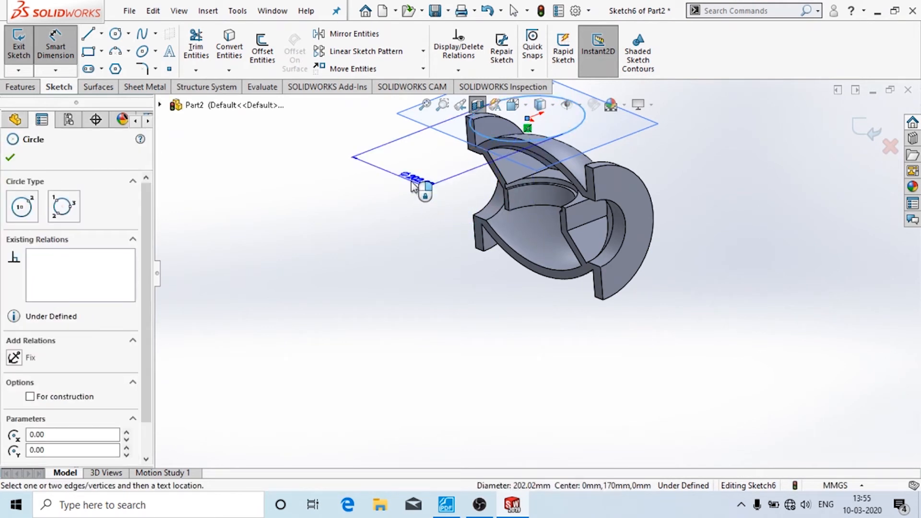
pyautogui.click(416, 186)
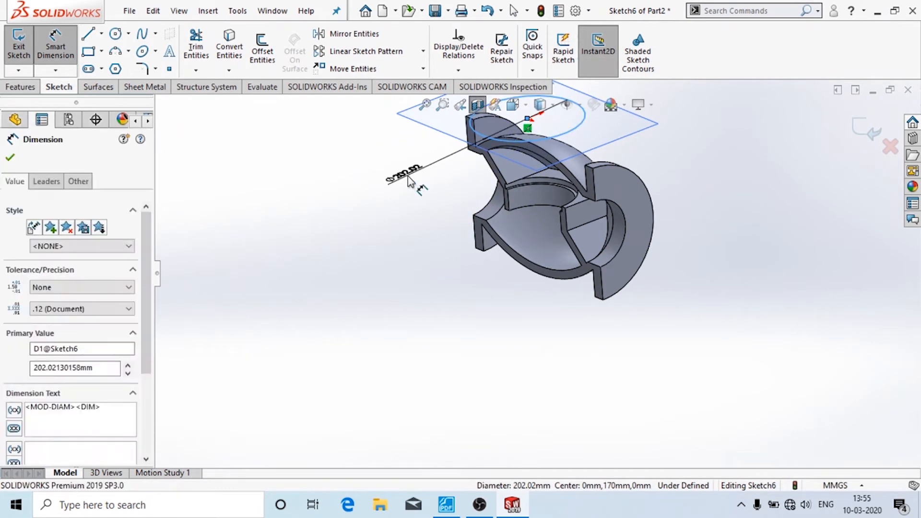
pyautogui.write('176')
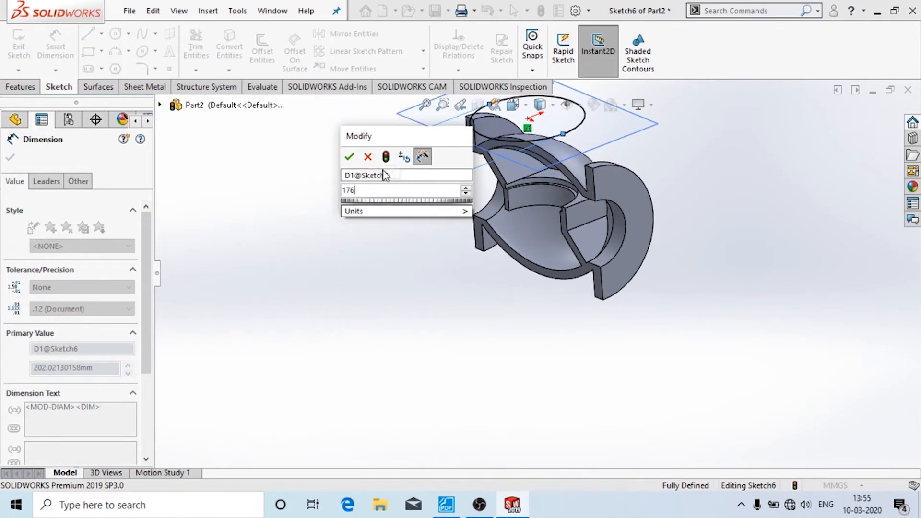
pyautogui.click(350, 157)
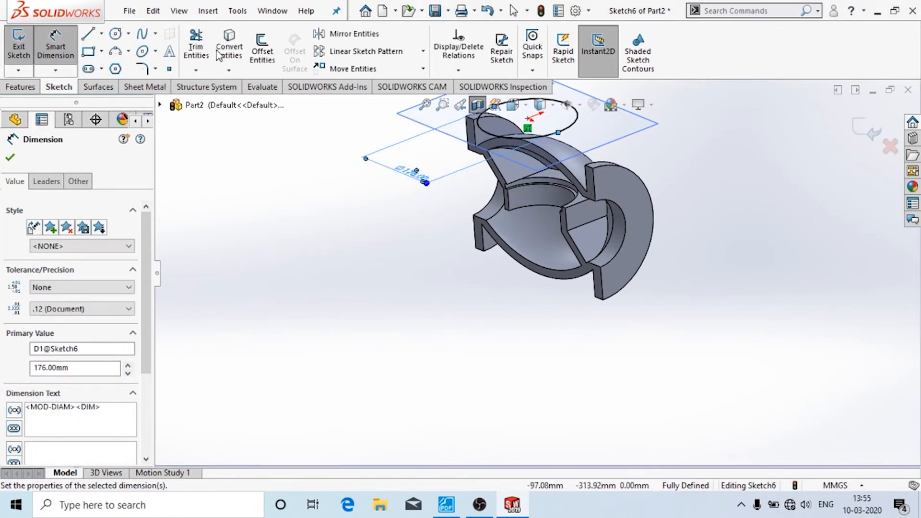
# - Offset the Ø176 circle by 16 mm to make a concentric wall circle
pyautogui.click(229, 72)
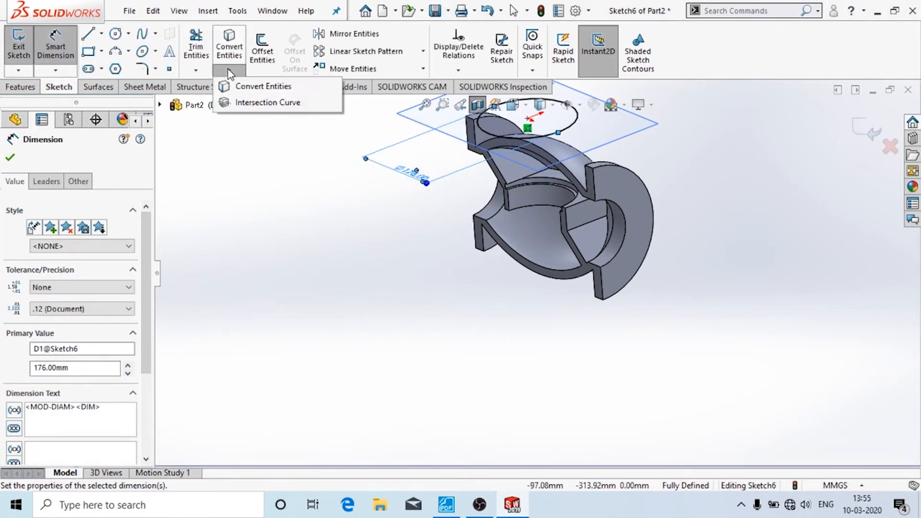
pyautogui.click(267, 52)
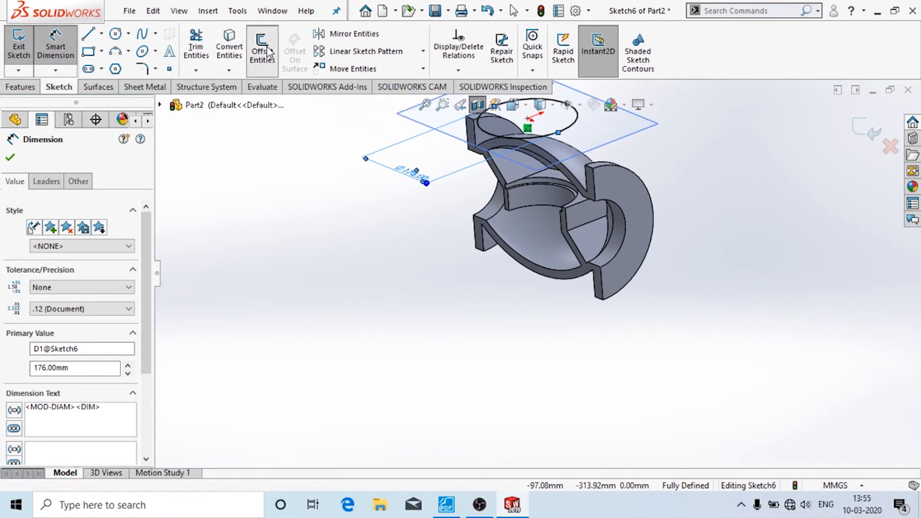
pyautogui.click(511, 138)
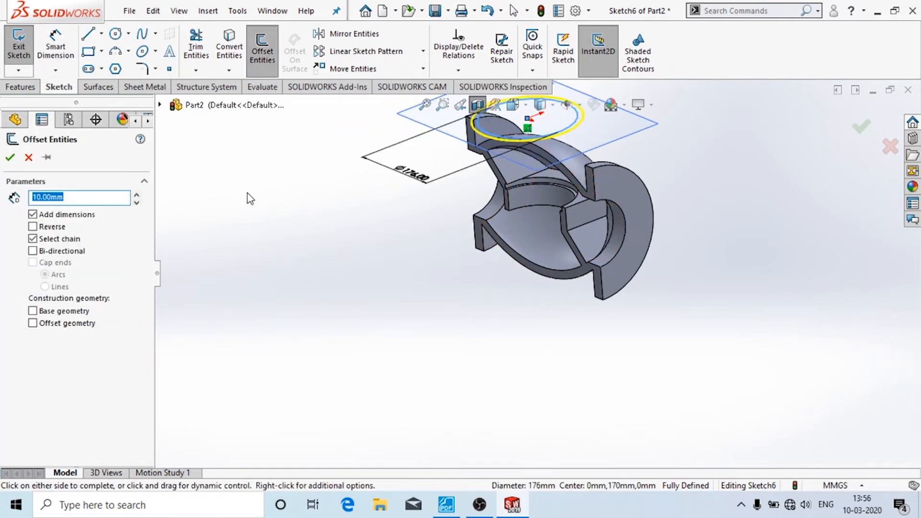
pyautogui.write('16')
pyautogui.click(446, 503)
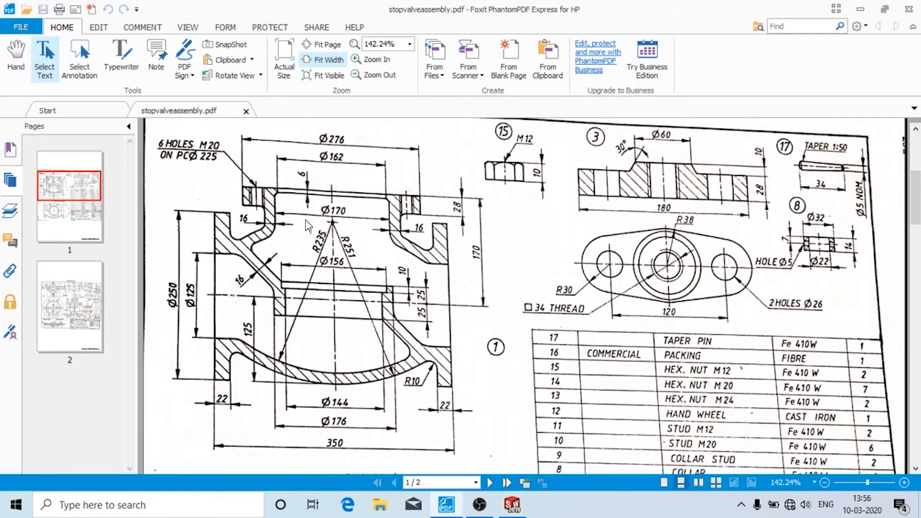
pyautogui.click(512, 503)
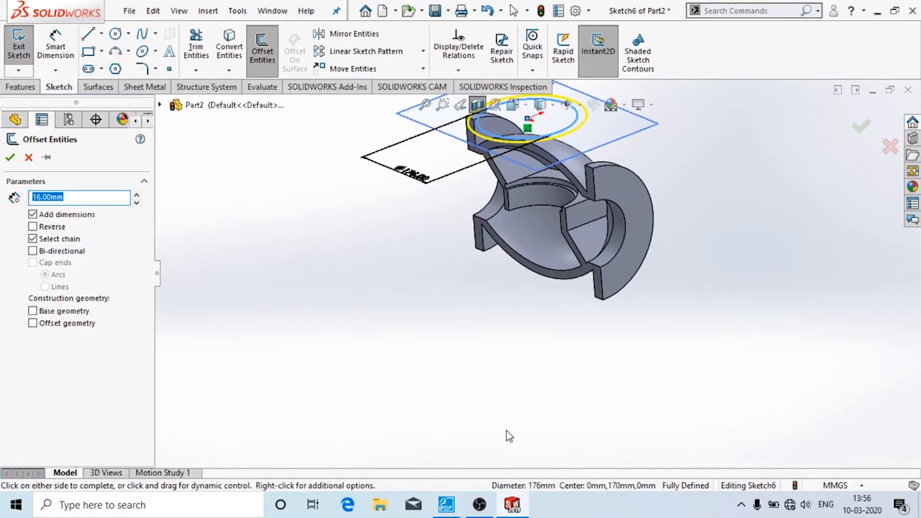
pyautogui.scroll(-2, 313, 343)
pyautogui.scroll(4, 314, 343)
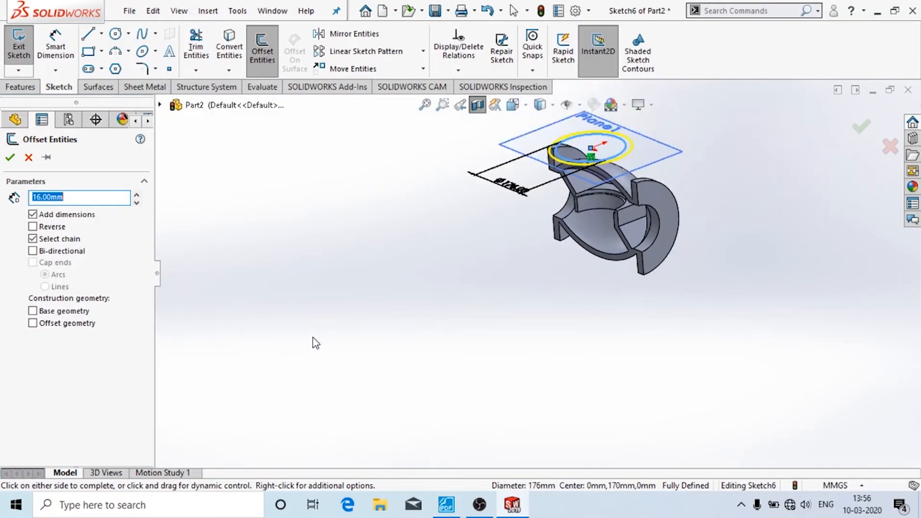
pyautogui.moveTo(668, 154); pyautogui.dragTo(665, 195, button='middle')
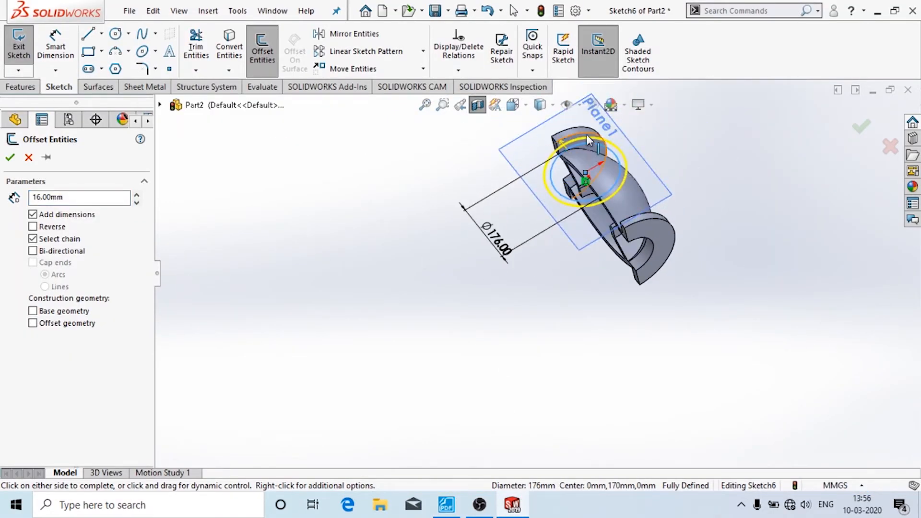
pyautogui.scroll(-3, 587, 136)
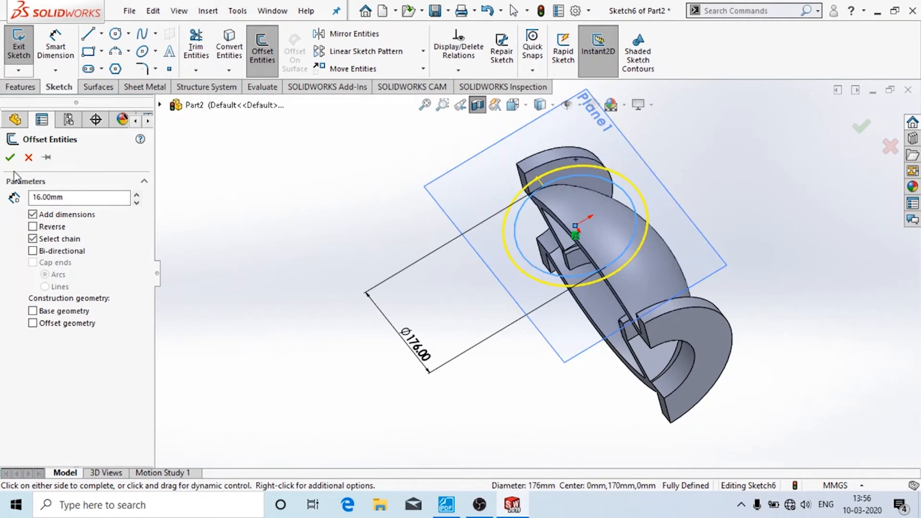
pyautogui.click(33, 227)
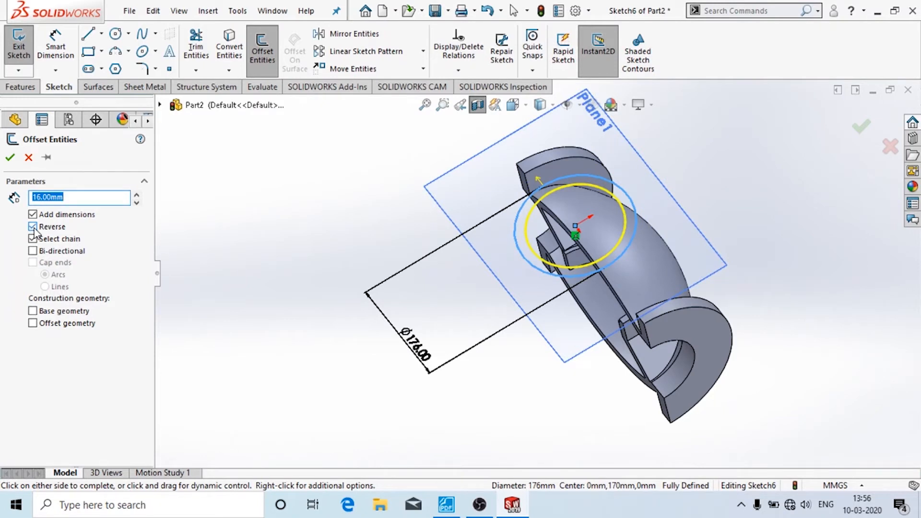
pyautogui.click(33, 227)
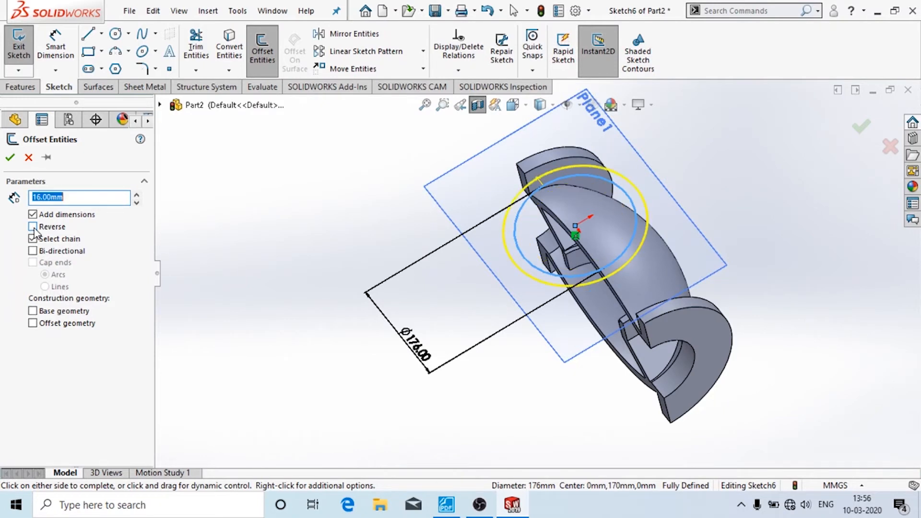
pyautogui.click(10, 159)
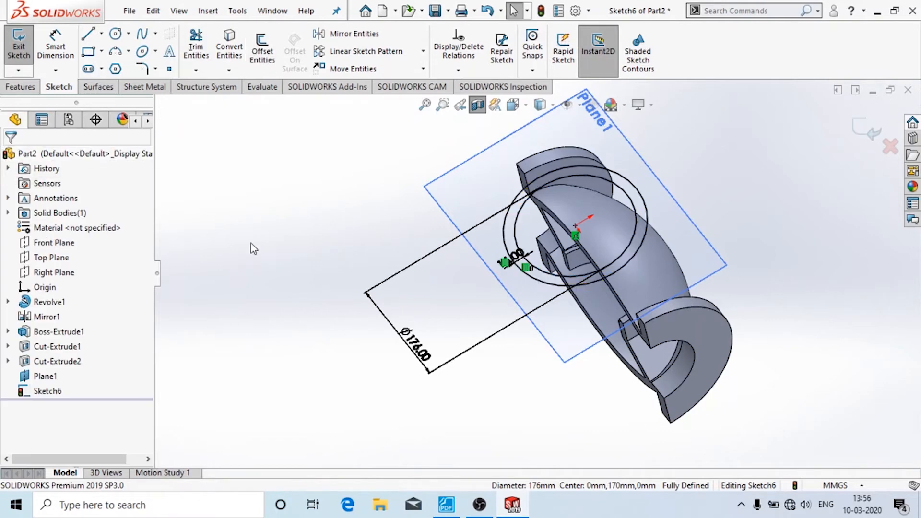
# - Extrude the ring from Plane1 Up To Surface on the curved body face as Boss-Extrude2
pyautogui.click(18, 46)
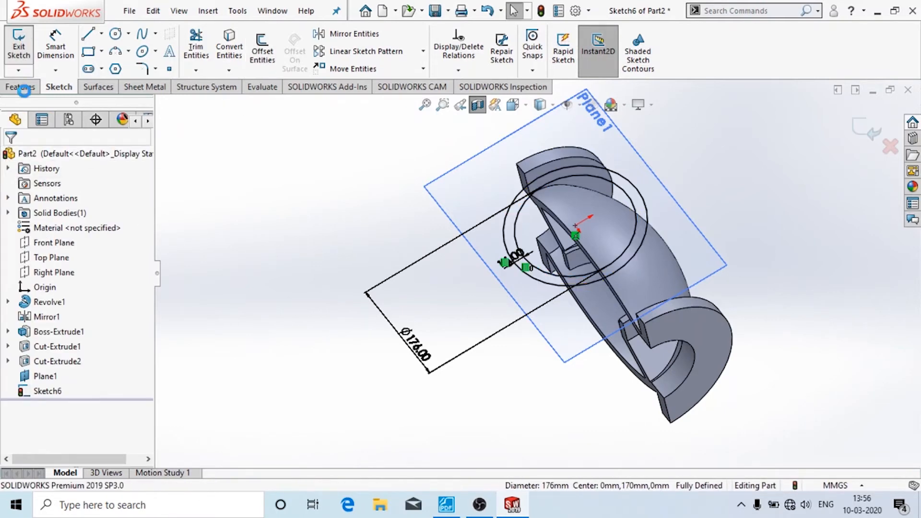
pyautogui.click(24, 89)
pyautogui.click(24, 48)
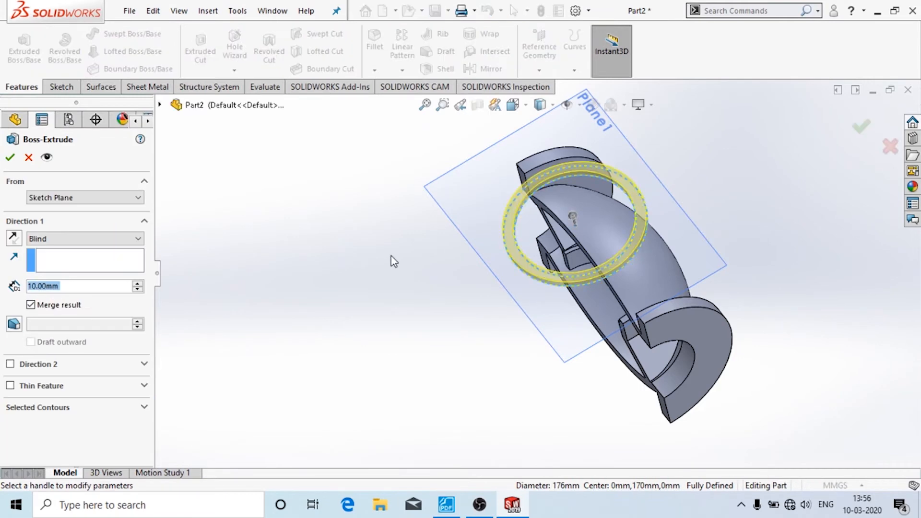
pyautogui.moveTo(392, 259); pyautogui.dragTo(294, 155, button='middle')
pyautogui.click(84, 239)
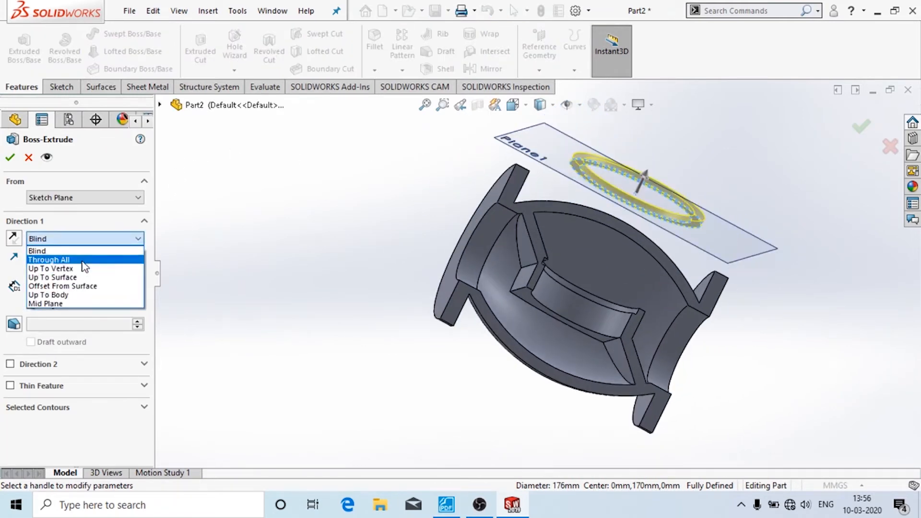
pyautogui.click(83, 279)
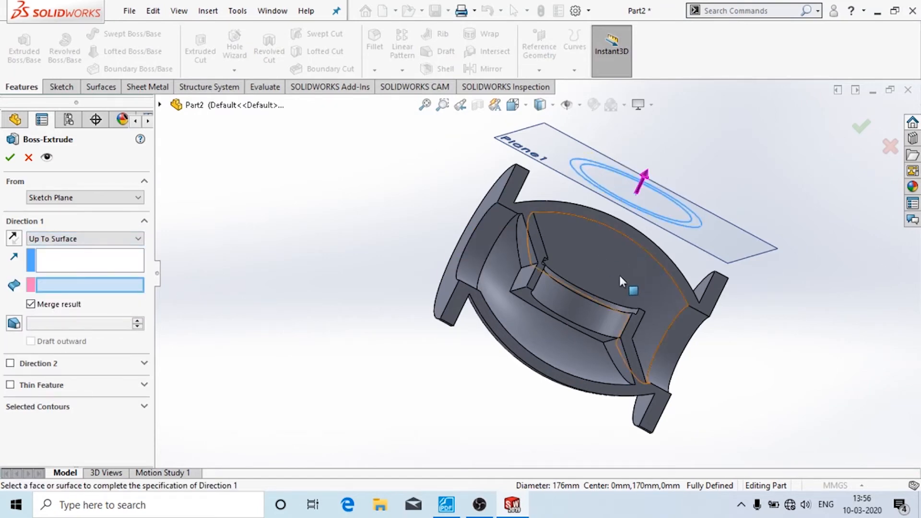
pyautogui.moveTo(620, 276); pyautogui.dragTo(465, 244, button='middle')
pyautogui.click(670, 294)
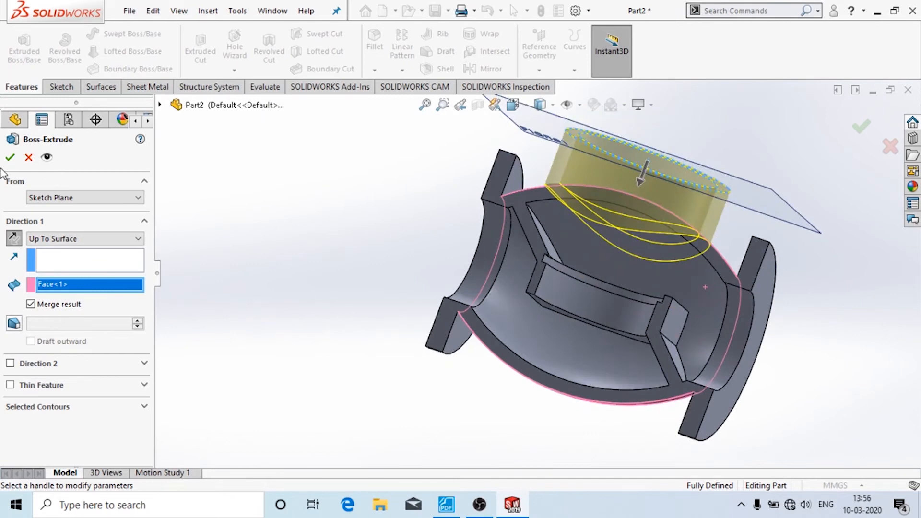
pyautogui.click(10, 157)
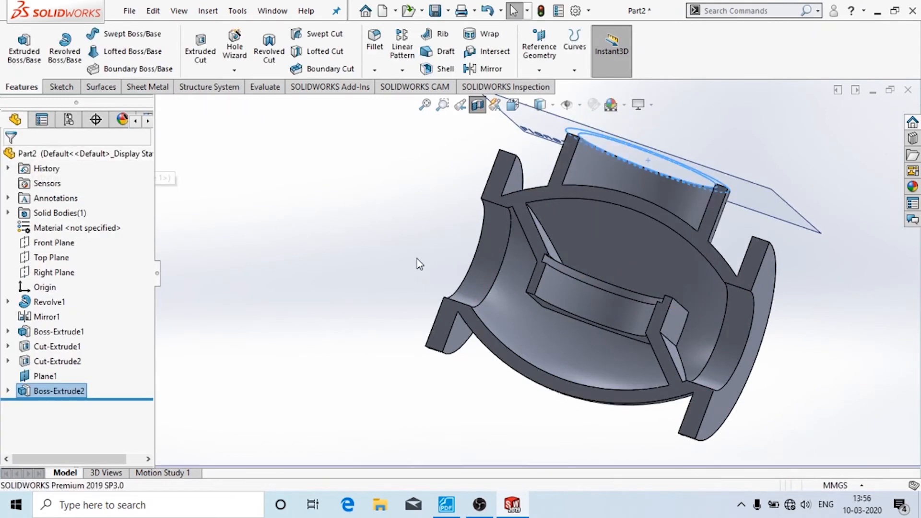
pyautogui.moveTo(295, 221); pyautogui.dragTo(227, 261, button='middle')
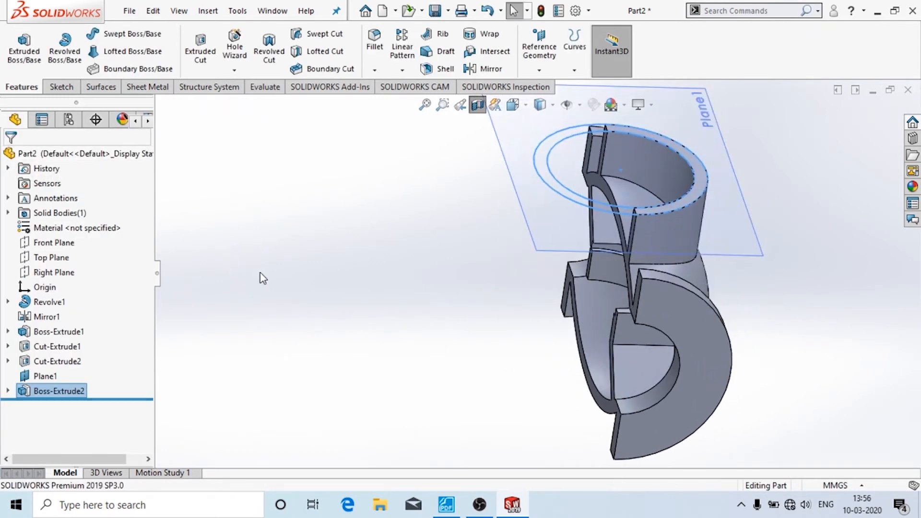
pyautogui.click(303, 286)
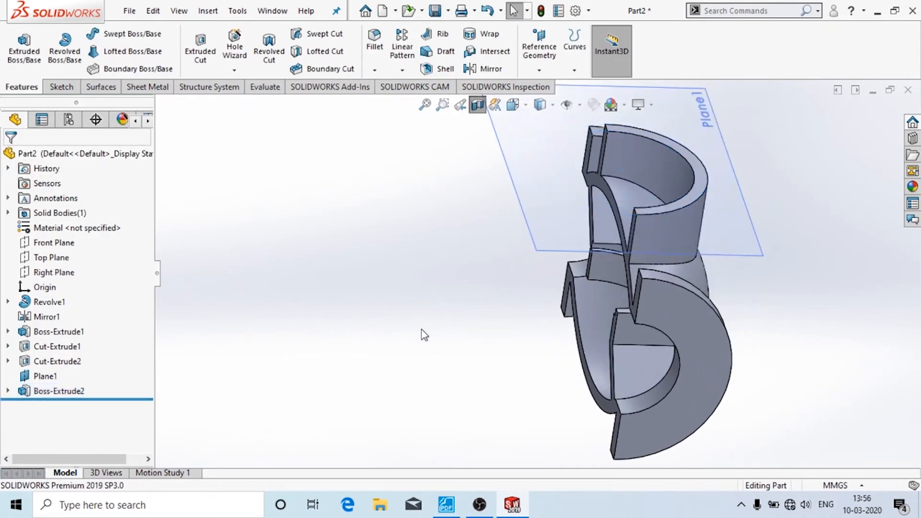
# - Review the stop valve reference drawing PDF
pyautogui.click(447, 504)
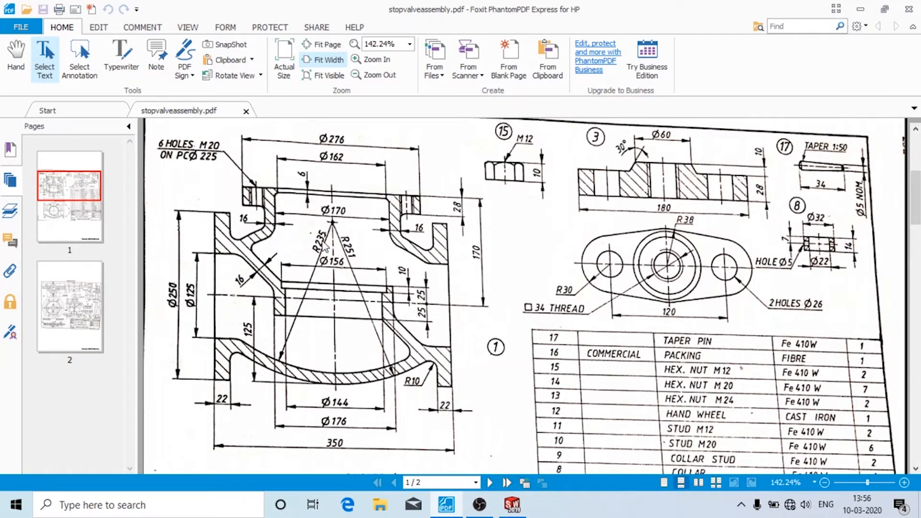
pyautogui.scroll(1, 302, 220)
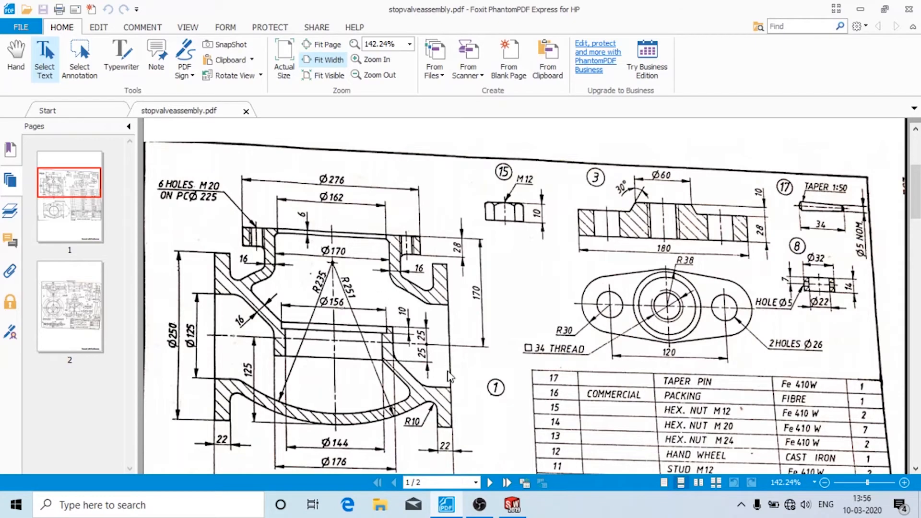
pyautogui.scroll(-3, 450, 377)
pyautogui.click(489, 503)
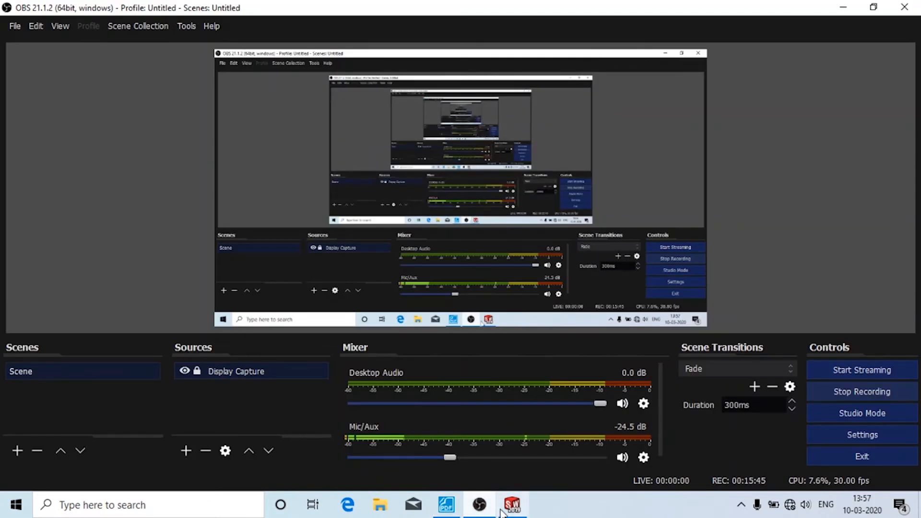
pyautogui.click(510, 505)
# - Hide Plane1 and bring up the sketching tools
pyautogui.click(716, 161)
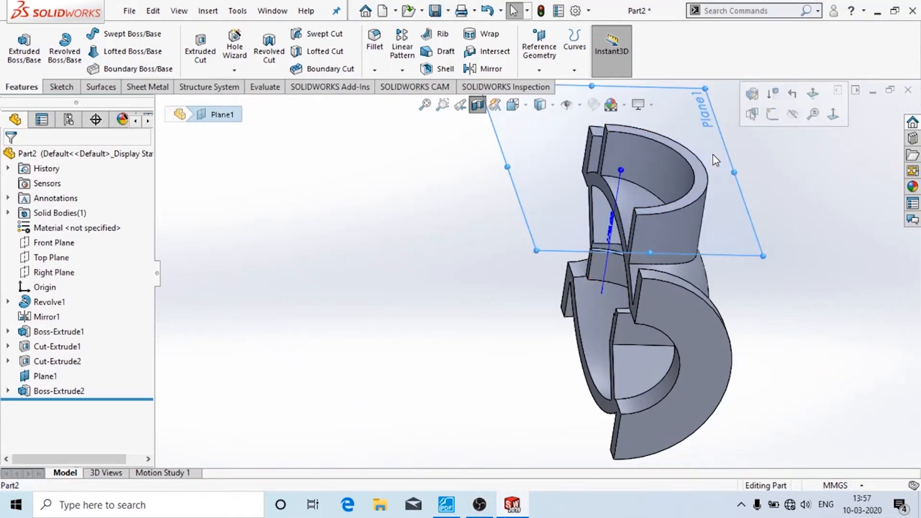
pyautogui.click(793, 114)
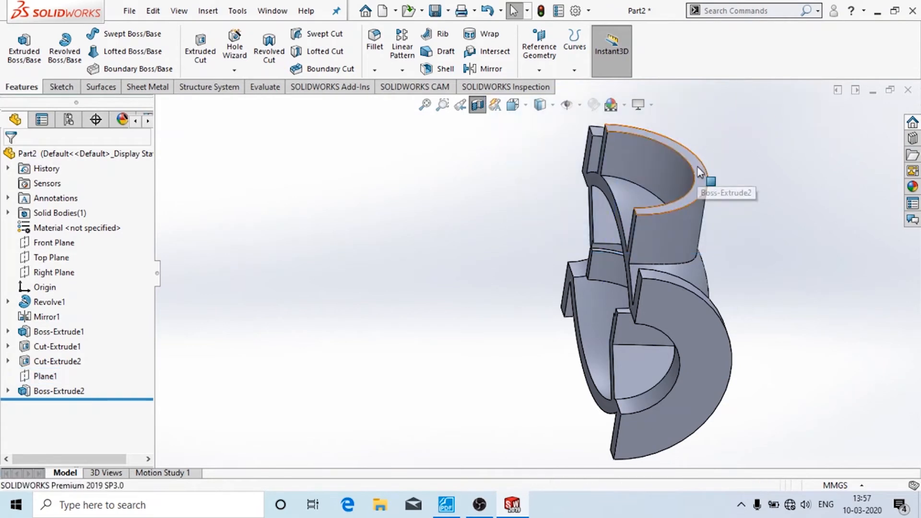
pyautogui.click(61, 87)
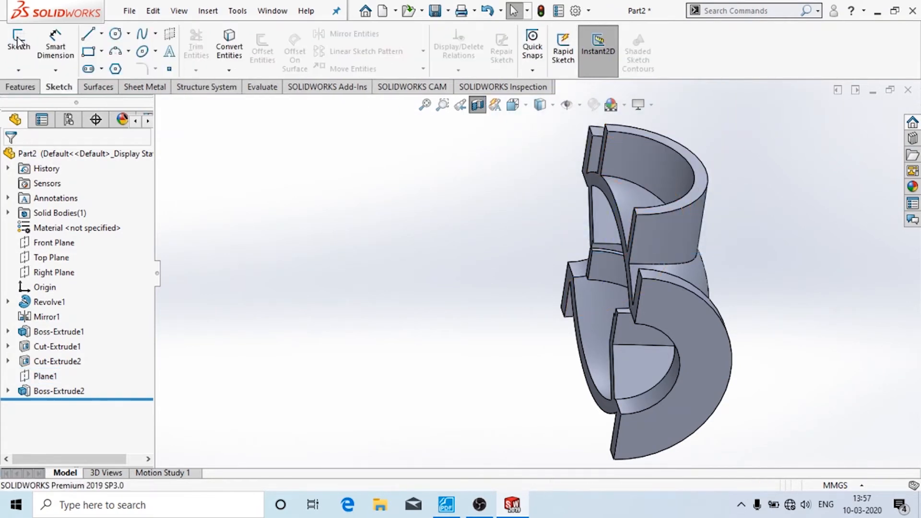
# - Start a sketch on the neck's top face and convert its outer edge into a circle
pyautogui.click(698, 192)
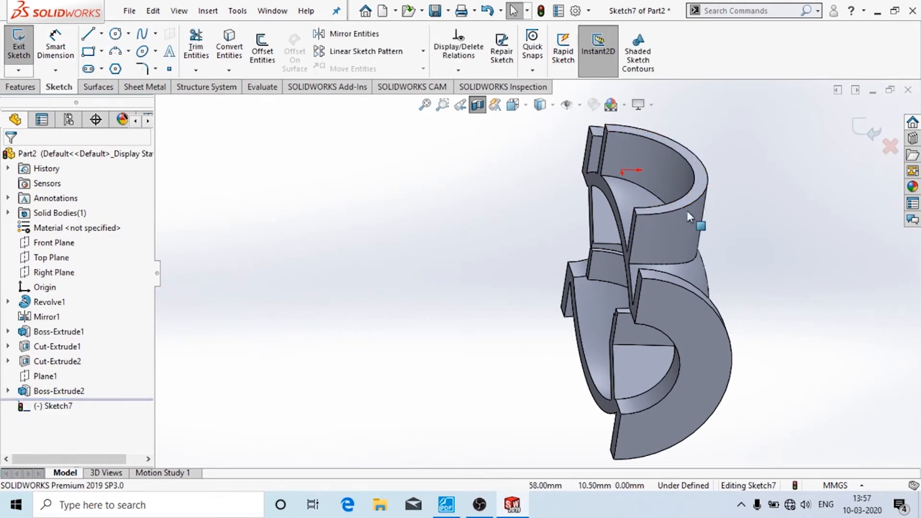
pyautogui.click(708, 193)
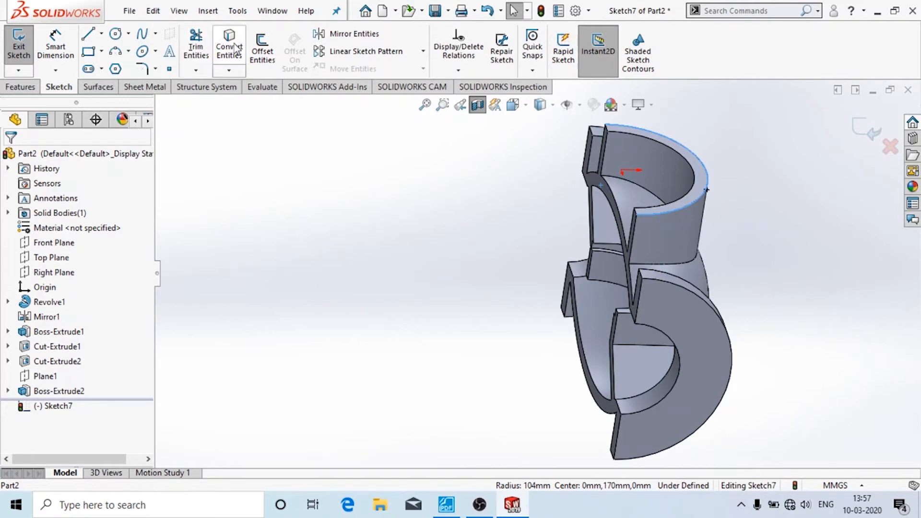
pyautogui.click(228, 70)
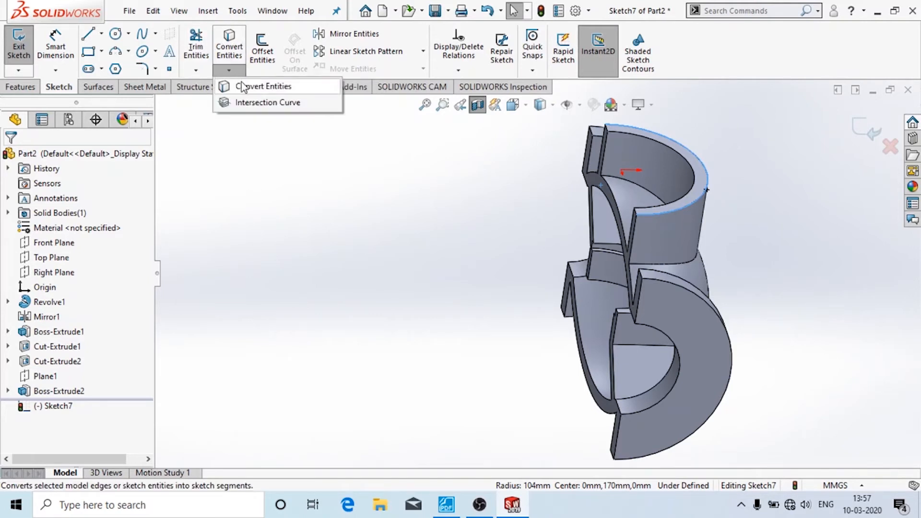
pyautogui.click(261, 85)
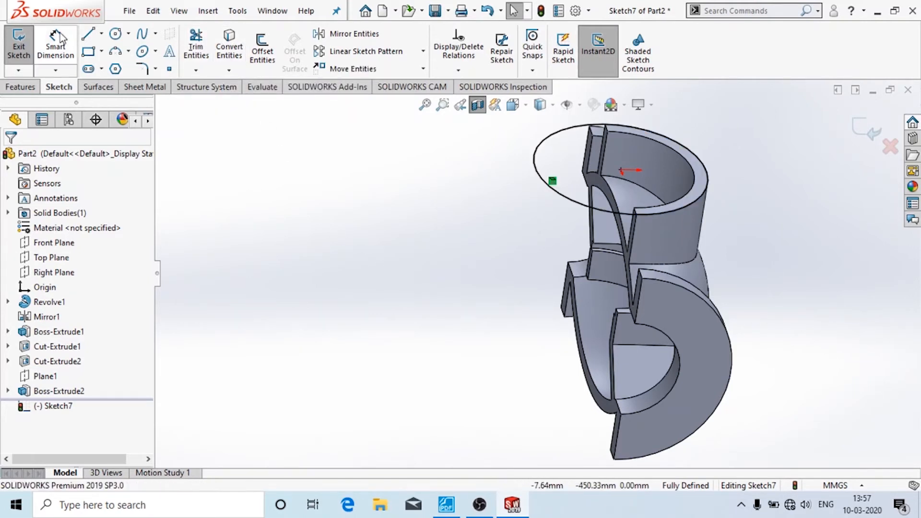
# - Add a concentric circle at the origin dimensioned to Ø276 and exit the sketch
pyautogui.click(115, 34)
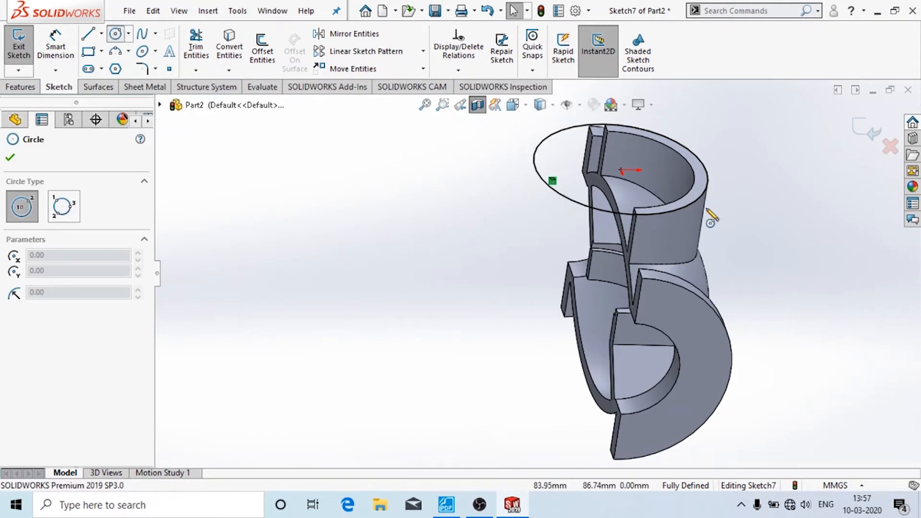
pyautogui.click(622, 171)
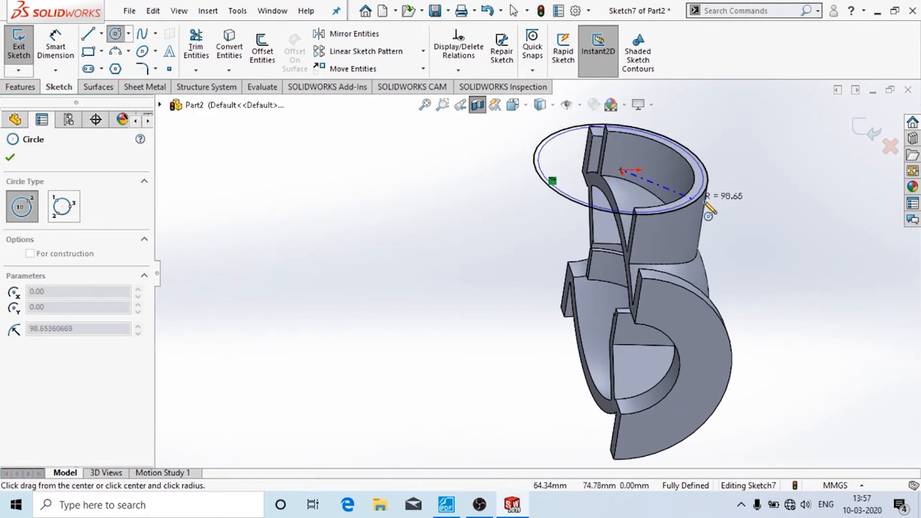
pyautogui.click(732, 211)
pyautogui.click(56, 46)
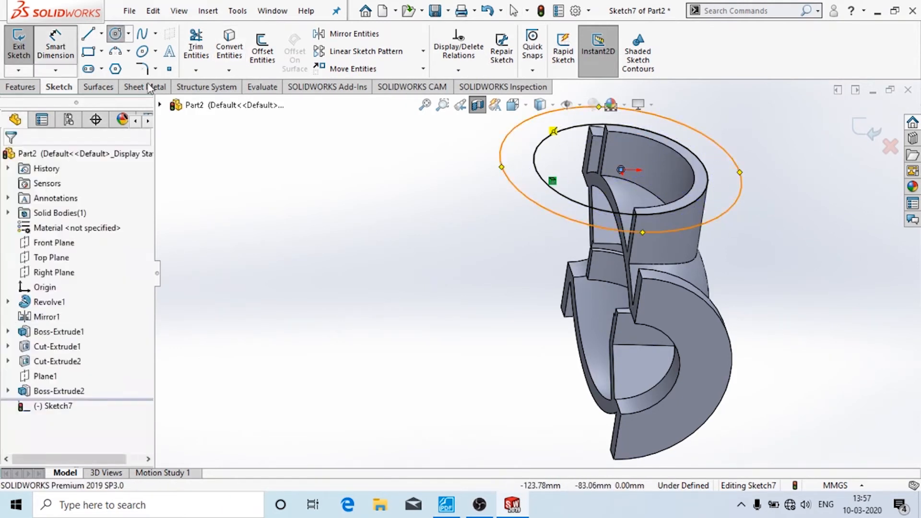
pyautogui.click(542, 203)
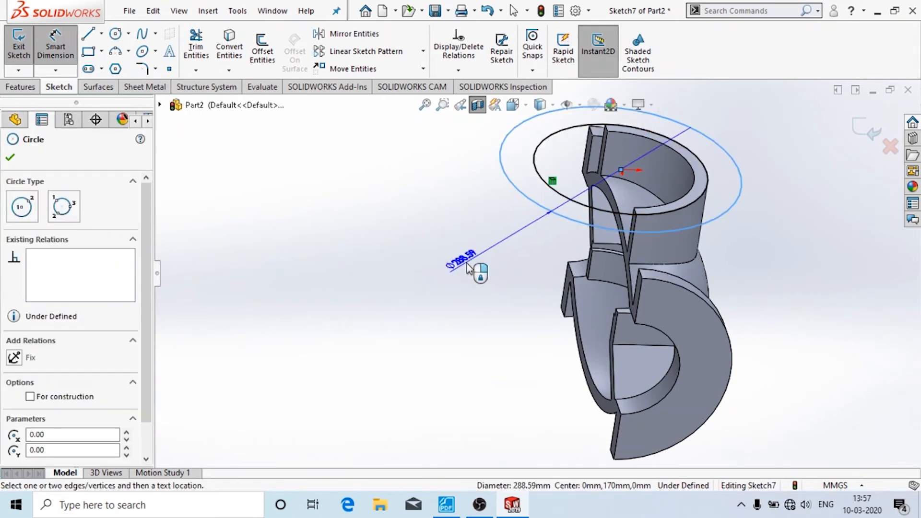
pyautogui.click(470, 413)
pyautogui.hotkey('alt', 'Tab')
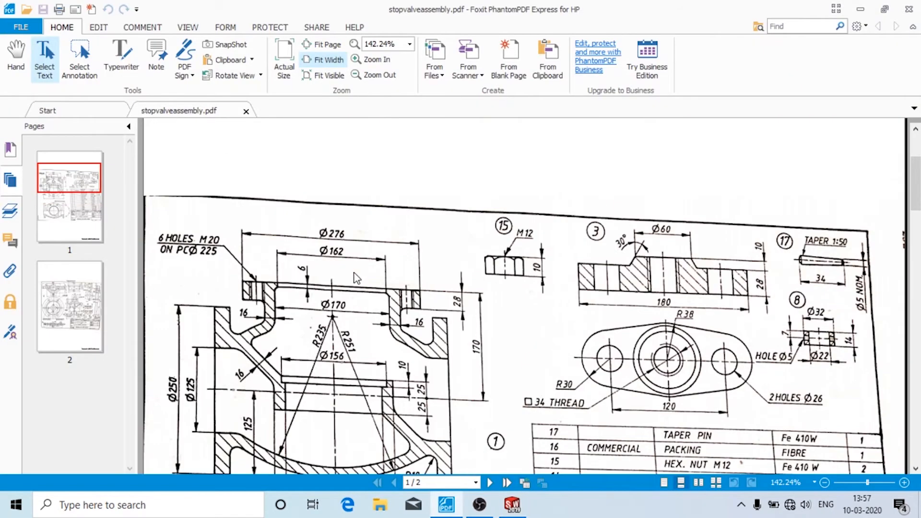
pyautogui.click(513, 505)
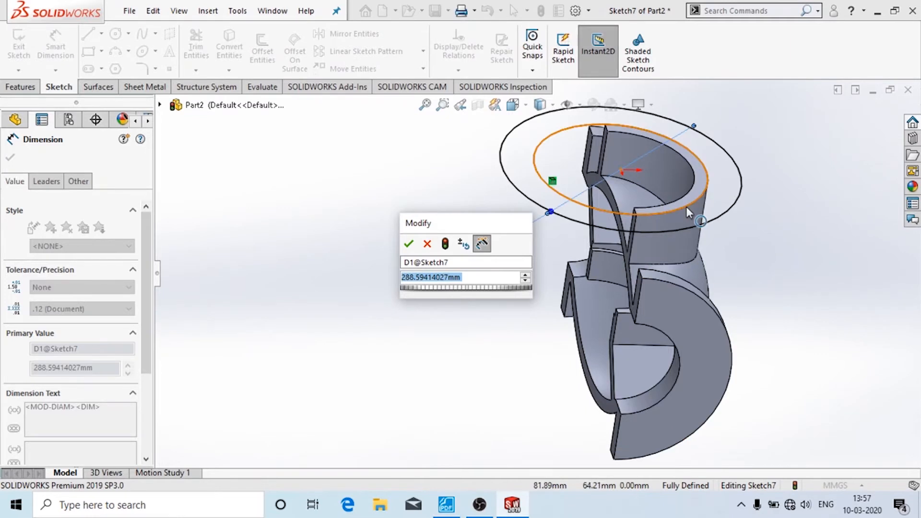
pyautogui.write('270')
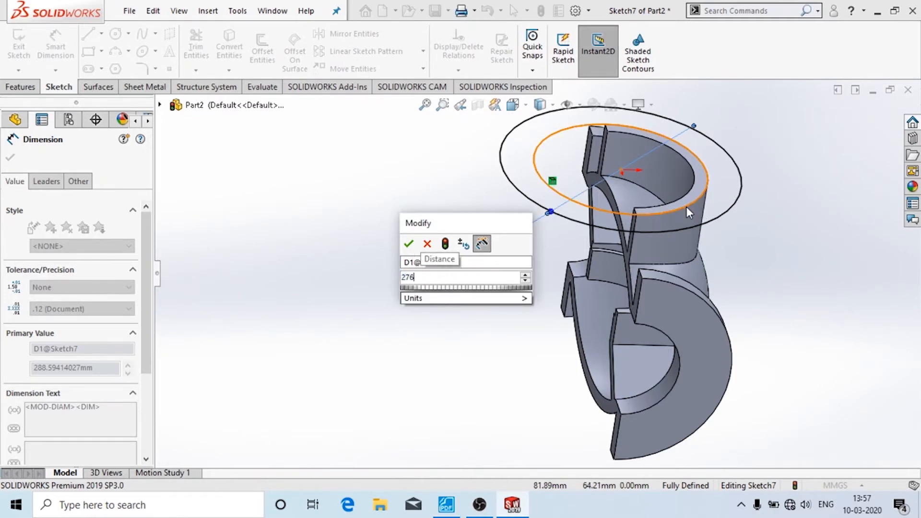
pyautogui.press('Return')
pyautogui.click(362, 258)
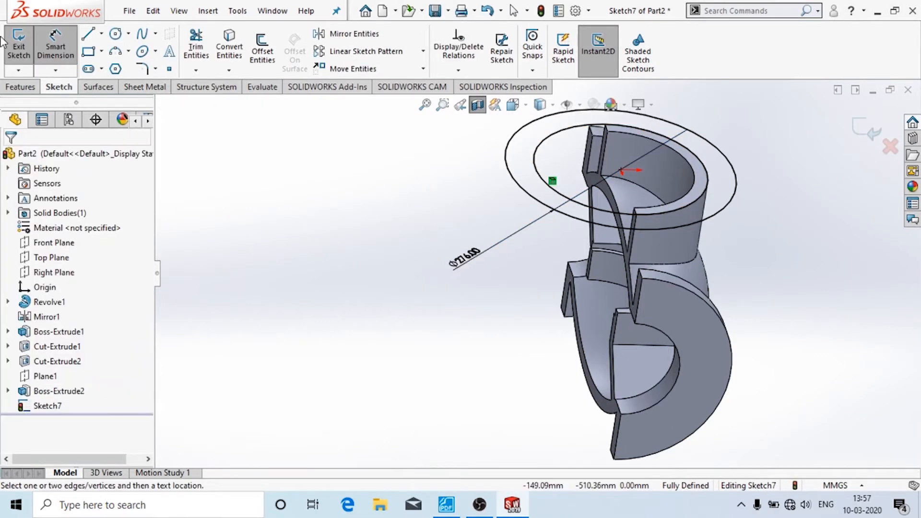
pyautogui.click(15, 45)
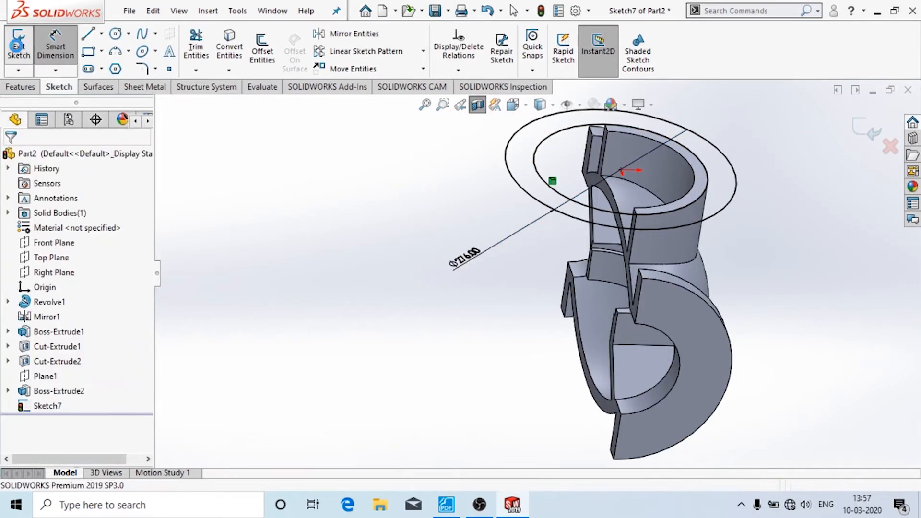
pyautogui.click(27, 88)
# - Extrude the Ø276 flange ring 28 mm downward, reversed, as Boss-Extrude3
pyautogui.click(24, 48)
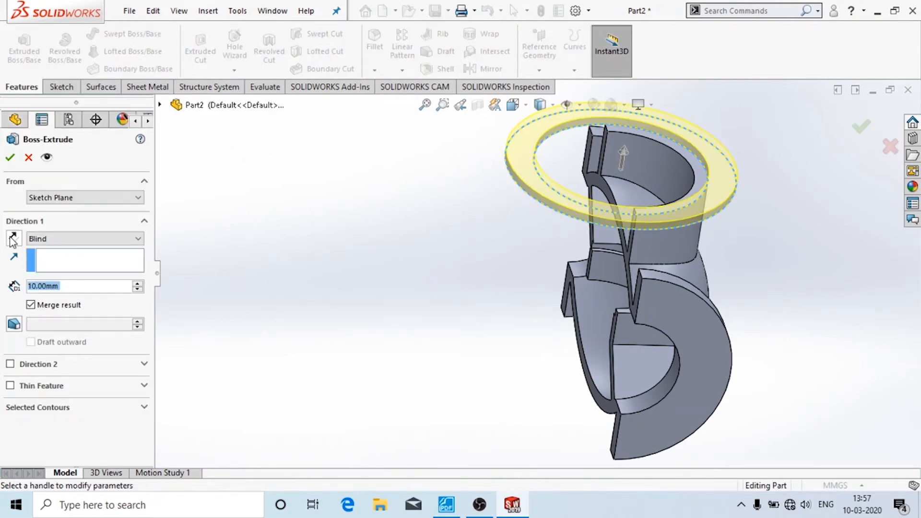
pyautogui.moveTo(372, 255); pyautogui.dragTo(447, 248, button='middle')
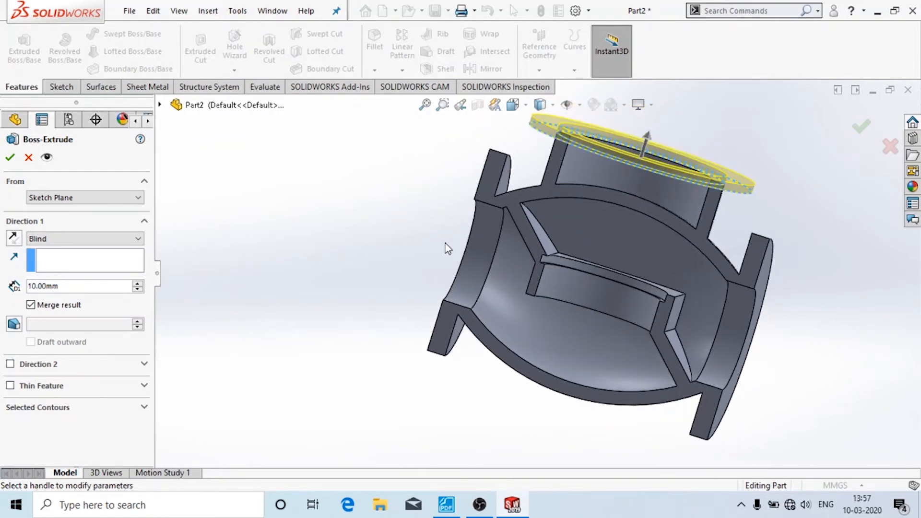
pyautogui.click(13, 238)
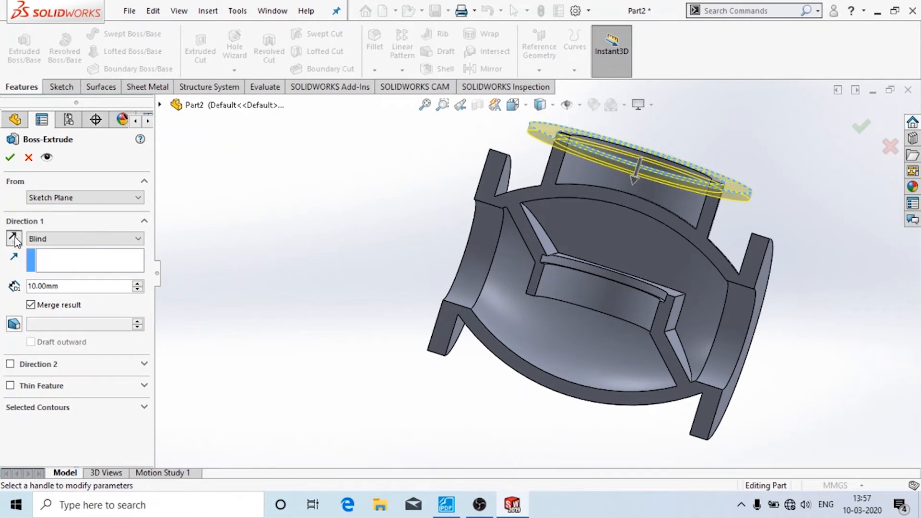
pyautogui.click(447, 505)
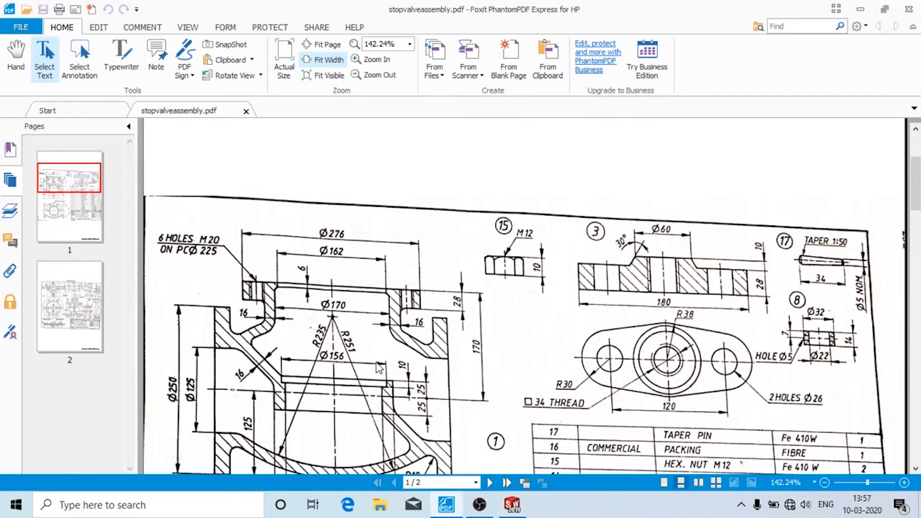
pyautogui.click(512, 505)
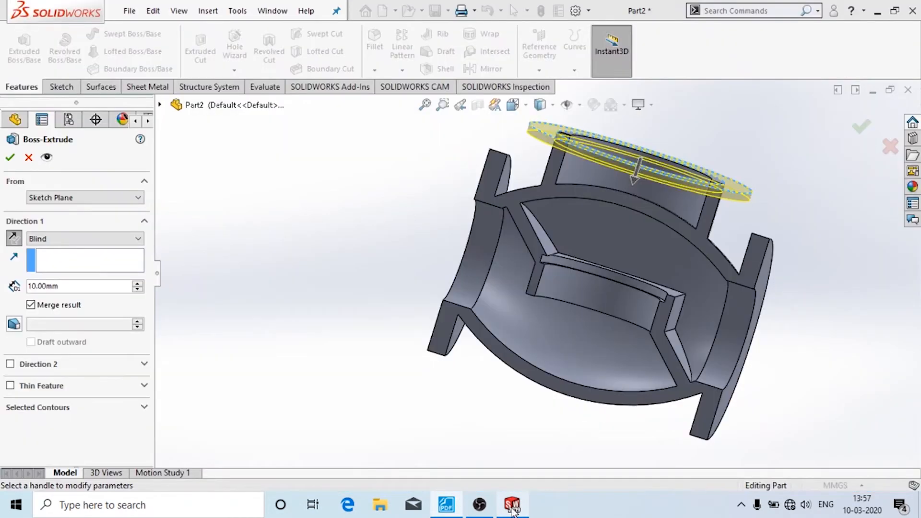
pyautogui.doubleClick(95, 283)
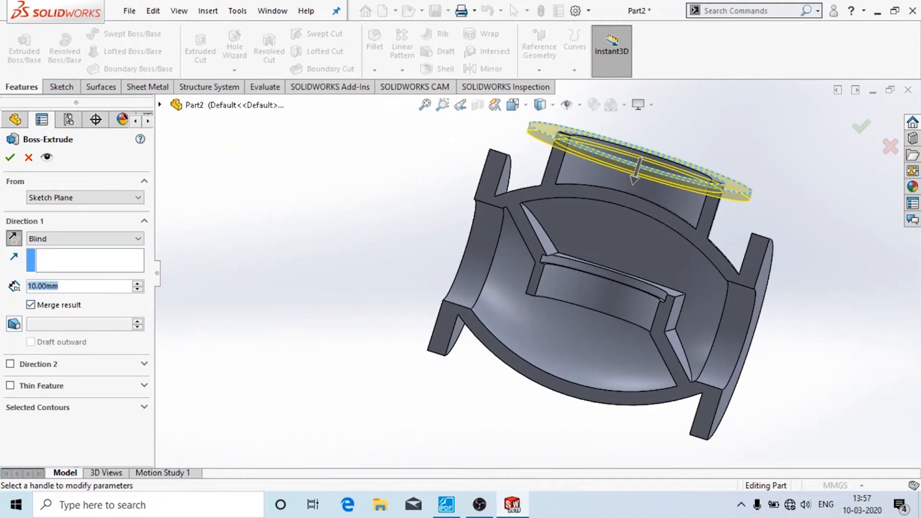
pyautogui.write('3')
pyautogui.press('BackSpace')
pyautogui.write('28')
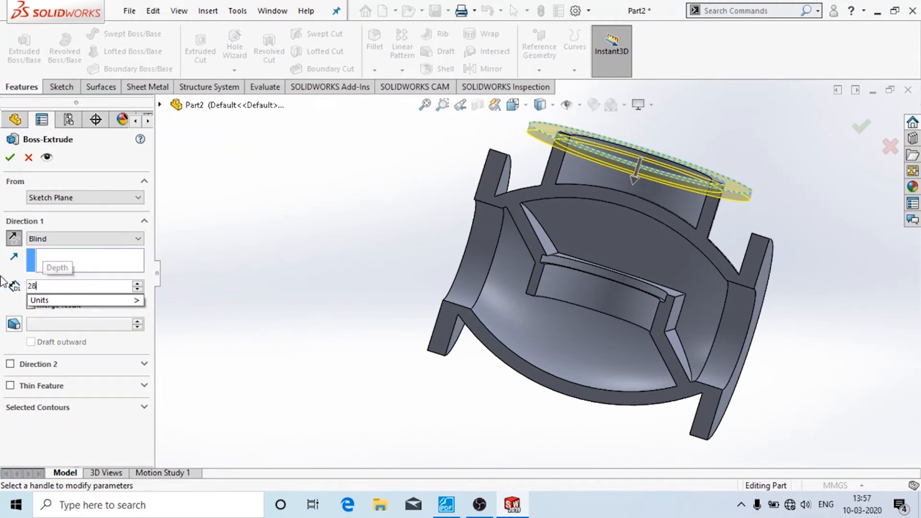
pyautogui.press('Return')
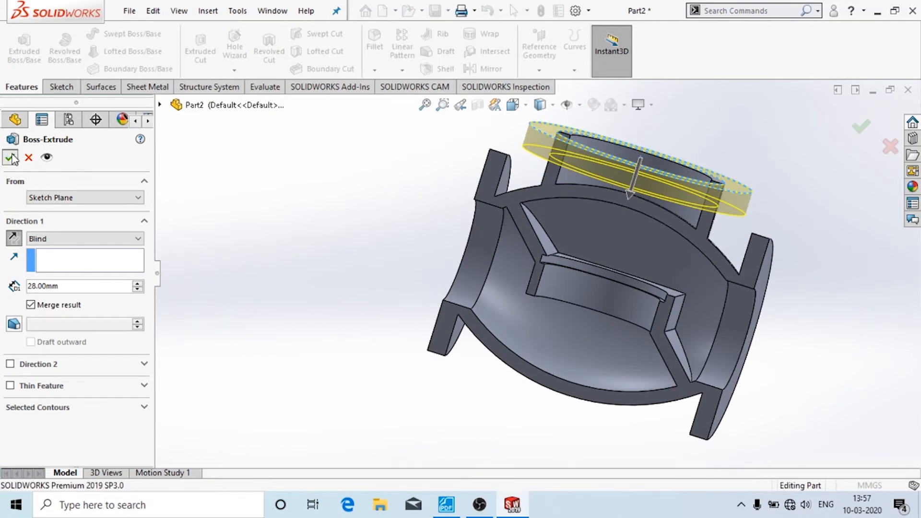
pyautogui.click(10, 157)
pyautogui.moveTo(200, 204); pyautogui.dragTo(159, 226, button='middle')
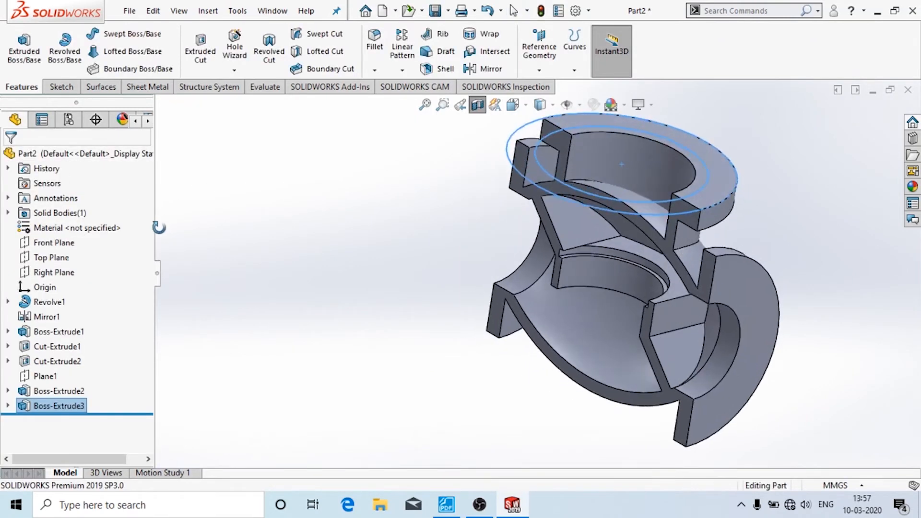
# - Sketch on the top flange face by converting its inner edge into a circle
pyautogui.click(382, 309)
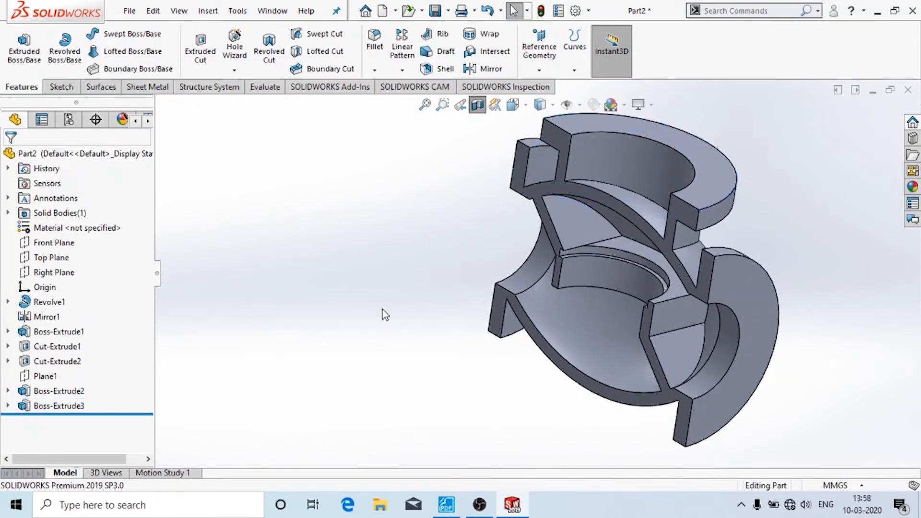
pyautogui.click(672, 145)
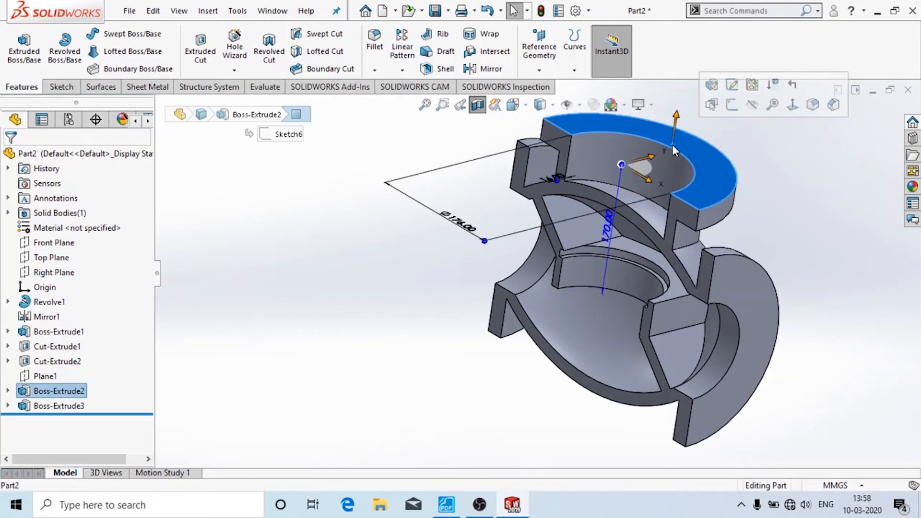
pyautogui.click(731, 104)
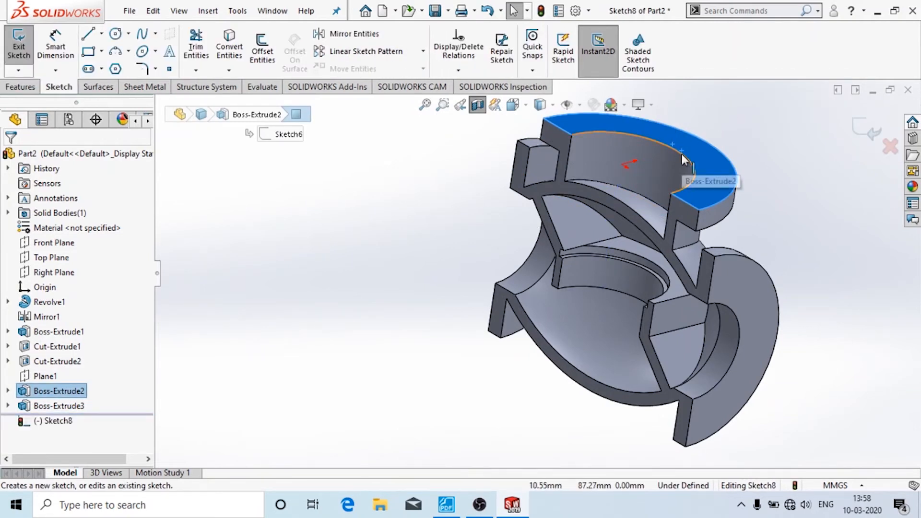
pyautogui.click(235, 41)
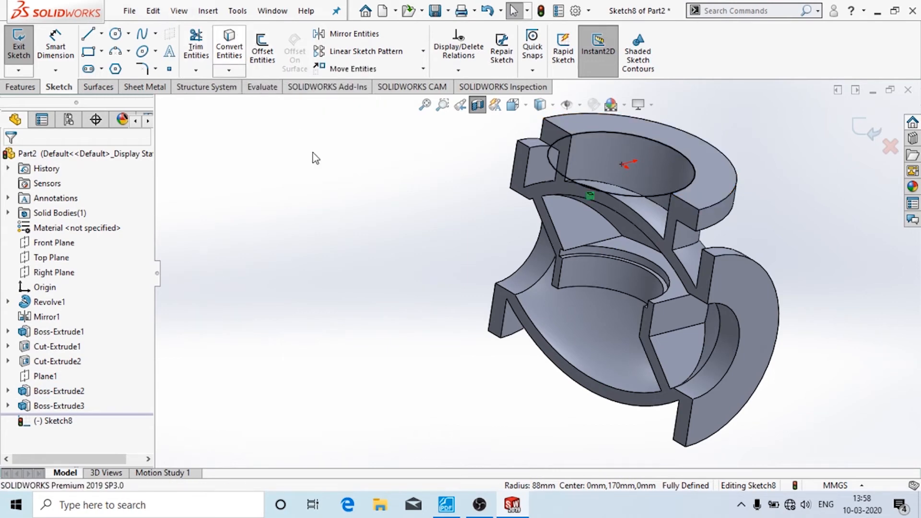
pyautogui.click(19, 44)
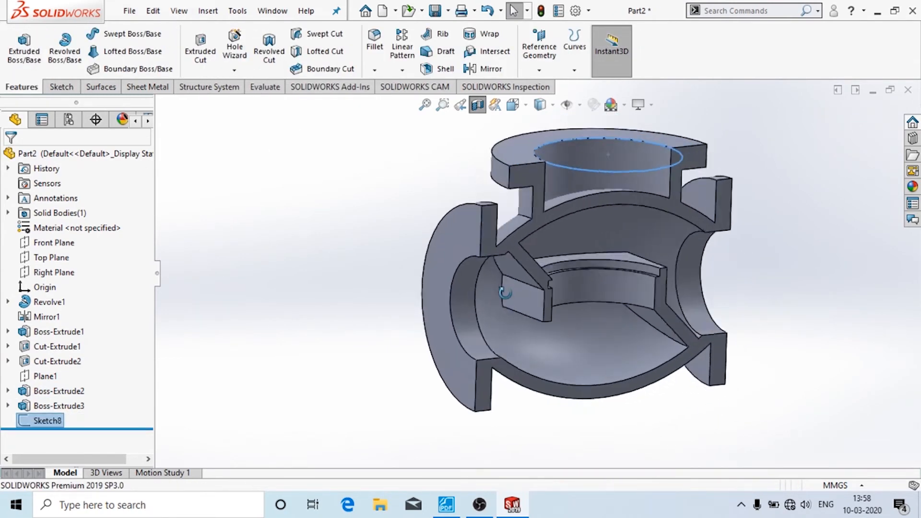
# - Cut-extrude the inner circle Up To Next to bore the neck opening as Cut-Extrude3
pyautogui.moveTo(596, 192); pyautogui.dragTo(606, 199, button='middle')
pyautogui.click(605, 199)
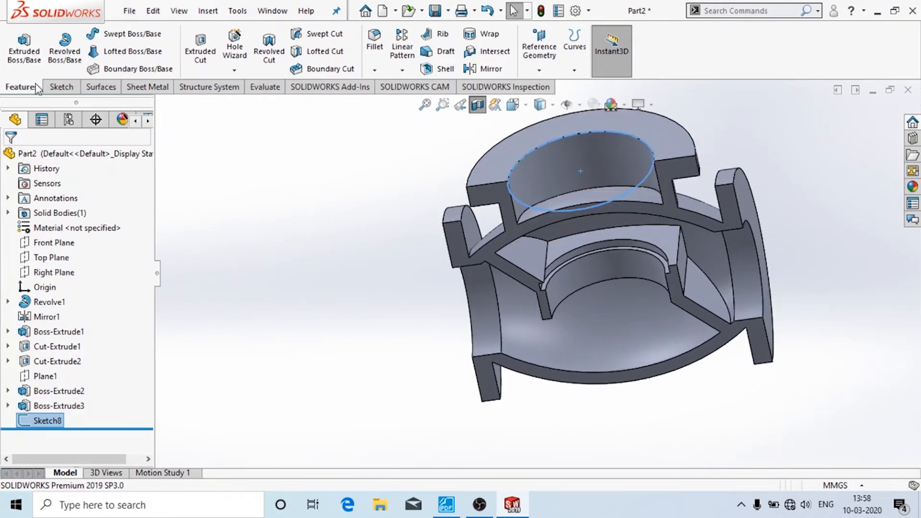
pyautogui.click(209, 53)
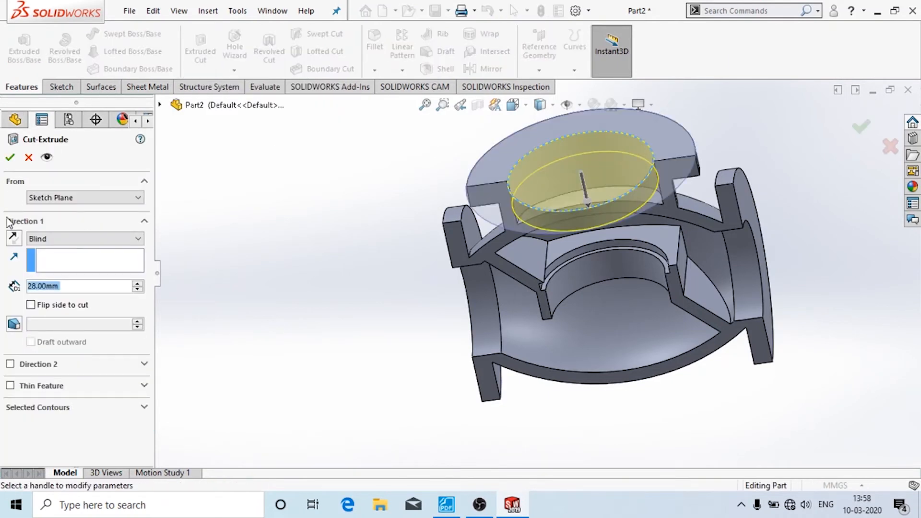
pyautogui.click(58, 240)
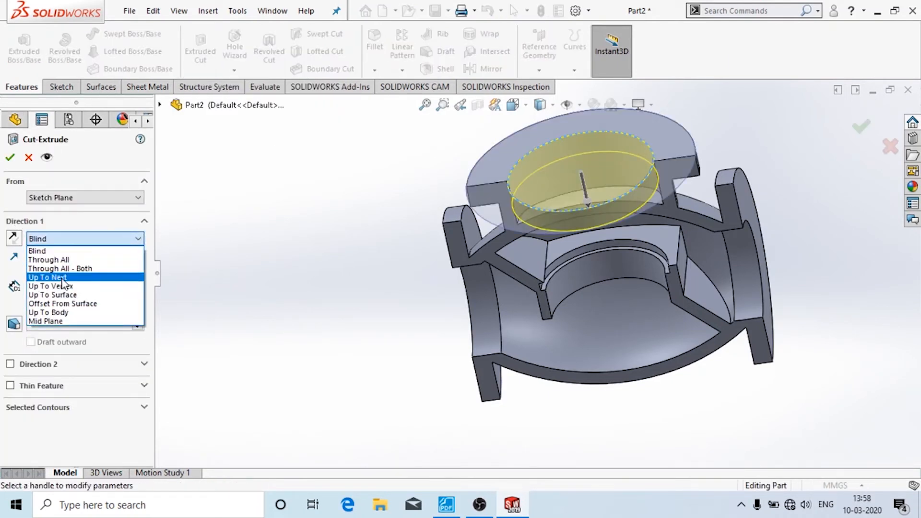
pyautogui.click(115, 277)
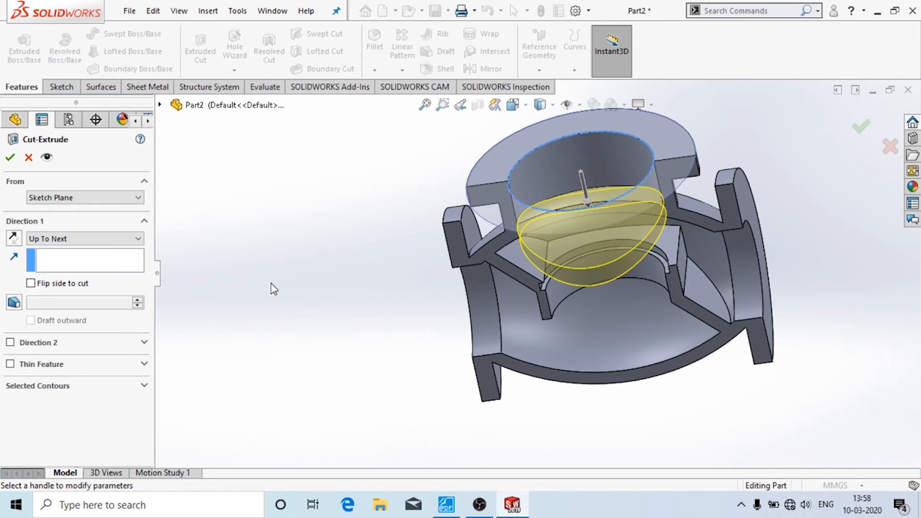
pyautogui.moveTo(274, 288); pyautogui.dragTo(280, 214, button='middle')
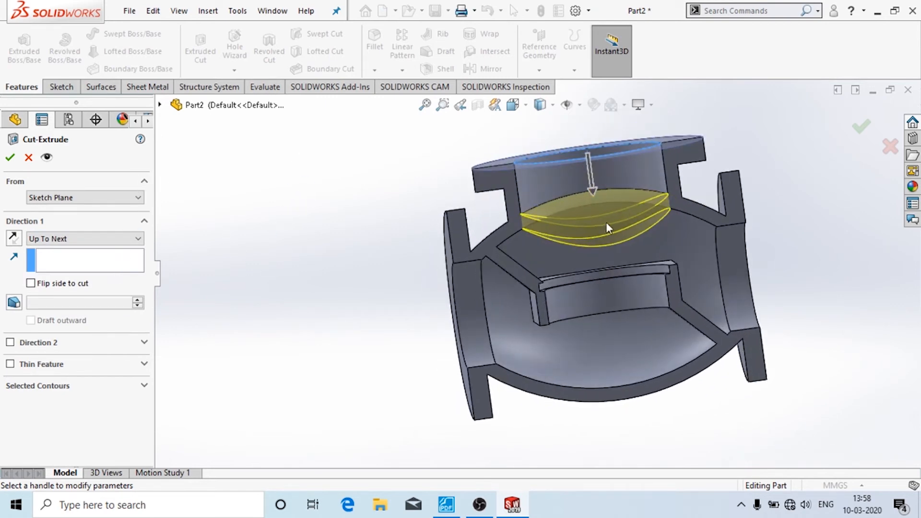
pyautogui.click(10, 158)
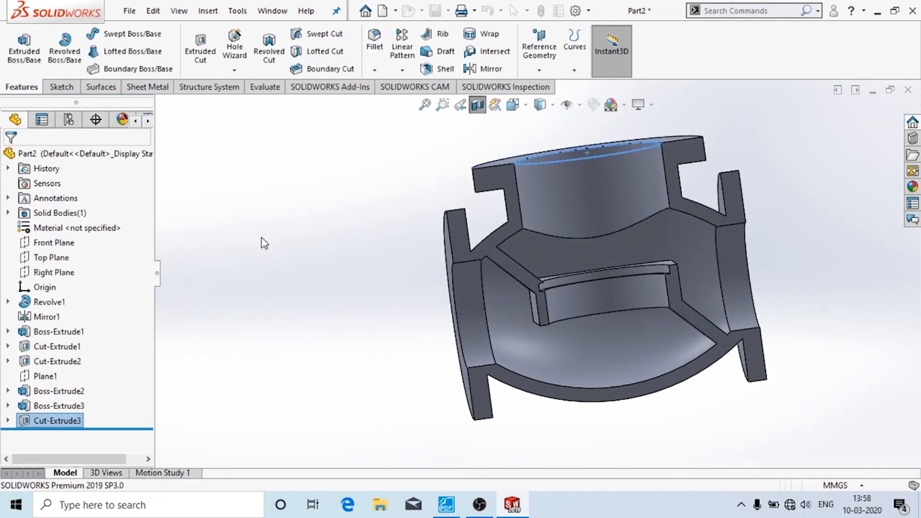
pyautogui.moveTo(274, 226); pyautogui.dragTo(281, 322, button='middle')
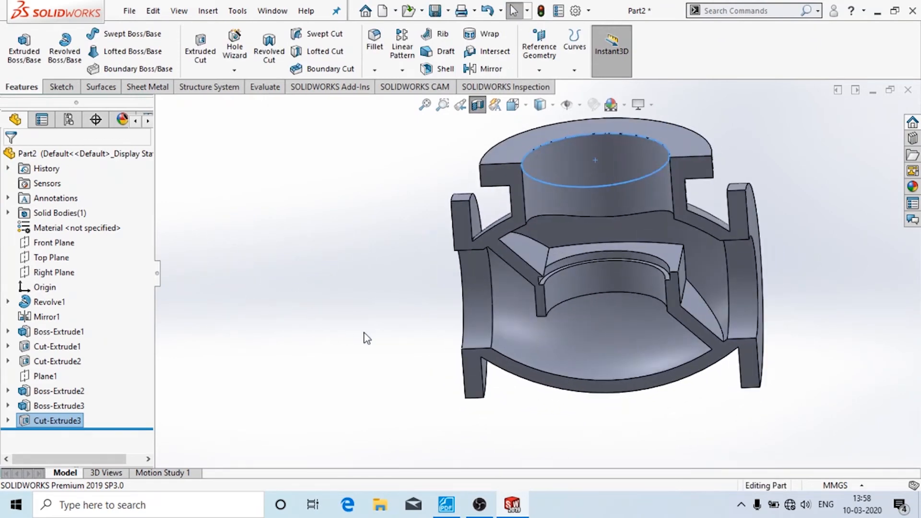
pyautogui.moveTo(367, 338); pyautogui.dragTo(461, 402, button='middle')
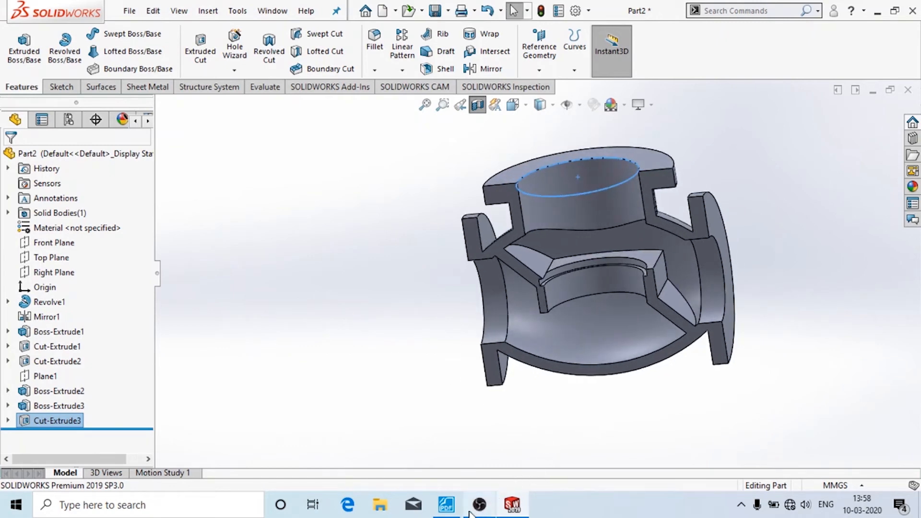
pyautogui.click(446, 504)
pyautogui.scroll(-5, 330, 334)
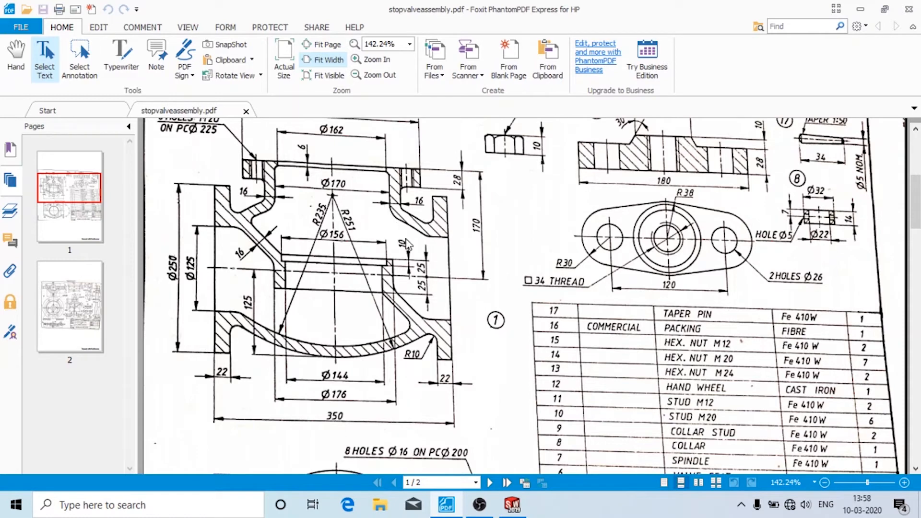
pyautogui.click(513, 504)
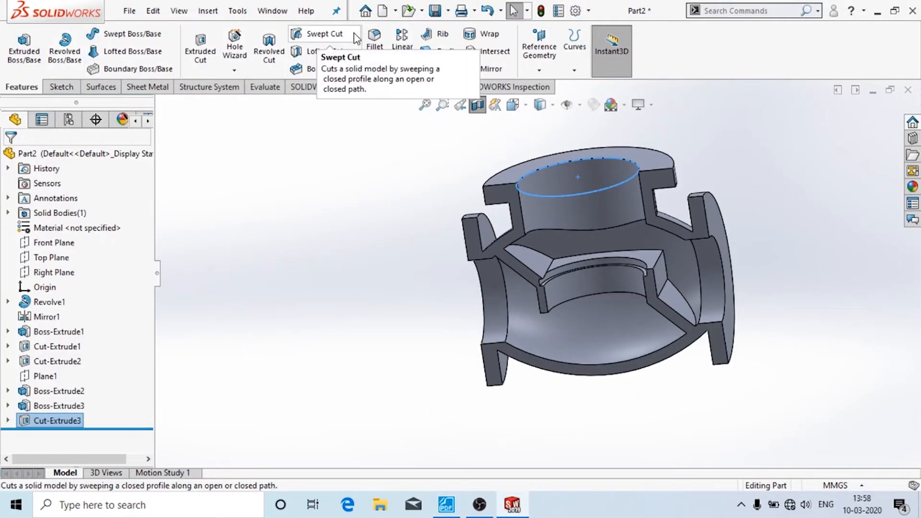
# - Start a 10 mm fillet and pick the first three inner edges, including the flange edges
pyautogui.click(383, 55)
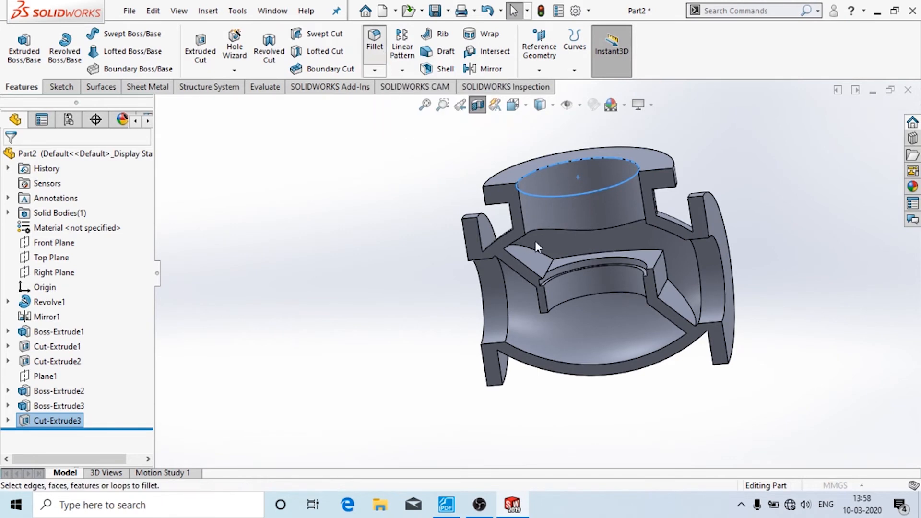
pyautogui.click(512, 246)
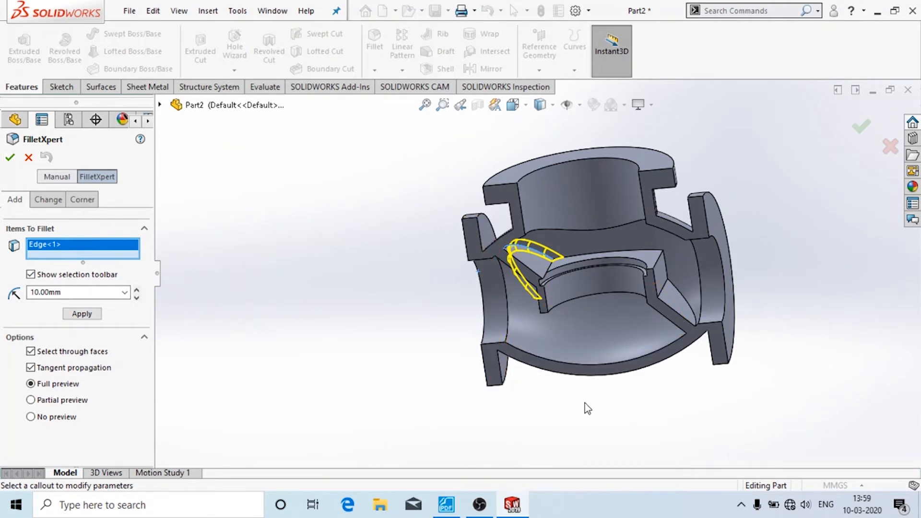
pyautogui.moveTo(584, 405); pyautogui.dragTo(499, 363, button='middle')
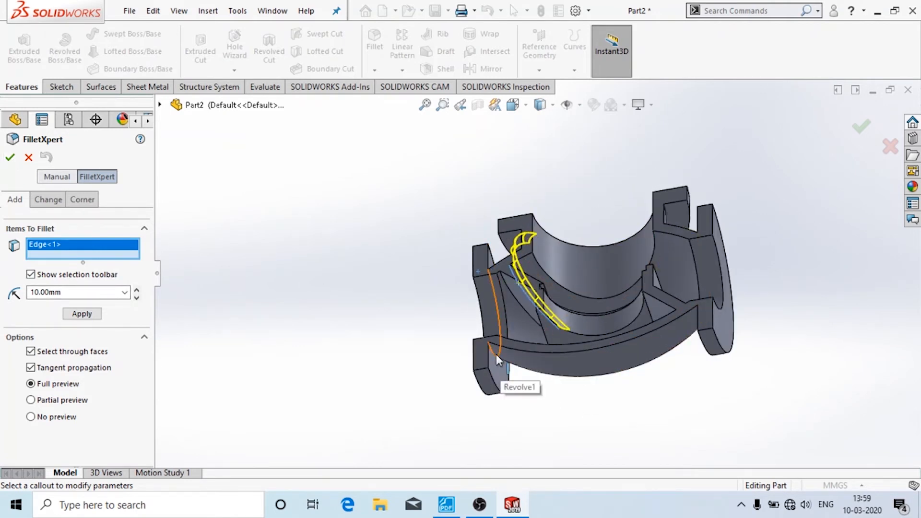
pyautogui.click(496, 355)
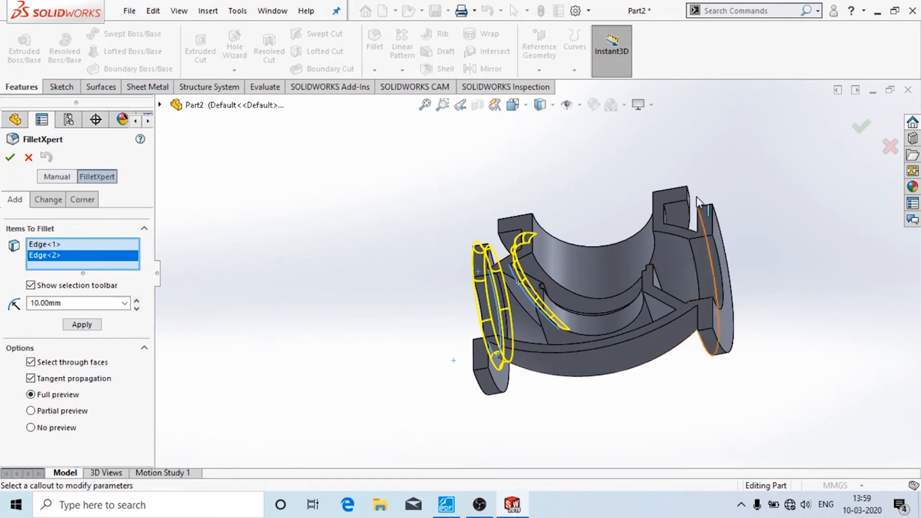
pyautogui.moveTo(696, 199); pyautogui.dragTo(646, 445, button='middle')
pyautogui.moveTo(651, 326); pyautogui.dragTo(730, 335, button='middle')
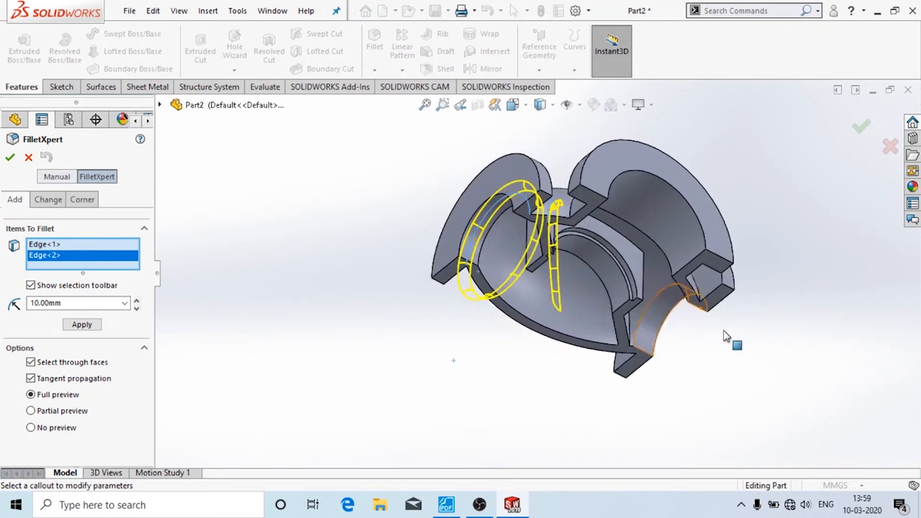
pyautogui.click(696, 284)
# - Add the remaining three inner edges and apply the 10 mm fillet as Fillet1
pyautogui.moveTo(774, 358); pyautogui.dragTo(732, 291, button='middle')
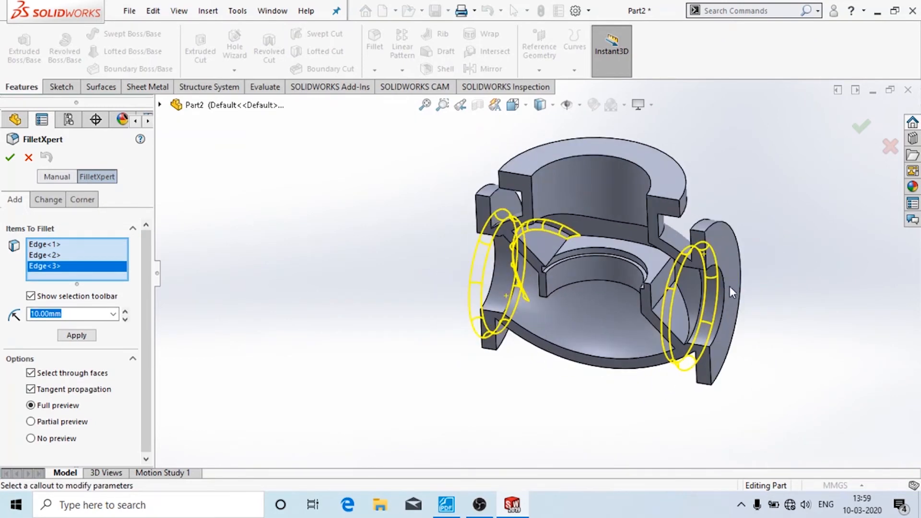
pyautogui.click(689, 330)
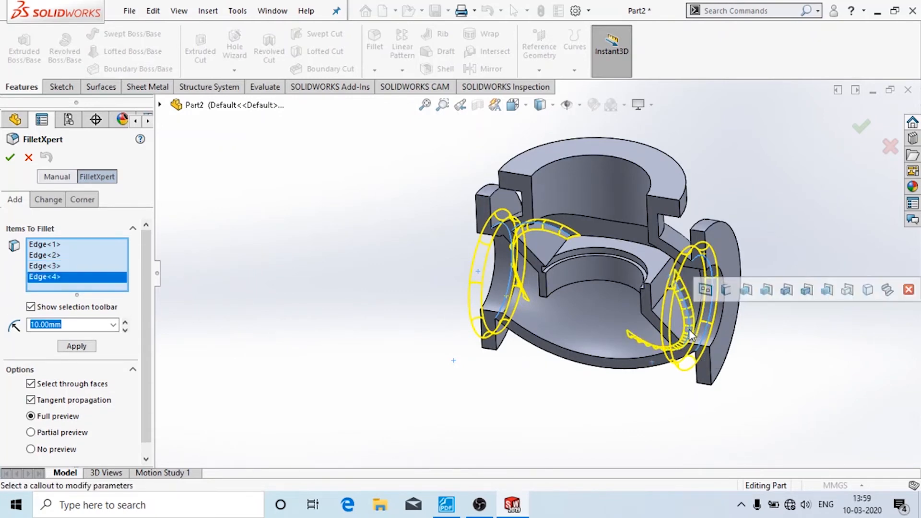
pyautogui.moveTo(639, 345)
pyautogui.mouseDown(button='middle')
pyautogui.moveTo(602, 355)
pyautogui.moveTo(675, 346)
pyautogui.moveTo(576, 379)
pyautogui.moveTo(610, 352)
pyautogui.moveTo(582, 329)
pyautogui.moveTo(589, 267)
pyautogui.moveTo(614, 288)
pyautogui.moveTo(635, 336)
pyautogui.mouseUp(button='middle')
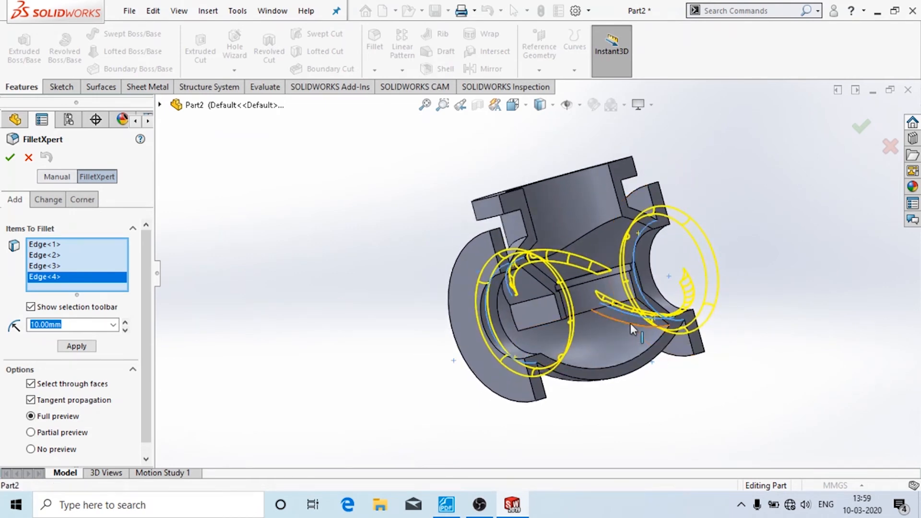
pyautogui.click(631, 324)
pyautogui.moveTo(522, 296); pyautogui.dragTo(446, 292, button='middle')
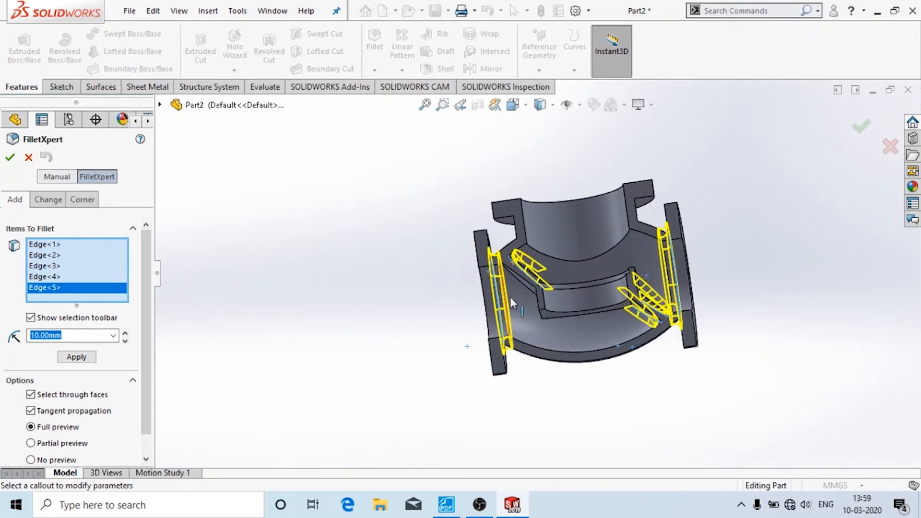
pyautogui.moveTo(508, 282); pyautogui.dragTo(553, 304, button='middle')
pyautogui.scroll(-6, 553, 304)
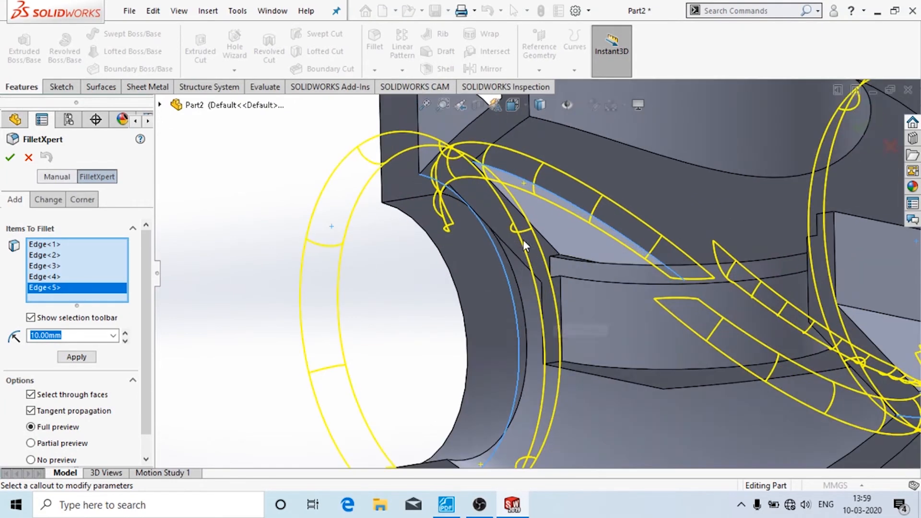
pyautogui.moveTo(524, 246); pyautogui.dragTo(572, 266, button='middle')
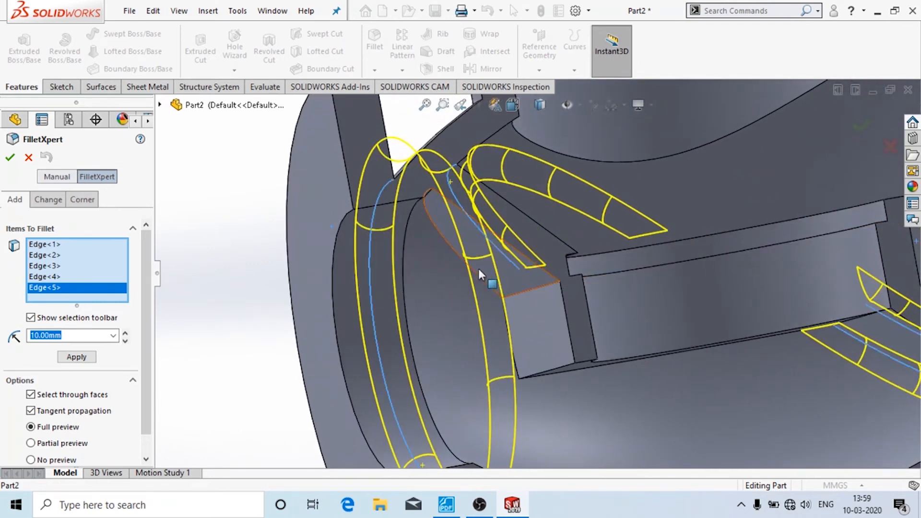
pyautogui.click(460, 255)
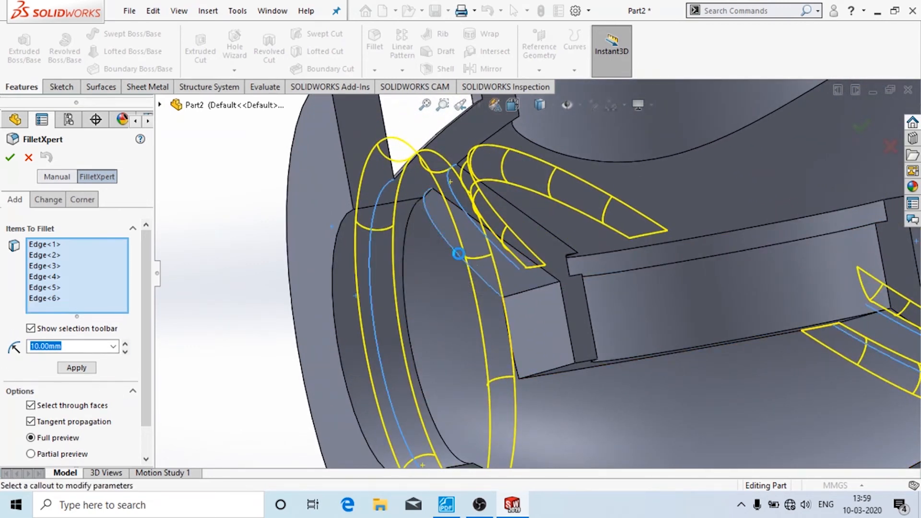
pyautogui.click(15, 159)
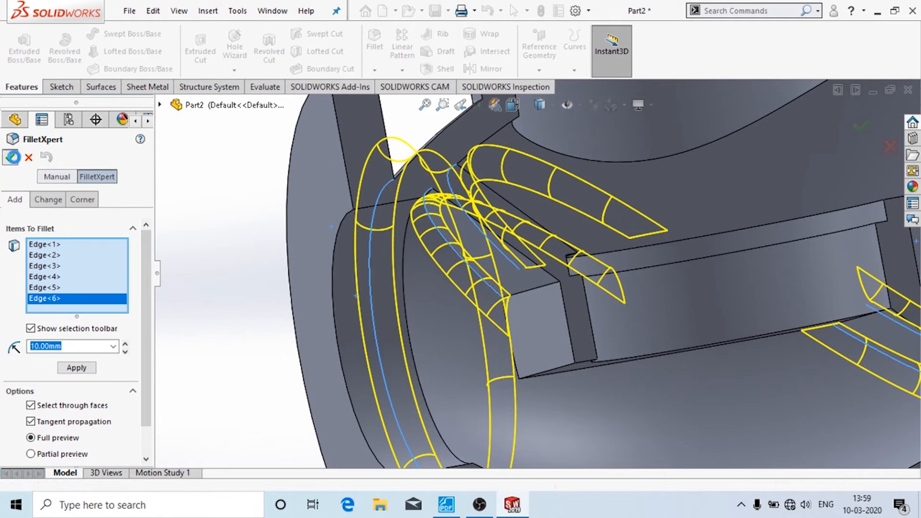
# - Inspect the filleted part and select the flange's half-ring face
pyautogui.scroll(2, 220, 248)
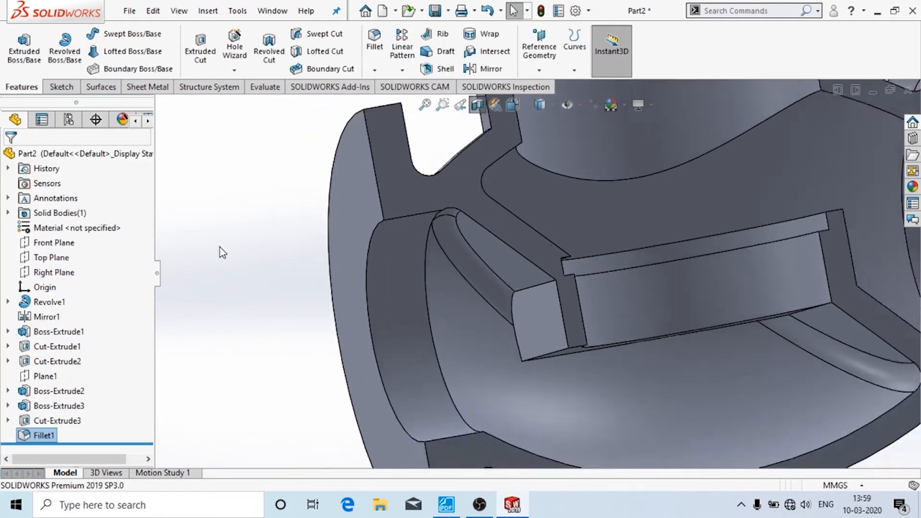
pyautogui.scroll(2, 337, 294)
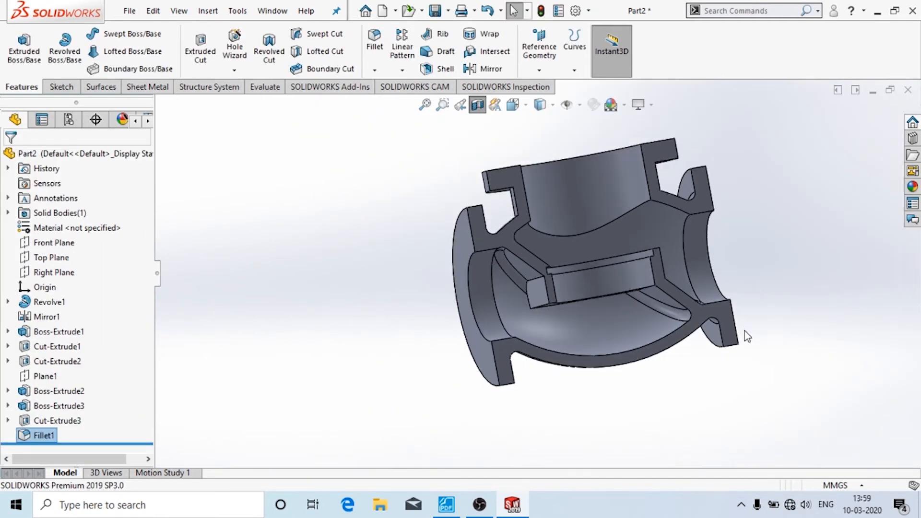
pyautogui.moveTo(745, 336); pyautogui.dragTo(794, 380, button='middle')
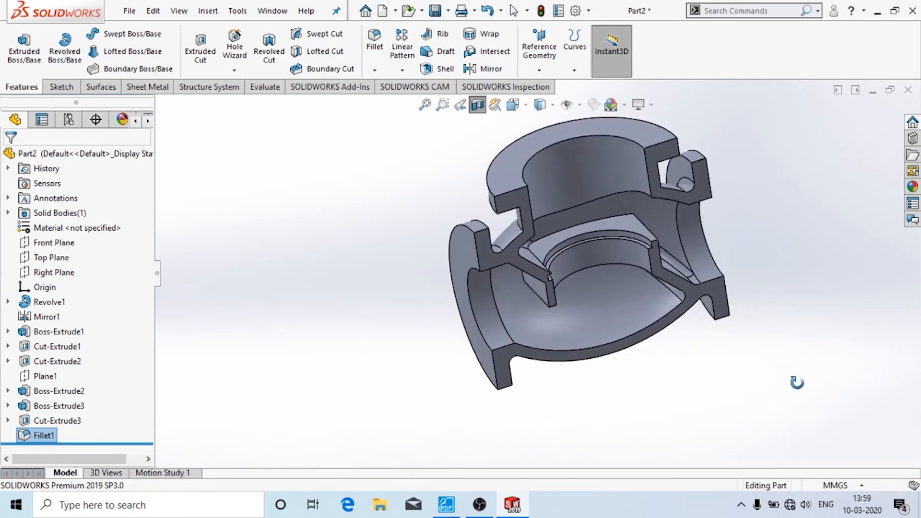
pyautogui.moveTo(776, 257); pyautogui.dragTo(674, 305, button='middle')
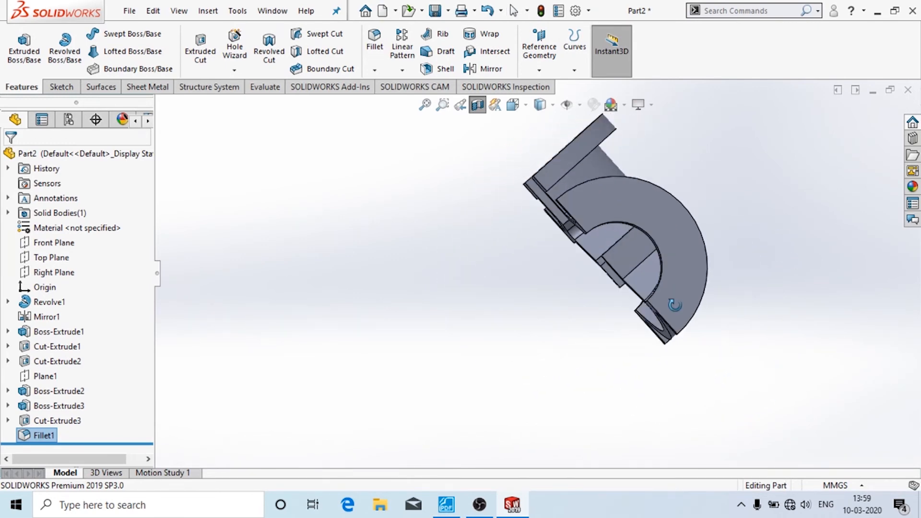
pyautogui.click(701, 272)
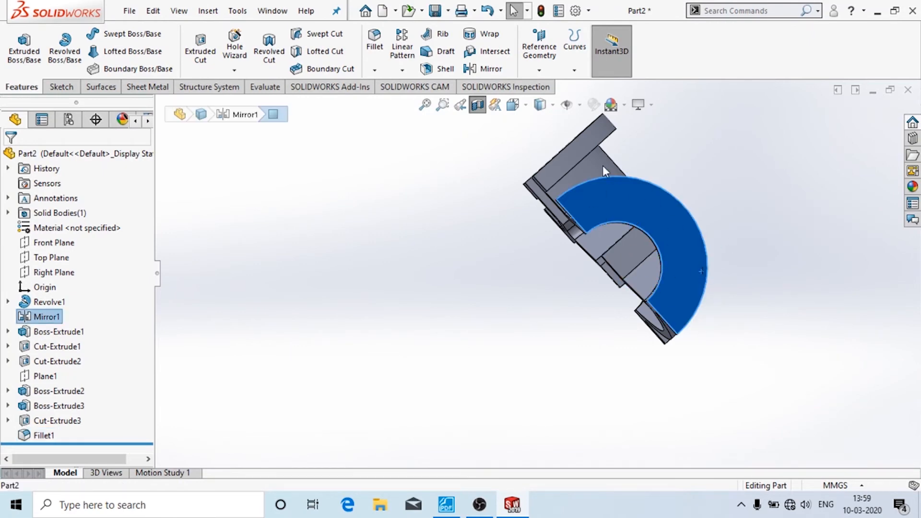
# - Turn off the section view to show the whole valve body
pyautogui.moveTo(608, 181); pyautogui.dragTo(715, 232, button='middle')
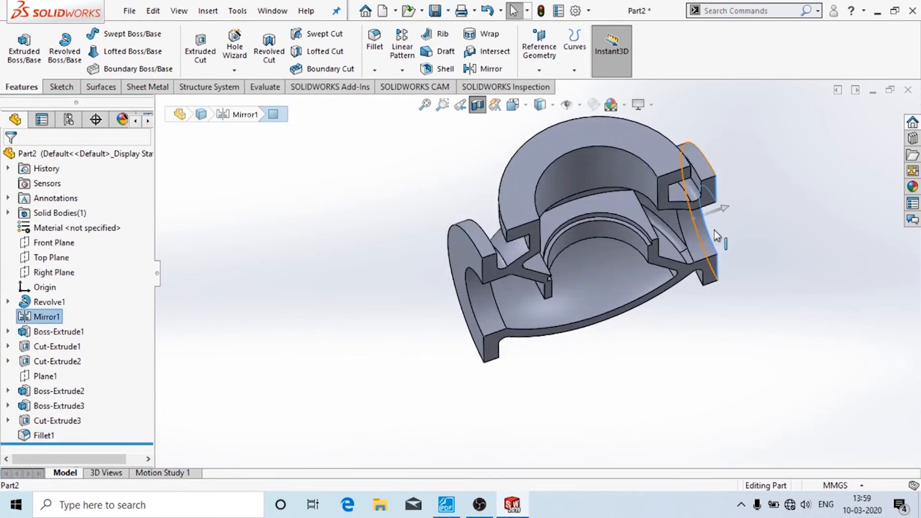
pyautogui.click(480, 109)
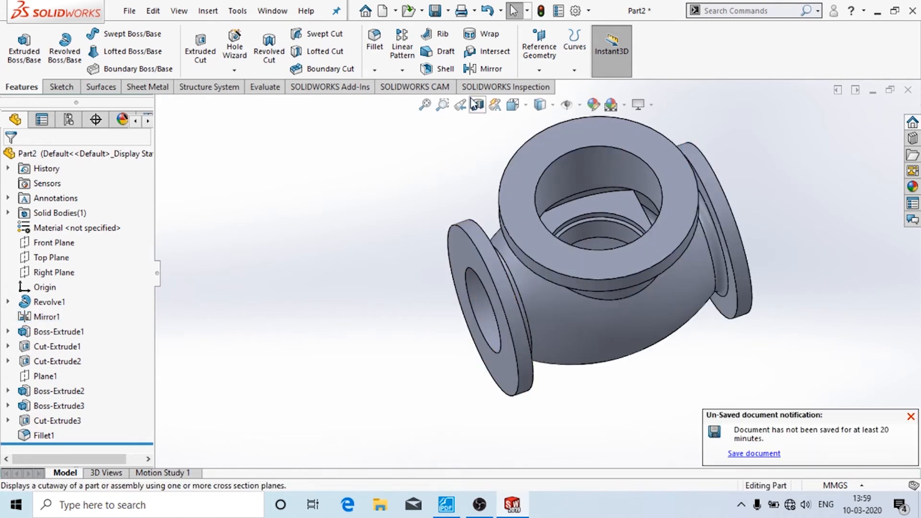
pyautogui.moveTo(465, 163); pyautogui.dragTo(537, 210, button='middle')
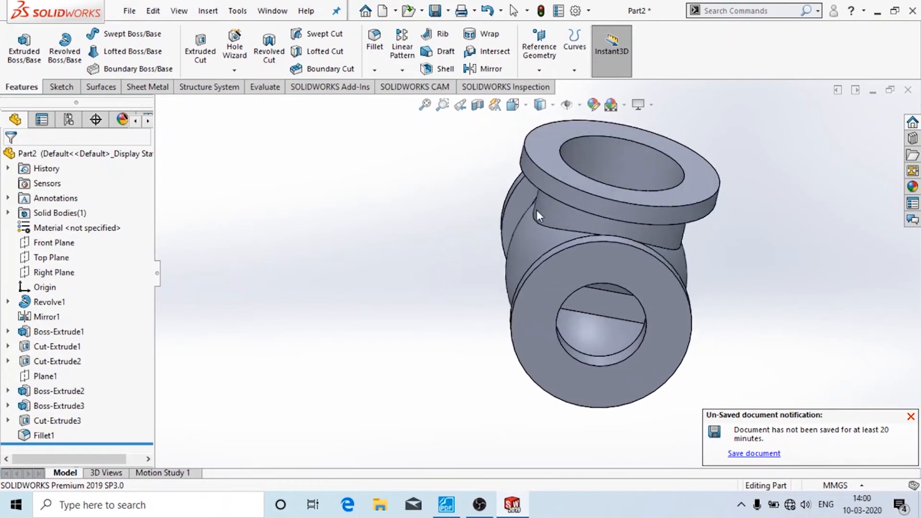
# - Start a new sketch on the front flange's ring face and bring up the reference PDF
pyautogui.click(627, 268)
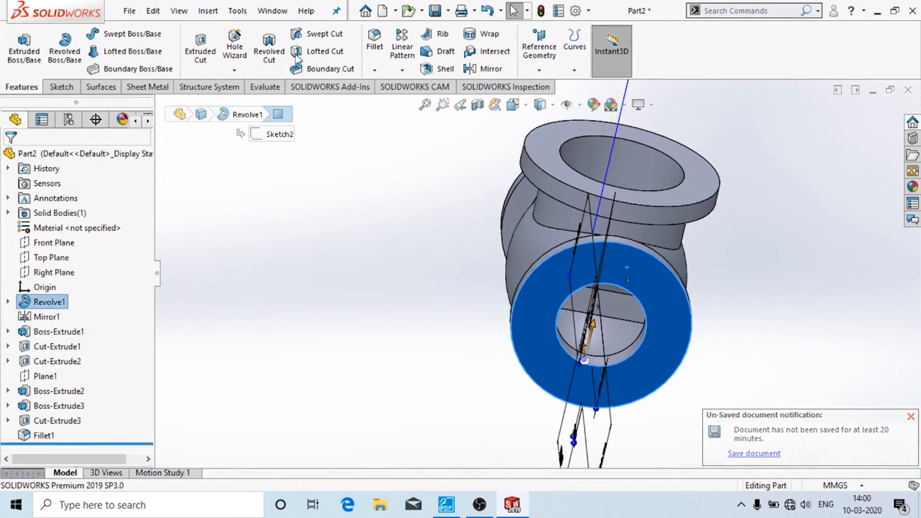
pyautogui.click(62, 86)
pyautogui.click(21, 43)
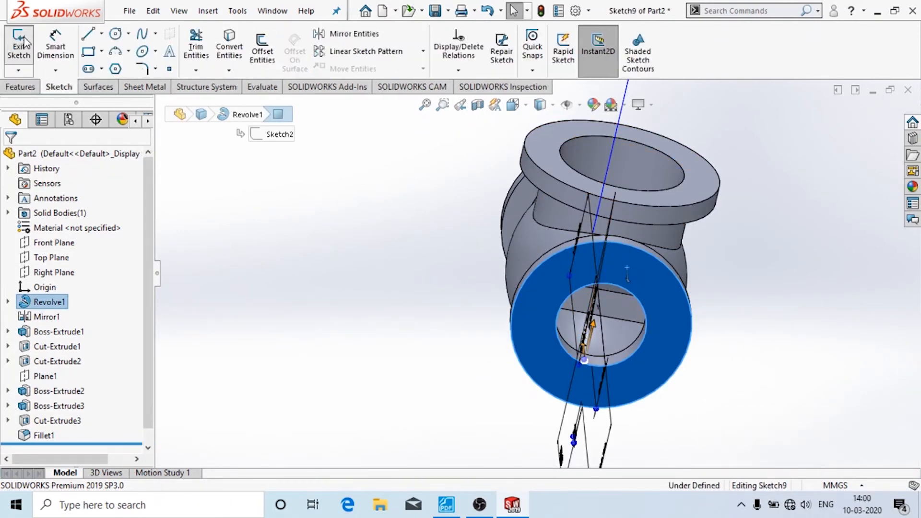
pyautogui.click(451, 503)
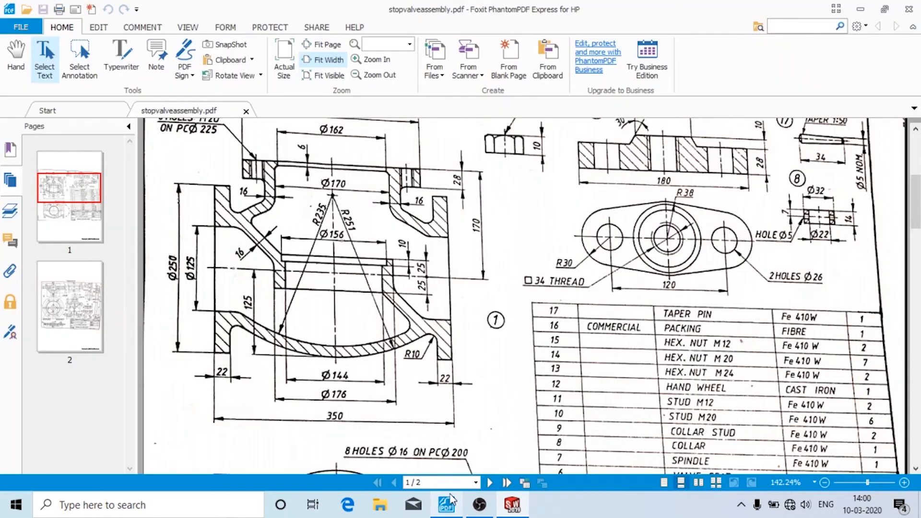
# - Read the eight Ø16 holes on PCØ200 in the drawing, then return to SOLIDWORKS
pyautogui.scroll(-6, 463, 206)
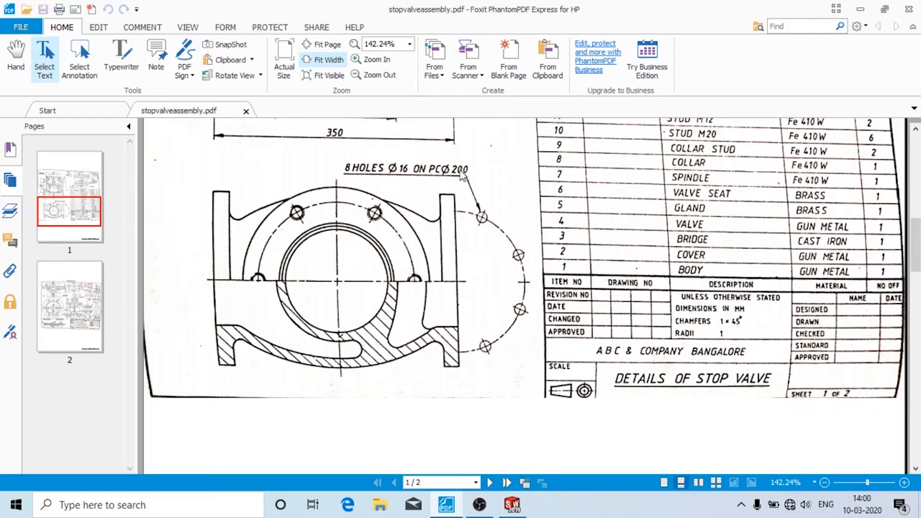
pyautogui.click(509, 504)
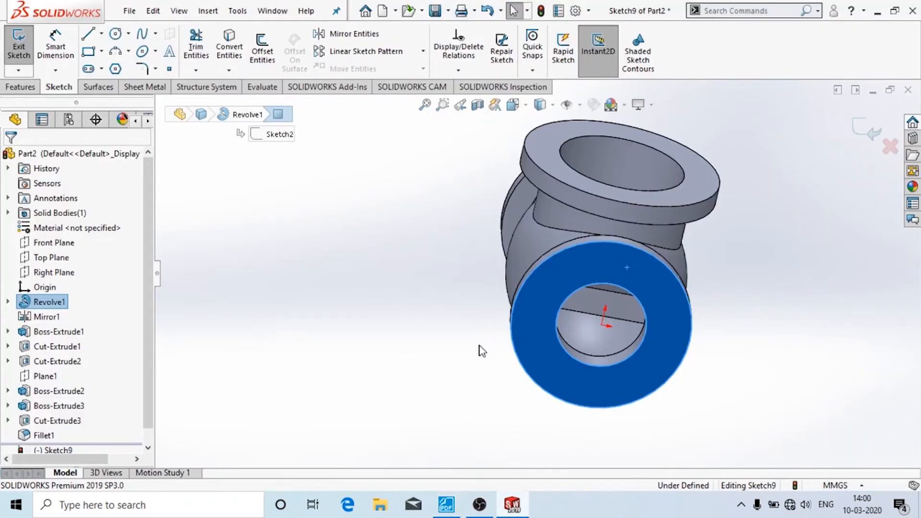
# - Draw a construction pitch circle at the flange centre and dimension it to Ø200
pyautogui.click(603, 326)
pyautogui.click(656, 364)
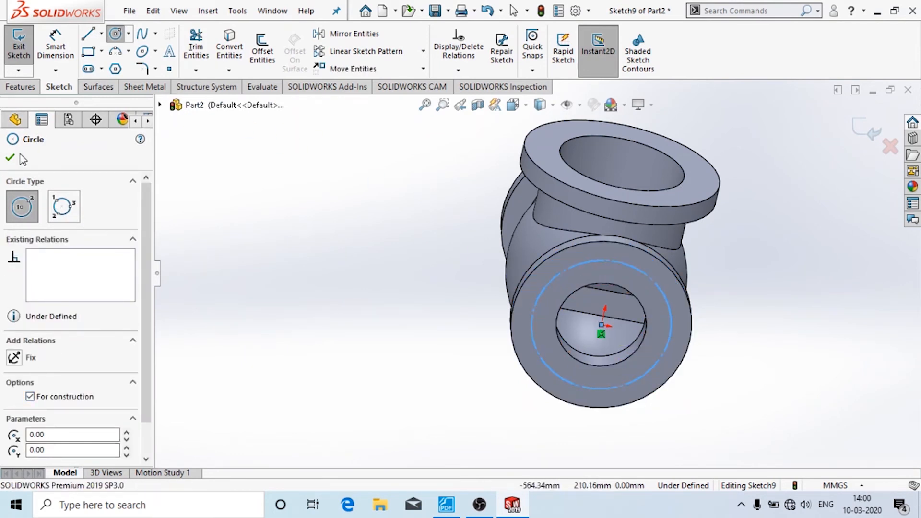
pyautogui.click(56, 47)
pyautogui.click(564, 380)
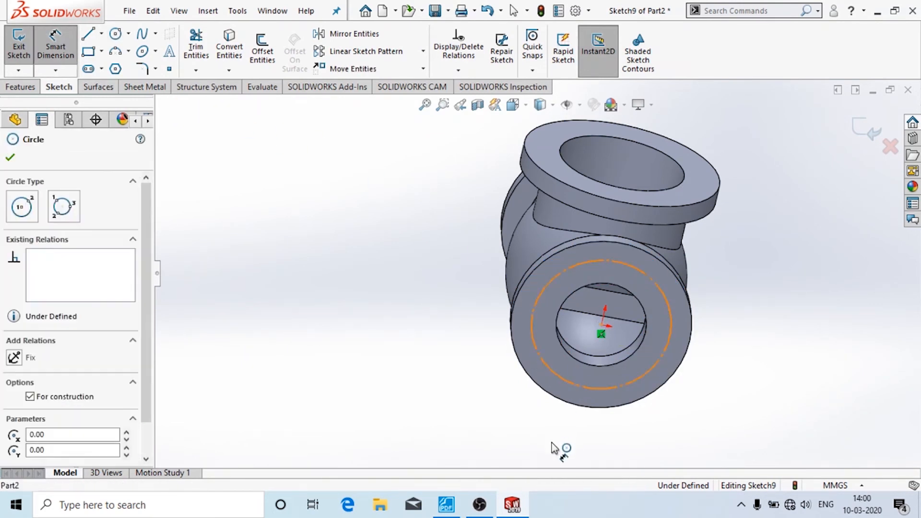
pyautogui.click(438, 321)
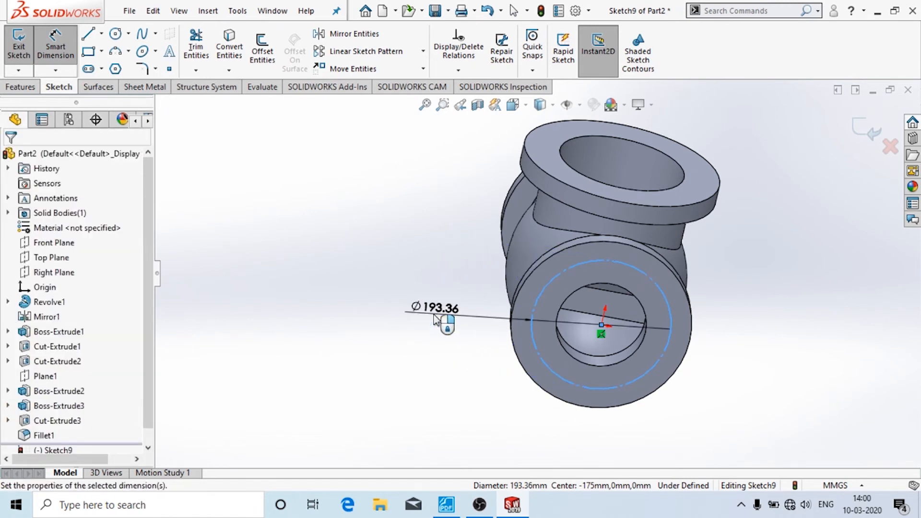
pyautogui.write('200')
pyautogui.press('Return')
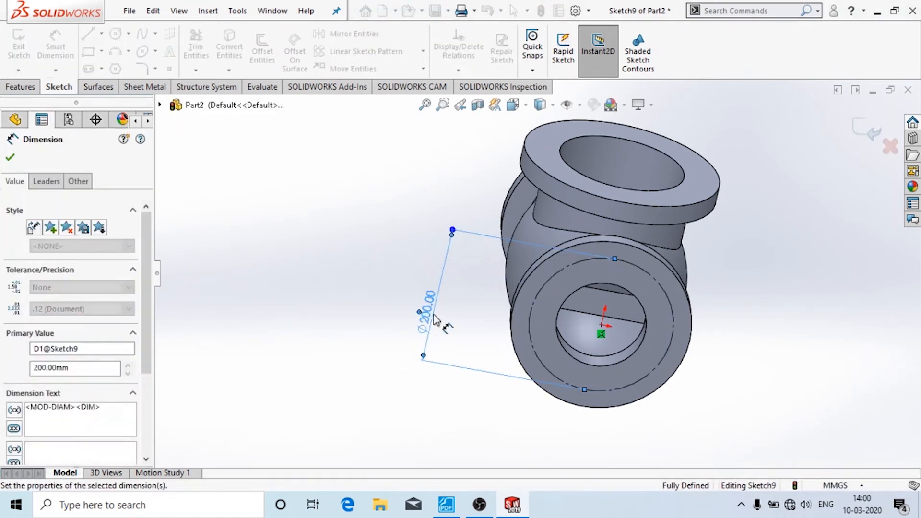
# - Add a Ø16 hole circle on the pitch circle's right point and exit the sketch
pyautogui.click(116, 35)
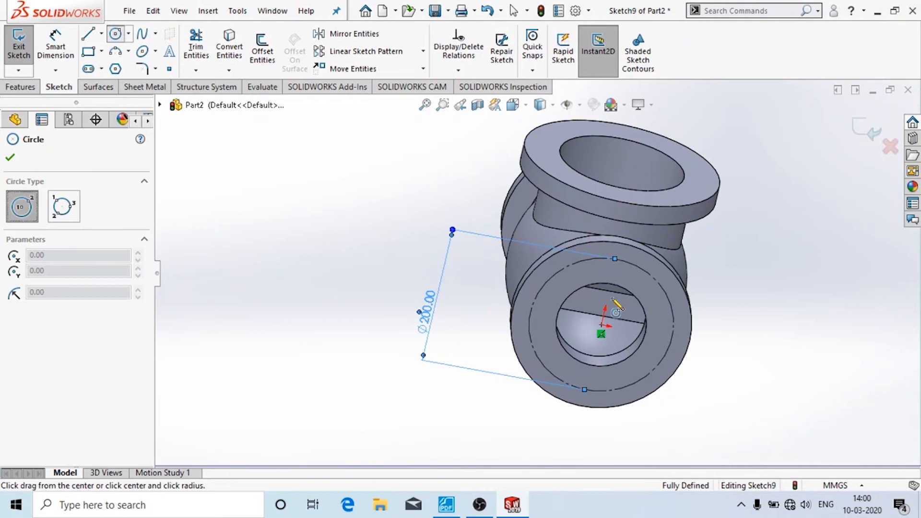
pyautogui.click(672, 338)
pyautogui.click(679, 345)
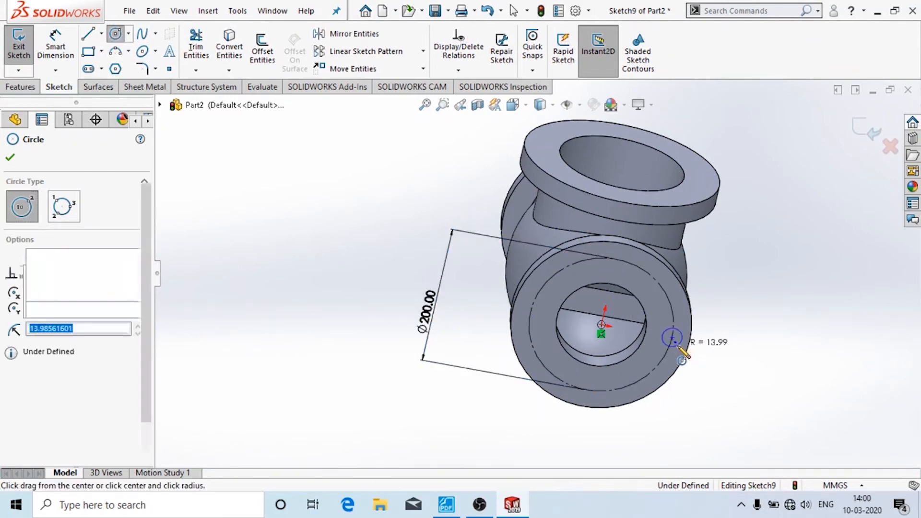
pyautogui.click(57, 50)
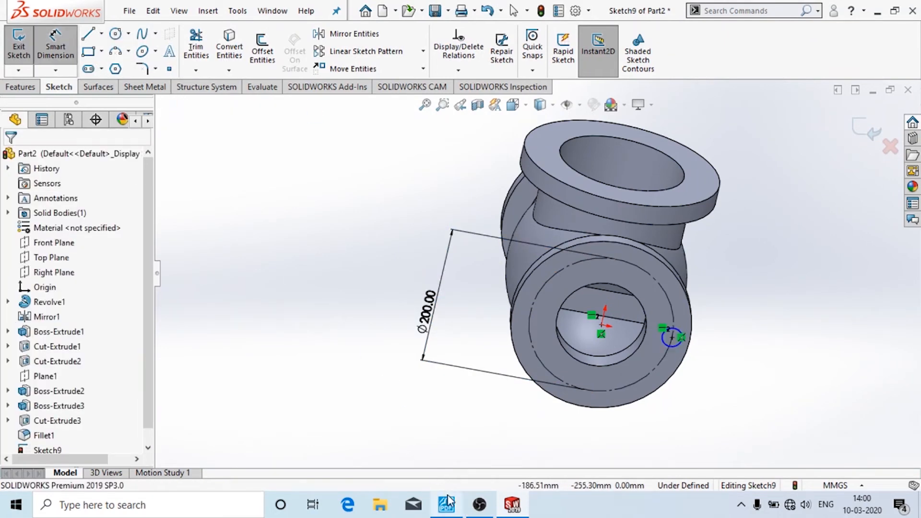
pyautogui.click(447, 502)
pyautogui.click(517, 506)
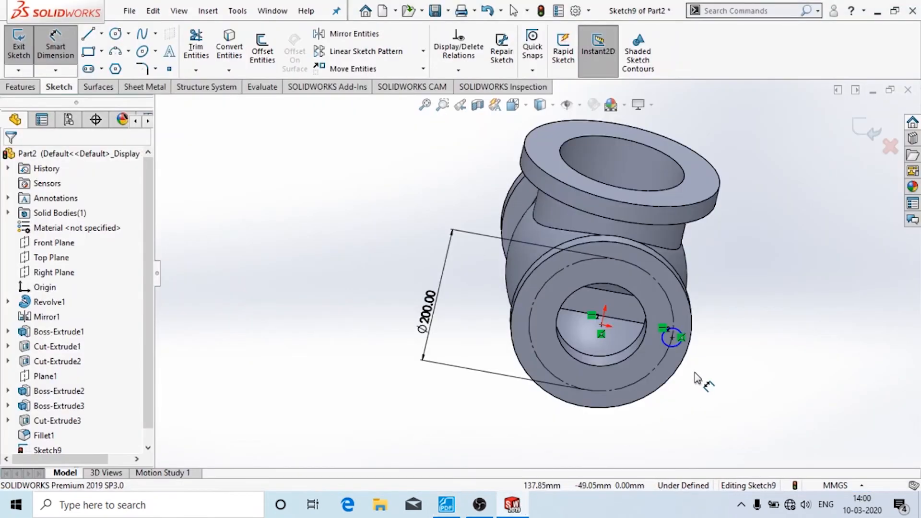
pyautogui.click(677, 345)
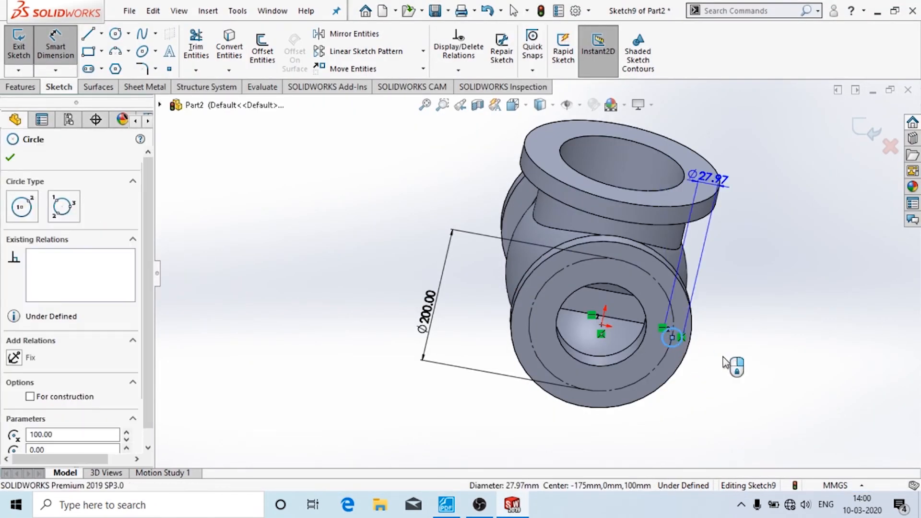
pyautogui.click(727, 360)
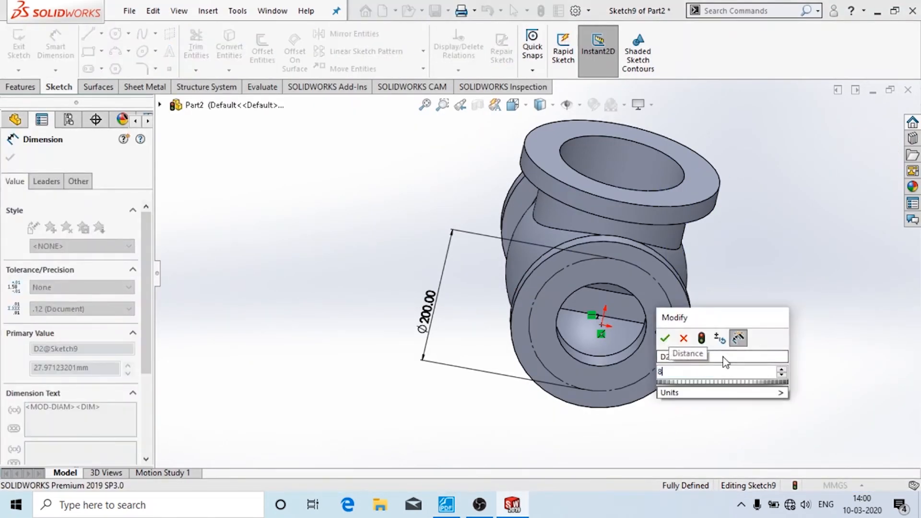
pyautogui.write('16')
pyautogui.press('Return')
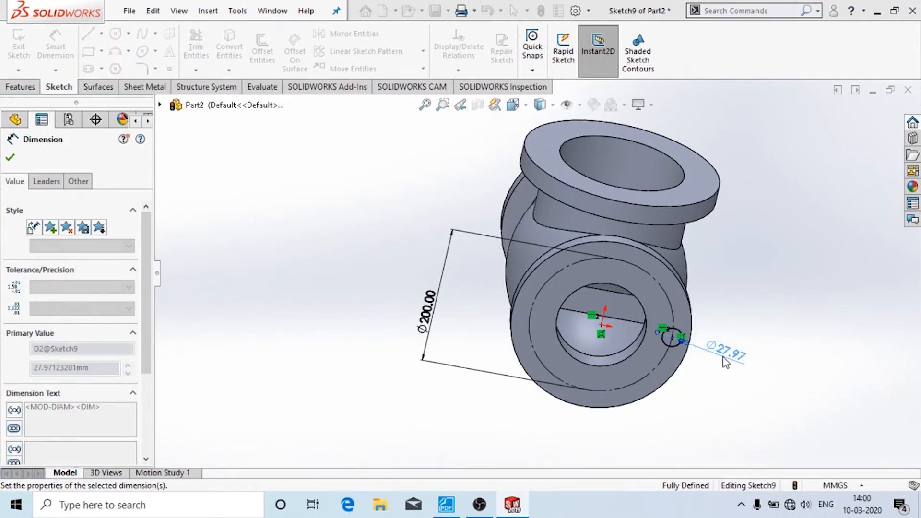
pyautogui.click(11, 162)
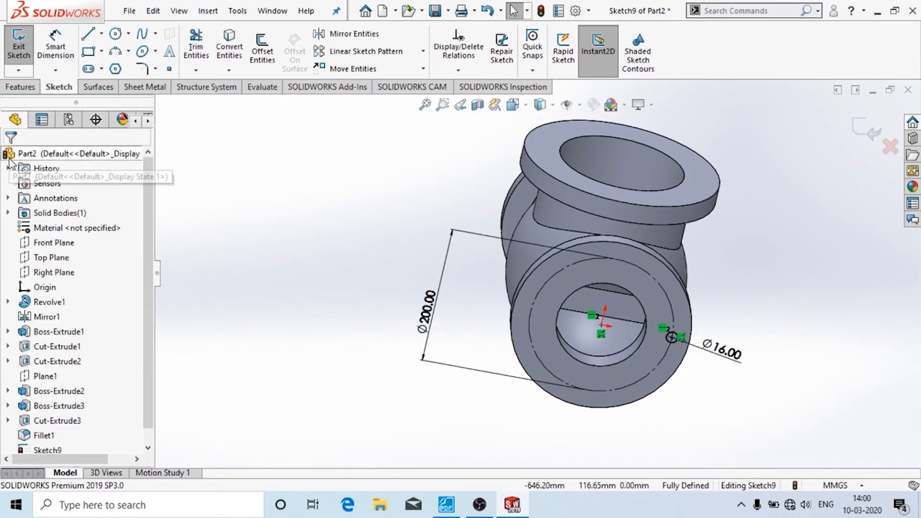
pyautogui.click(19, 43)
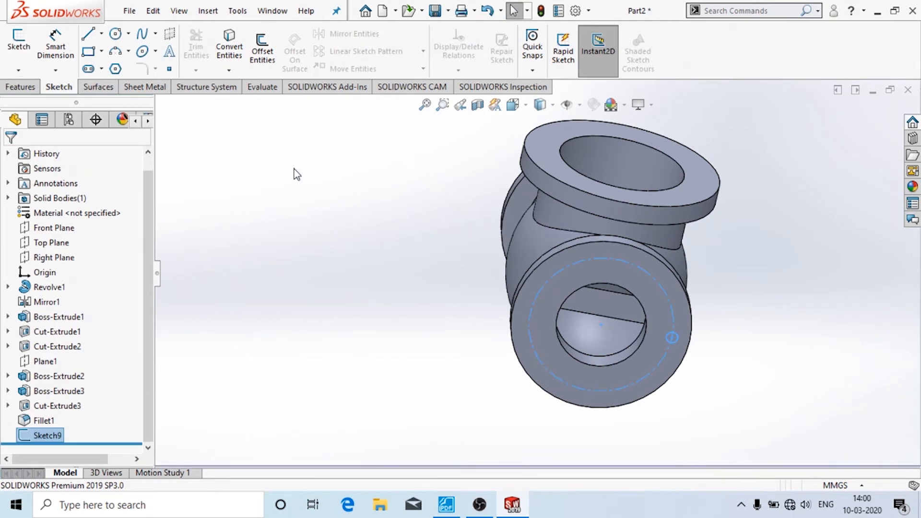
# - Cut the Ø16 bolt hole through the front flange using an Up To Next extruded cut
pyautogui.click(20, 87)
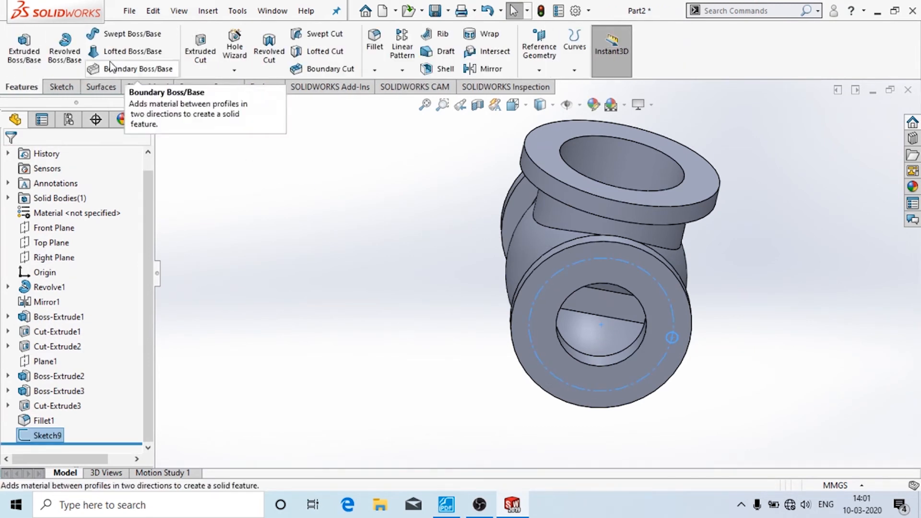
pyautogui.click(201, 50)
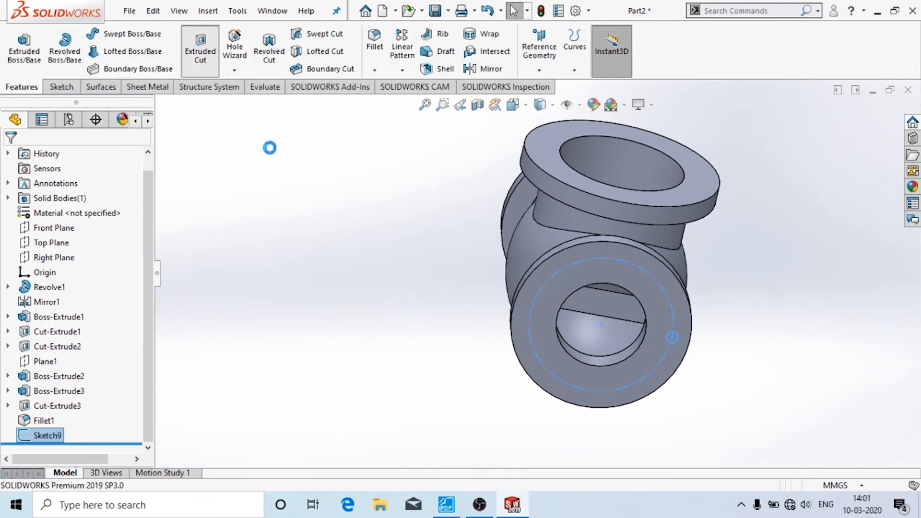
pyautogui.moveTo(741, 314); pyautogui.dragTo(667, 317, button='middle')
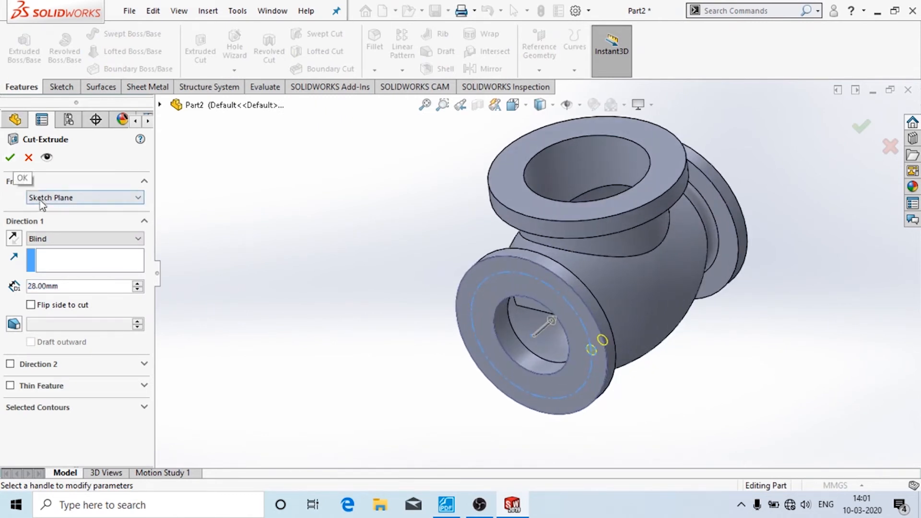
pyautogui.click(50, 238)
pyautogui.click(66, 278)
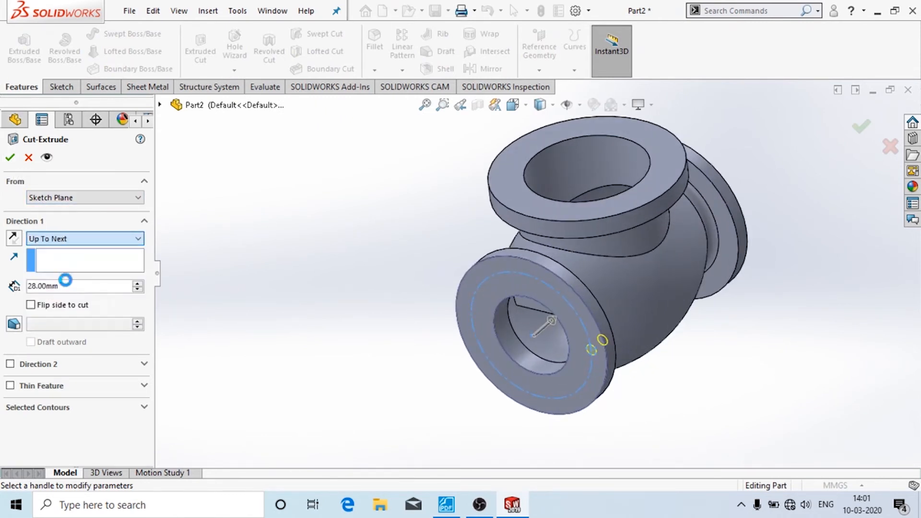
pyautogui.click(10, 157)
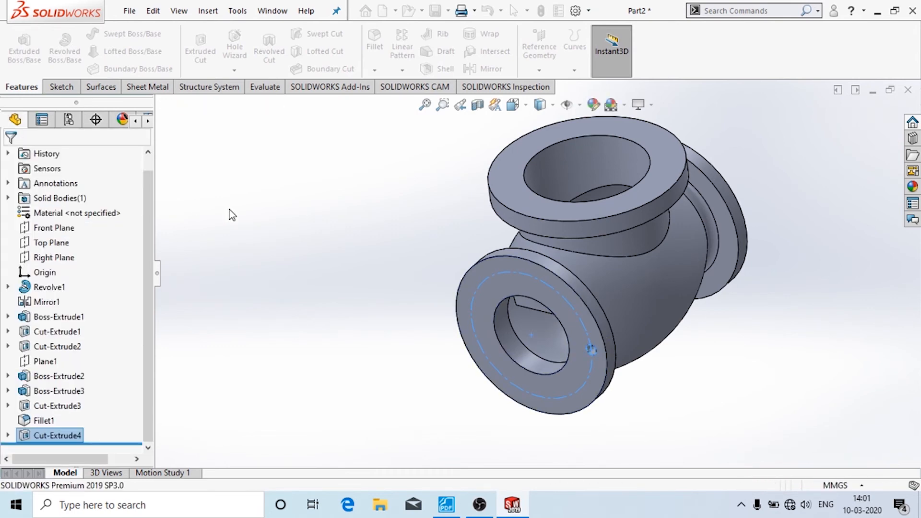
# - Start a circular pattern of Cut-Extrude4 with 8 equally spaced instances over 360°
pyautogui.moveTo(230, 209); pyautogui.dragTo(289, 235, button='middle')
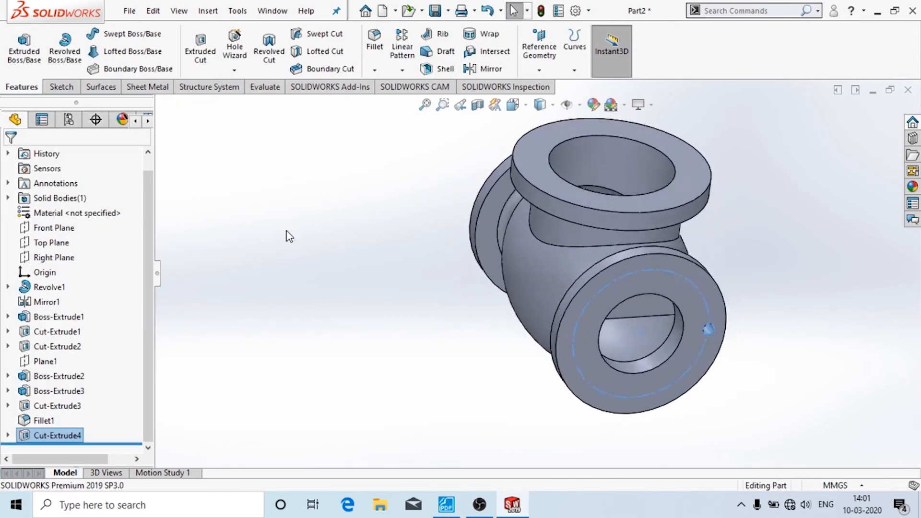
pyautogui.click(287, 232)
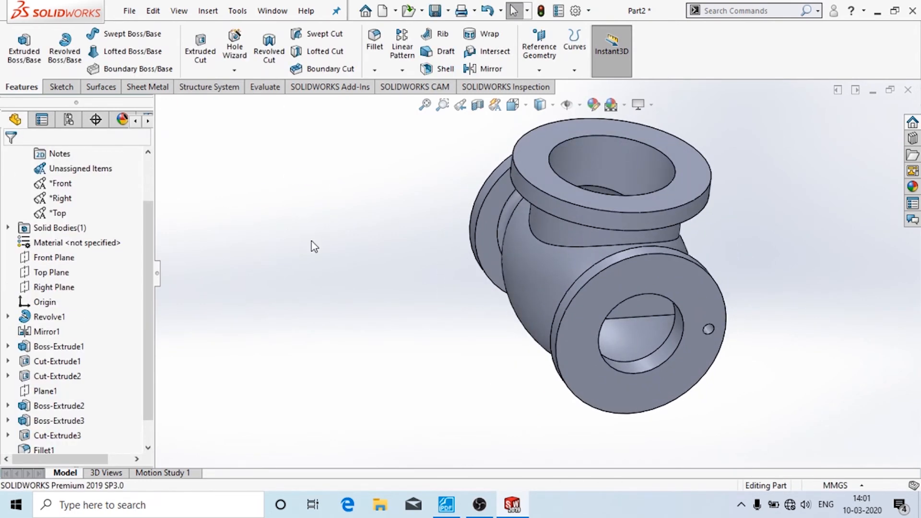
pyautogui.click(711, 331)
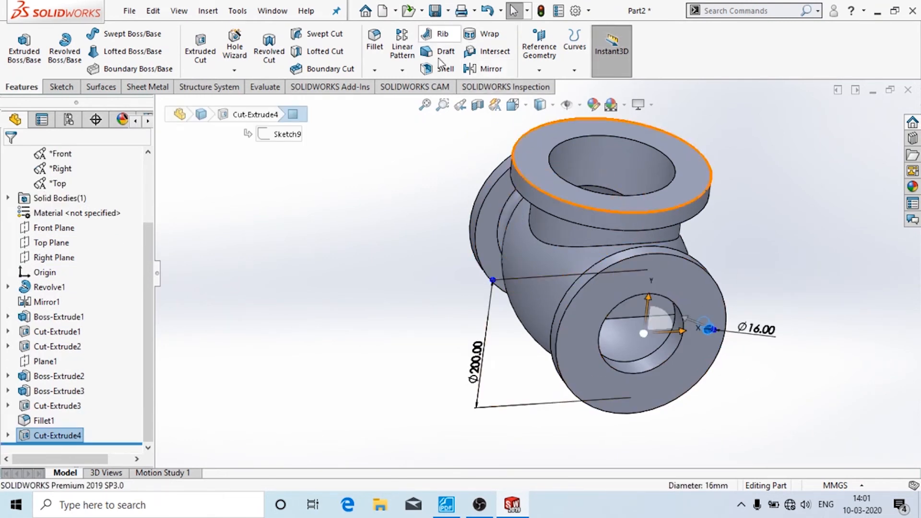
pyautogui.click(402, 70)
pyautogui.click(424, 102)
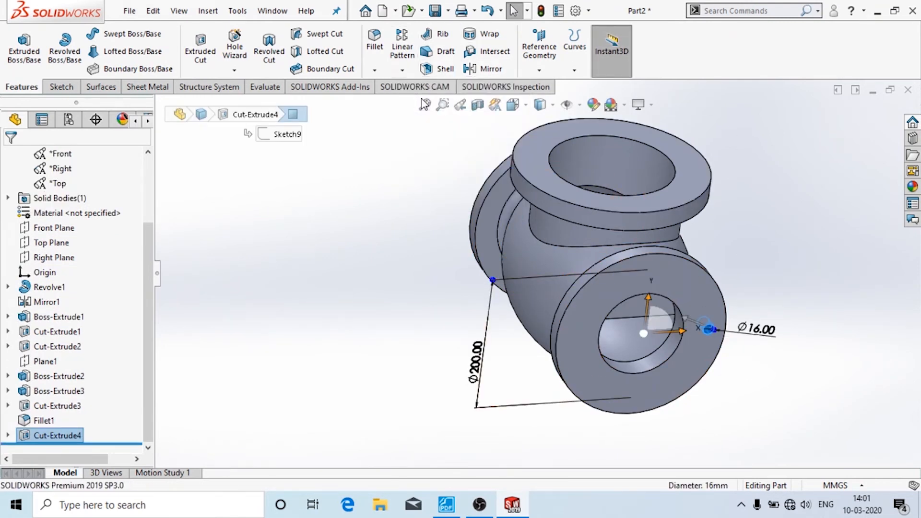
pyautogui.click(446, 504)
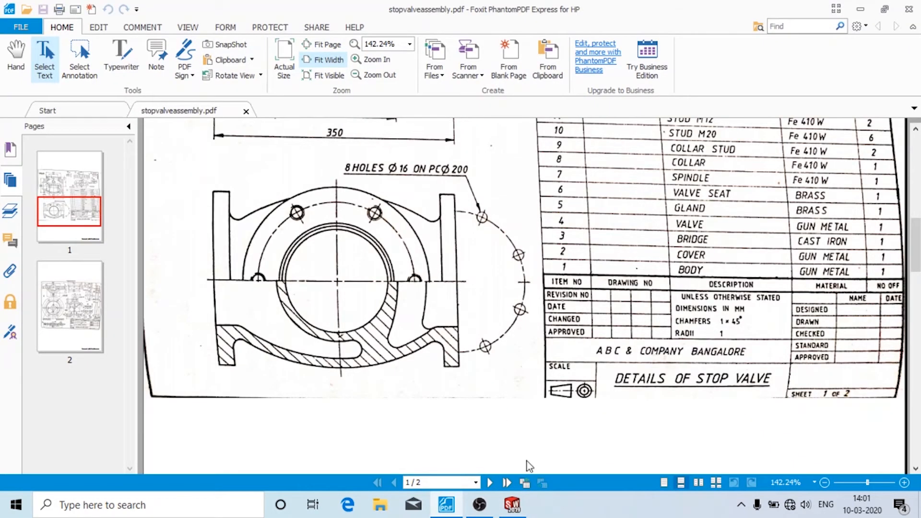
pyautogui.click(523, 512)
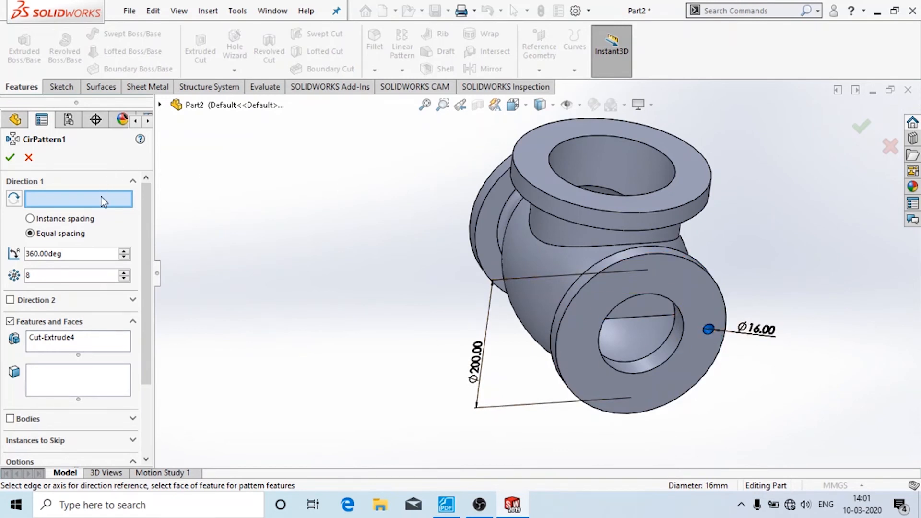
# - Use the front flange's round edge as the axis to complete CirPattern1's eight Ø16 holes
pyautogui.click(583, 289)
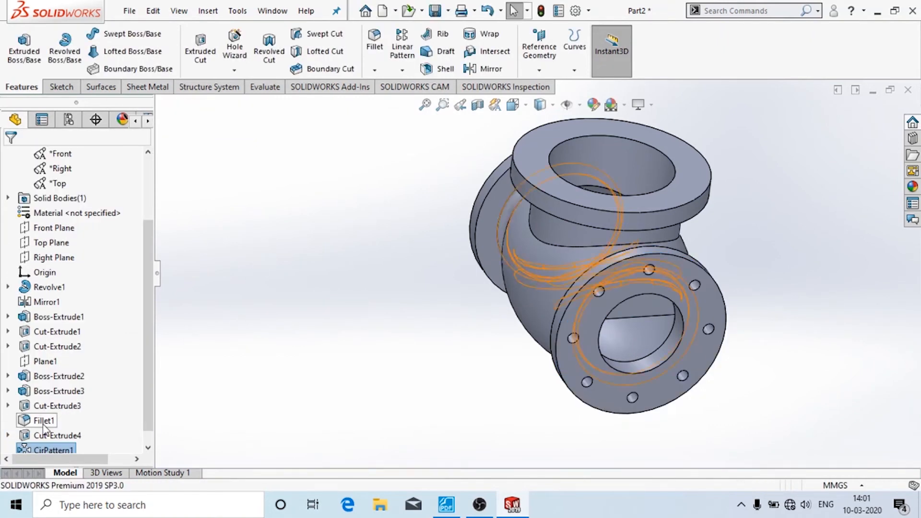
pyautogui.click(49, 436)
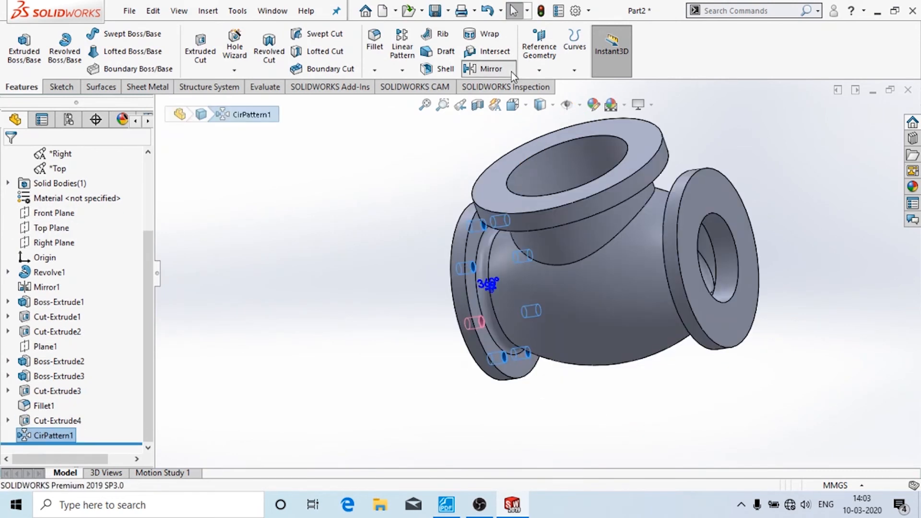
# - Cancel a first mirror attempt and view the model normal to the Right Plane
pyautogui.click(486, 68)
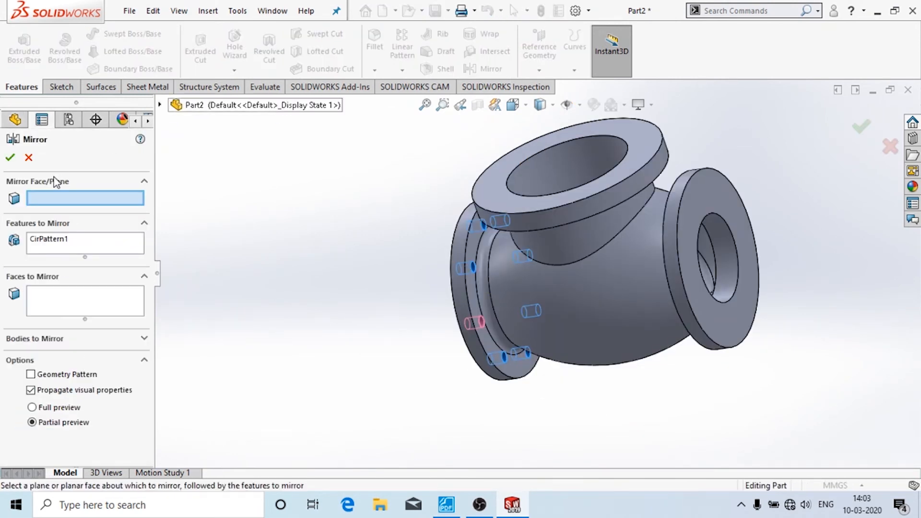
pyautogui.press('Escape')
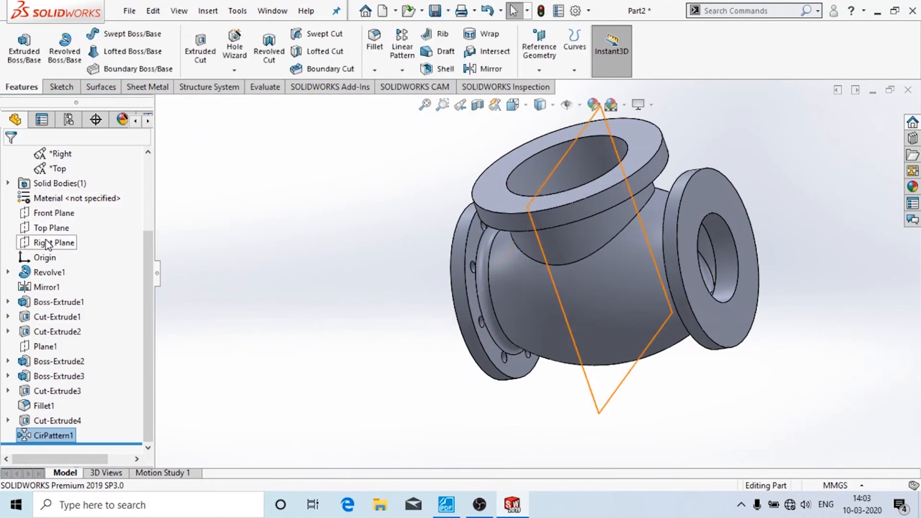
pyautogui.click(54, 243)
pyautogui.click(120, 218)
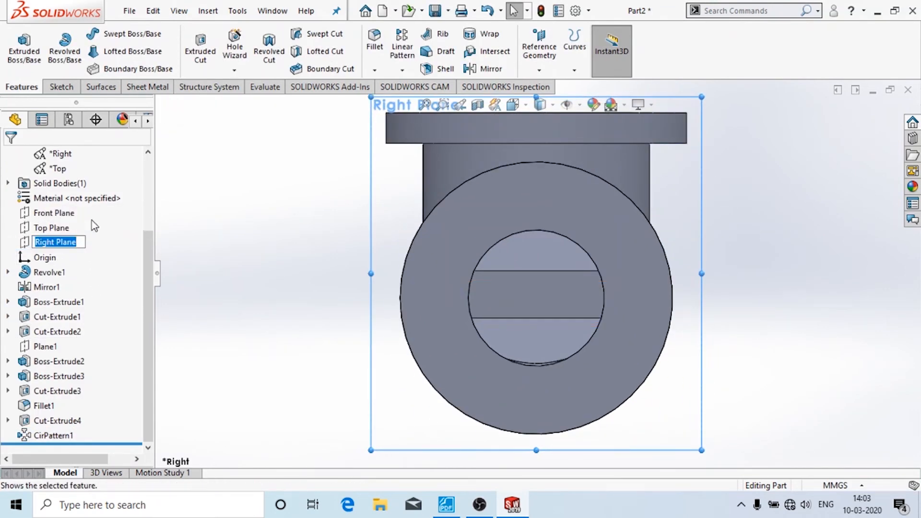
pyautogui.rightClick(58, 244)
pyautogui.click(354, 251)
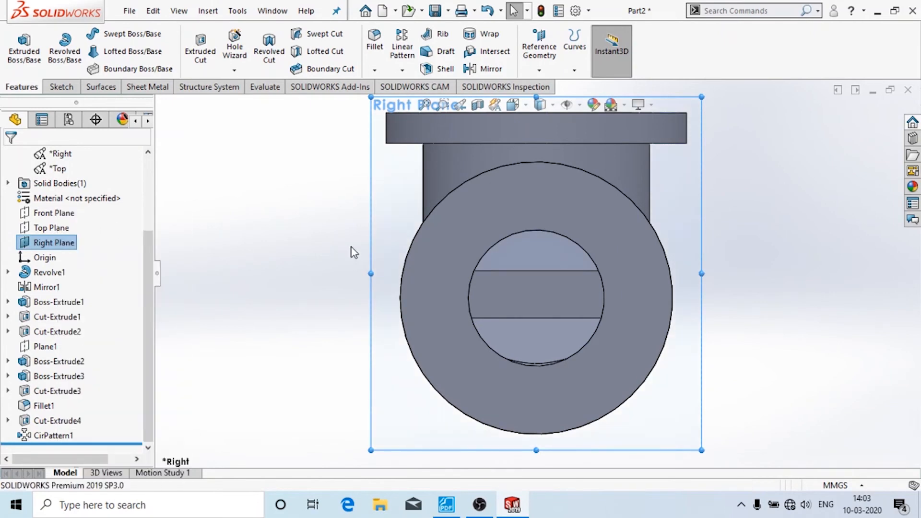
pyautogui.moveTo(345, 227); pyautogui.dragTo(446, 246, button='middle')
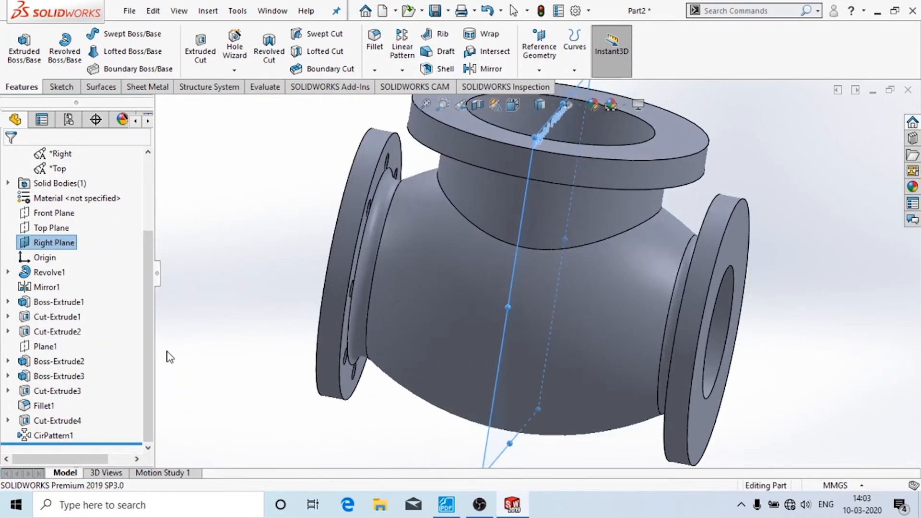
# - Mirror CirPattern1 across the Right Plane to create Mirror4
pyautogui.click(62, 438)
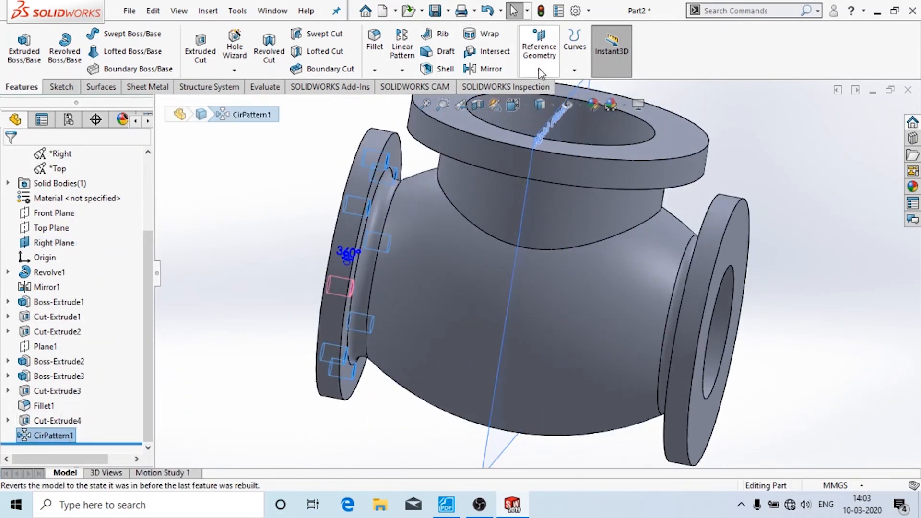
pyautogui.click(488, 69)
pyautogui.click(531, 179)
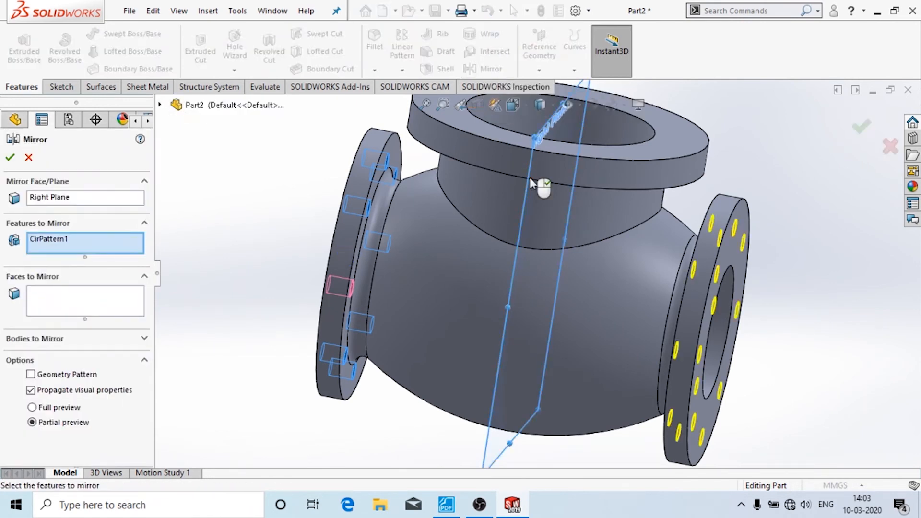
pyautogui.click(10, 160)
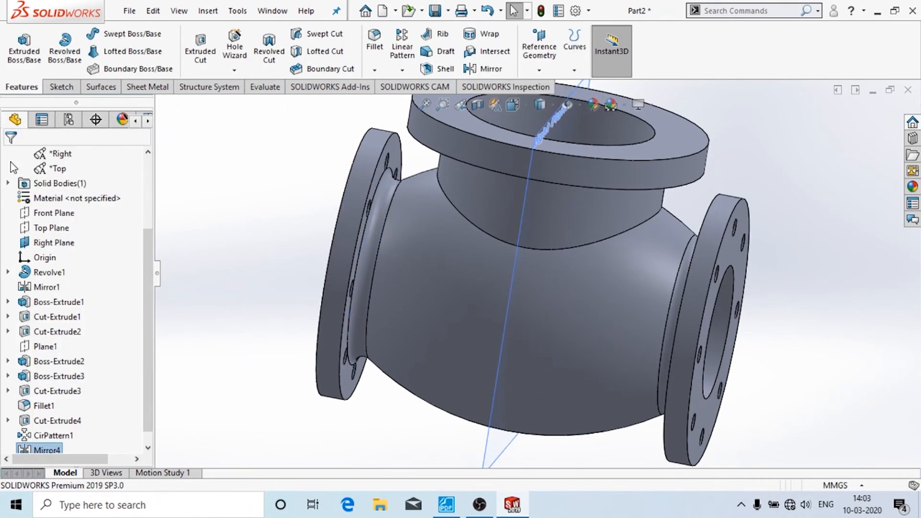
pyautogui.moveTo(775, 231); pyautogui.dragTo(747, 229, button='middle')
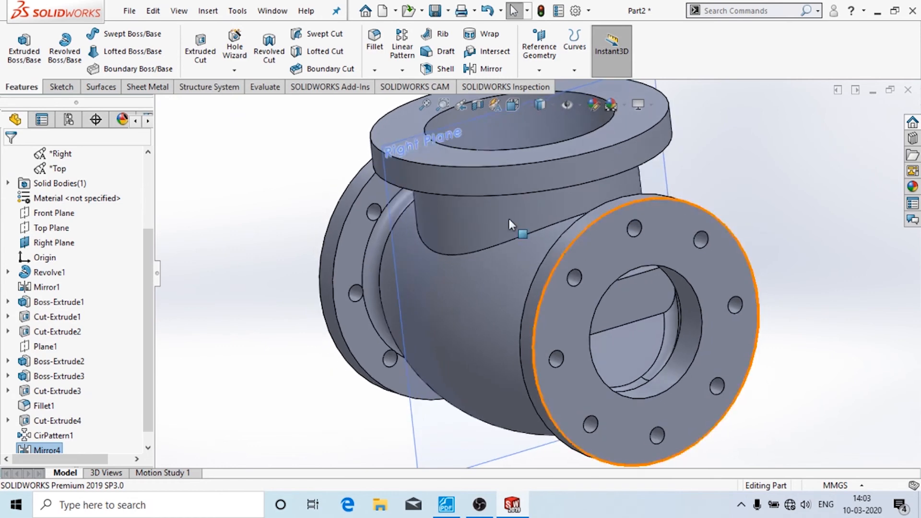
pyautogui.click(395, 209)
# - Hide the Right Plane and select the top flange face
pyautogui.click(408, 141)
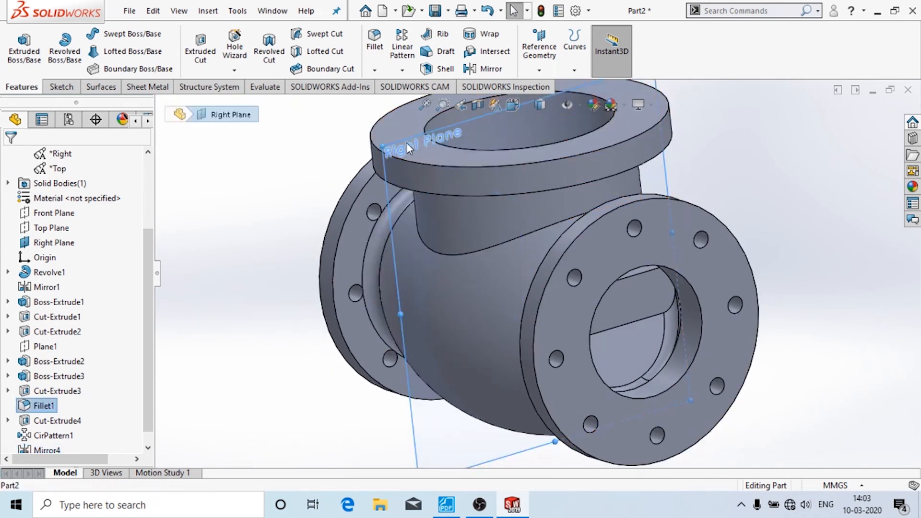
pyautogui.click(489, 103)
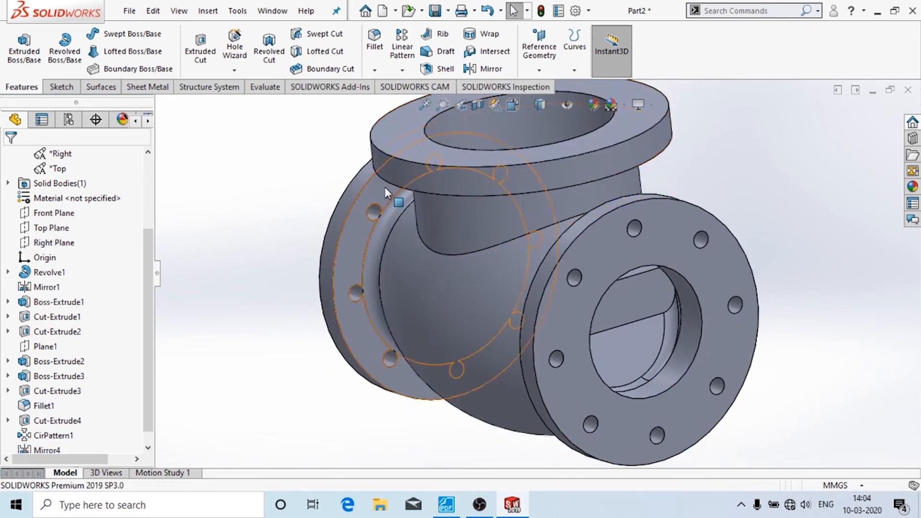
pyautogui.click(424, 155)
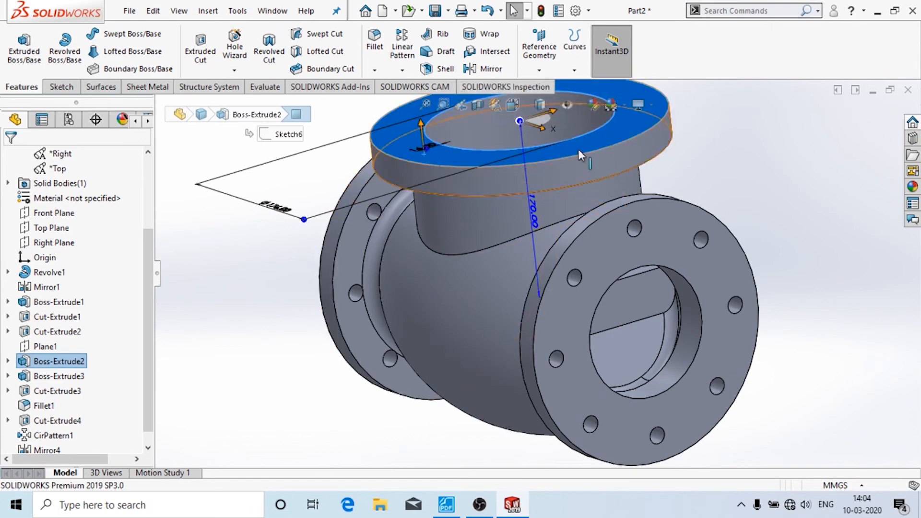
pyautogui.moveTo(371, 184); pyautogui.dragTo(379, 304, button='middle')
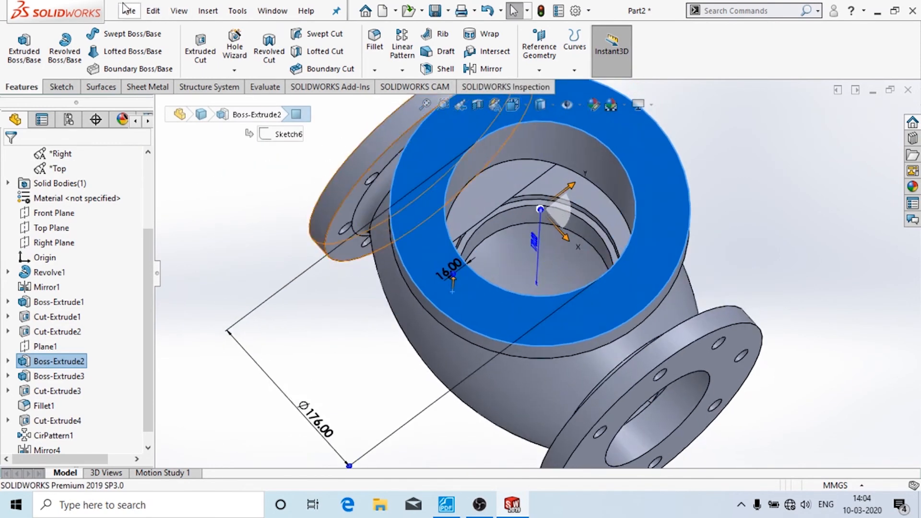
# - Start a sketch on the top flange face and draw a large circle centred on the origin
pyautogui.click(61, 87)
pyautogui.click(18, 48)
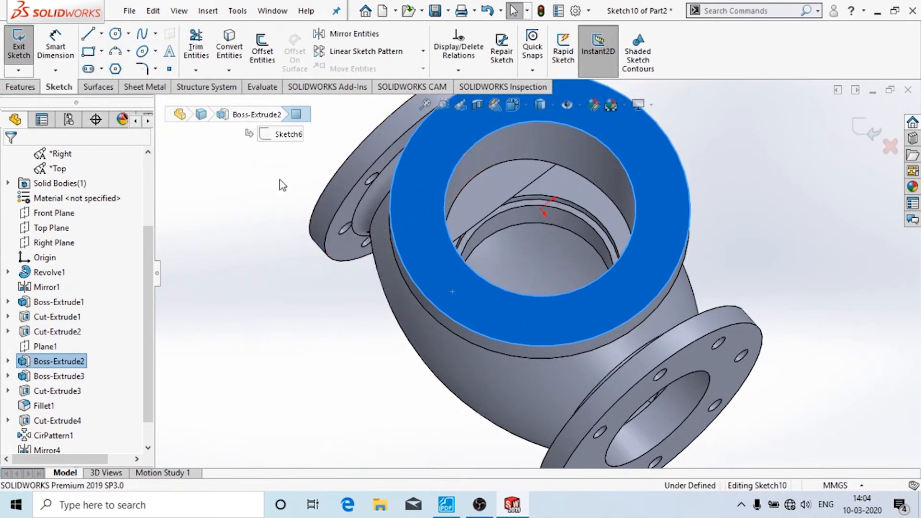
pyautogui.click(115, 33)
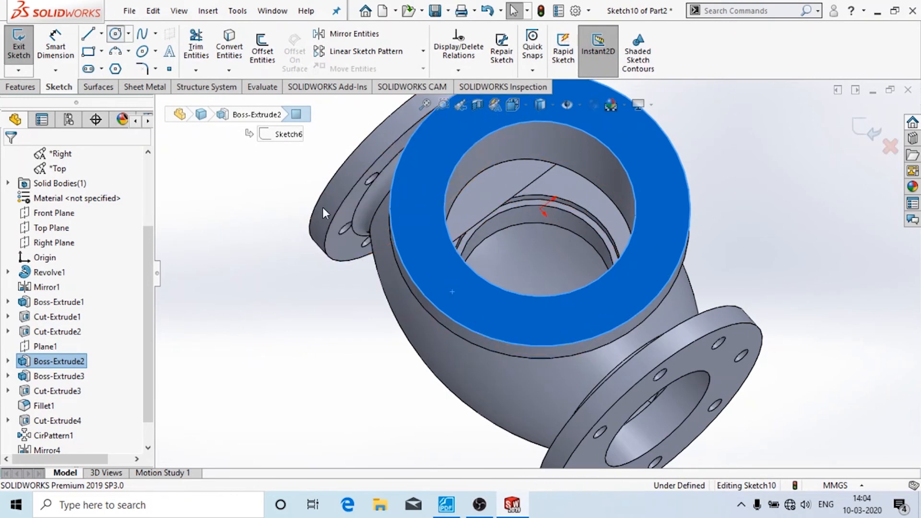
pyautogui.click(541, 210)
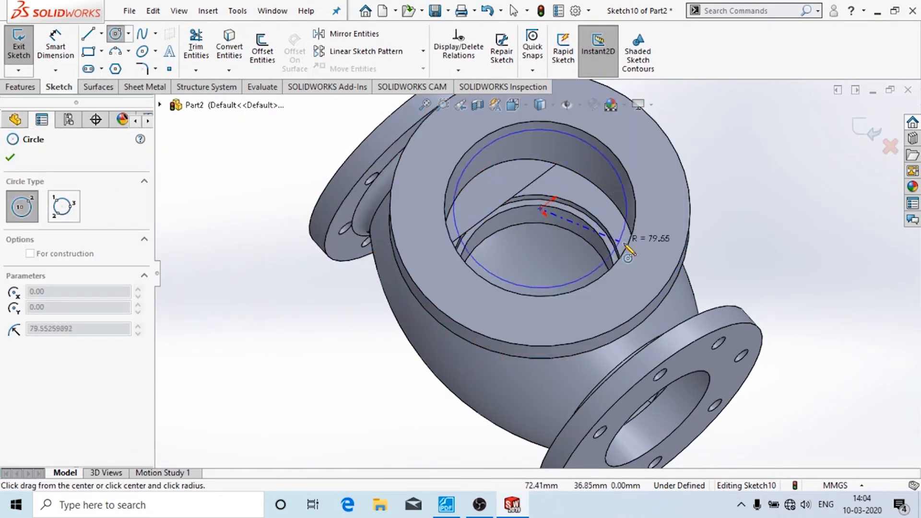
pyautogui.click(655, 251)
pyautogui.click(478, 506)
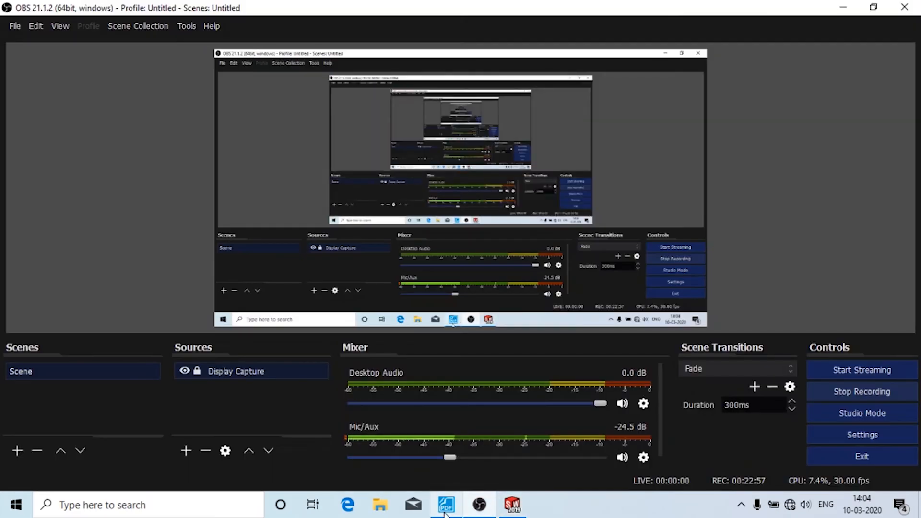
pyautogui.click(446, 504)
pyautogui.scroll(7, 352, 221)
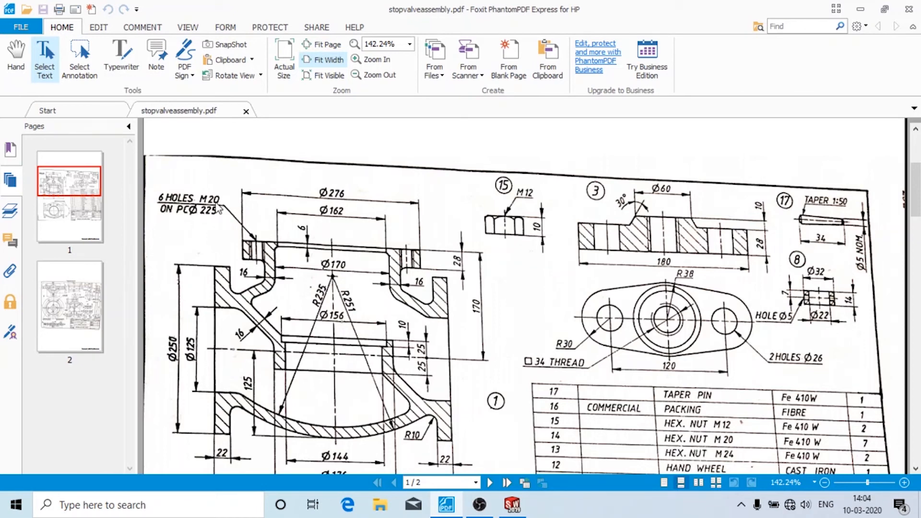
pyautogui.click(512, 507)
pyautogui.press('Escape')
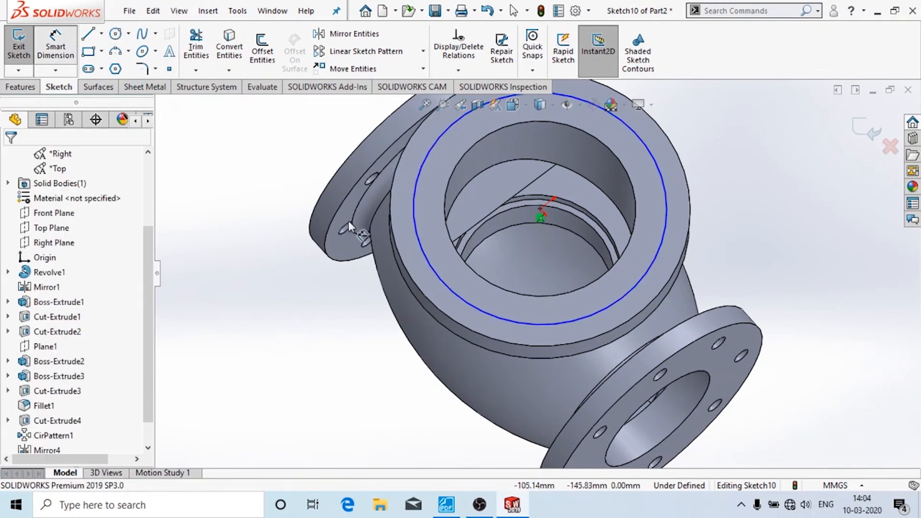
# - Dimension the large sketch circle to a 225 mm diameter
pyautogui.click(424, 251)
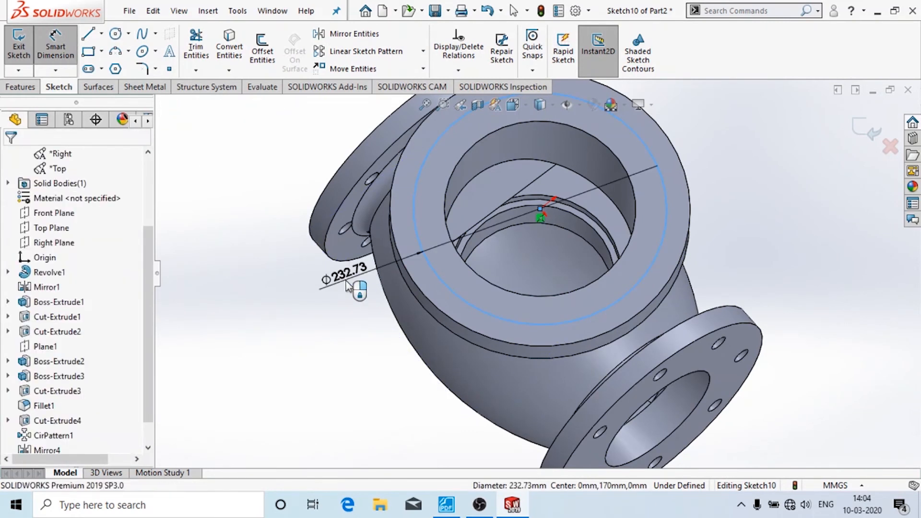
pyautogui.click(348, 287)
pyautogui.click(446, 505)
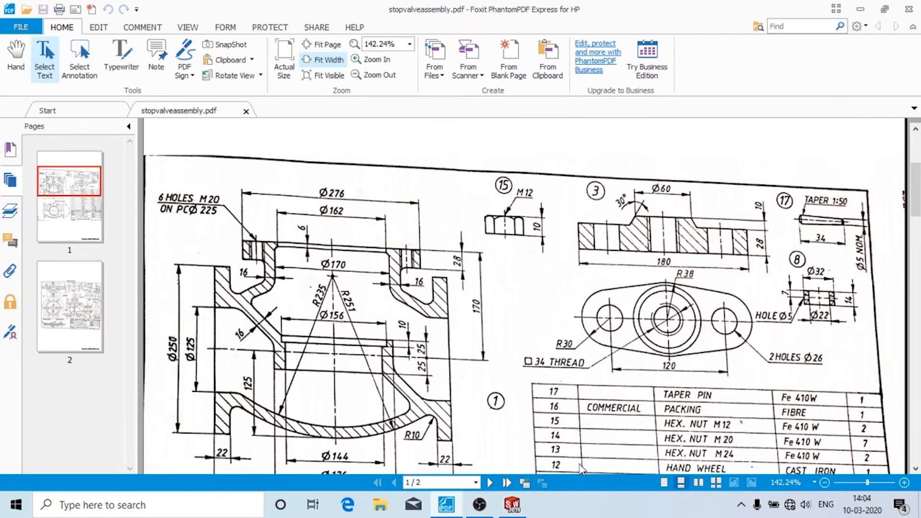
pyautogui.click(512, 505)
pyautogui.write('22')
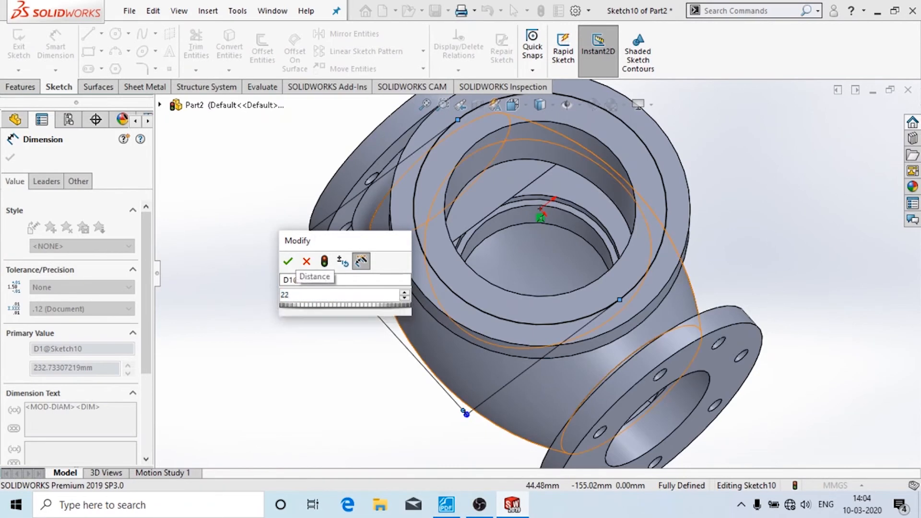
pyautogui.write('5')
pyautogui.press('Return')
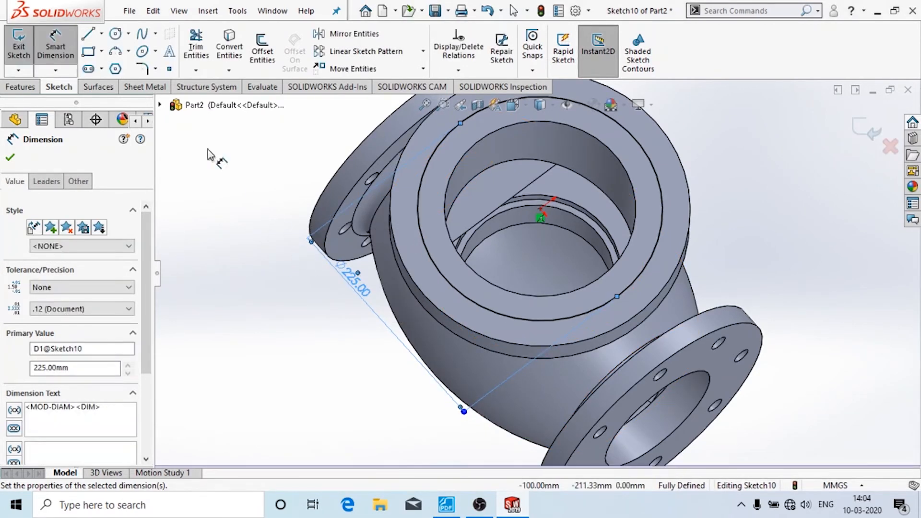
pyautogui.press('Escape')
pyautogui.press('Escape')
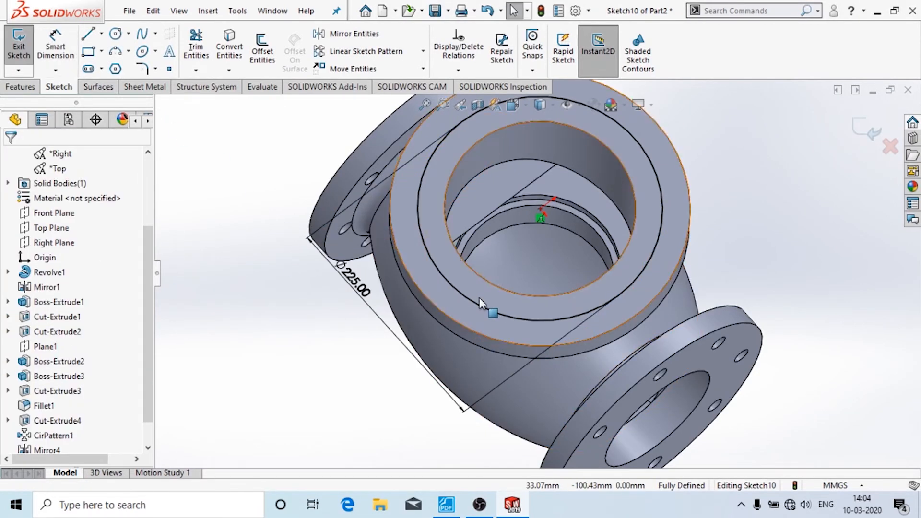
# - Convert the Ø225 circle to construction geometry
pyautogui.click(479, 299)
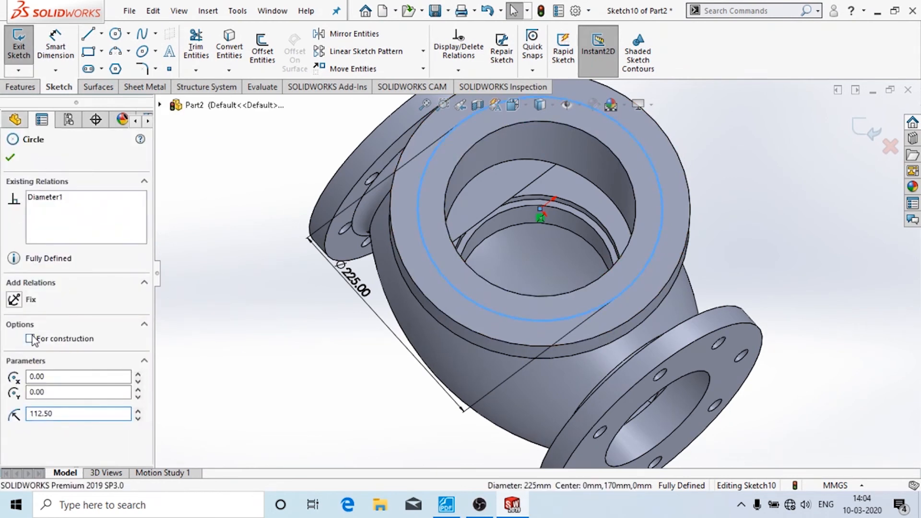
pyautogui.click(10, 158)
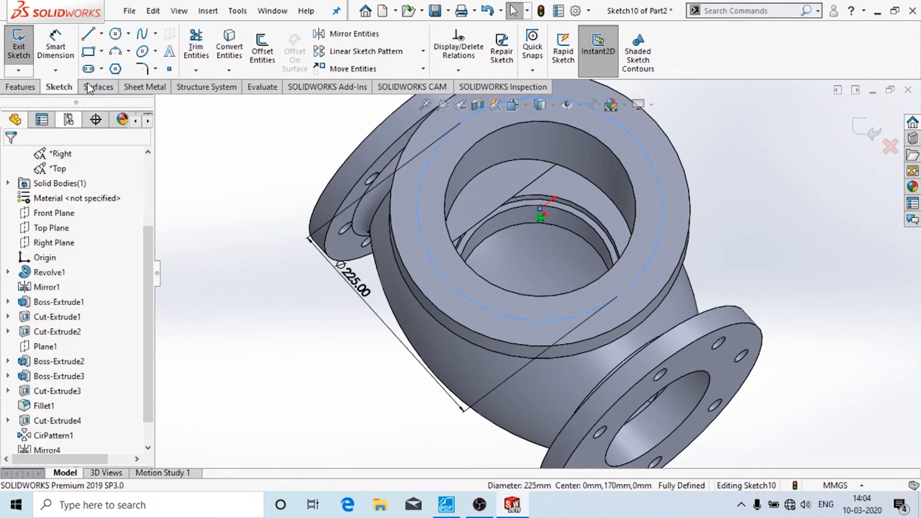
pyautogui.click(112, 38)
# - Draw a Ø20 circle centred on the Ø225 pitch circle and exit Sketch10
pyautogui.click(447, 279)
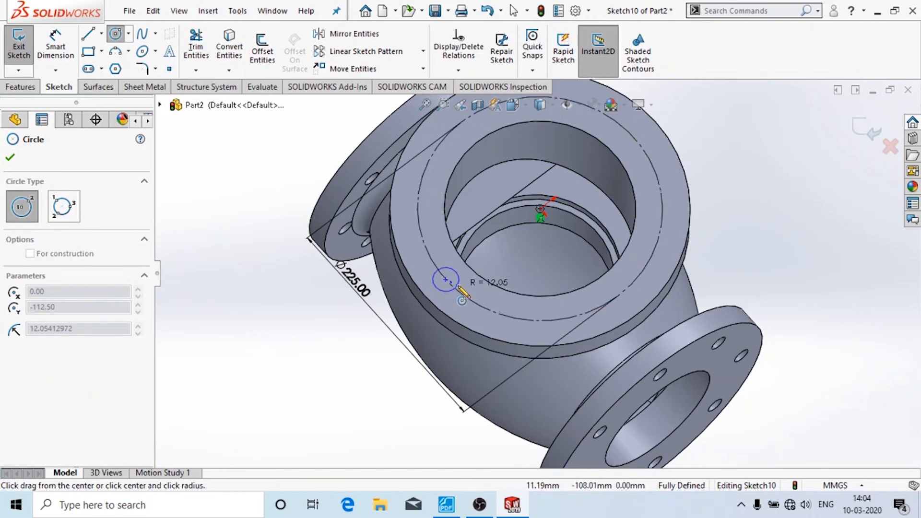
pyautogui.click(458, 287)
pyautogui.click(47, 54)
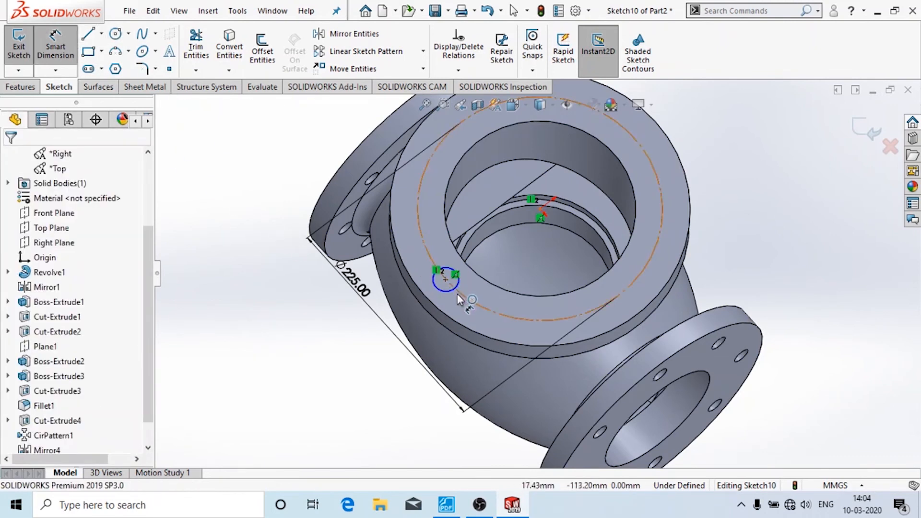
pyautogui.click(456, 288)
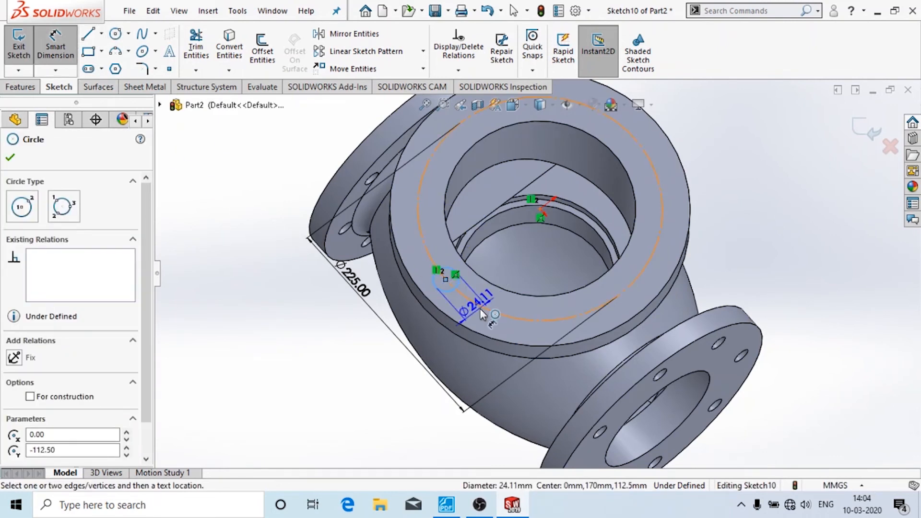
pyautogui.click(485, 308)
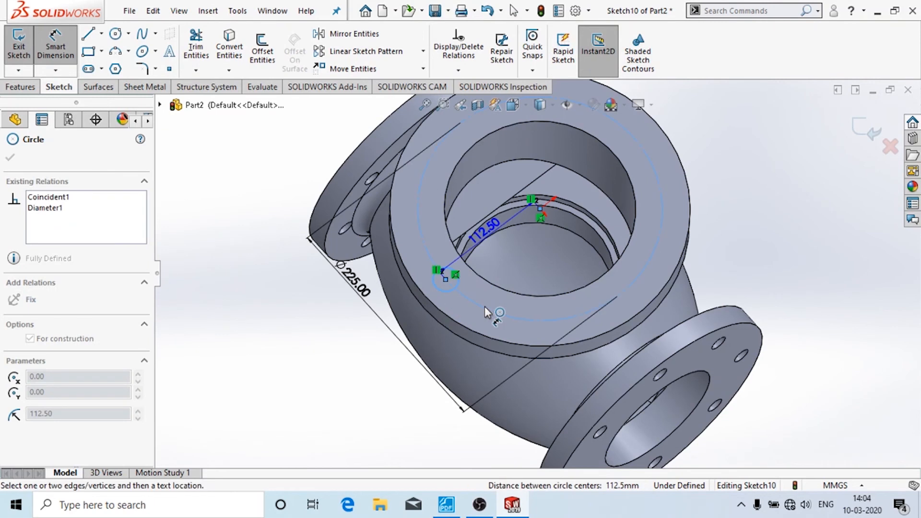
pyautogui.press('Escape')
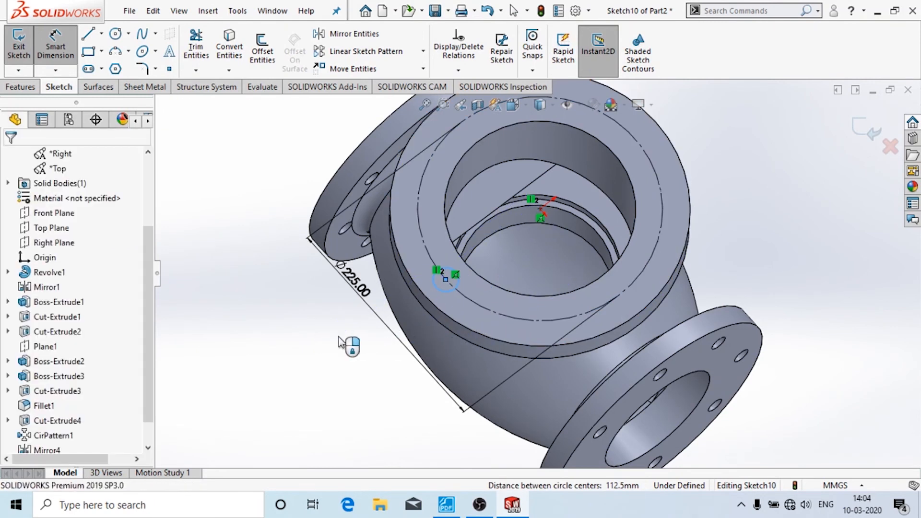
pyautogui.click(321, 302)
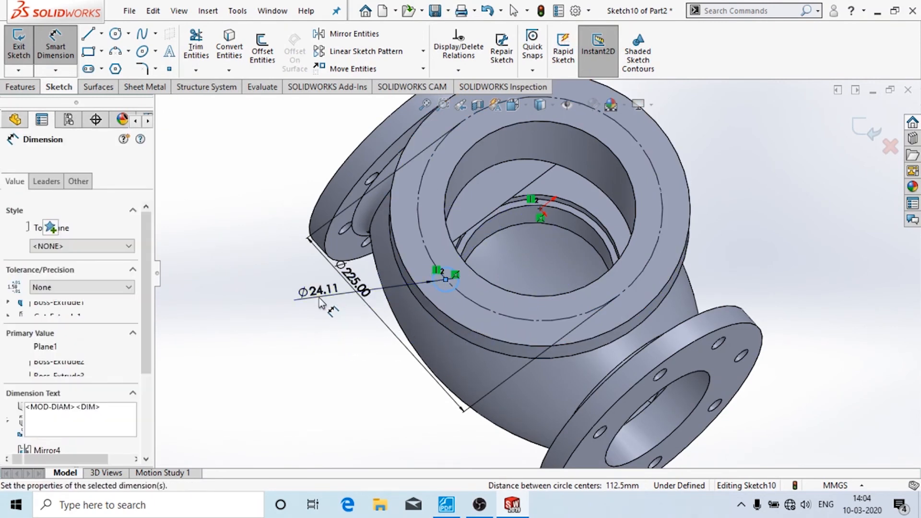
pyautogui.write('20')
pyautogui.press('Return')
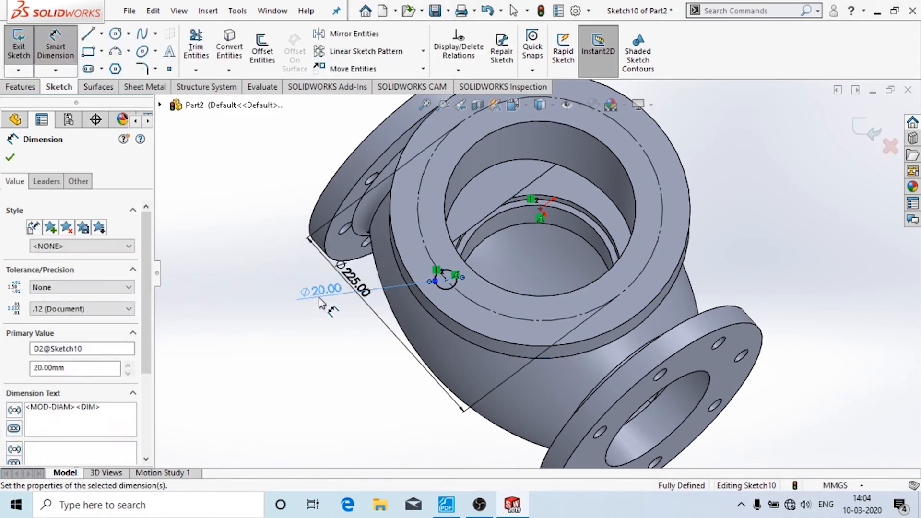
pyautogui.click(19, 48)
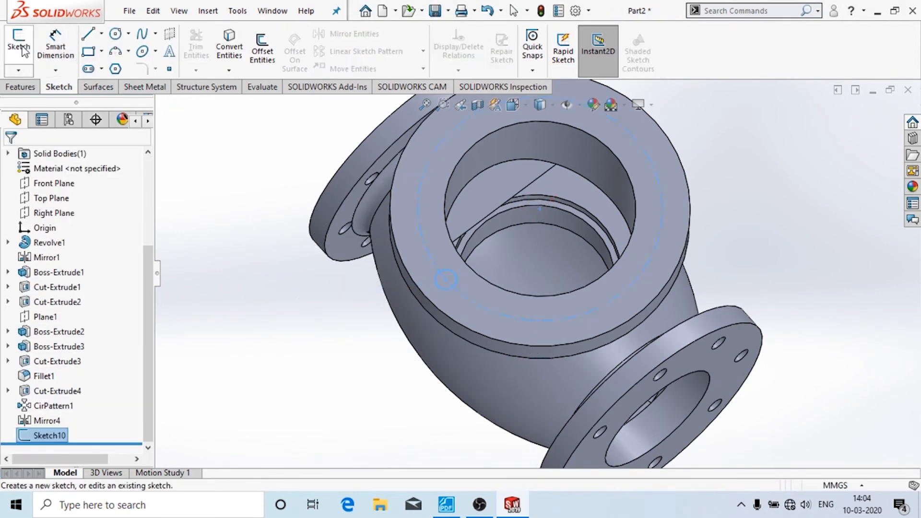
# - Cut the Ø20 hole through the top flange with Up To Surface, ending at the flange face
pyautogui.click(31, 89)
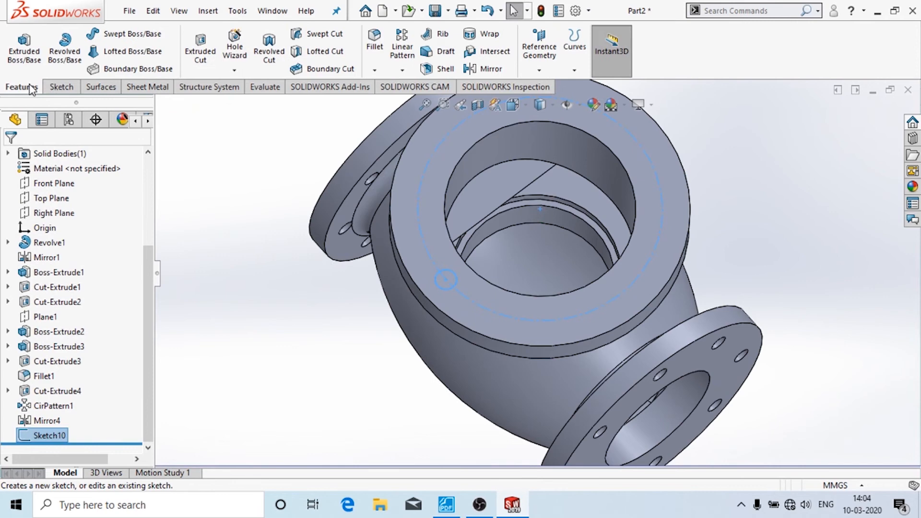
pyautogui.click(200, 48)
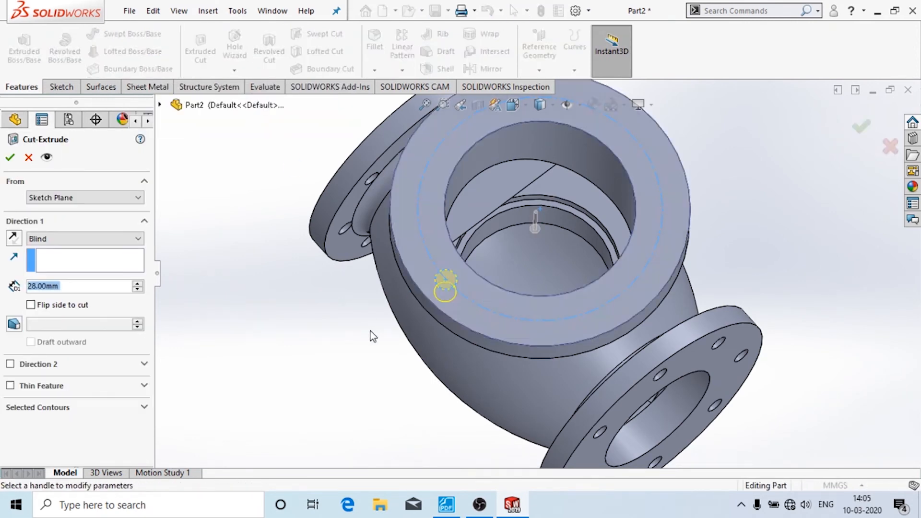
pyautogui.moveTo(383, 298); pyautogui.dragTo(71, 164, button='middle')
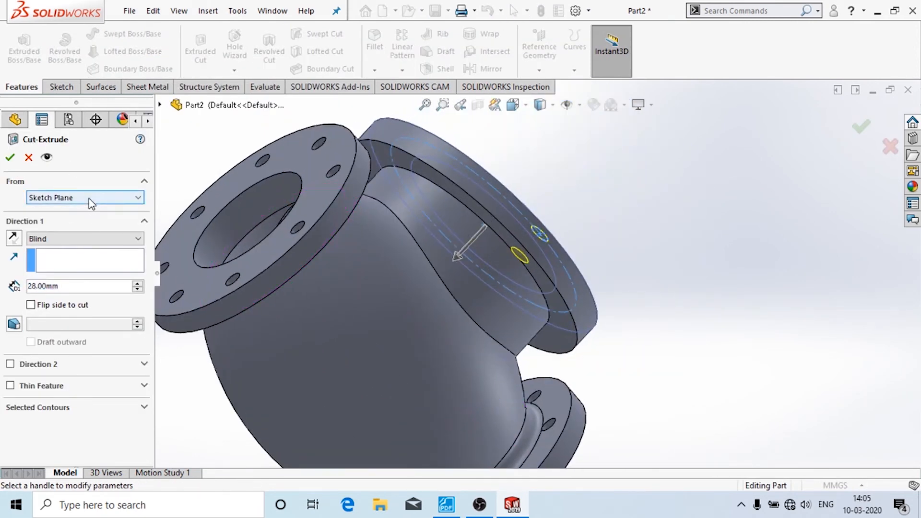
pyautogui.click(79, 238)
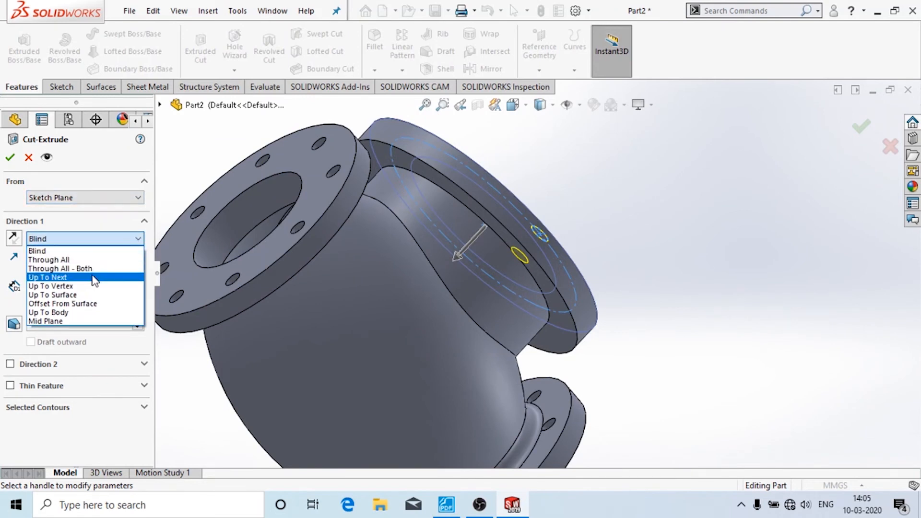
pyautogui.click(95, 278)
pyautogui.click(79, 238)
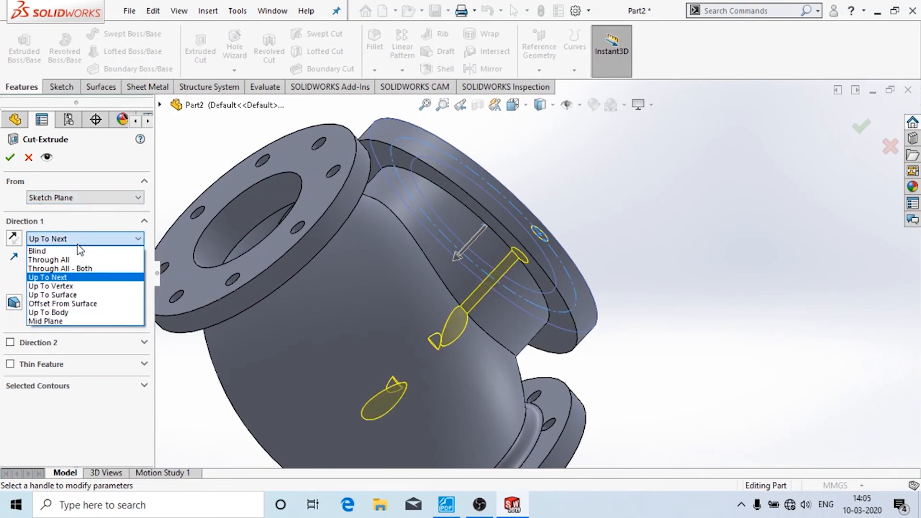
pyautogui.click(88, 294)
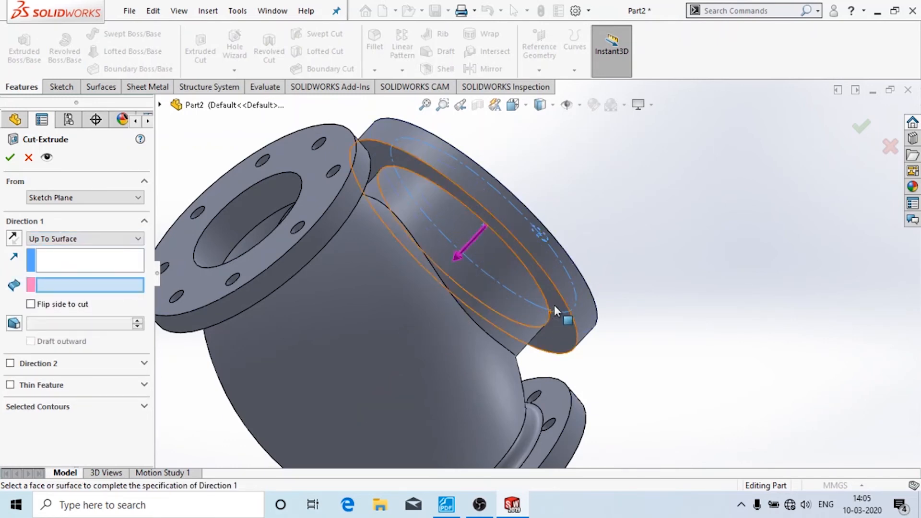
pyautogui.moveTo(554, 305); pyautogui.dragTo(580, 293, button='middle')
pyautogui.click(571, 302)
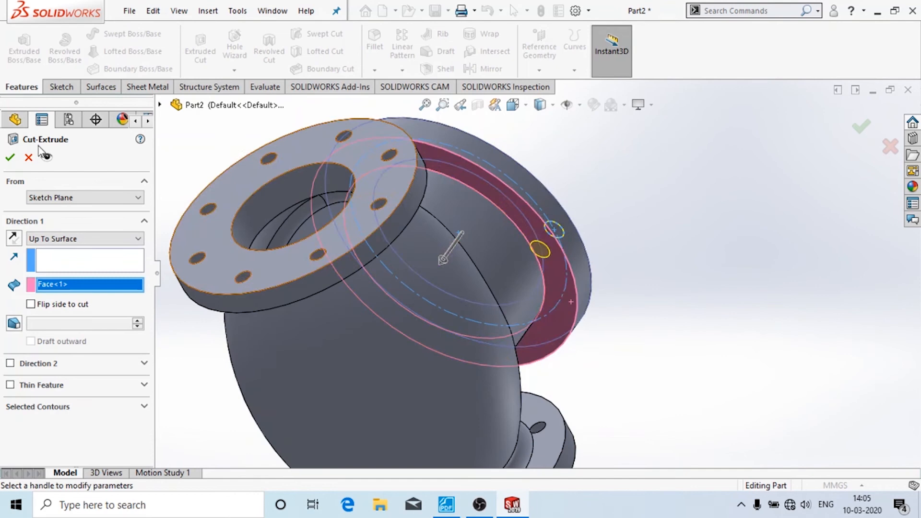
pyautogui.click(10, 159)
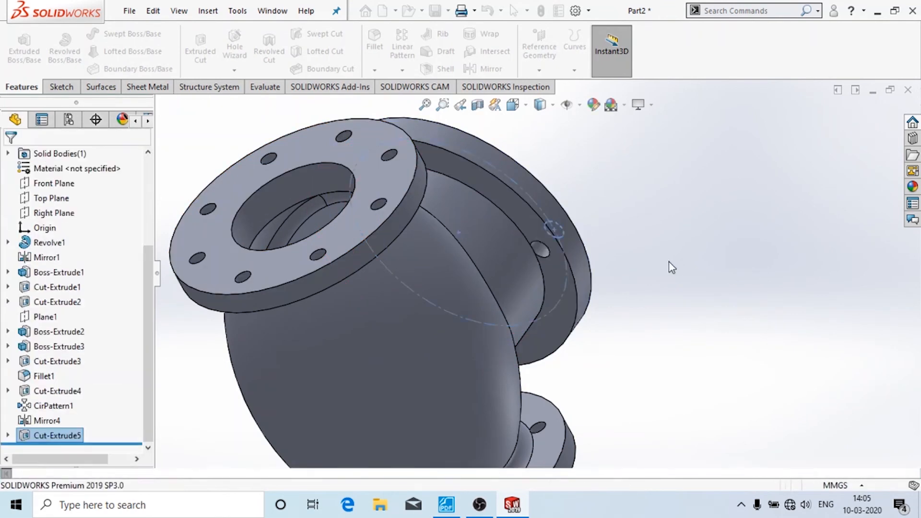
pyautogui.moveTo(669, 262); pyautogui.dragTo(535, 314, button='middle')
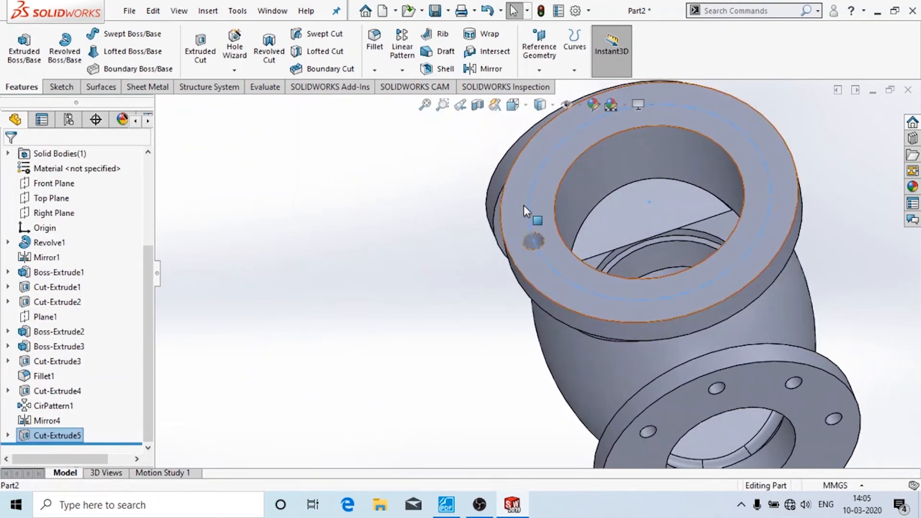
# - Circular-pattern the Cut-Extrude5 hole six times around the top flange's inner edge
pyautogui.click(401, 71)
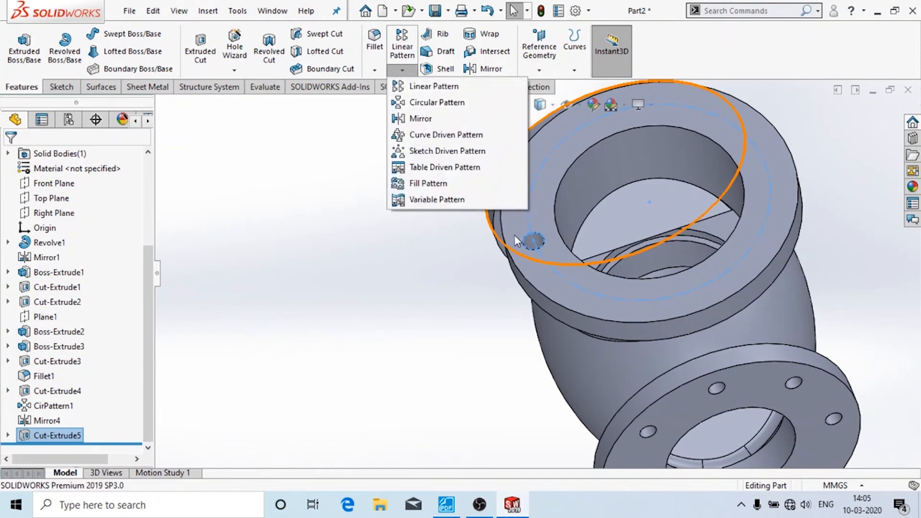
pyautogui.click(435, 102)
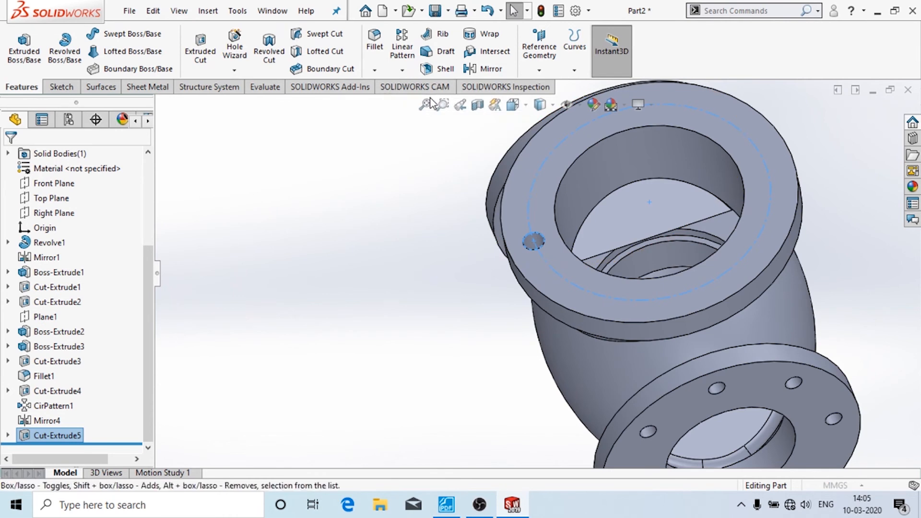
pyautogui.click(572, 151)
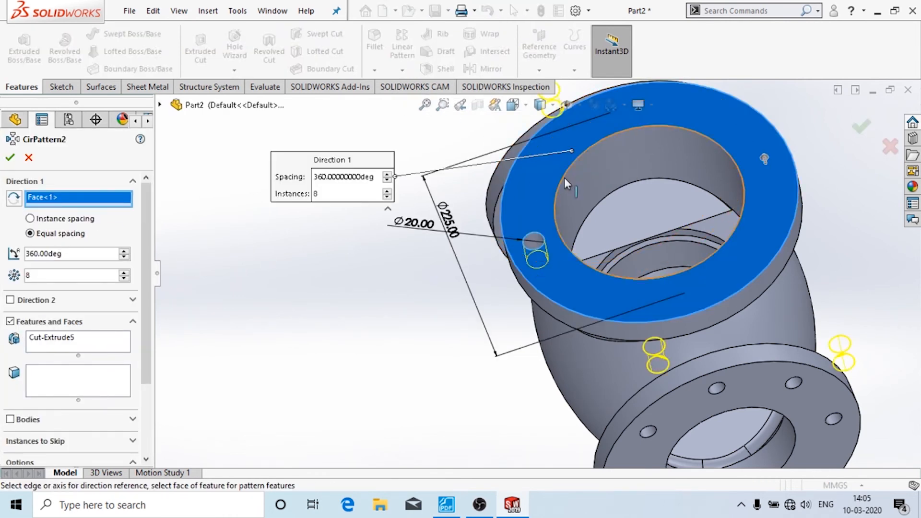
pyautogui.click(578, 157)
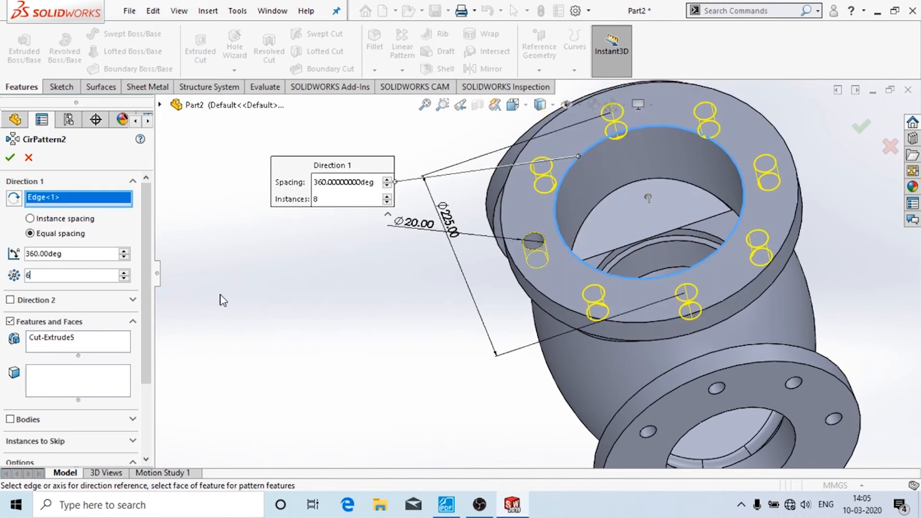
pyautogui.moveTo(514, 362); pyautogui.dragTo(201, 242, button='middle')
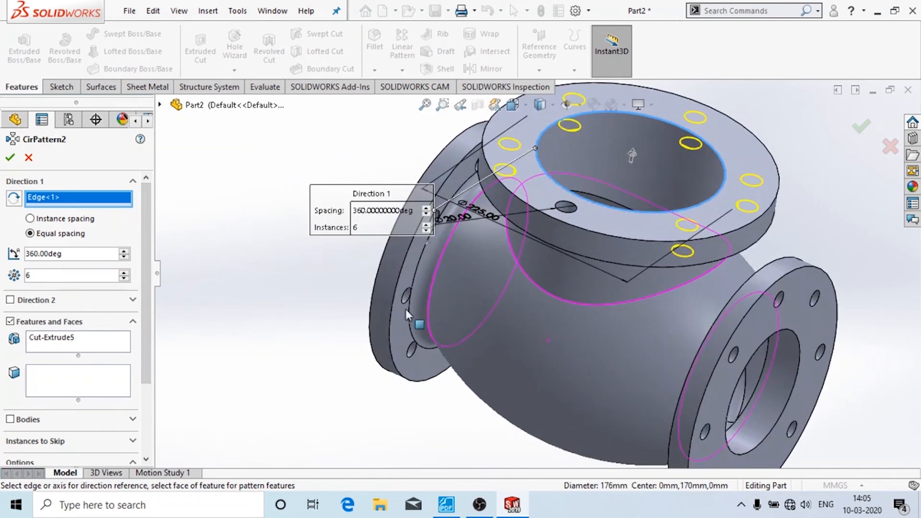
pyautogui.click(9, 158)
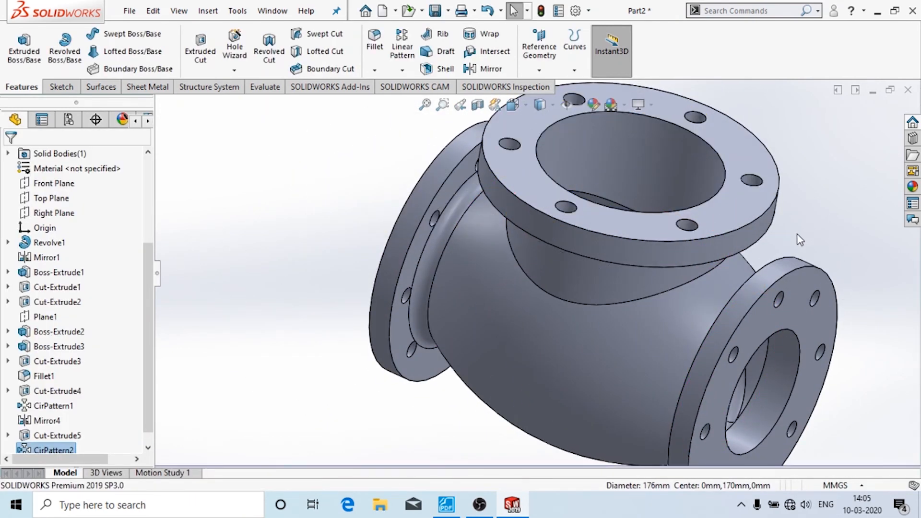
pyautogui.moveTo(773, 238); pyautogui.dragTo(716, 248, button='middle')
pyautogui.scroll(4, 634, 305)
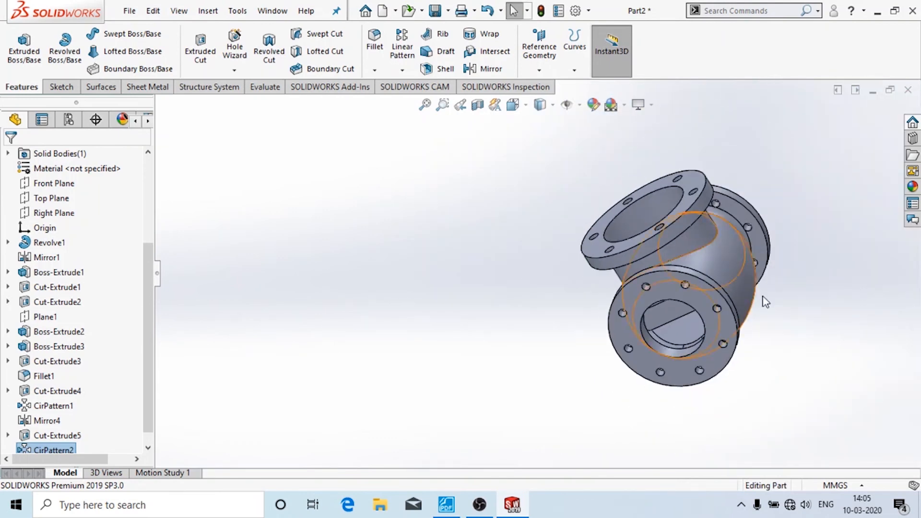
pyautogui.moveTo(766, 302); pyautogui.dragTo(843, 425, button='middle')
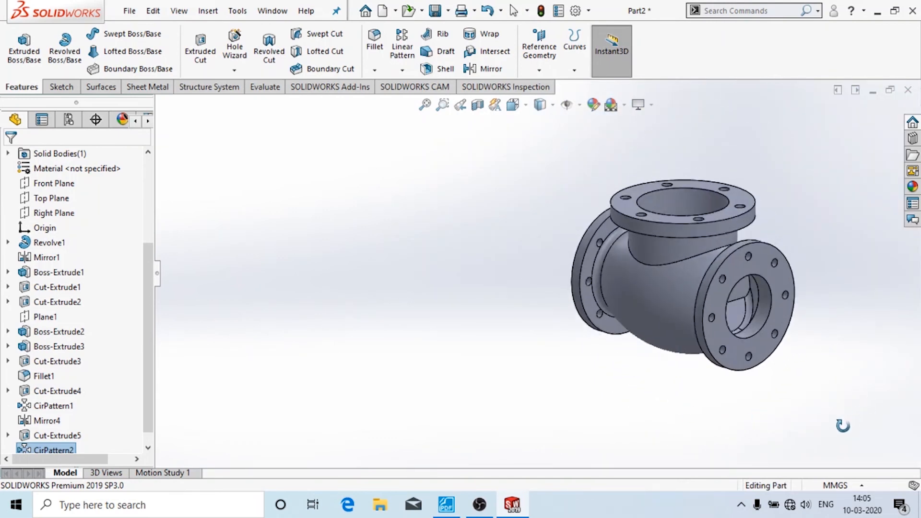
pyautogui.click(495, 104)
pyautogui.moveTo(522, 298); pyautogui.dragTo(661, 263, button='middle')
pyautogui.moveTo(757, 283); pyautogui.dragTo(779, 285)
pyautogui.press('Escape')
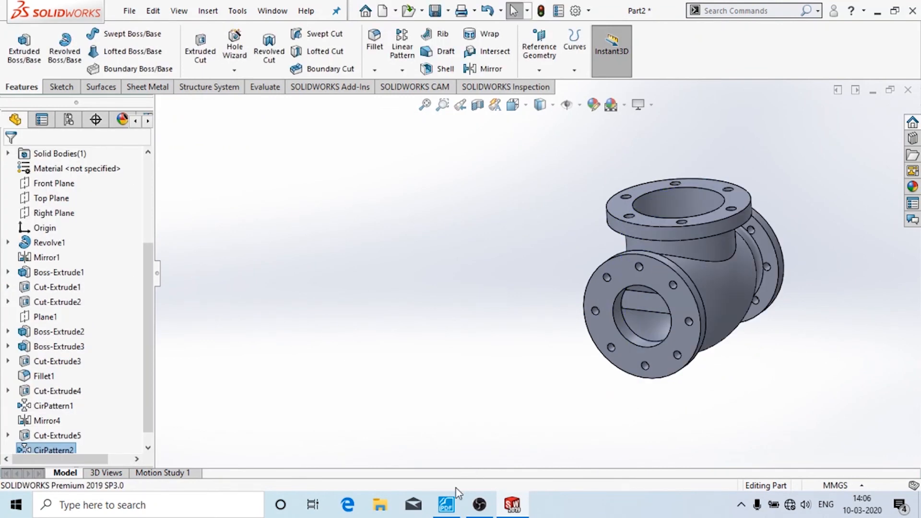
pyautogui.click(451, 503)
pyautogui.scroll(-8, 798, 363)
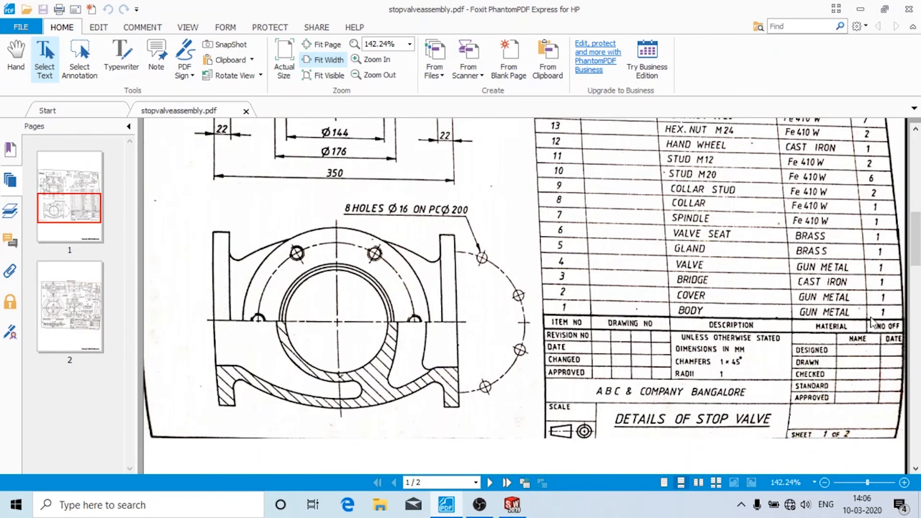
pyautogui.click(513, 504)
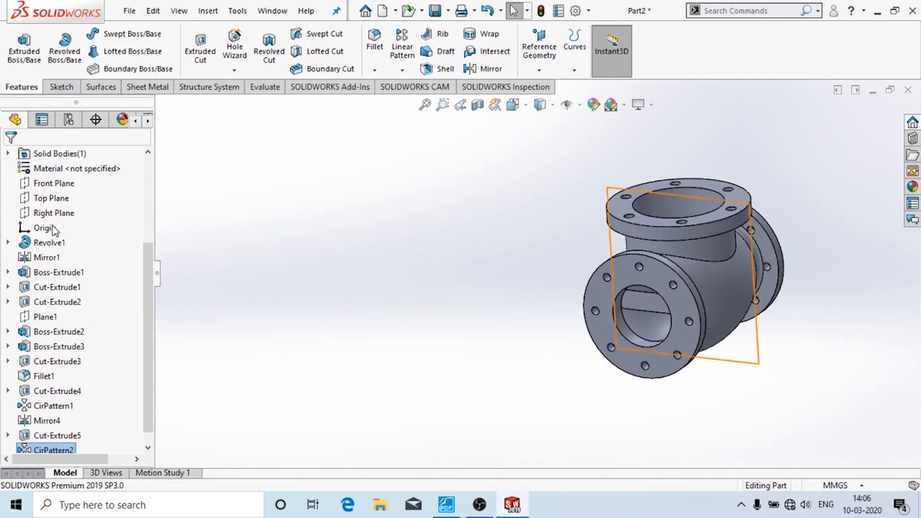
# - Open Edit Material from the part's Material <not specified> entry in the FeatureManager tree
pyautogui.scroll(3, 55, 230)
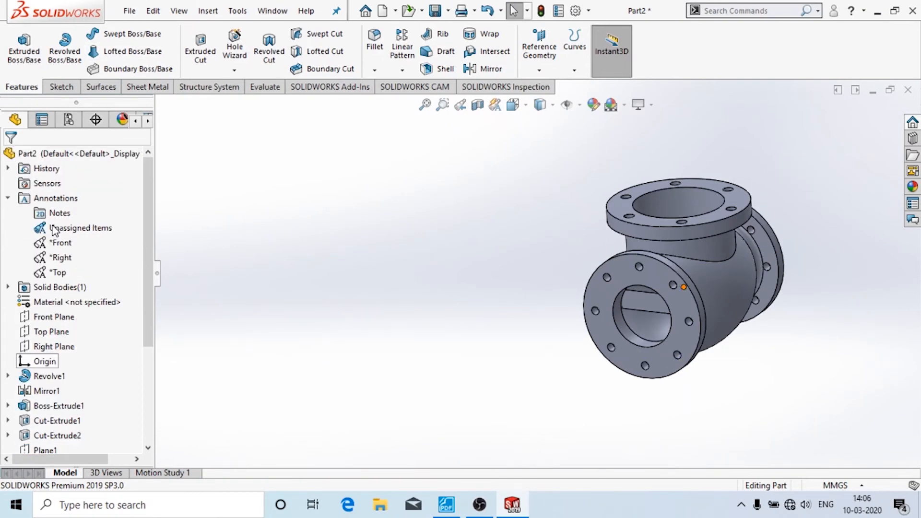
pyautogui.click(53, 303)
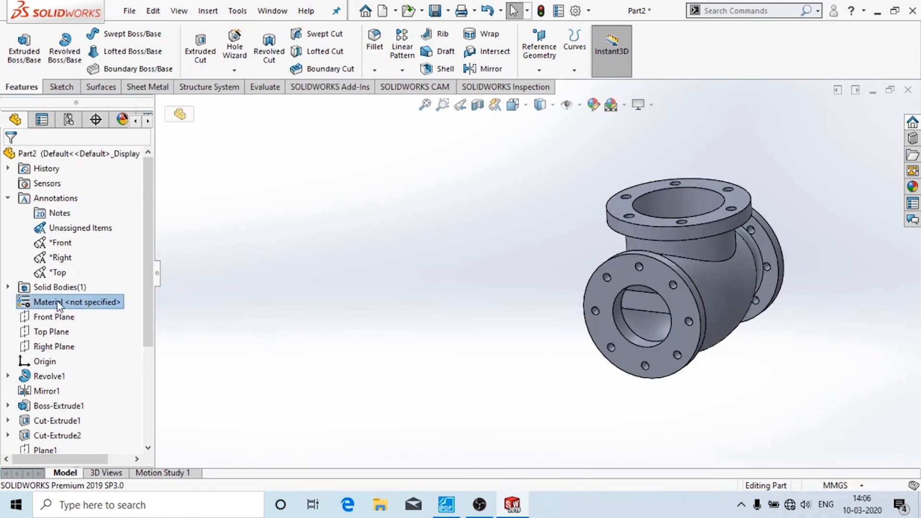
pyautogui.rightClick(98, 303)
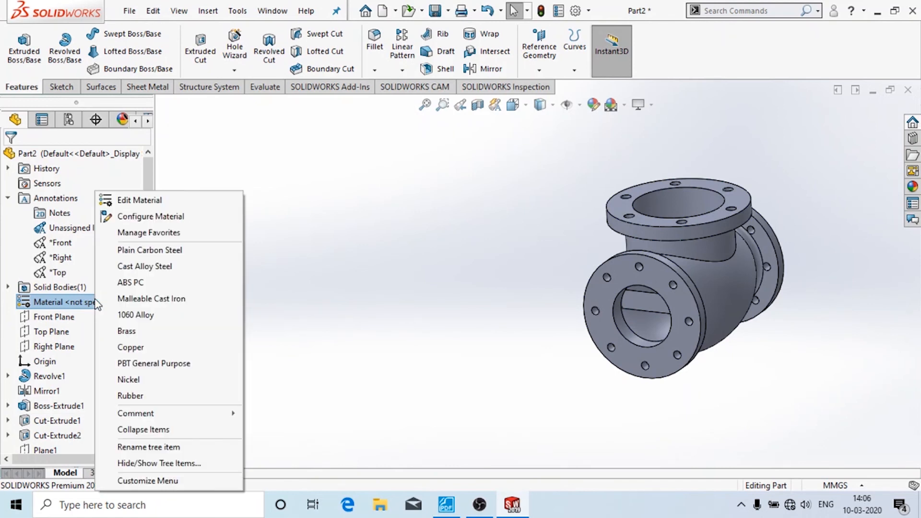
pyautogui.click(179, 202)
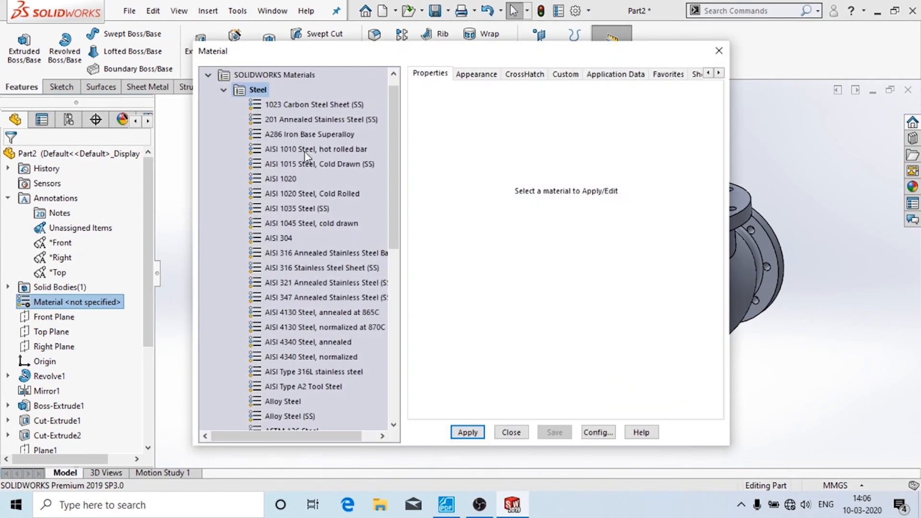
# - Add a new material under Custom Materials > Metal alongside Gun Metal
pyautogui.click(224, 91)
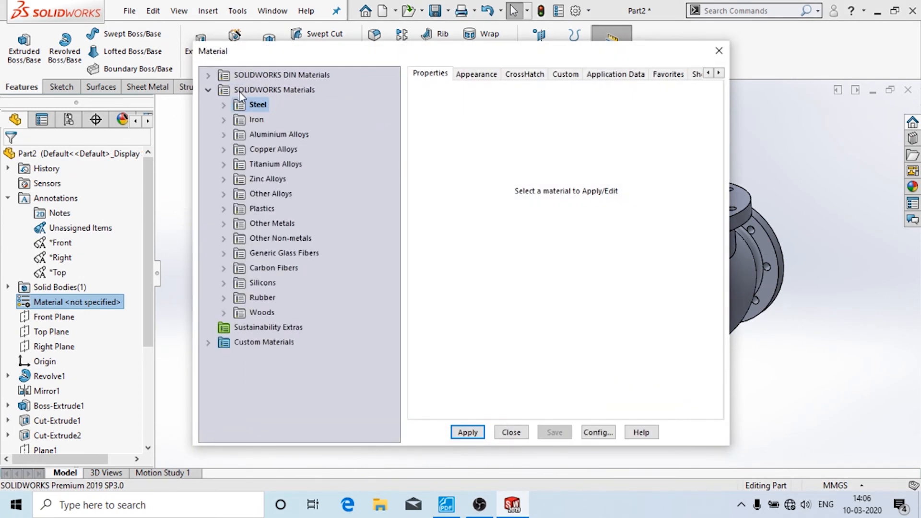
pyautogui.click(208, 91)
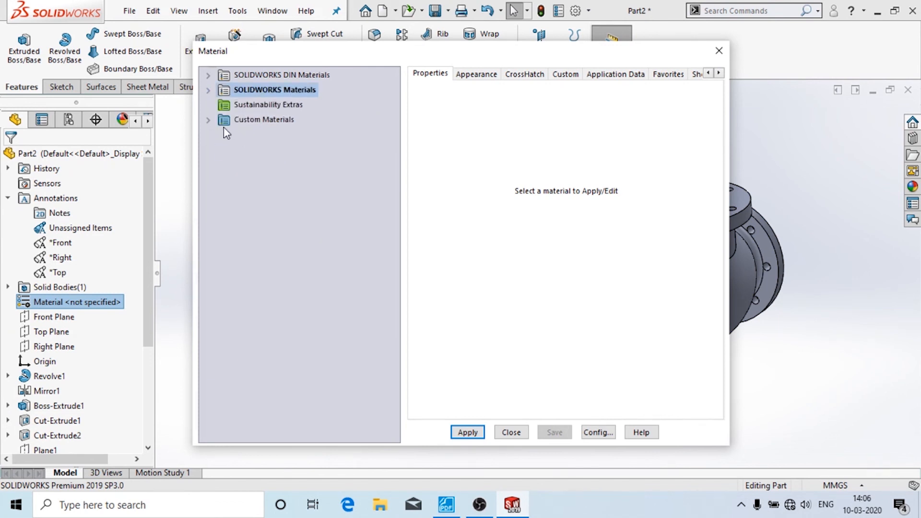
pyautogui.click(210, 121)
pyautogui.click(250, 149)
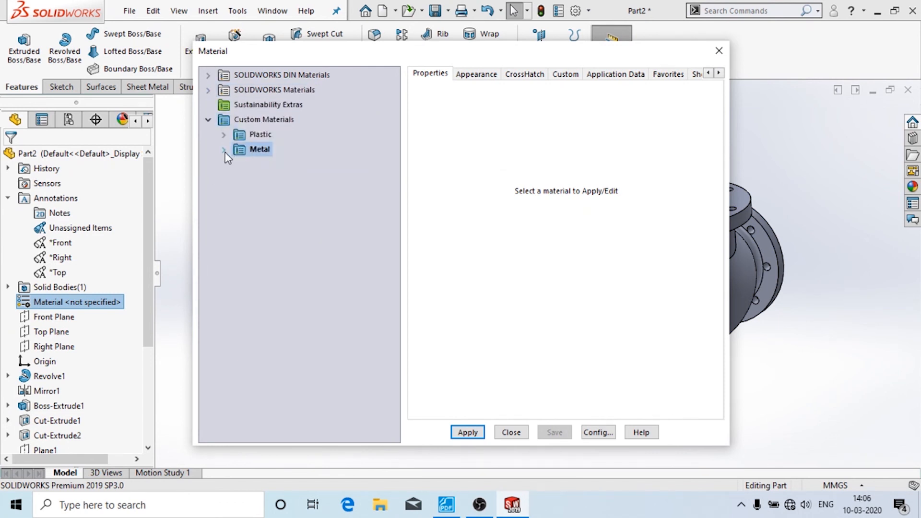
pyautogui.click(291, 166)
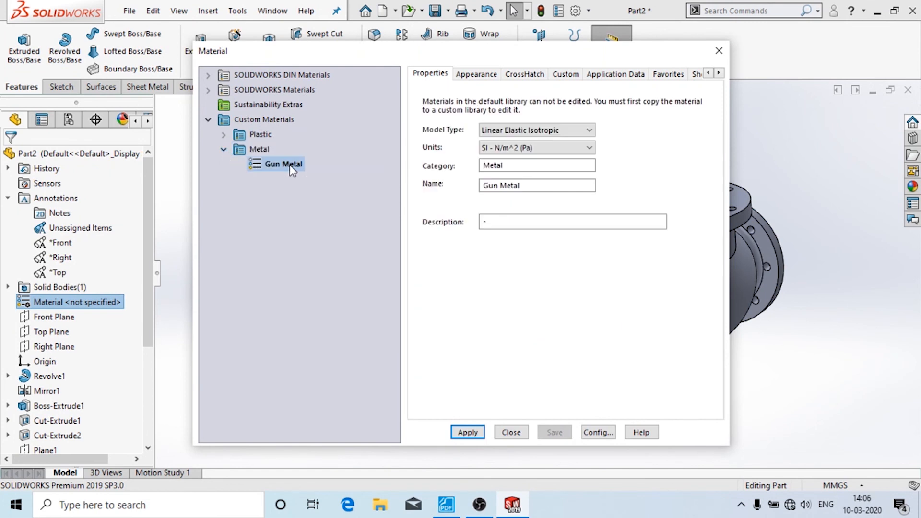
pyautogui.click(258, 152)
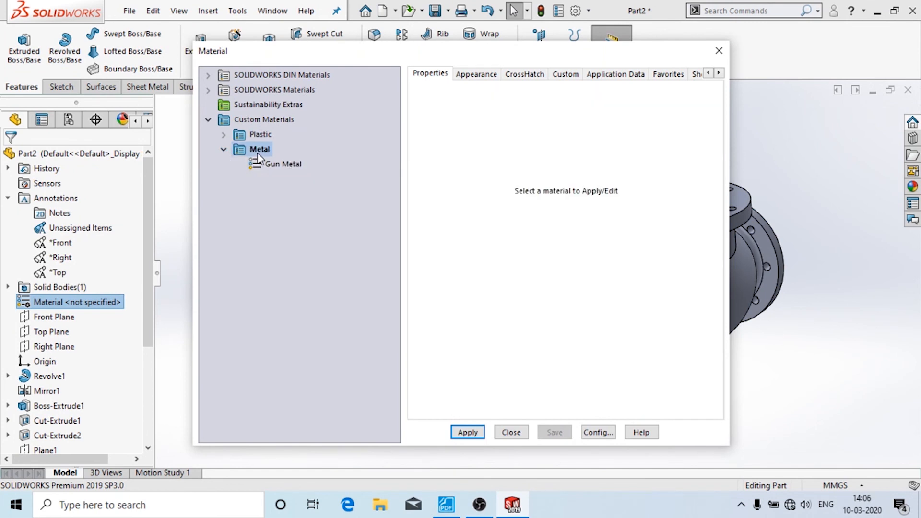
pyautogui.rightClick(258, 156)
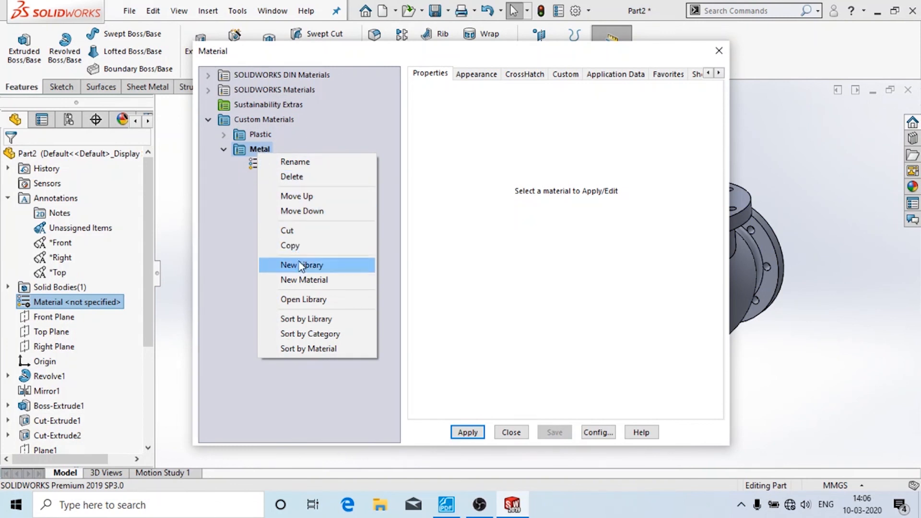
pyautogui.click(298, 280)
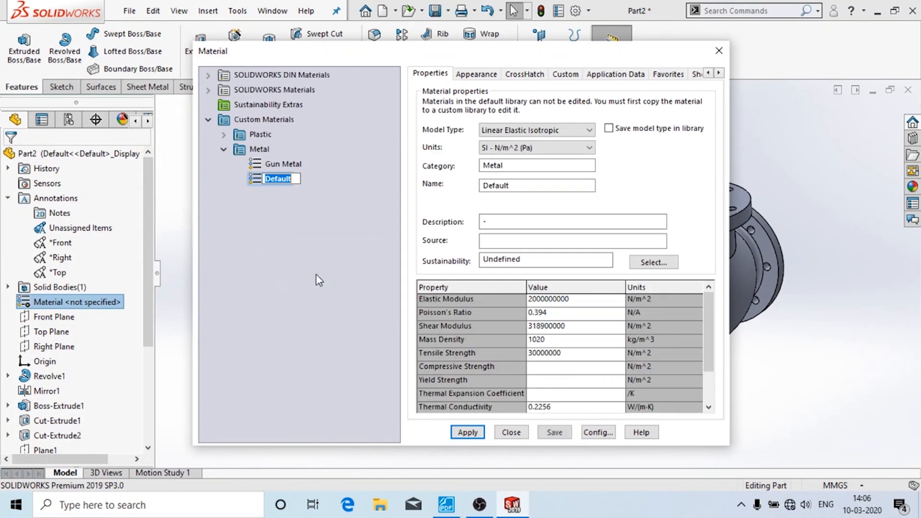
pyautogui.click(521, 169)
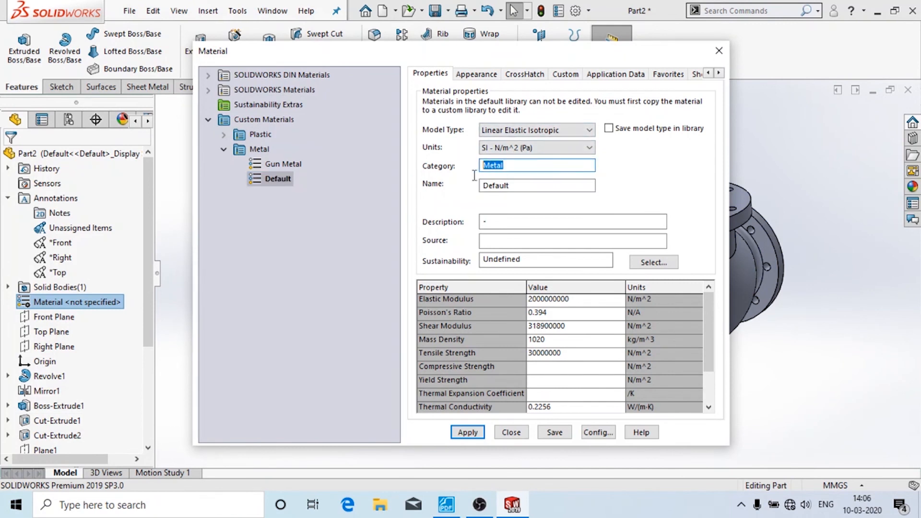
pyautogui.doubleClick(520, 186)
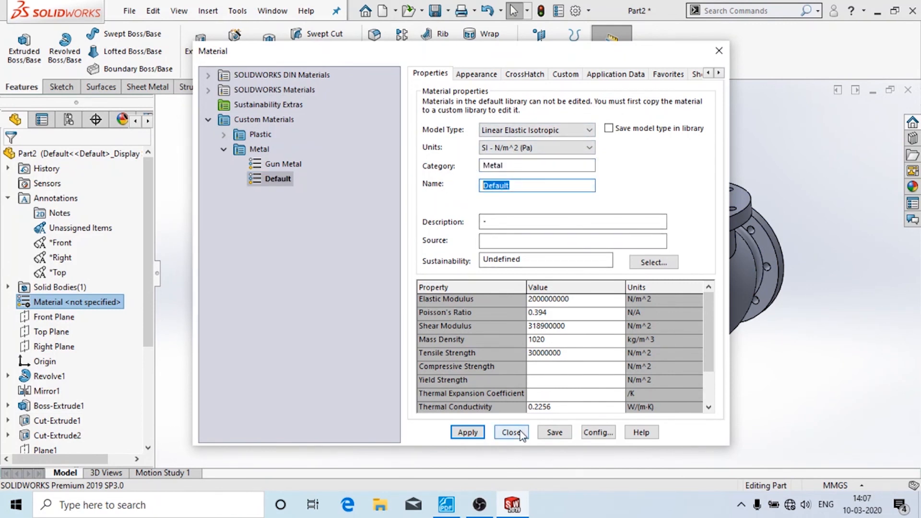
# - Delete the spare Default material and tick 'Apply appearance of: Gun Metal'
pyautogui.click(274, 165)
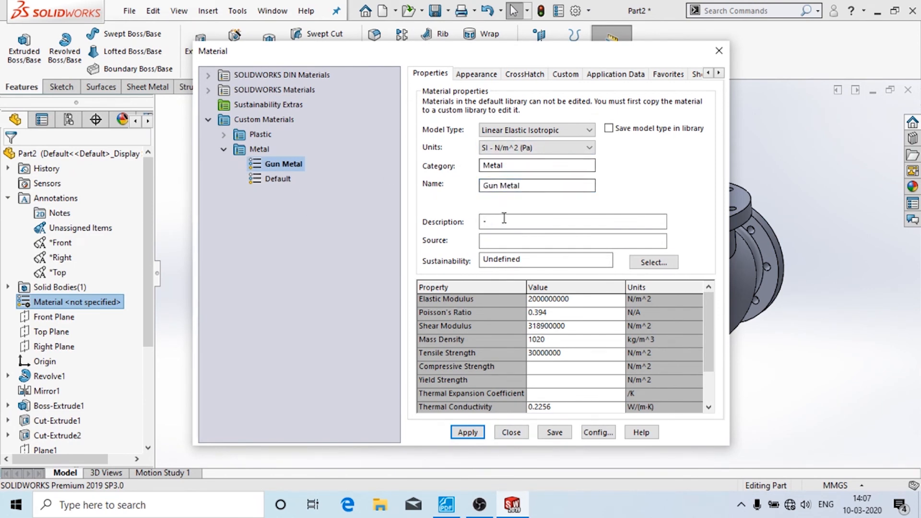
pyautogui.click(283, 179)
pyautogui.rightClick(286, 182)
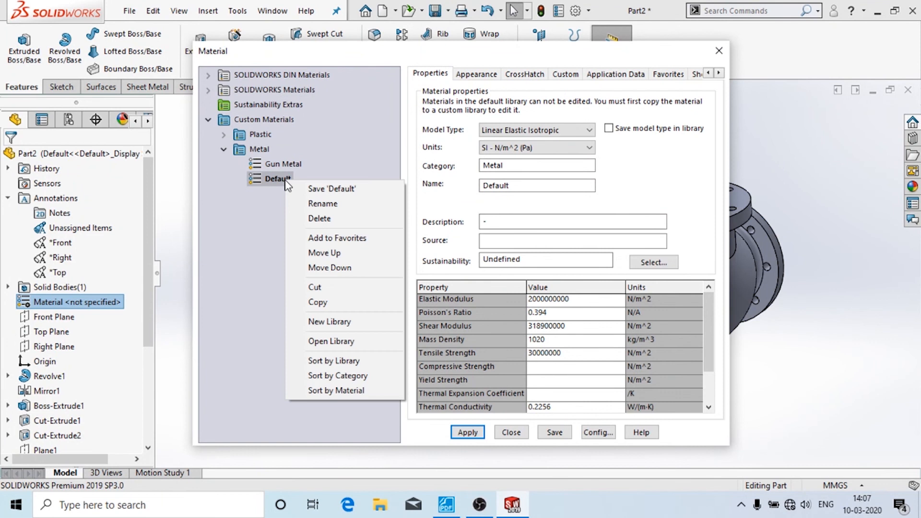
pyautogui.click(303, 219)
pyautogui.click(509, 281)
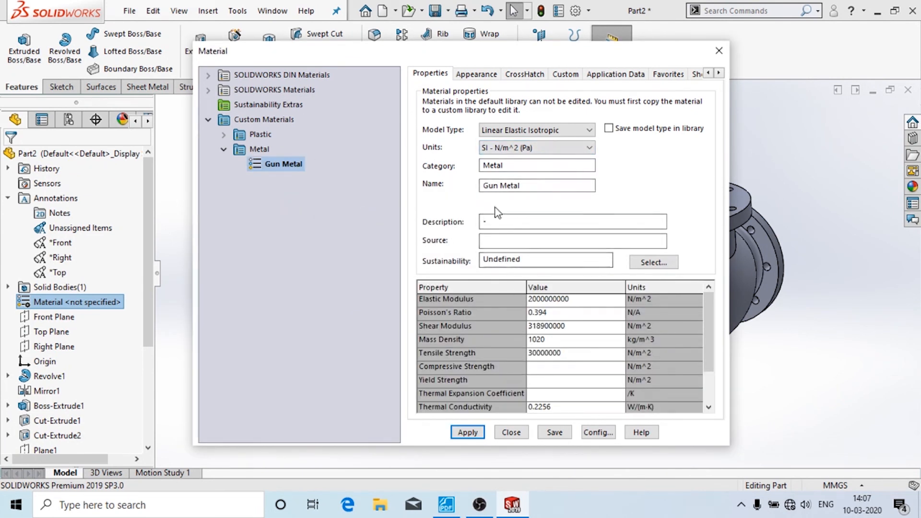
pyautogui.click(468, 75)
pyautogui.click(473, 97)
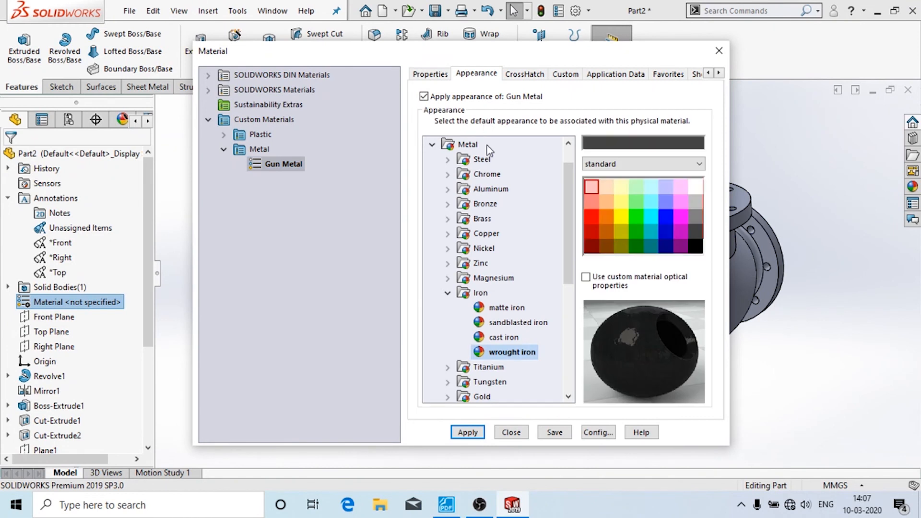
# - Preview several colour and chrome finishes, including brushed chromium, chromium plate and satin, for Gun Metal
pyautogui.click(606, 202)
pyautogui.click(667, 202)
pyautogui.click(607, 231)
pyautogui.click(621, 188)
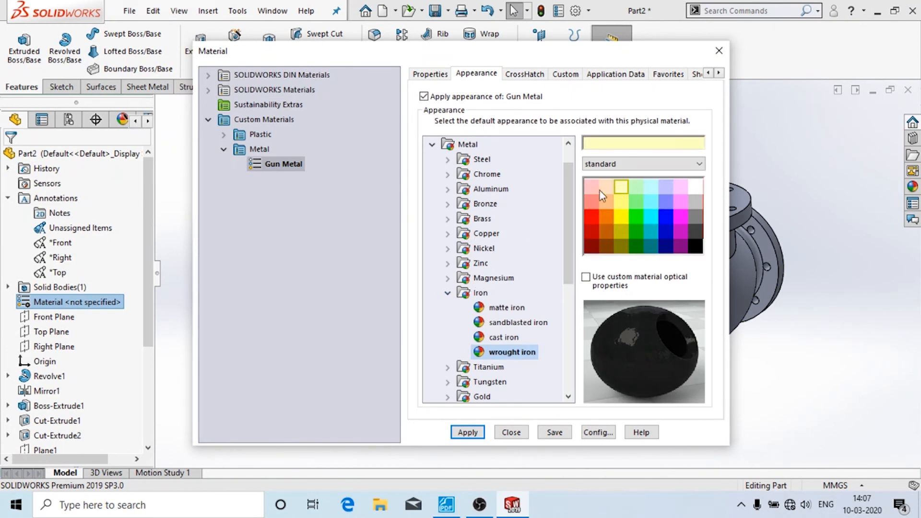
pyautogui.click(448, 174)
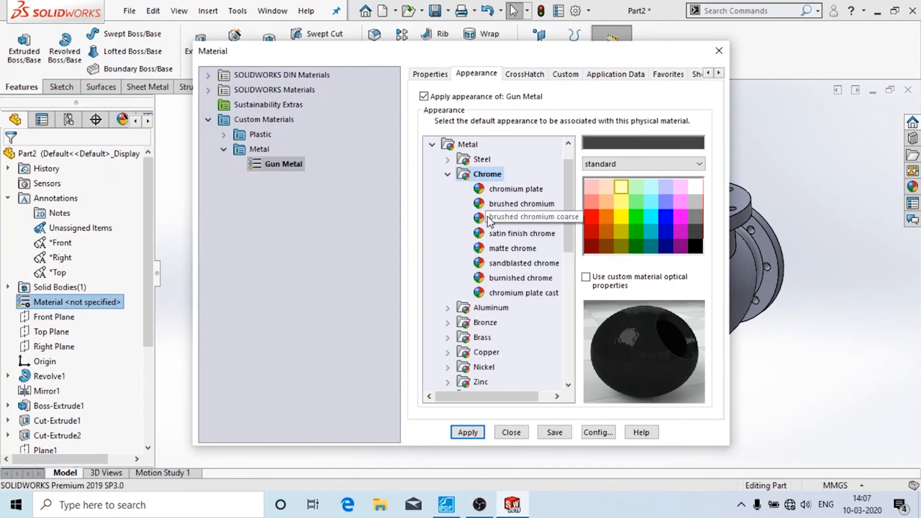
pyautogui.click(490, 219)
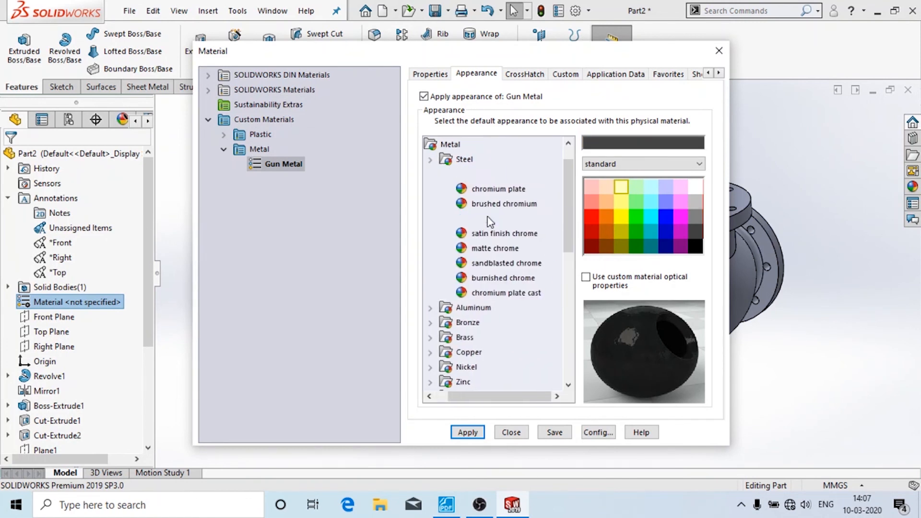
pyautogui.click(510, 237)
pyautogui.click(499, 191)
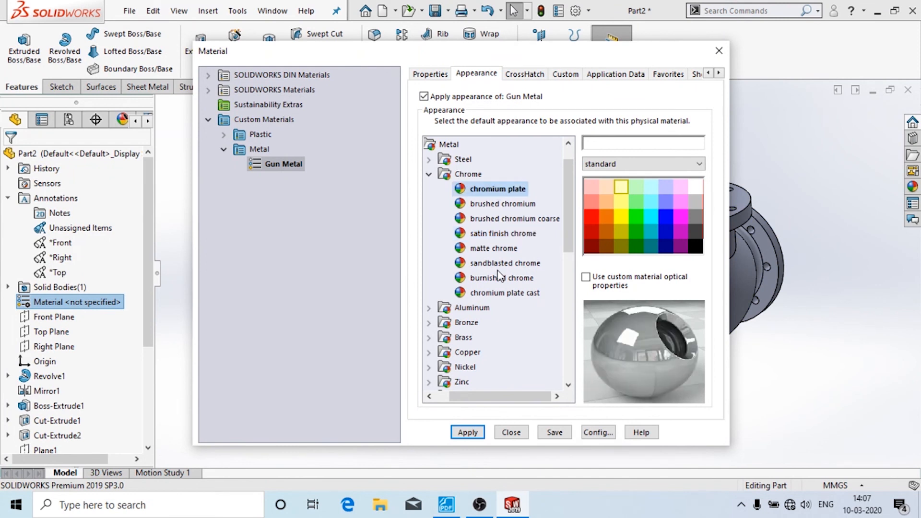
pyautogui.click(512, 234)
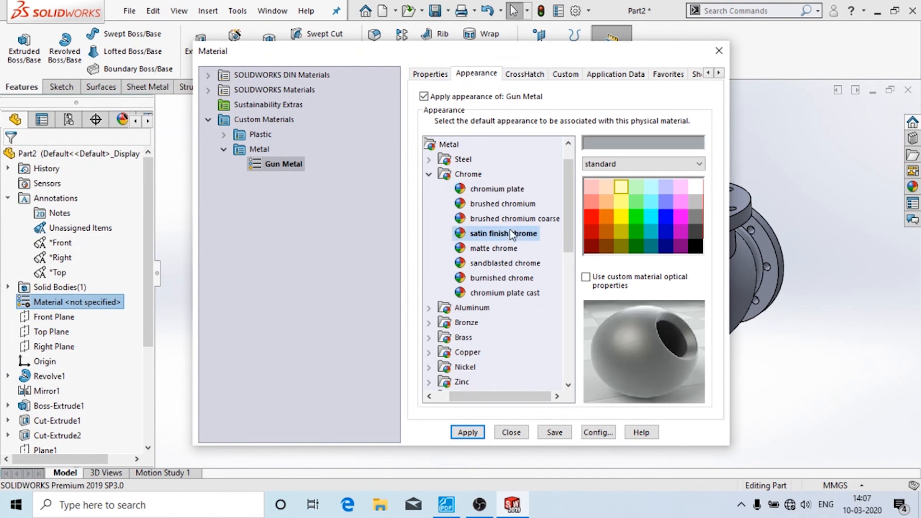
pyautogui.scroll(-5, 454, 331)
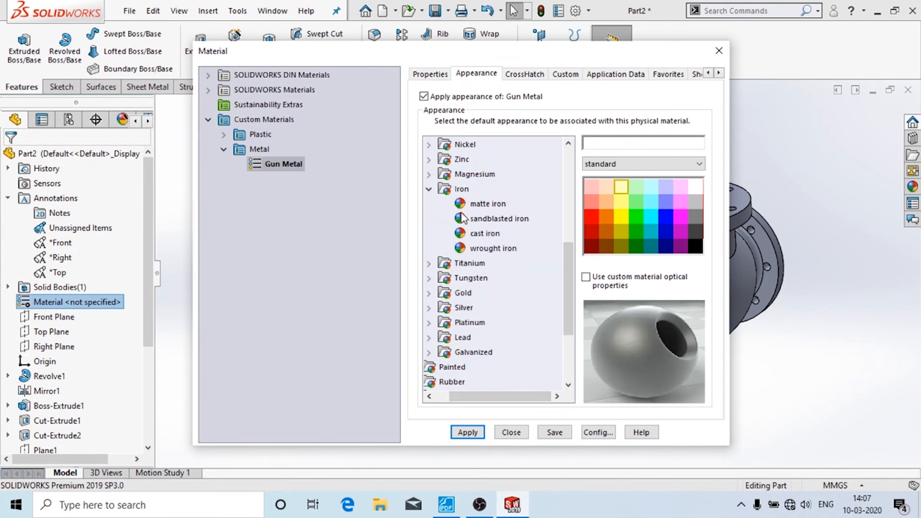
# - Apply the cast iron appearance and assign Gun Metal to the valve body
pyautogui.click(480, 234)
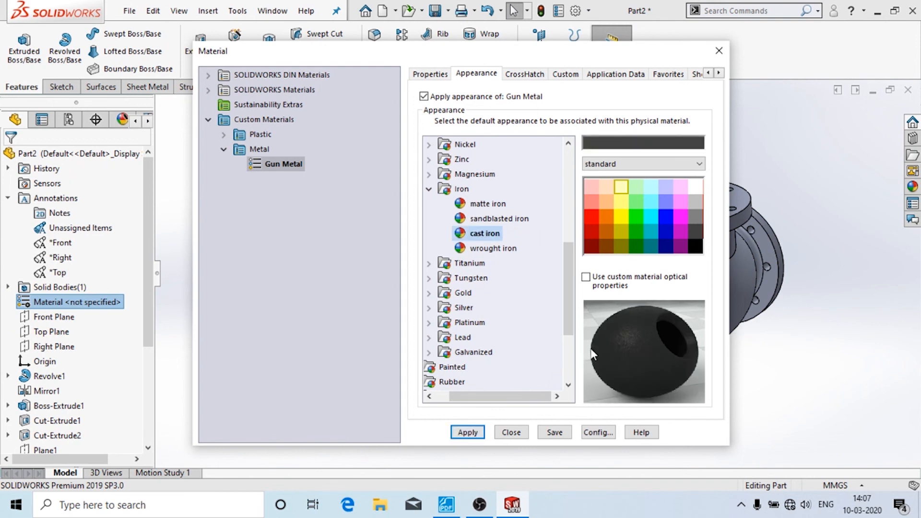
pyautogui.click(473, 433)
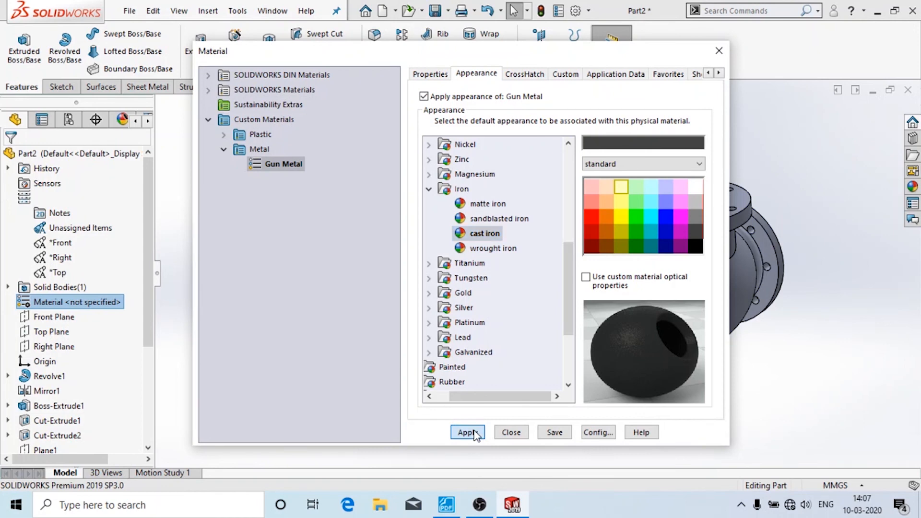
pyautogui.click(512, 433)
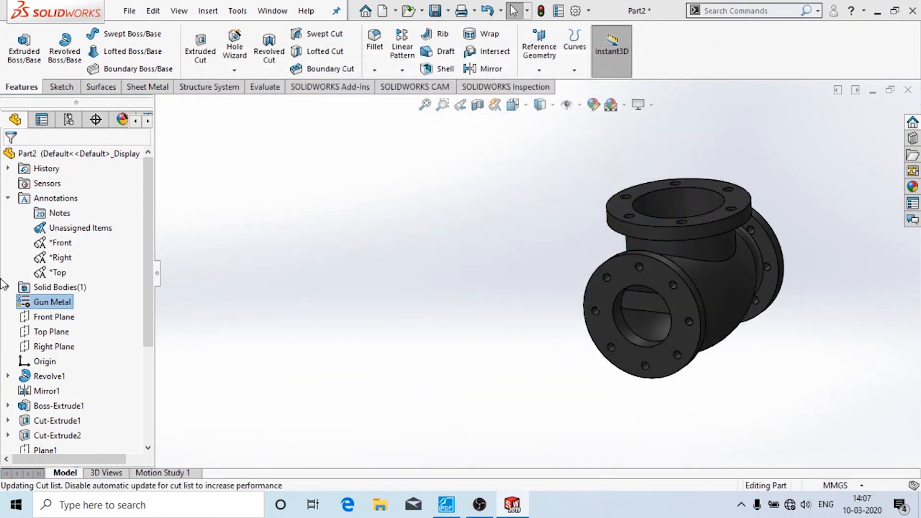
# - Open the part's configuration-specific properties, leaving BOM quantity as None
pyautogui.click(42, 304)
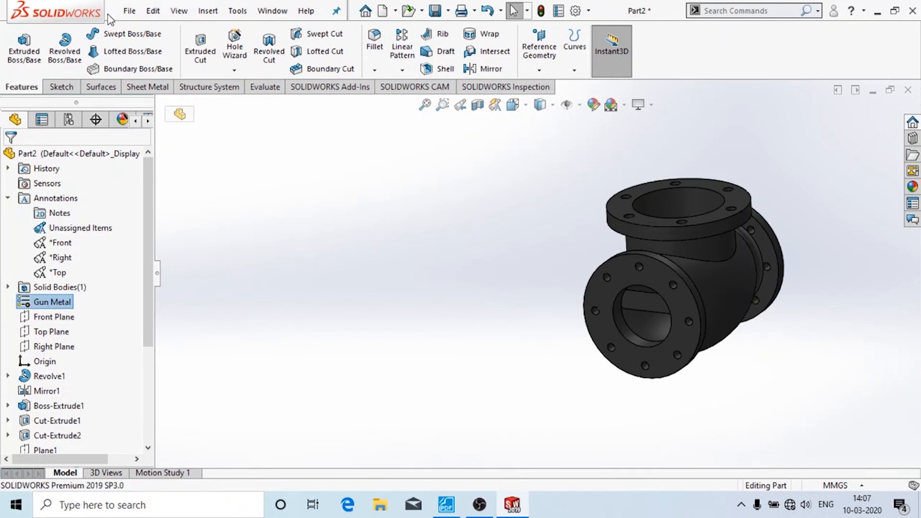
pyautogui.click(127, 14)
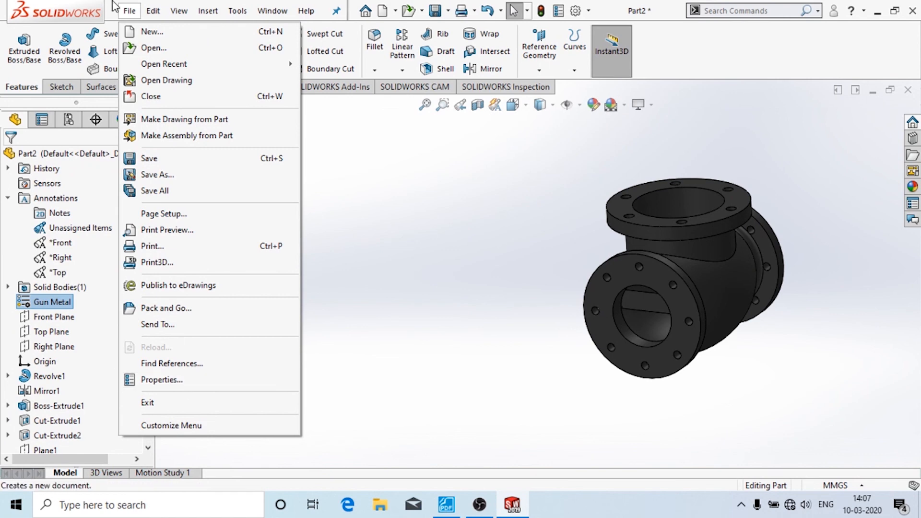
pyautogui.click(177, 382)
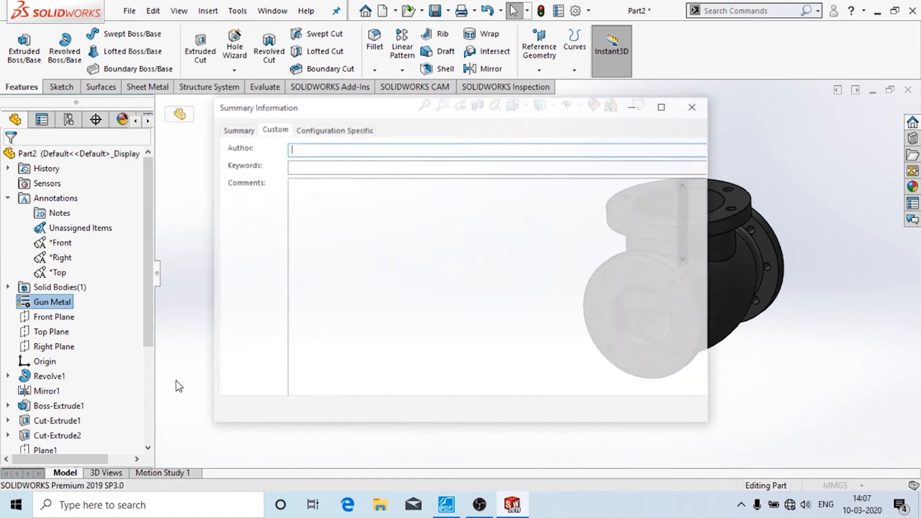
pyautogui.click(315, 134)
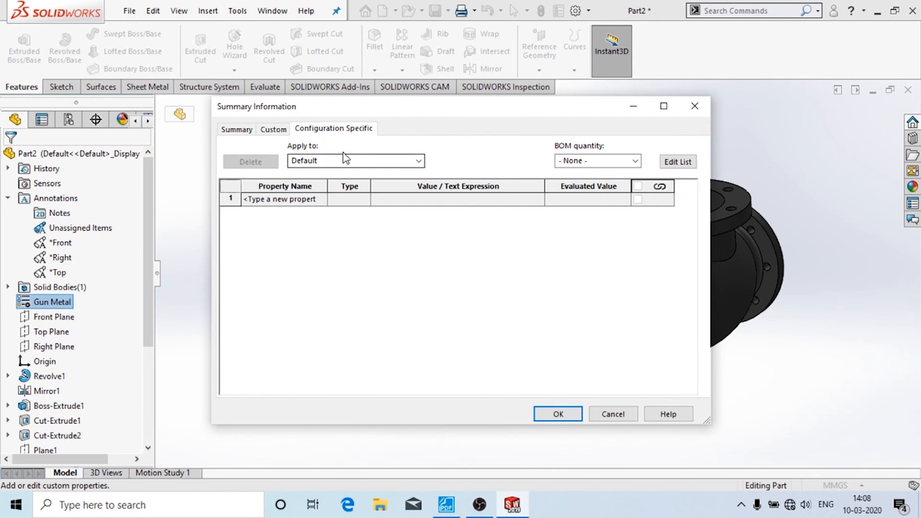
pyautogui.click(636, 161)
pyautogui.click(624, 174)
# - Add a 'Material' custom property linked to the part's material, evaluating to Gun Metal
pyautogui.click(277, 200)
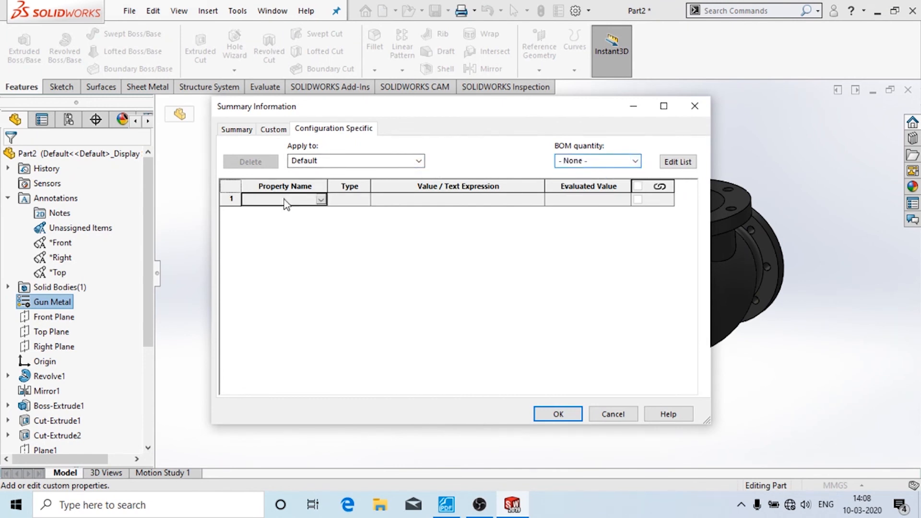
pyautogui.click(321, 199)
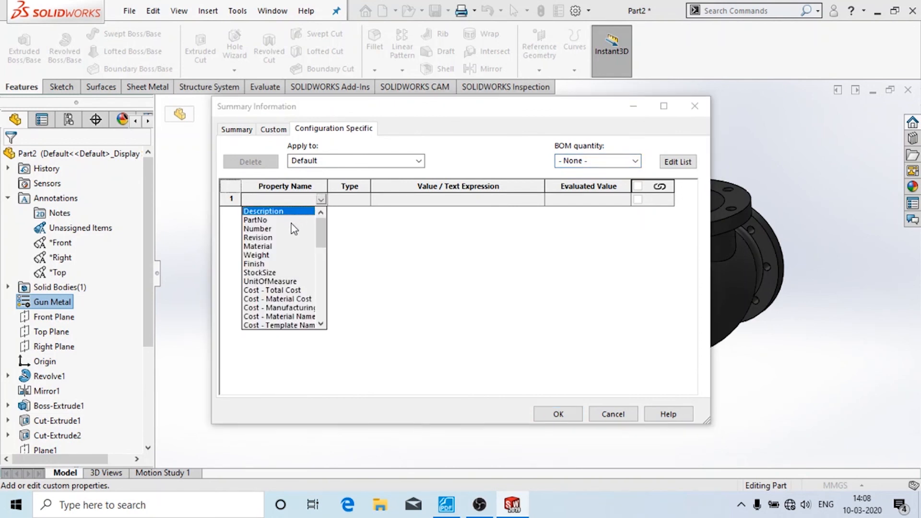
pyautogui.click(276, 246)
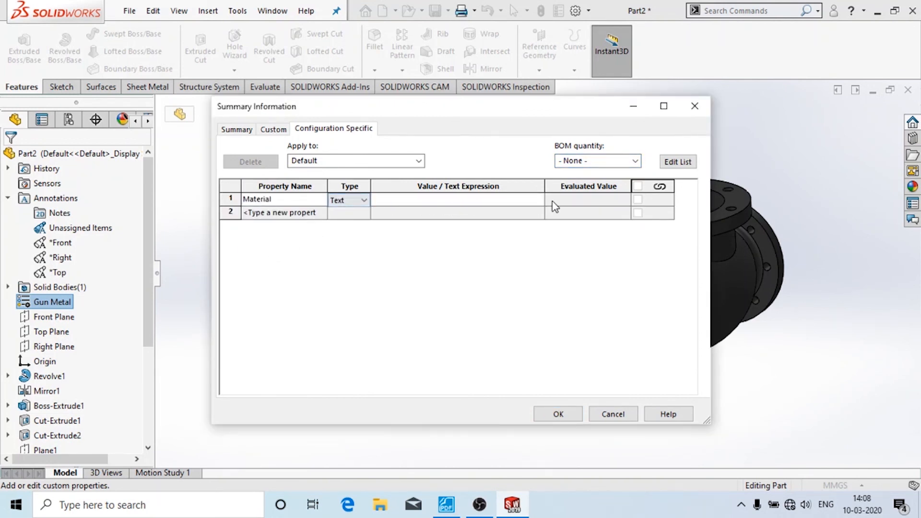
pyautogui.click(499, 201)
pyautogui.click(538, 200)
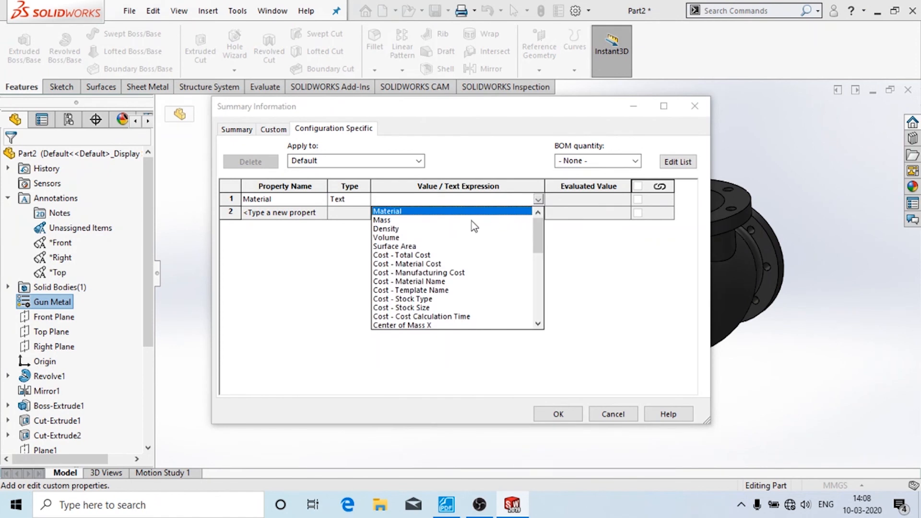
pyautogui.click(473, 214)
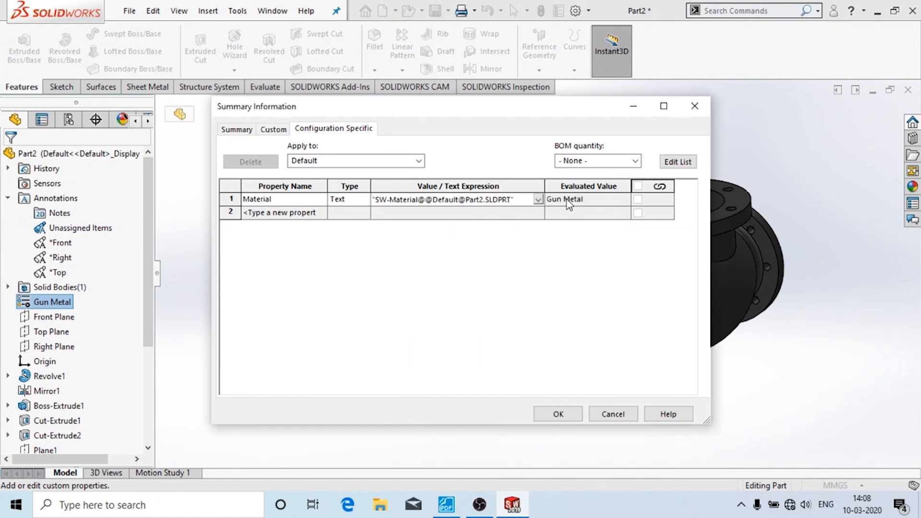
pyautogui.click(552, 413)
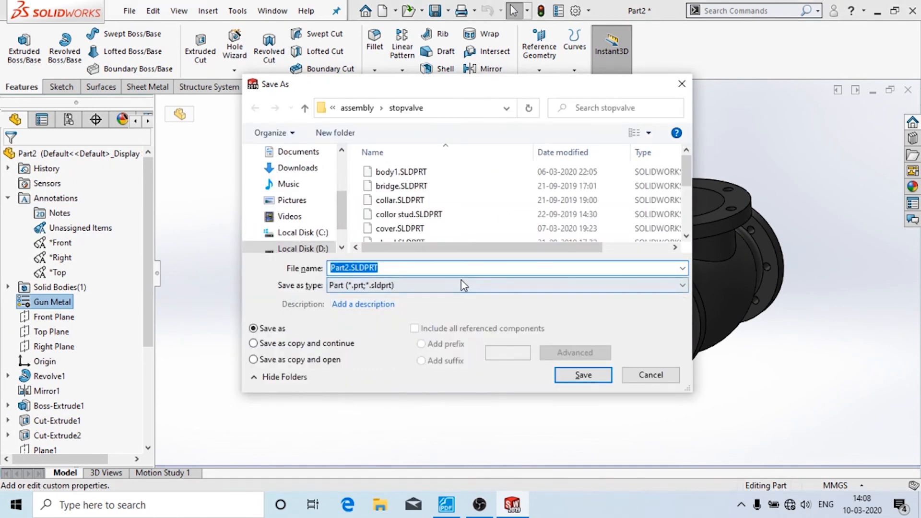
# - Save the part as Body.SLDPRT and orbit the valve body to inspect it from several angles
pyautogui.write('Body')
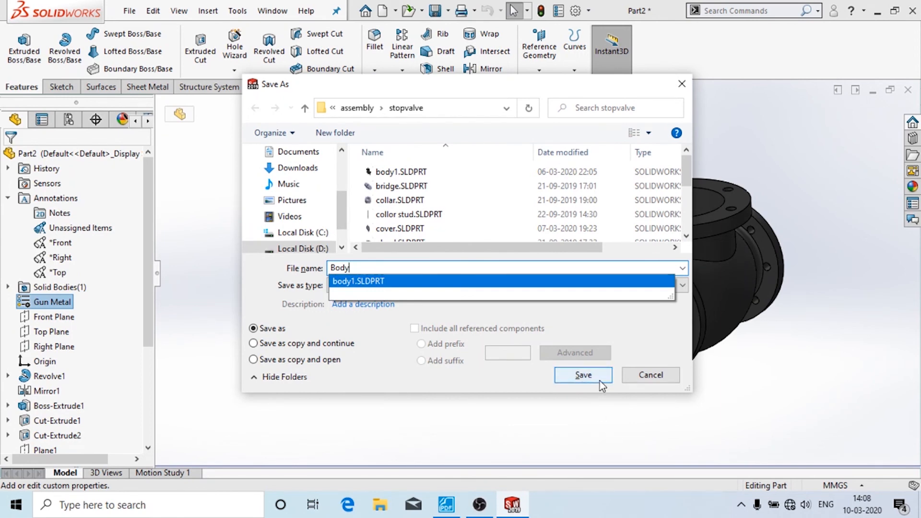
pyautogui.click(584, 374)
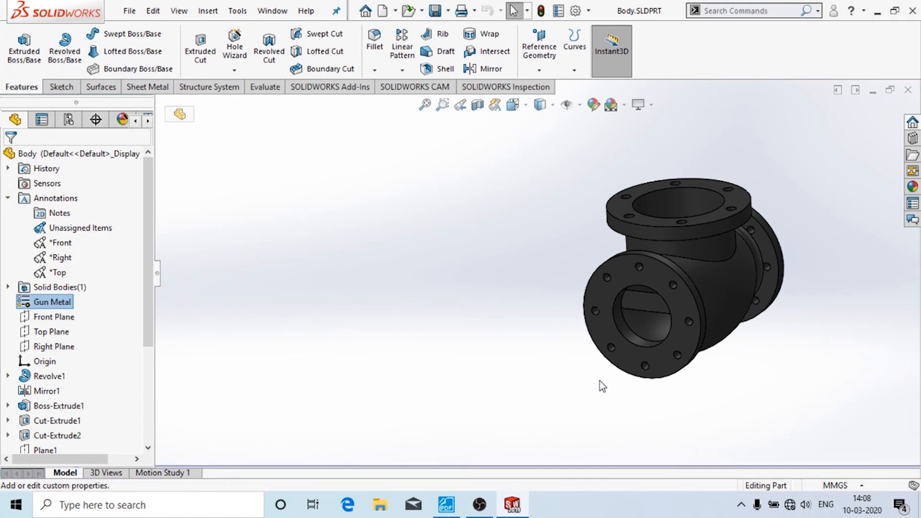
pyautogui.moveTo(570, 249); pyautogui.dragTo(565, 370, button='middle')
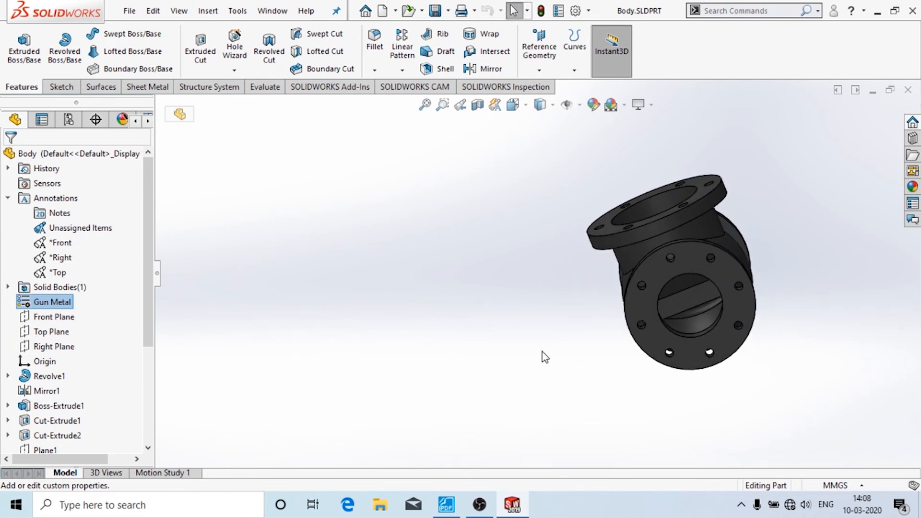
pyautogui.moveTo(542, 353); pyautogui.dragTo(726, 387, button='middle')
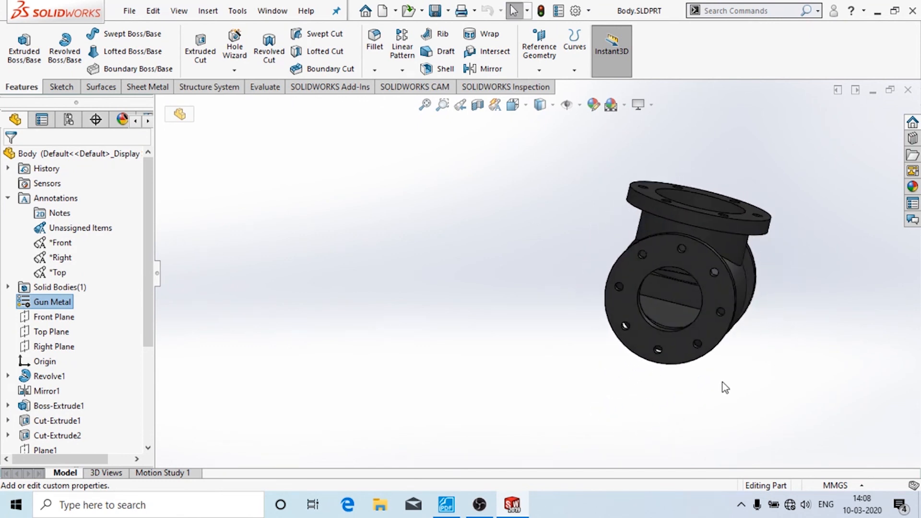
pyautogui.moveTo(793, 271); pyautogui.dragTo(806, 337, button='middle')
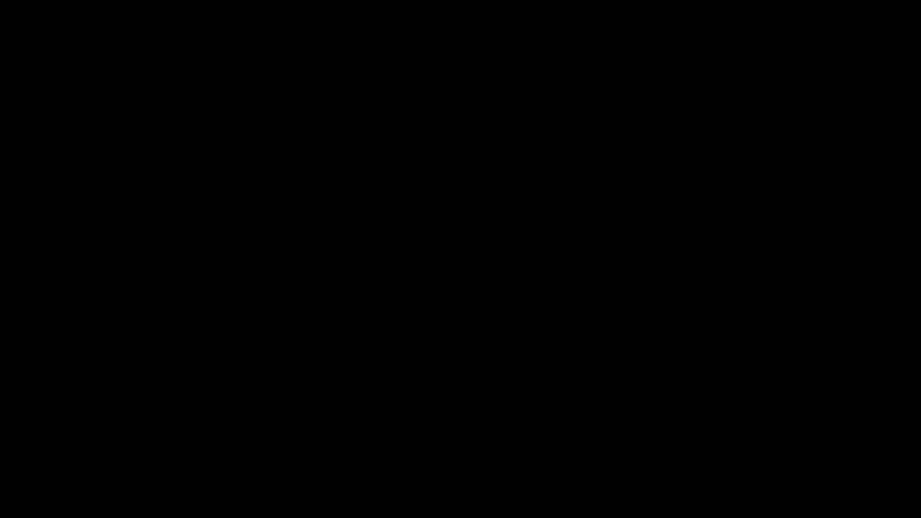